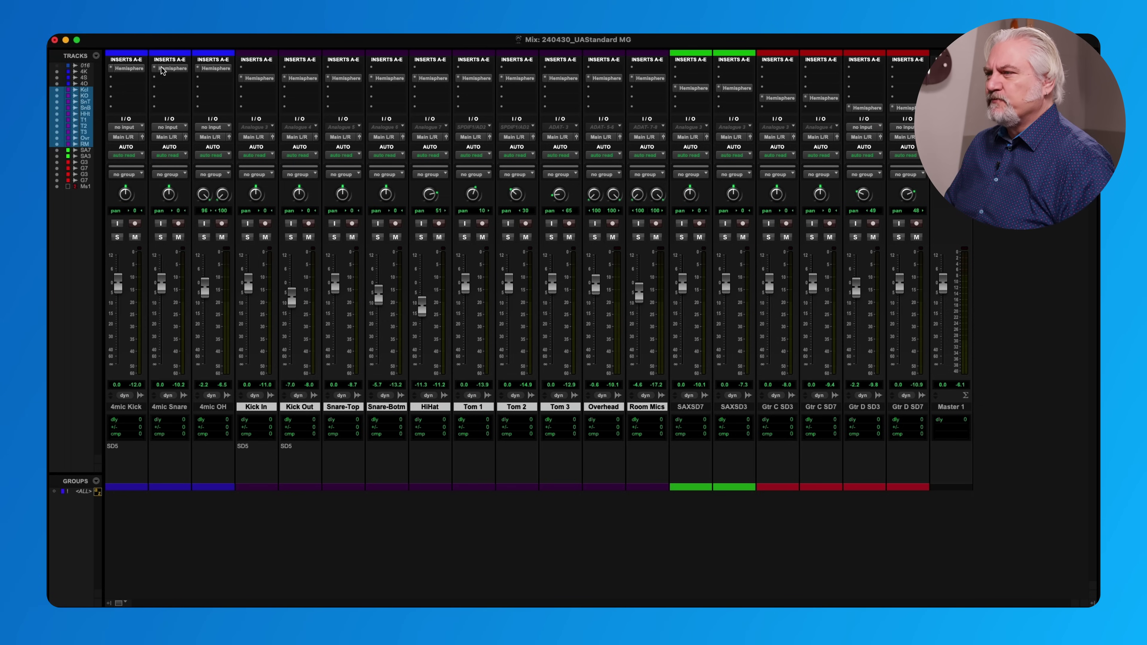
Open Hemisphere on the 4mic Kick track and view its source and destination microphone choices without changing them.
click(130, 68)
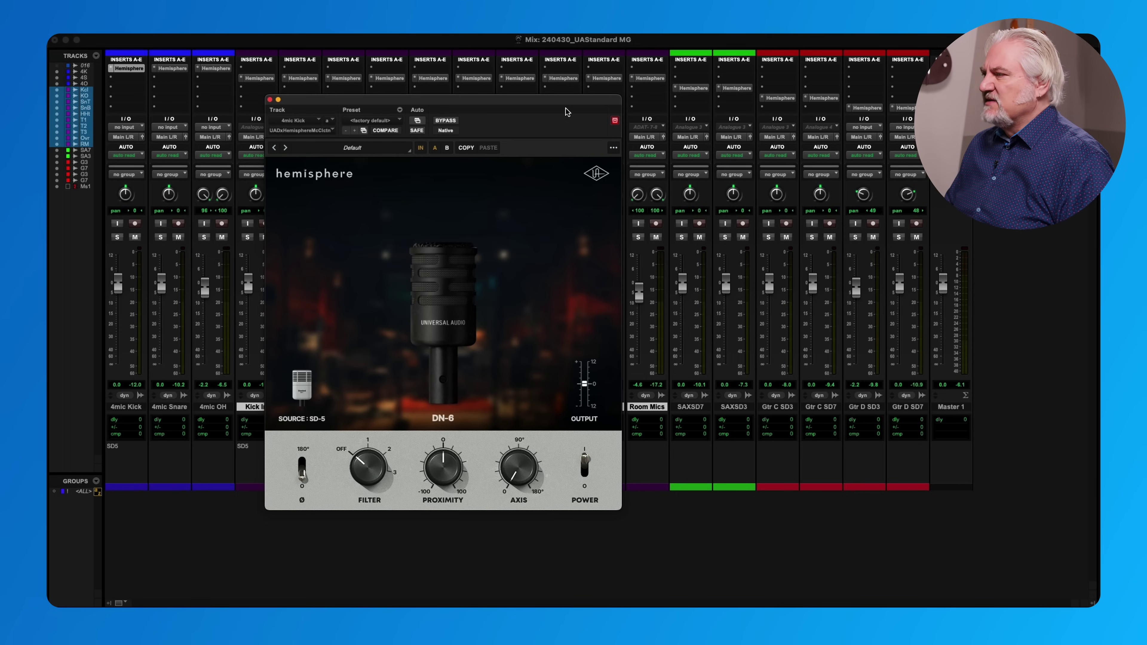
click(301, 384)
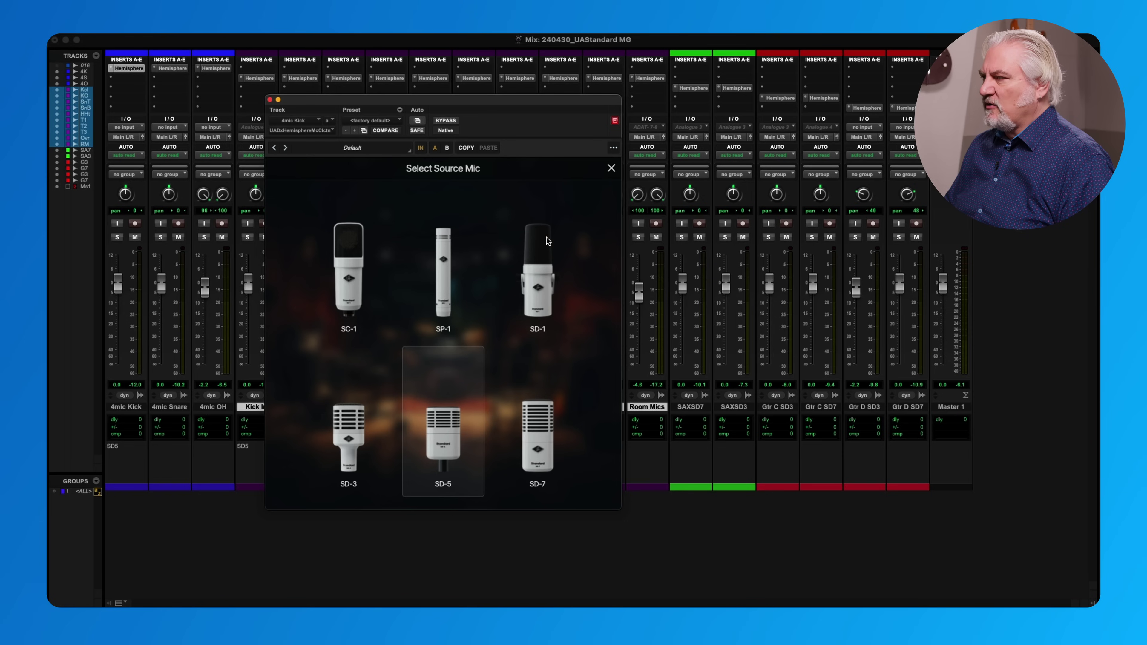
click(611, 168)
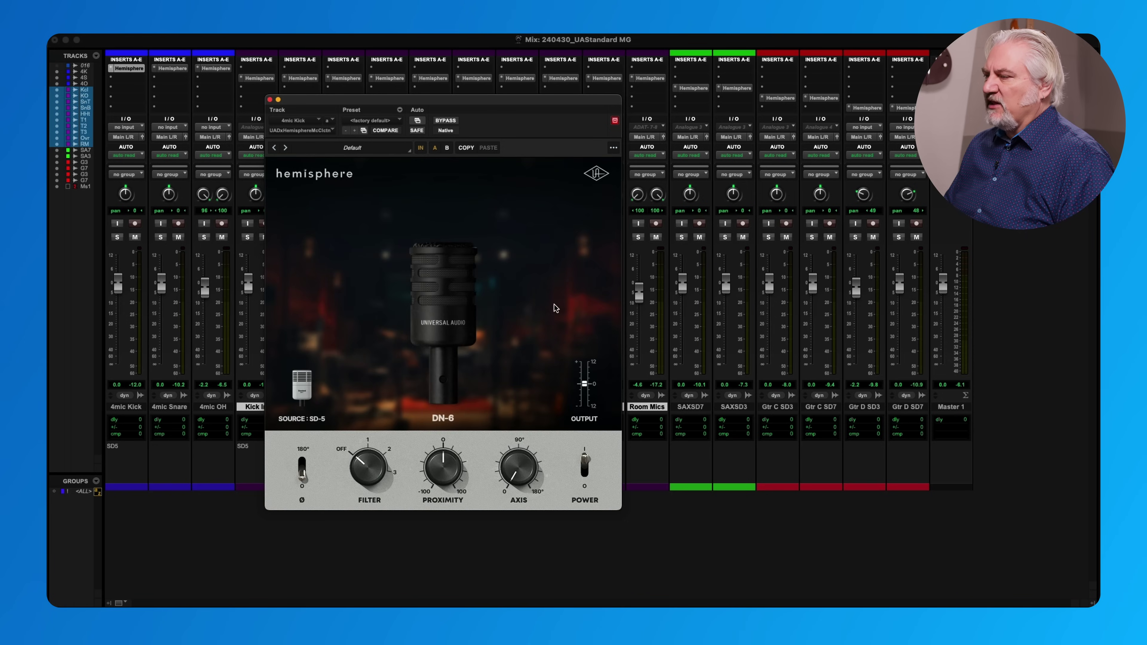
click(435, 292)
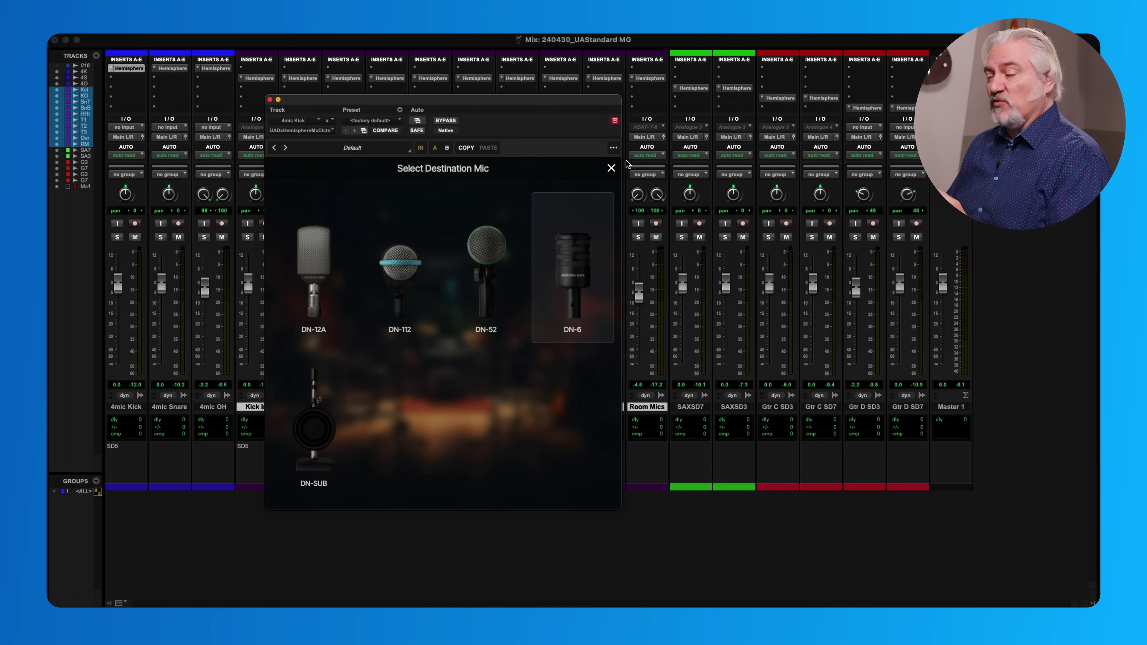
click(611, 169)
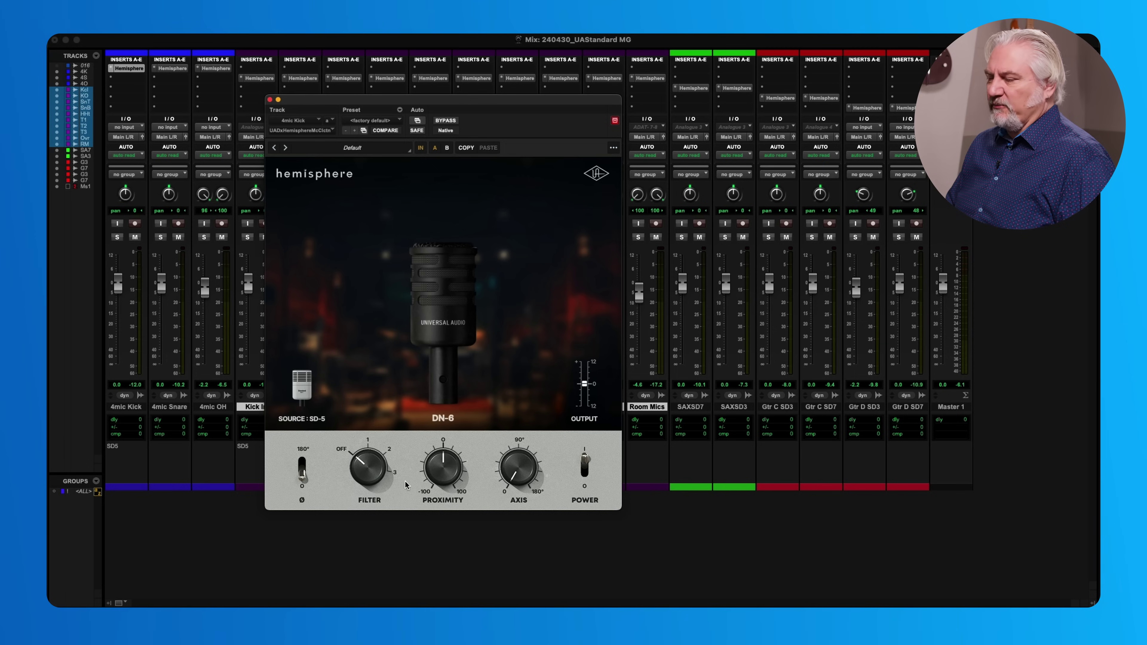
Try the proximity control at 100 and -100, and reset it to 0.
drag(445, 479, 442, 416)
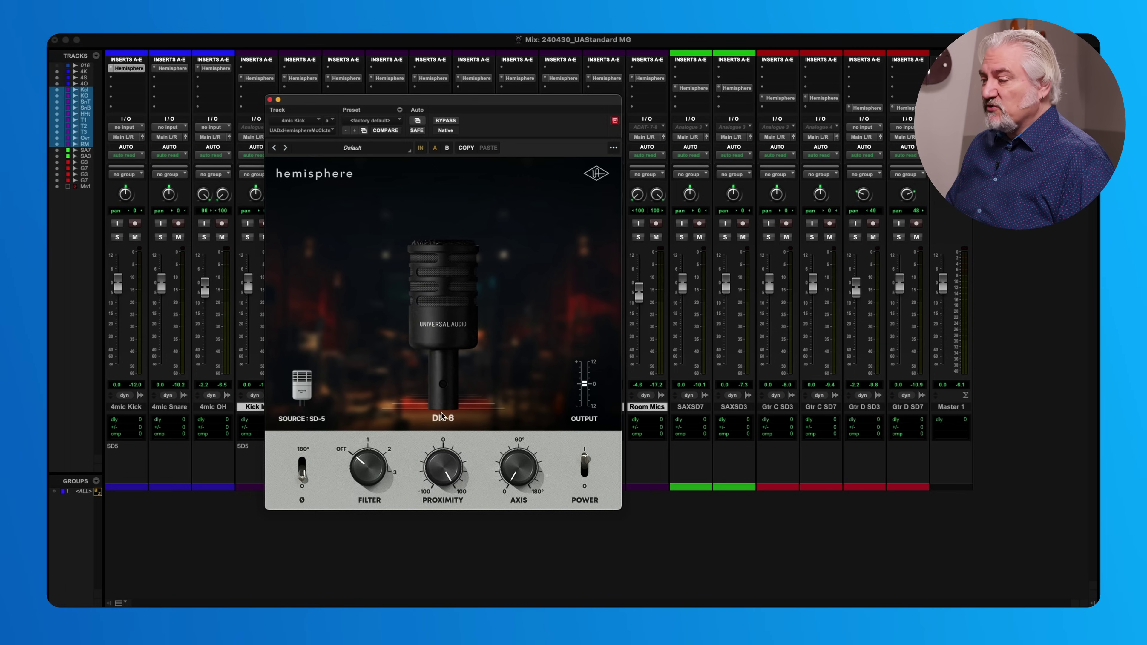
drag(442, 420, 436, 537)
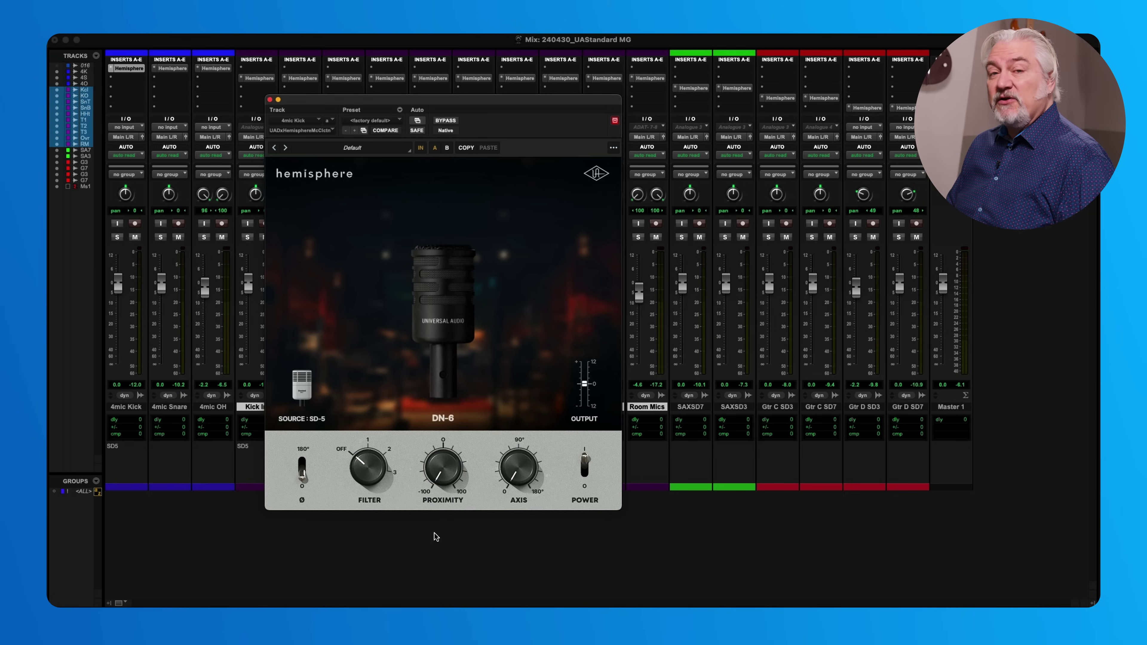
alt+click(444, 468)
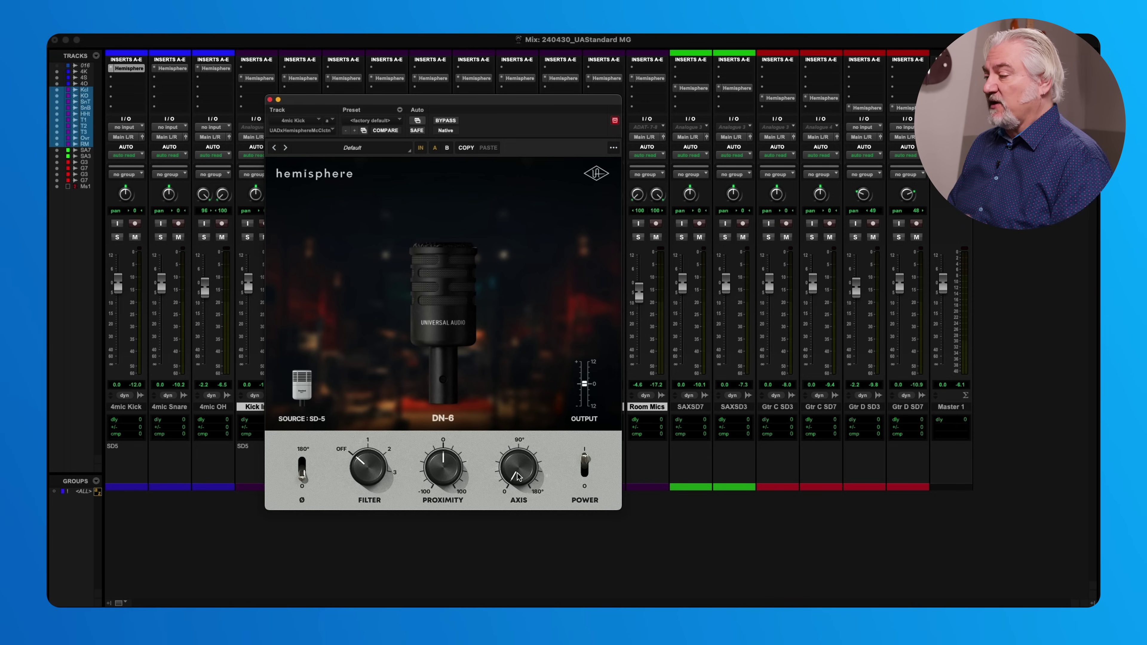
Try the microphone axis at 180°, return it to 0, and close the Hemisphere plug-in.
drag(514, 470, 512, 382)
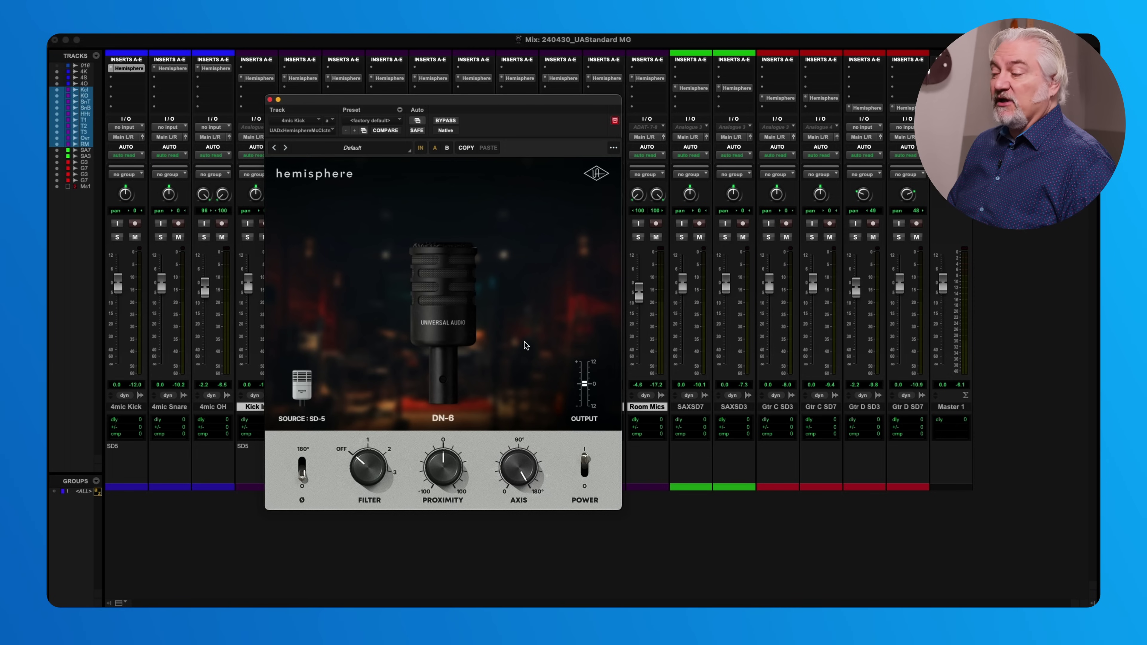
drag(523, 405, 520, 493)
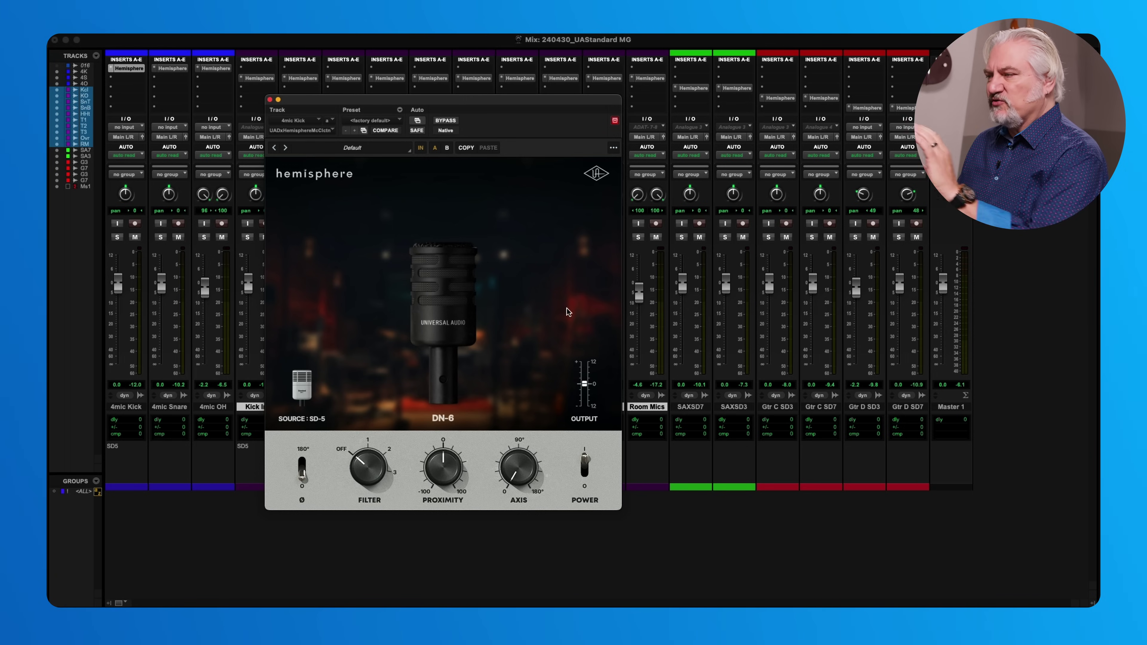
click(270, 99)
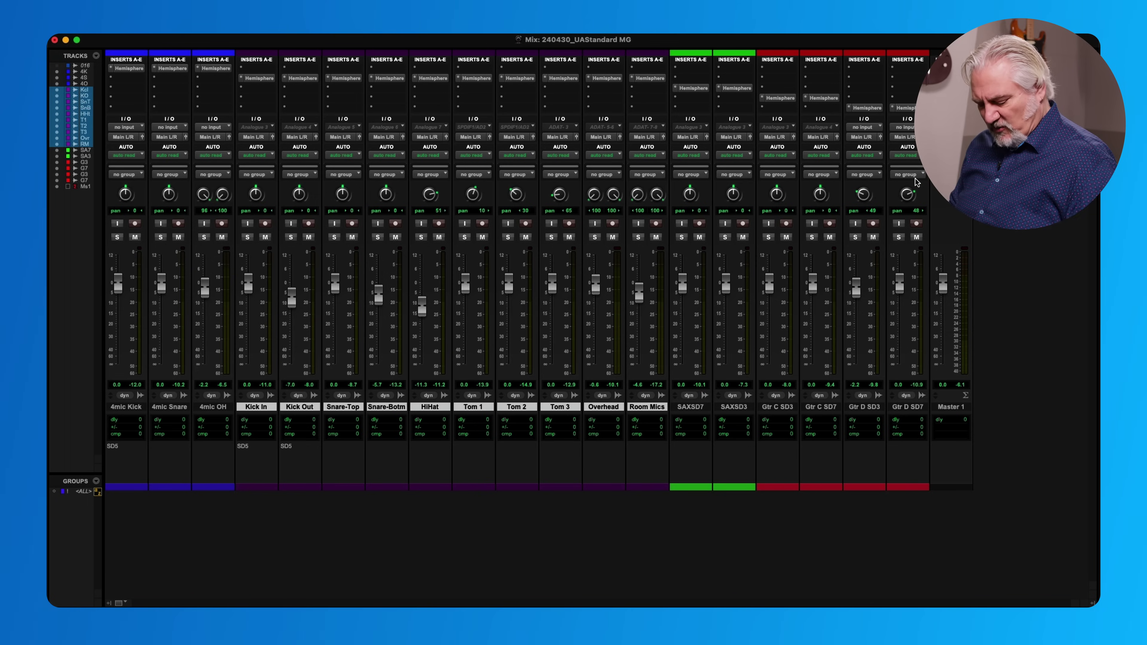
Show the transport, the marker list and the video of the drummer alongside the mixer.
key(super+1)
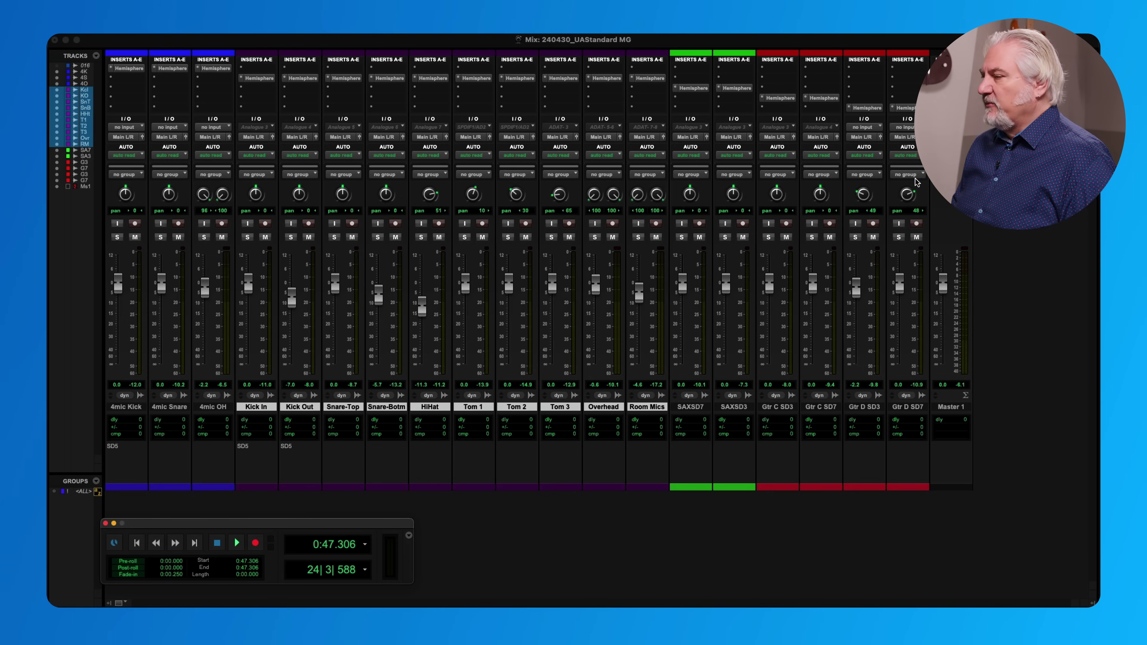
key(super+5)
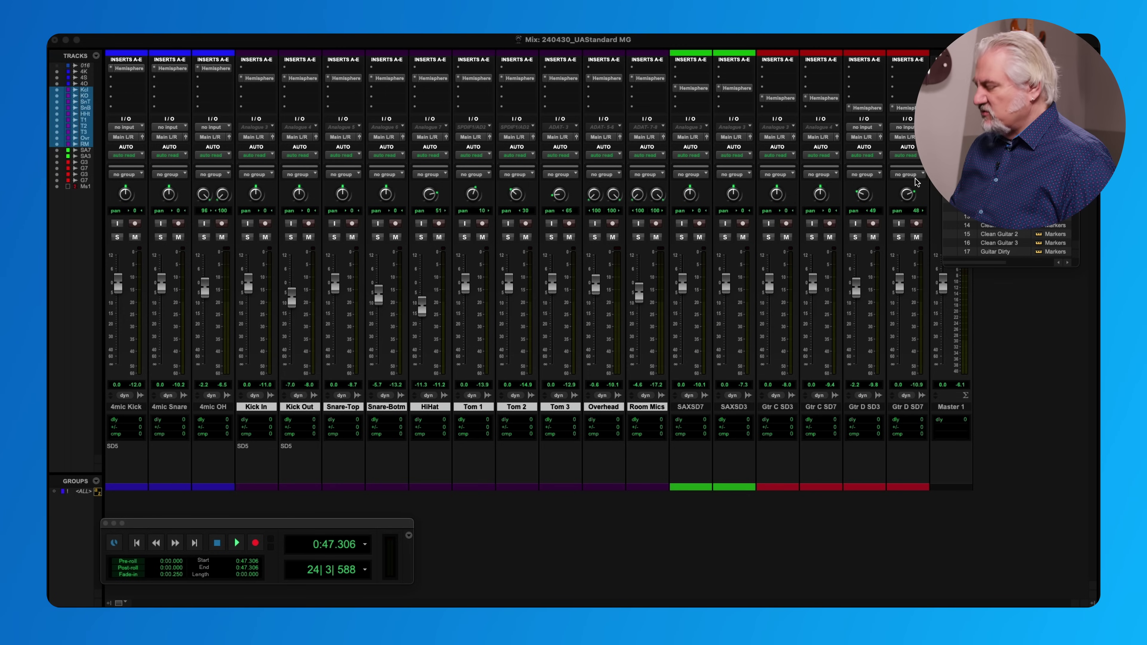
key(super+9)
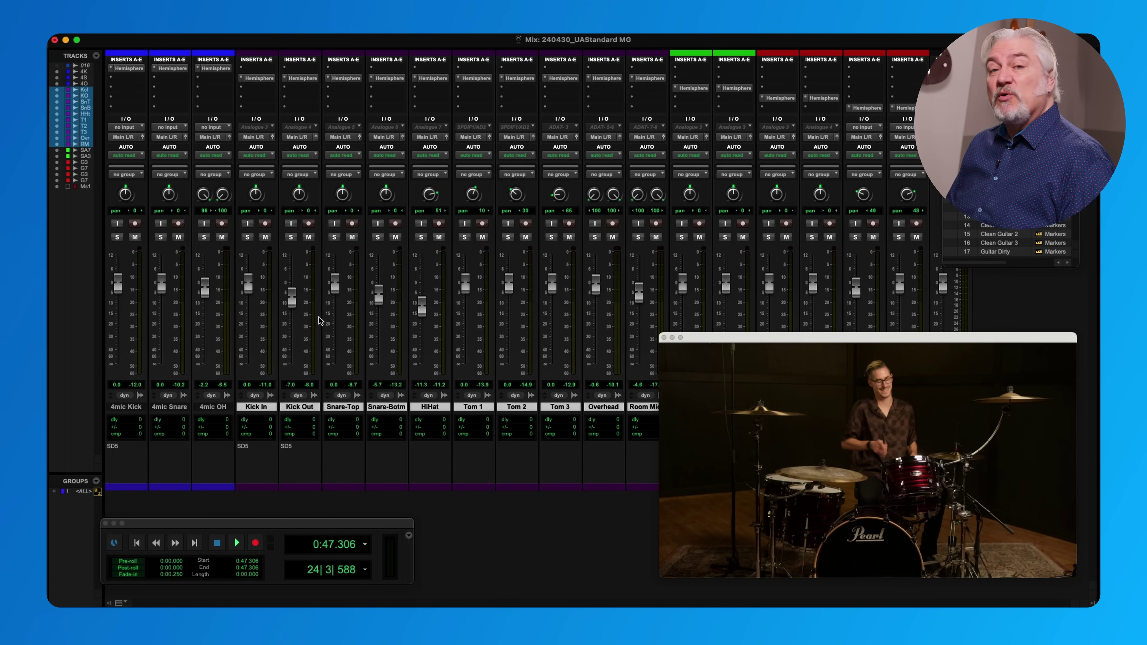
Select the 4mic Kick, 4mic Snare and 4mic OH tracks and bypass their Hemisphere inserts together.
click(231, 364)
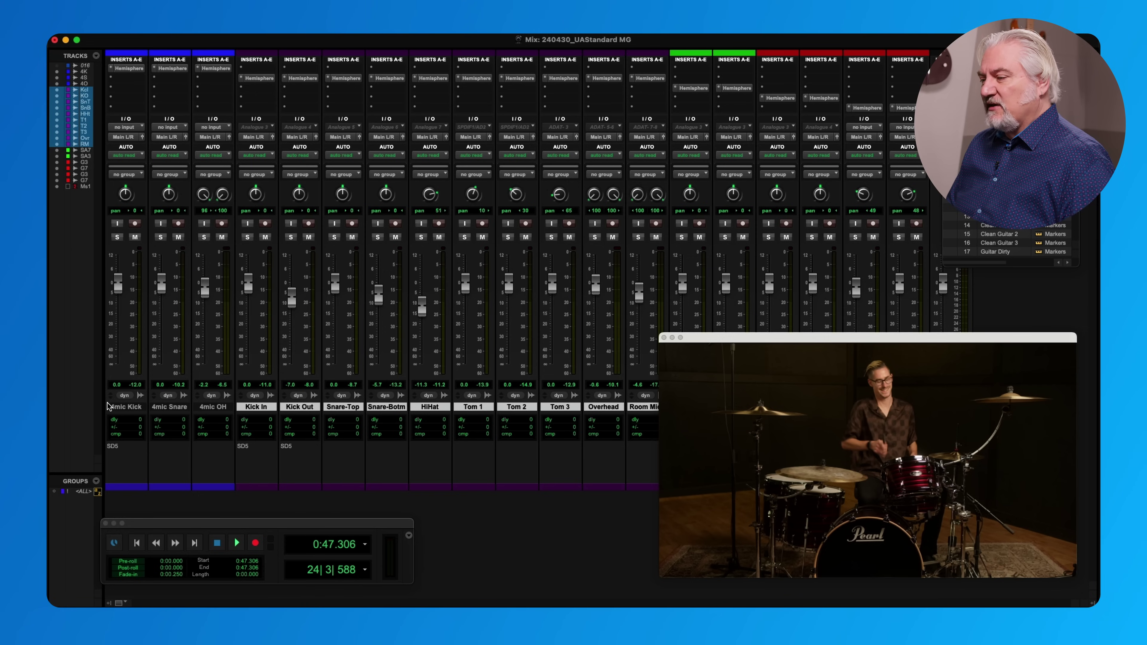
click(119, 409)
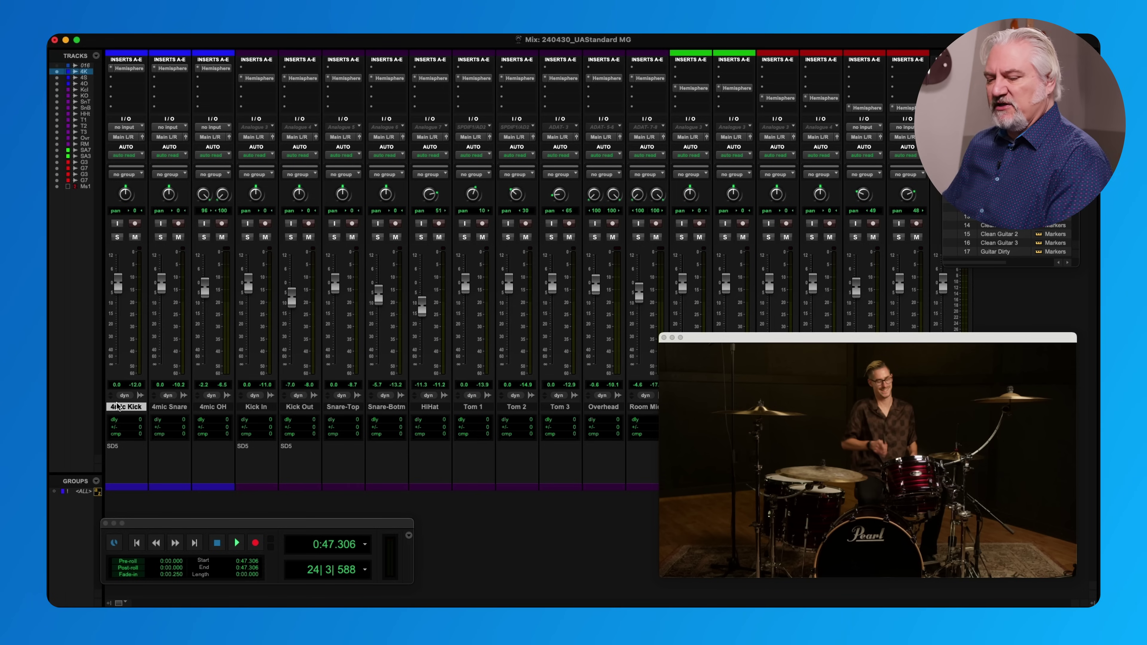
click(168, 407)
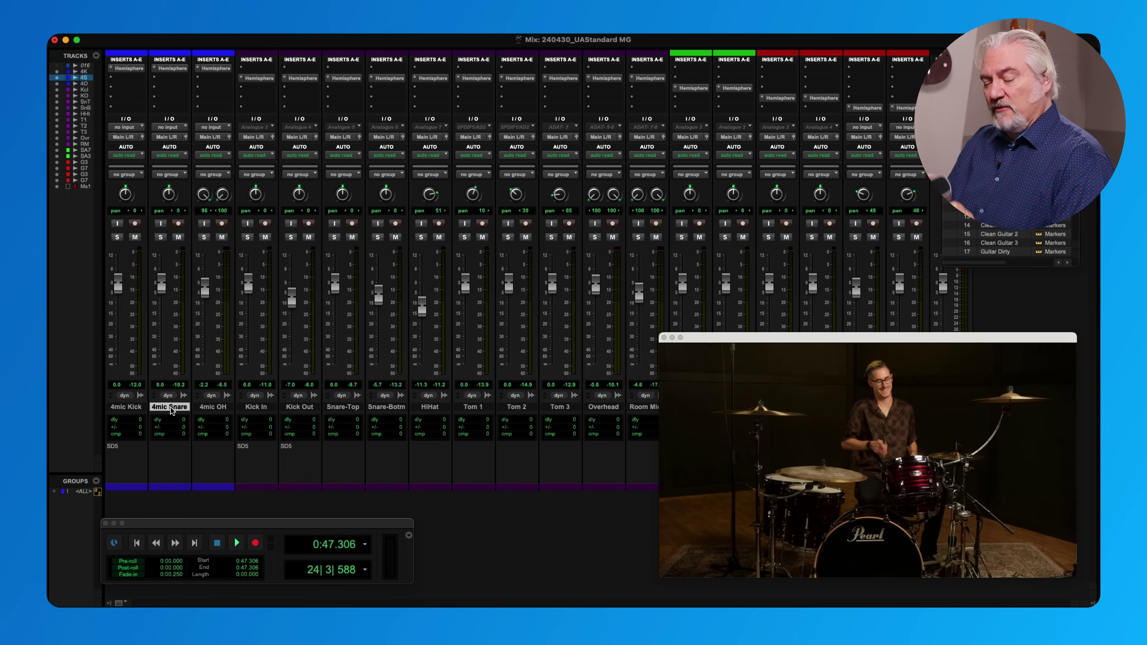
click(221, 408)
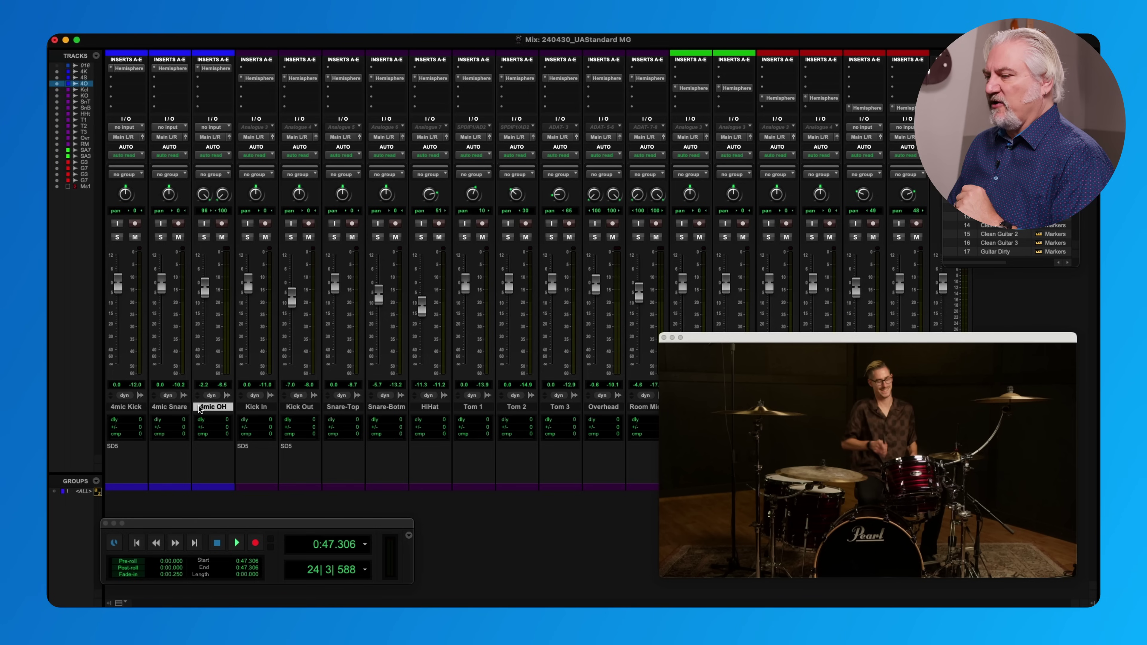
shift+click(137, 408)
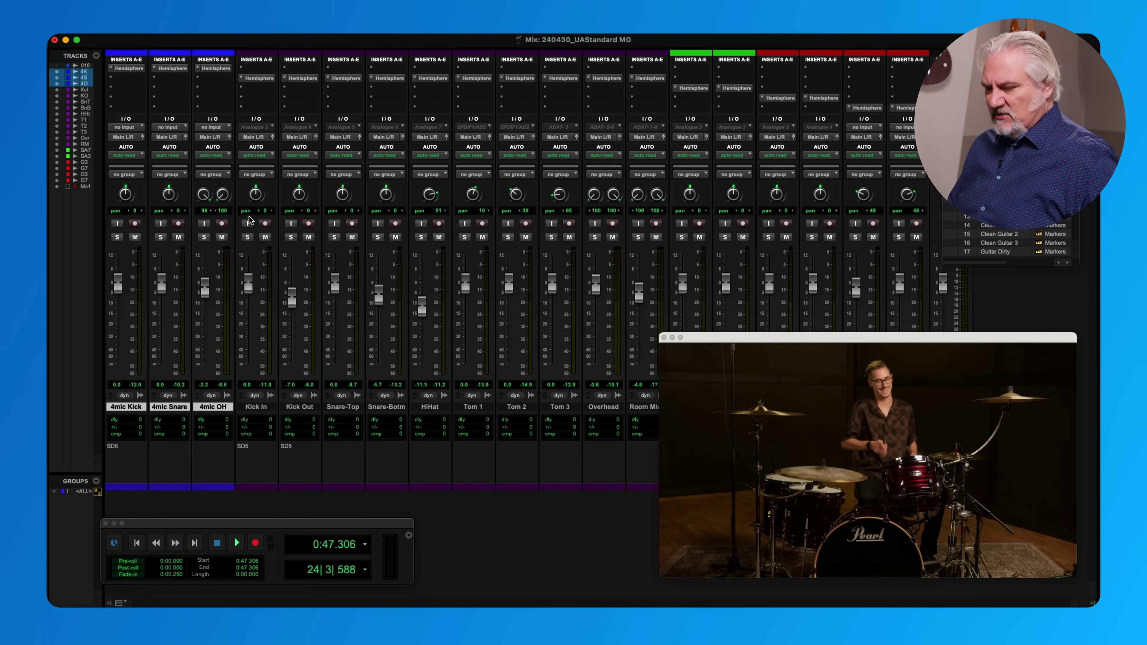
alt+shift+super+click(128, 69)
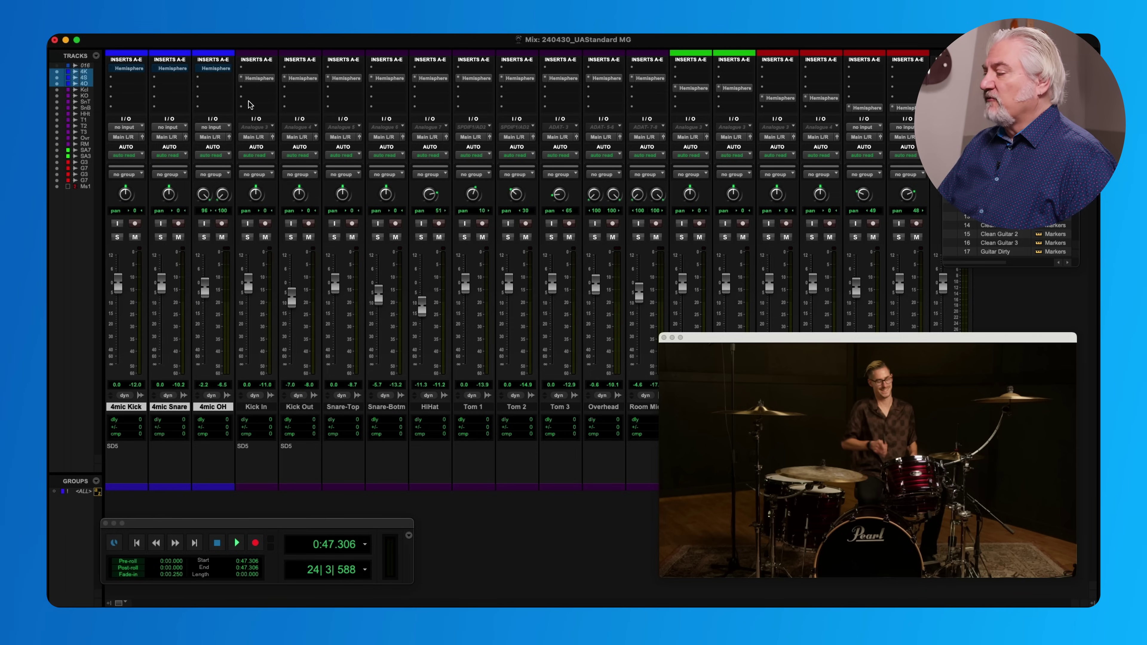
Audition the unprocessed drums together, and with 4mic Kick, 4mic Snare and 4mic OH soloed one at a time.
key(space)
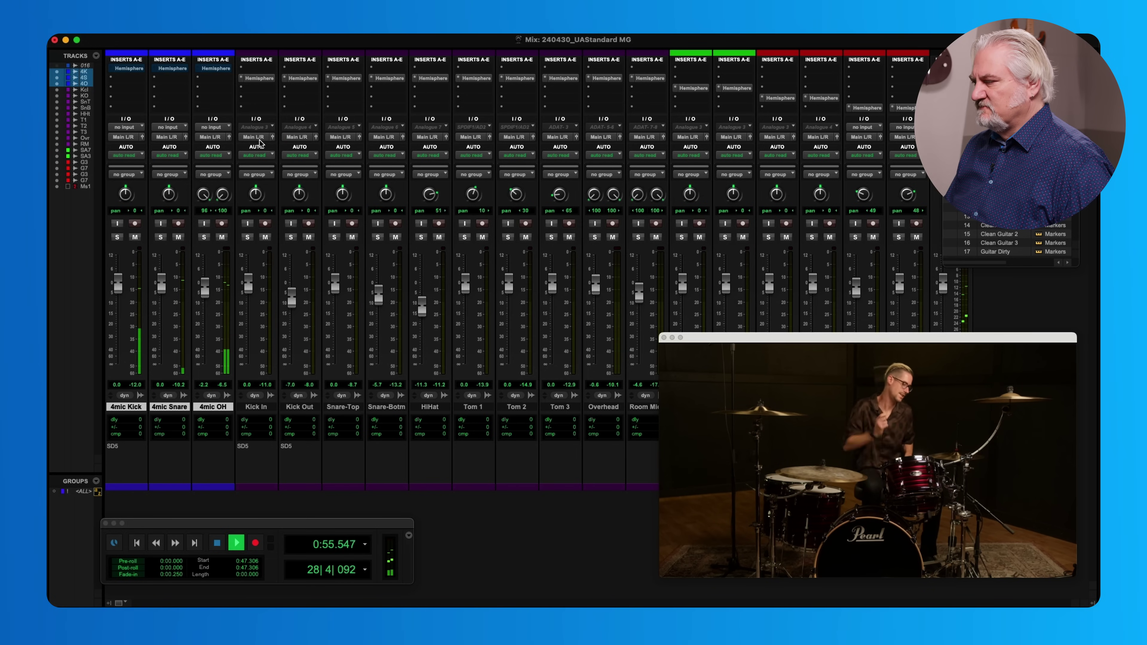
key(space)
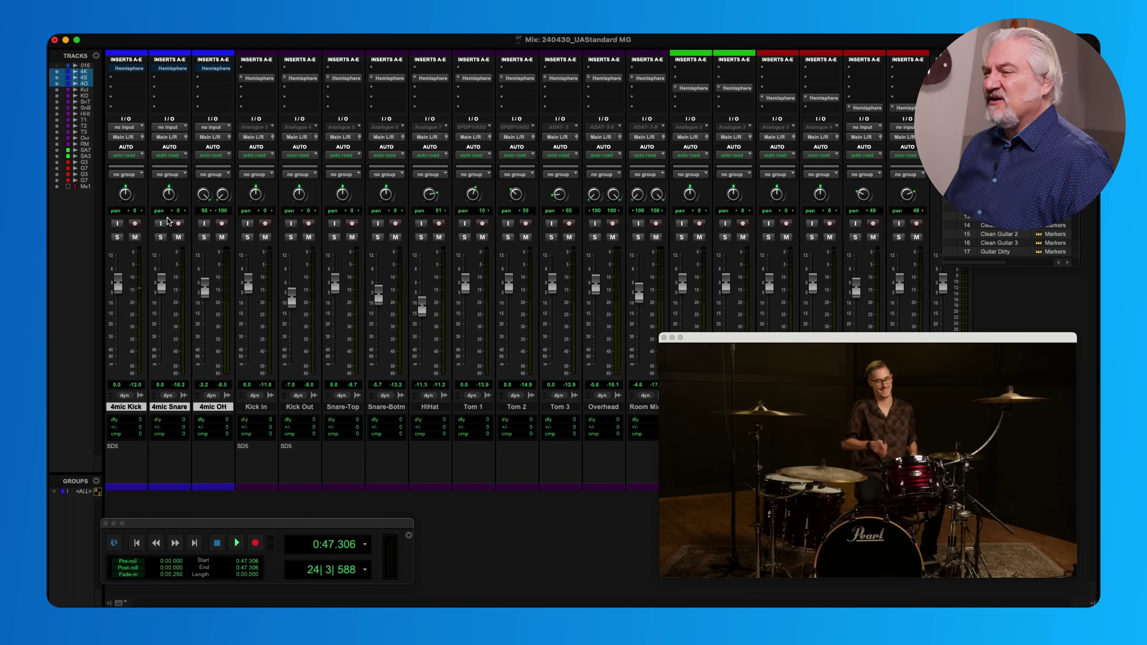
click(118, 237)
key(space)
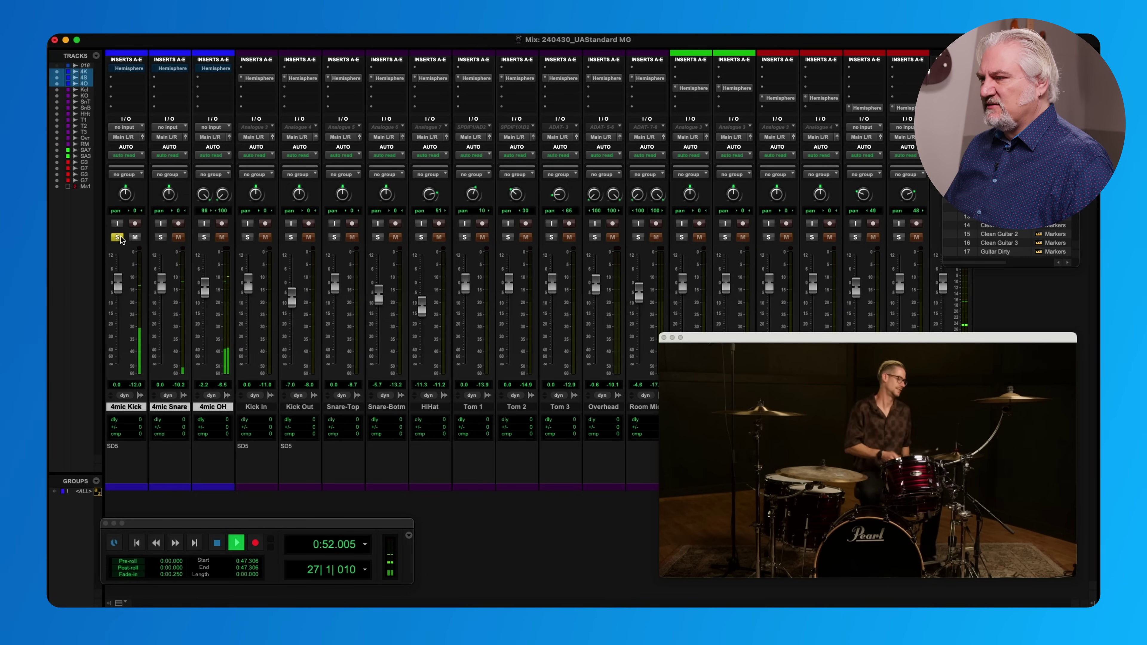
click(161, 237)
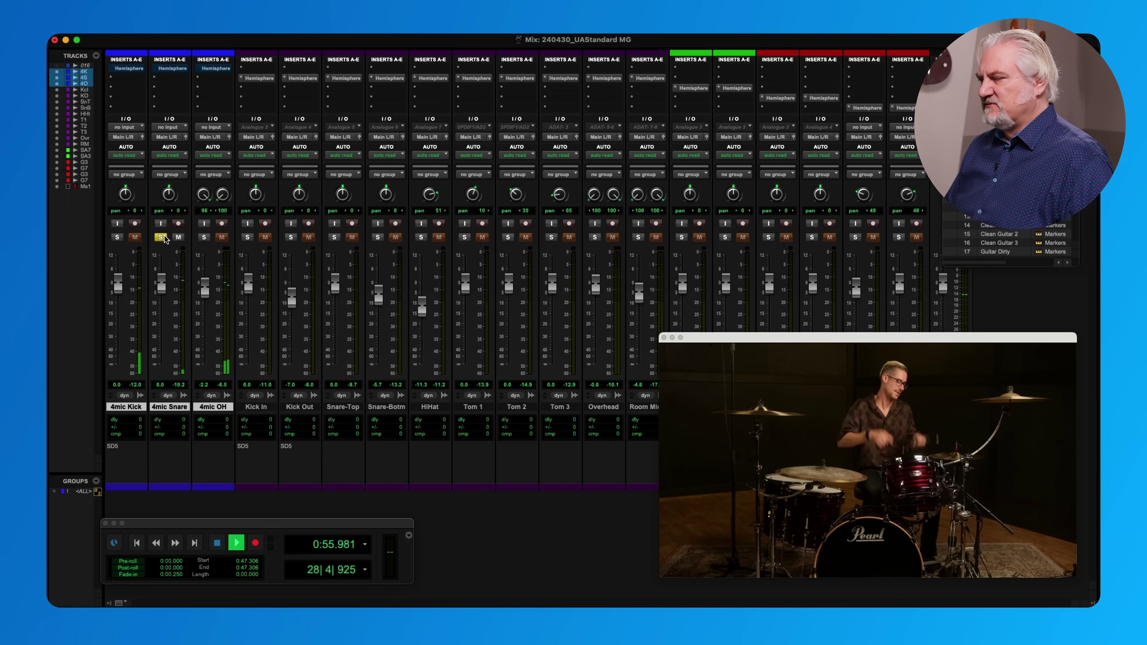
click(204, 238)
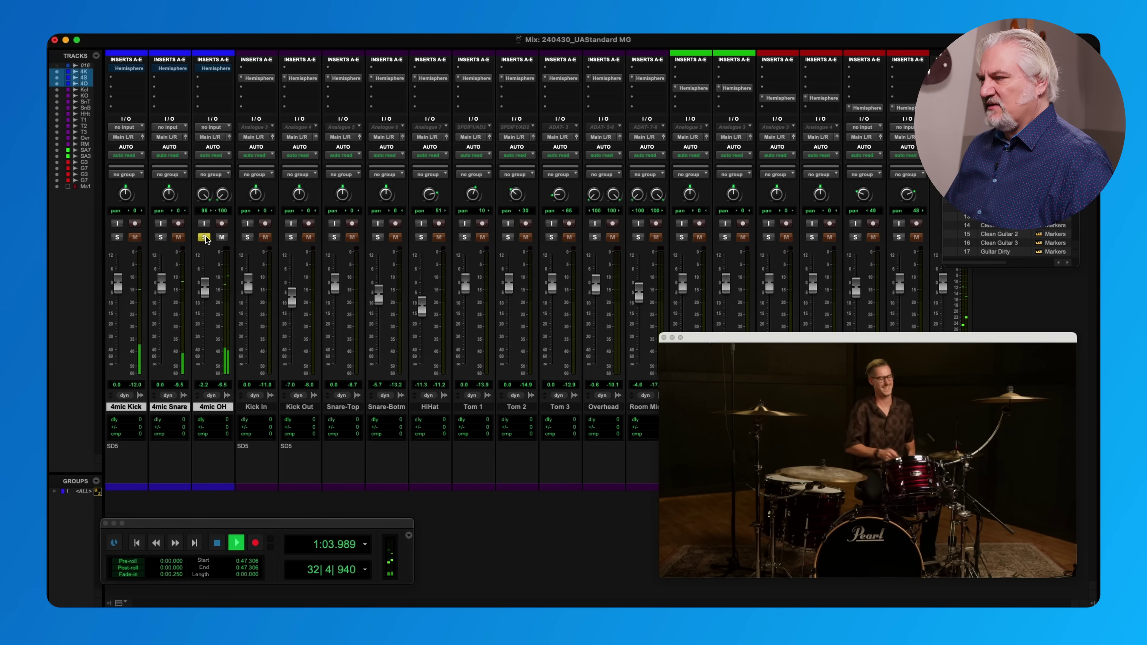
key(space)
click(204, 237)
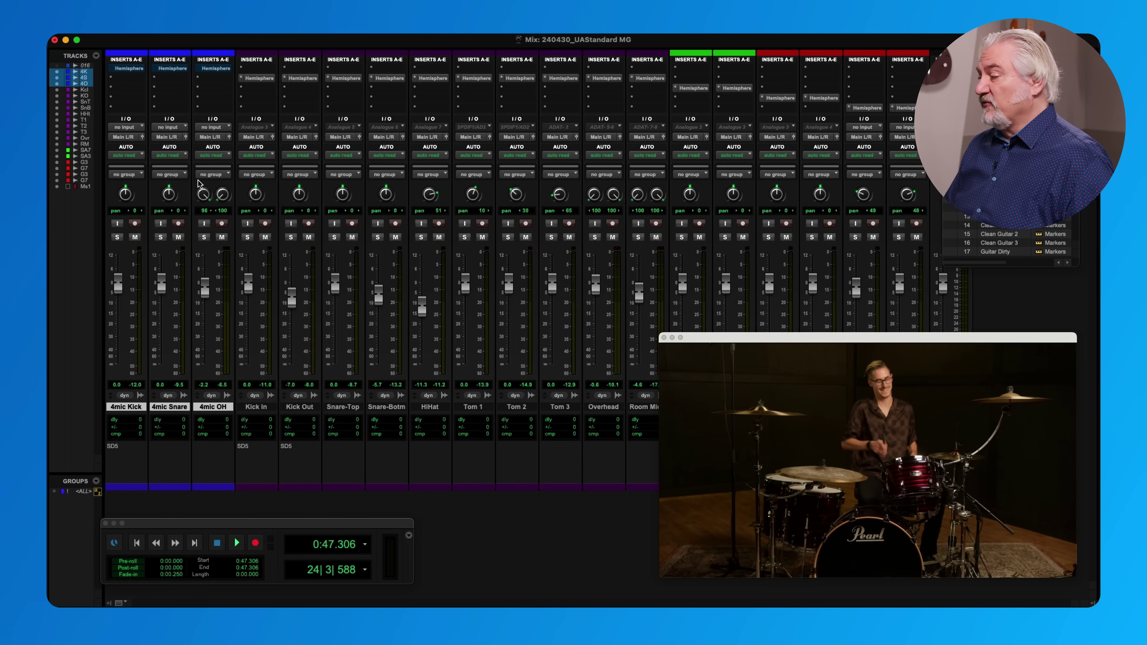
Play the drums while comparing the Hemisphere inserts bypassed and active on the three 4mic tracks, leaving them active.
key(space)
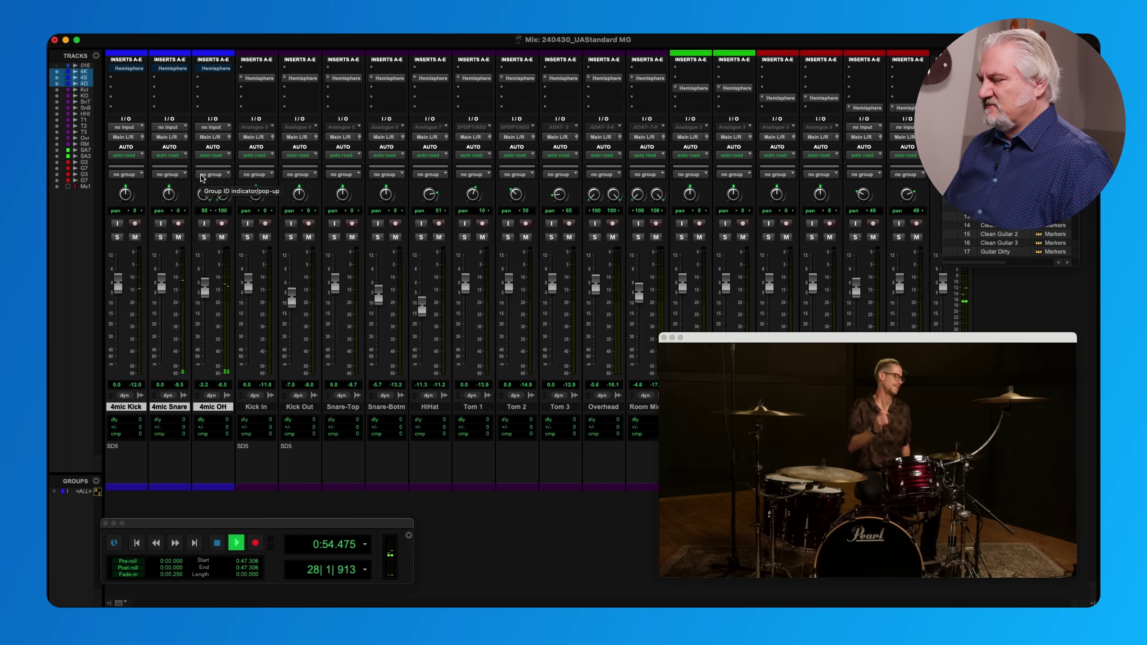
key(space)
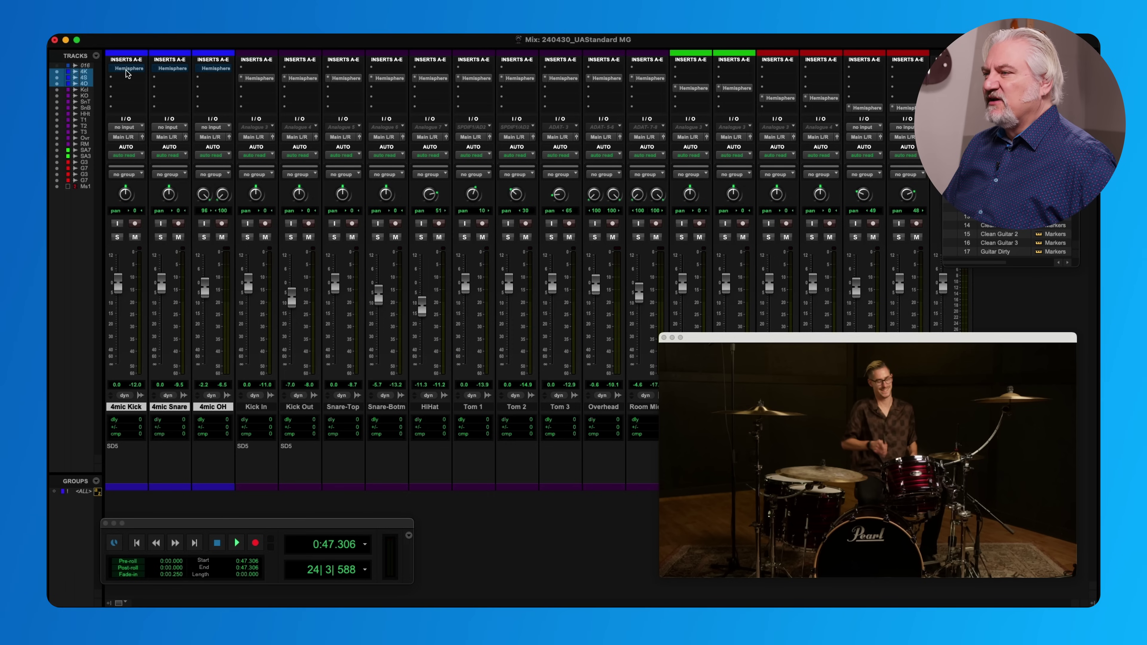
key(space)
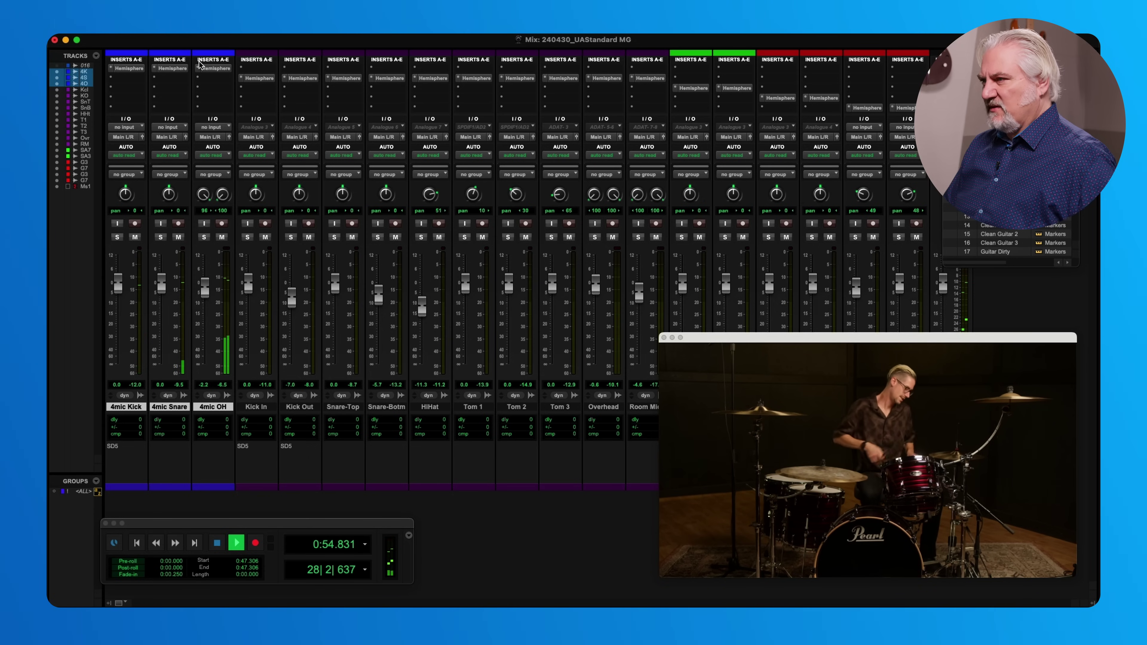
alt+shift+super+click(129, 68)
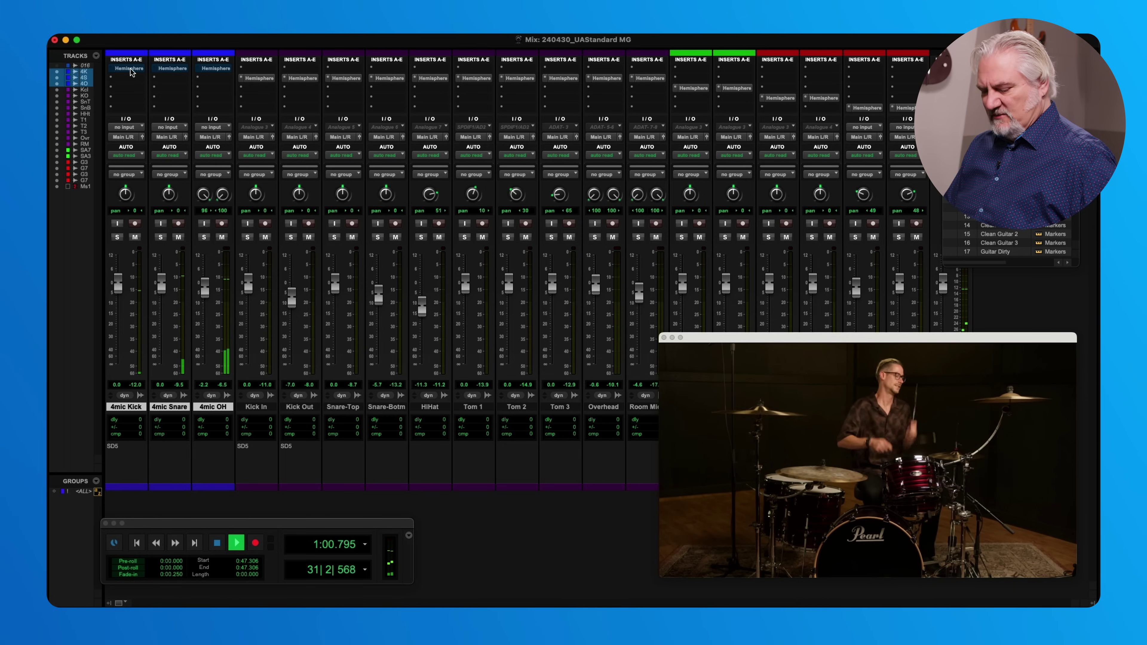
alt+shift+super+click(130, 68)
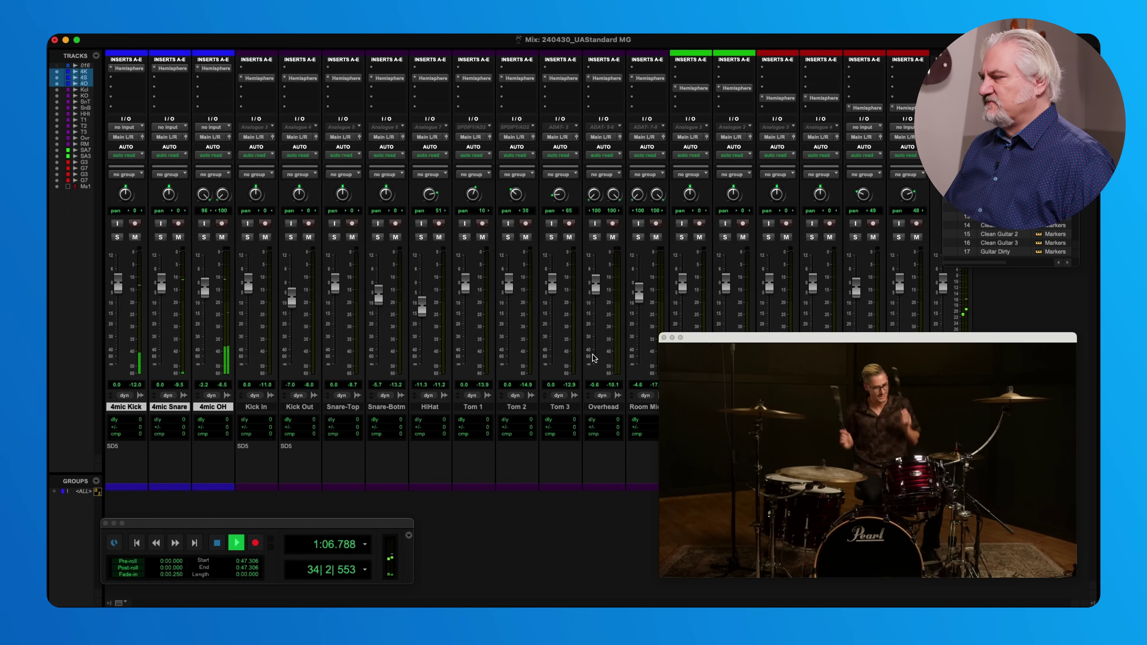
key(space)
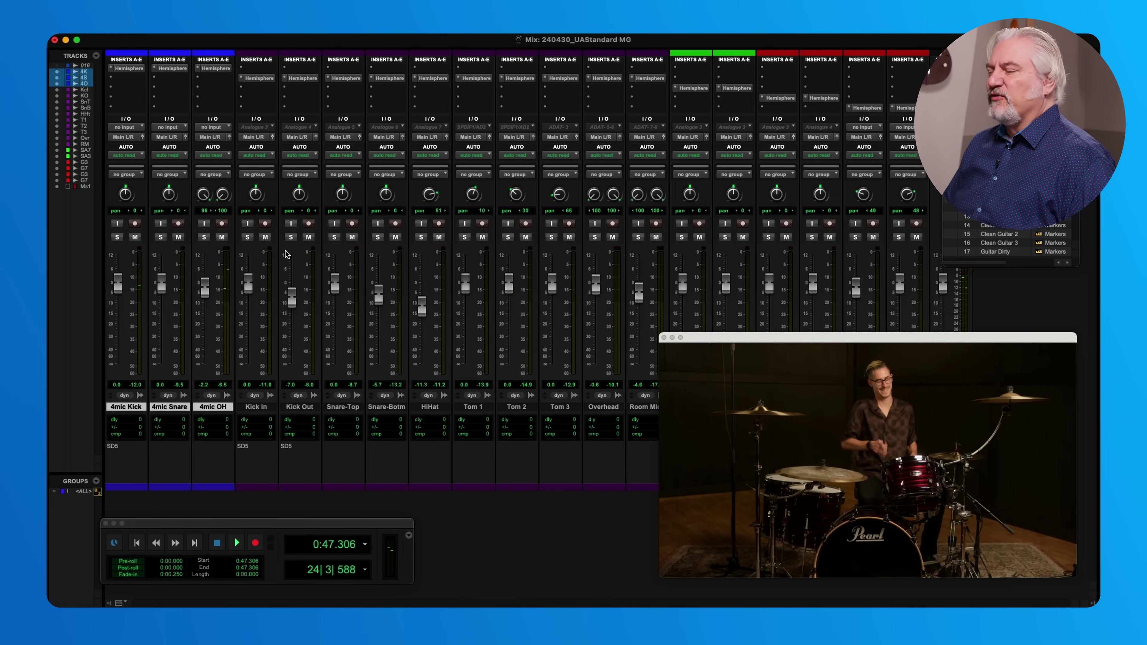
Solo 4mic Kick and open its Hemisphere plug-in, moving the window slightly upward.
click(117, 237)
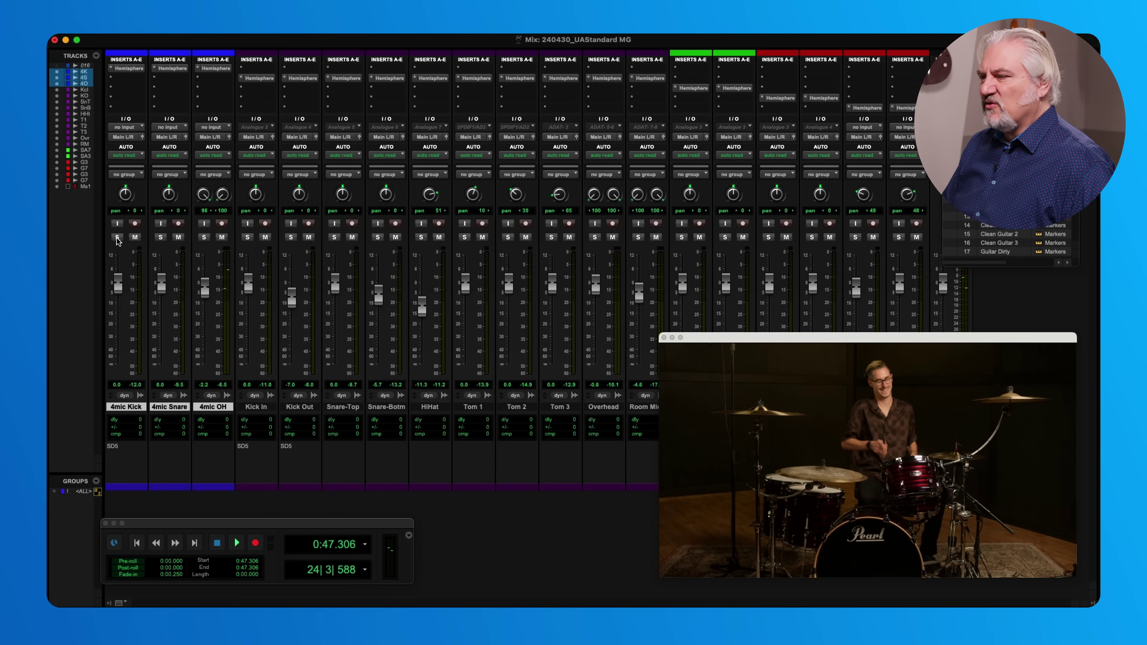
click(128, 68)
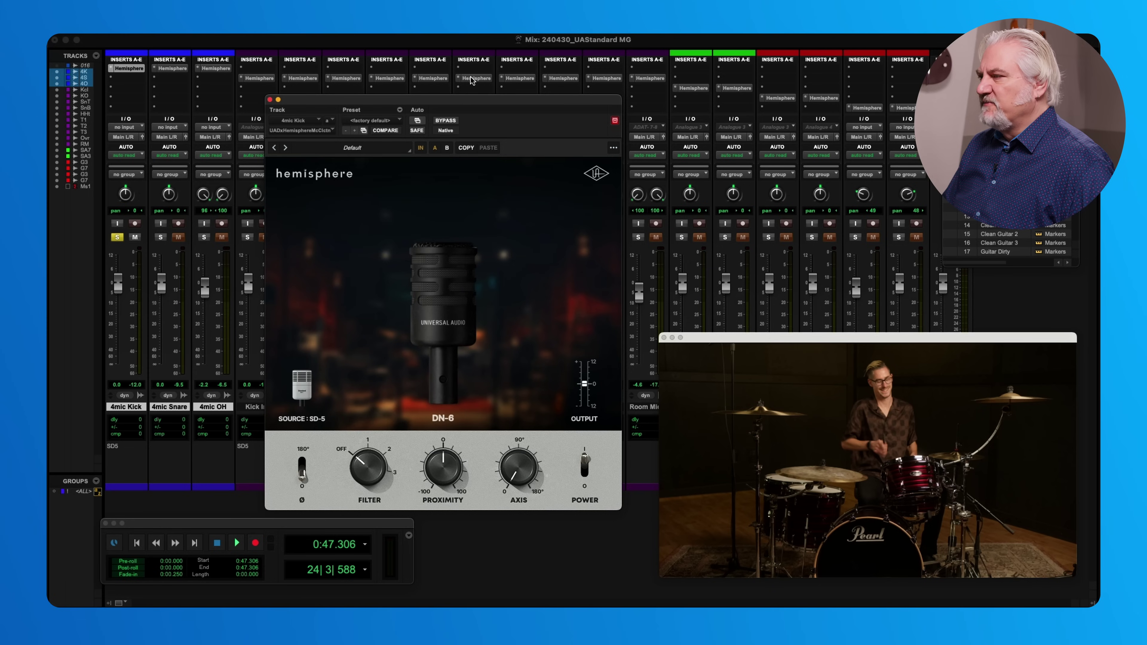
drag(481, 100, 489, 87)
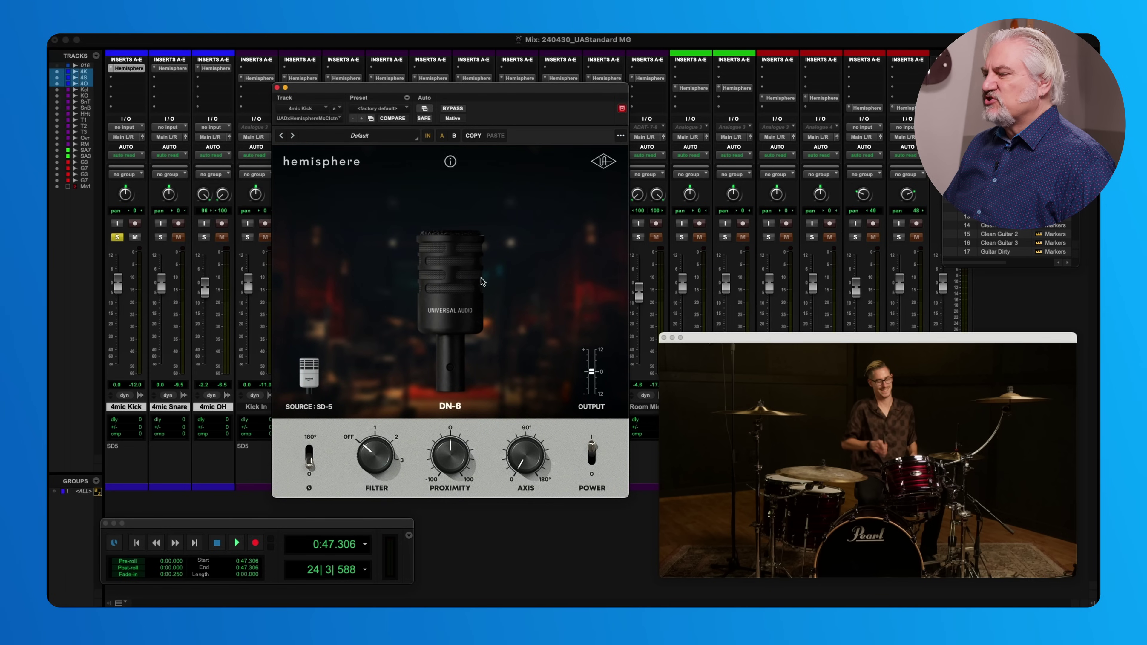
Bypass Hemisphere on 4mic Kick, display its destination mic choices and audition the unprocessed kick.
click(448, 286)
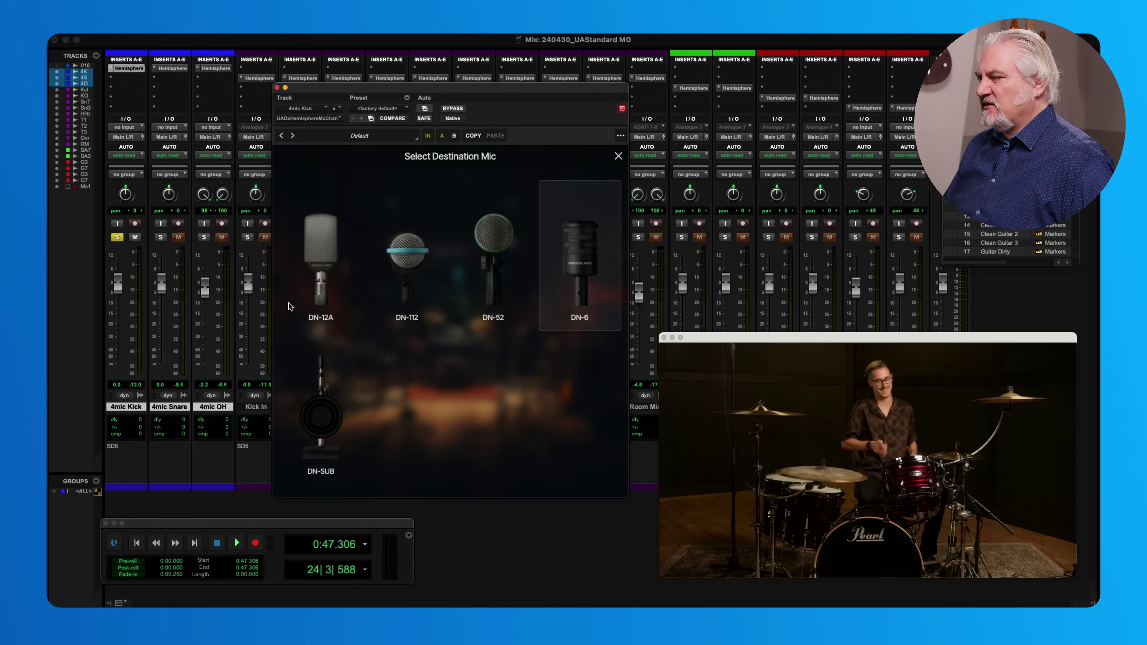
click(619, 157)
click(461, 109)
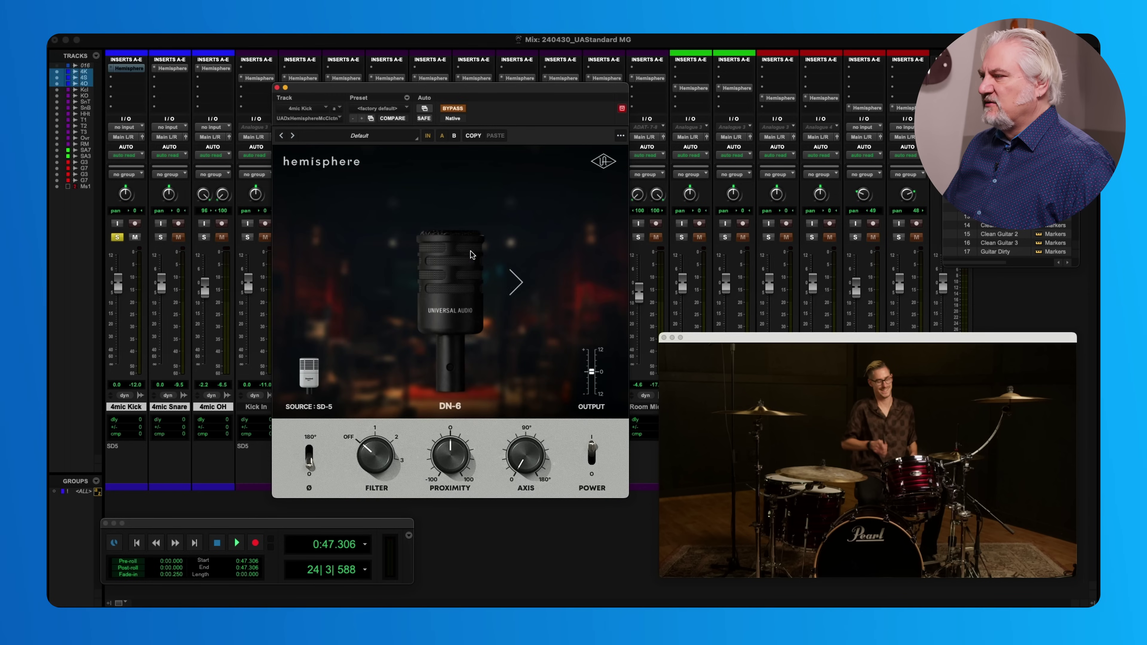
click(447, 255)
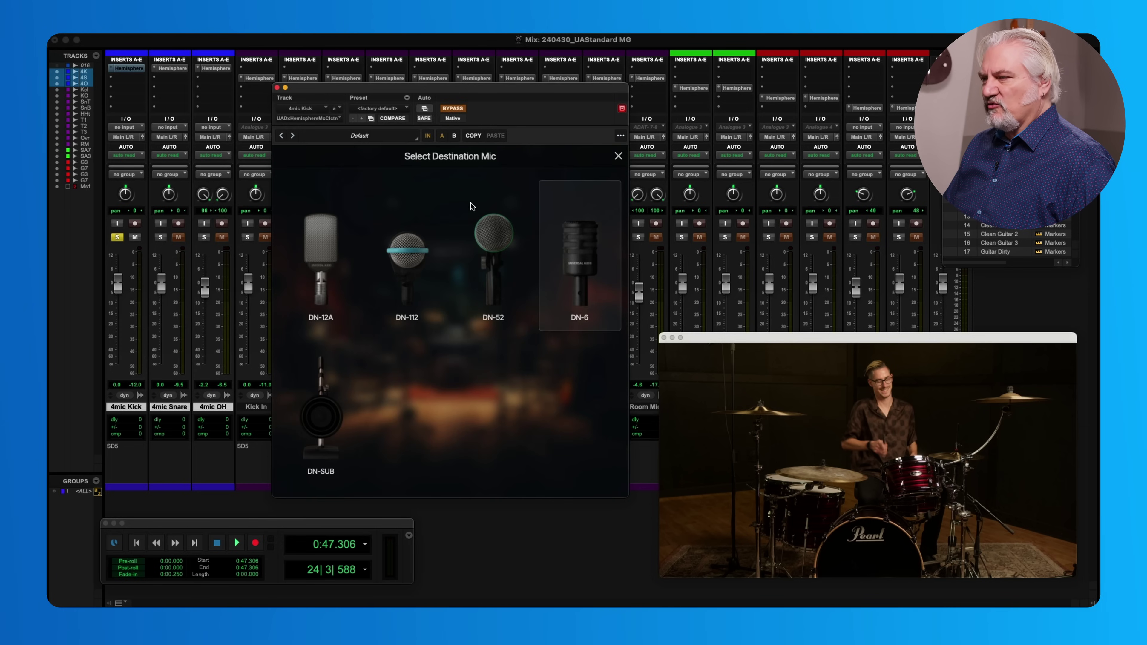
key(space)
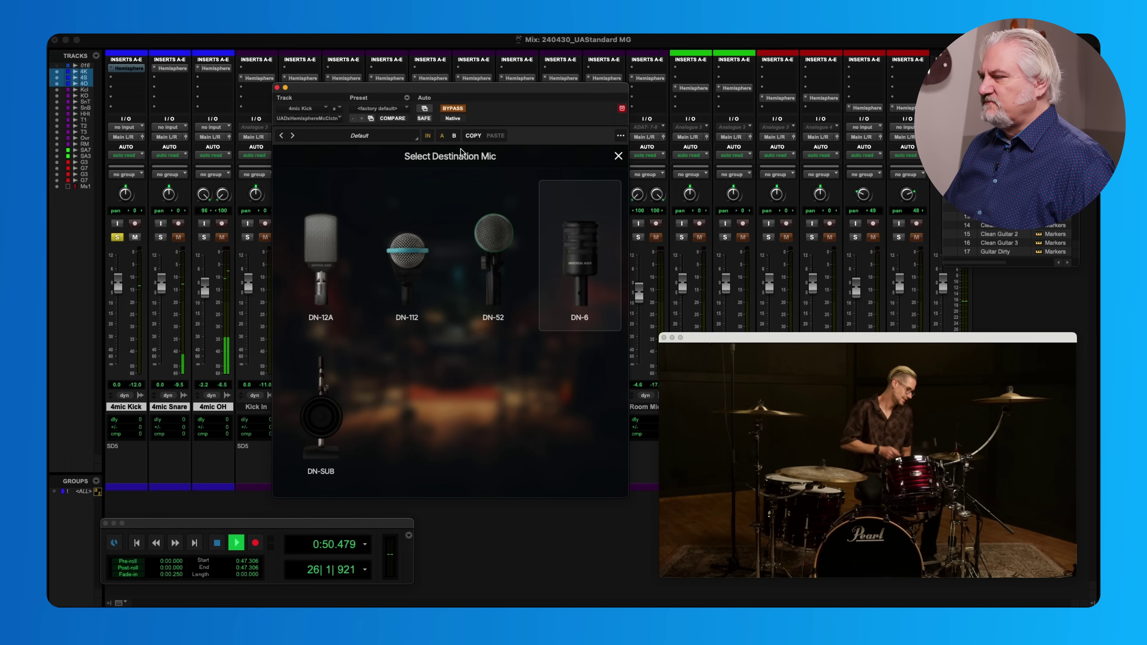
key(space)
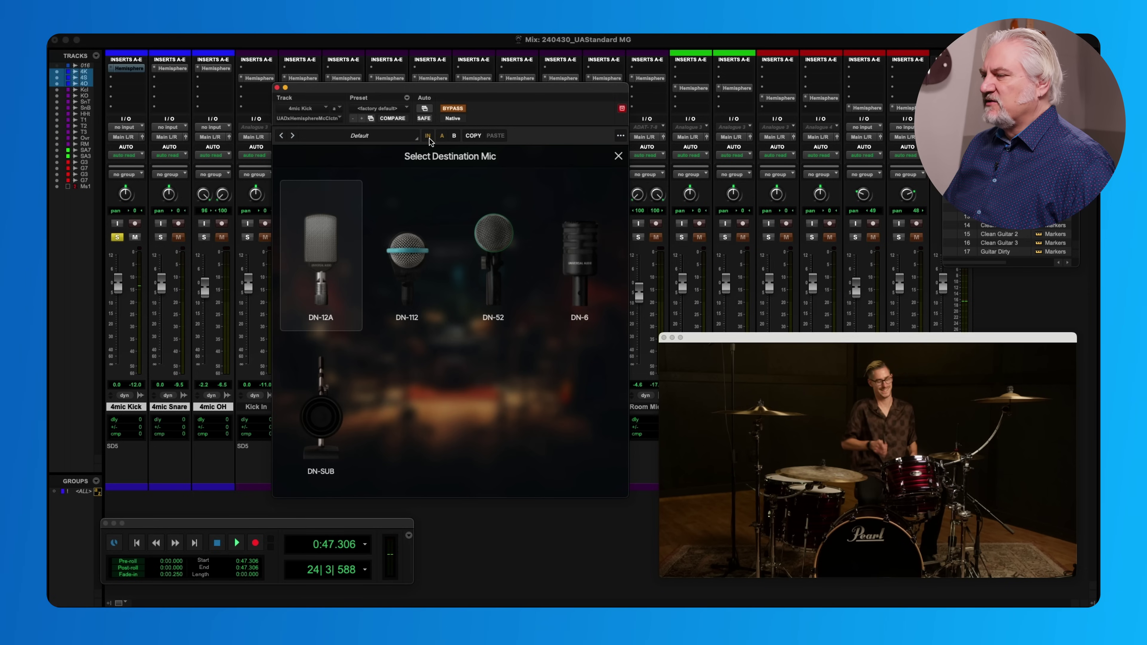
Choose the DN-12A destination mic, reactivate Hemisphere and play the kick while comparing it bypassed and active.
click(453, 109)
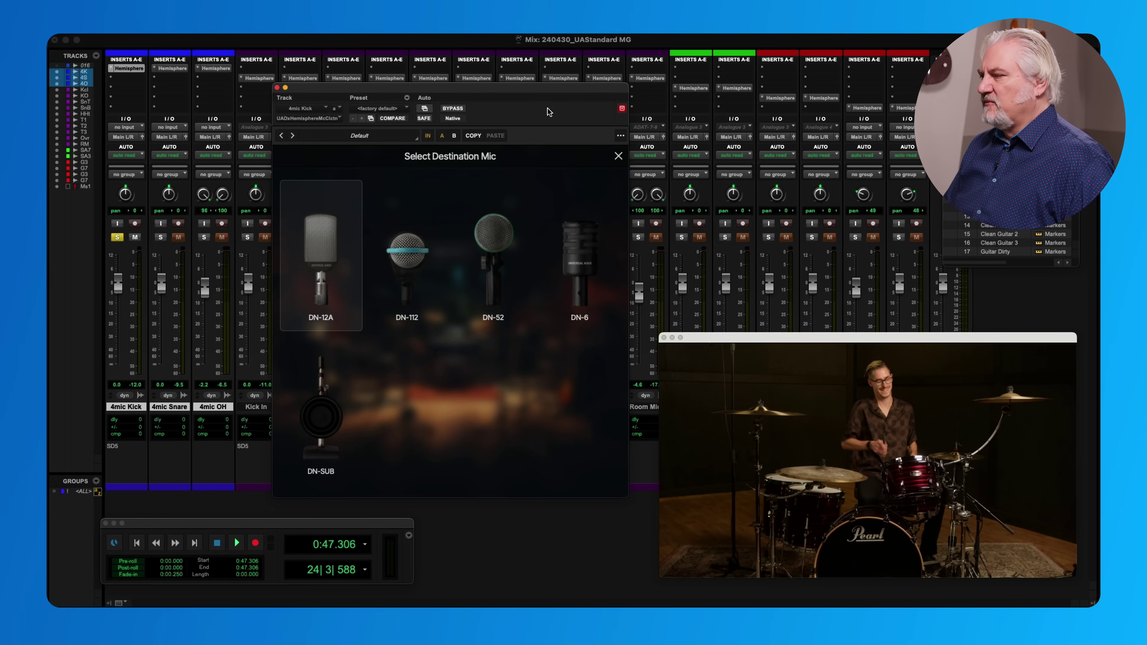
key(space)
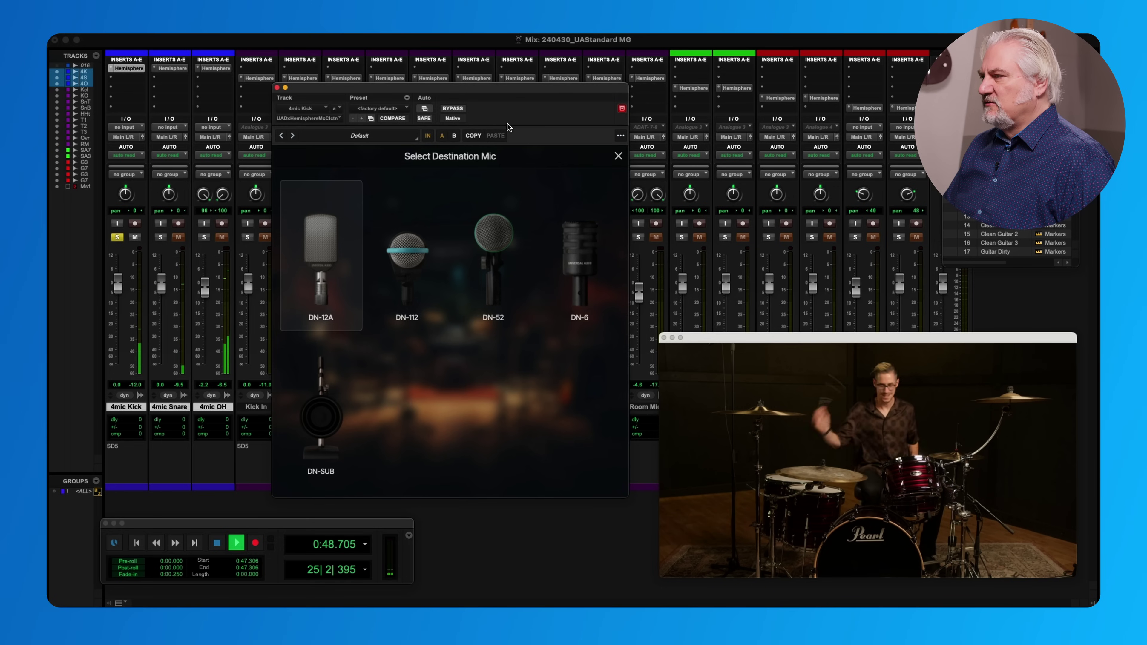
click(453, 108)
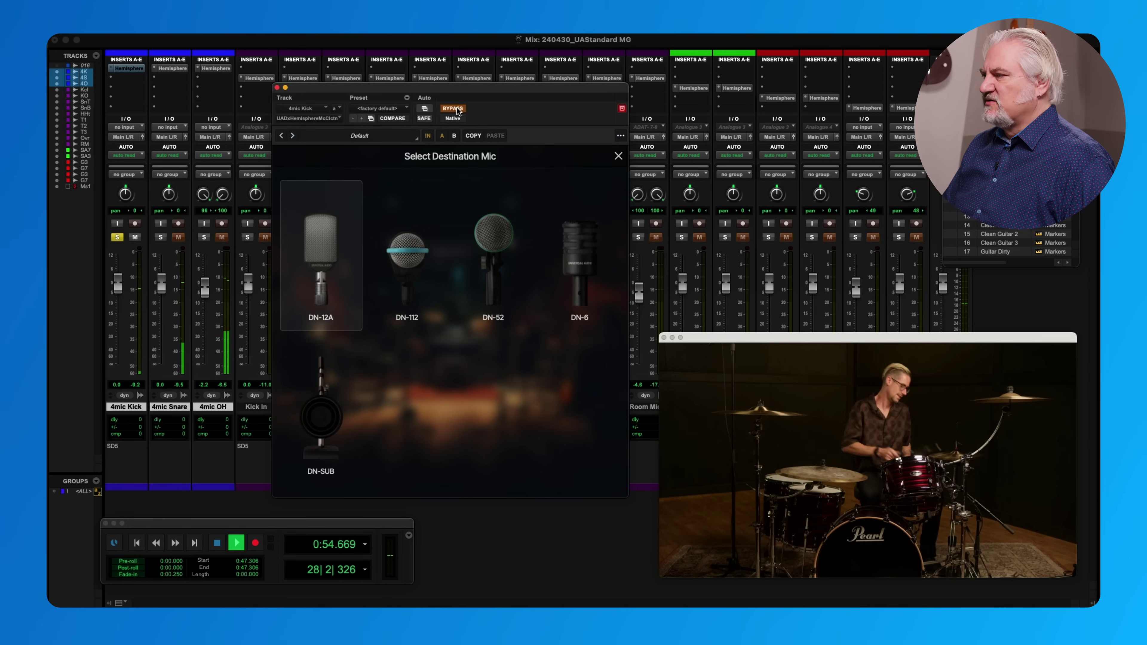
click(457, 110)
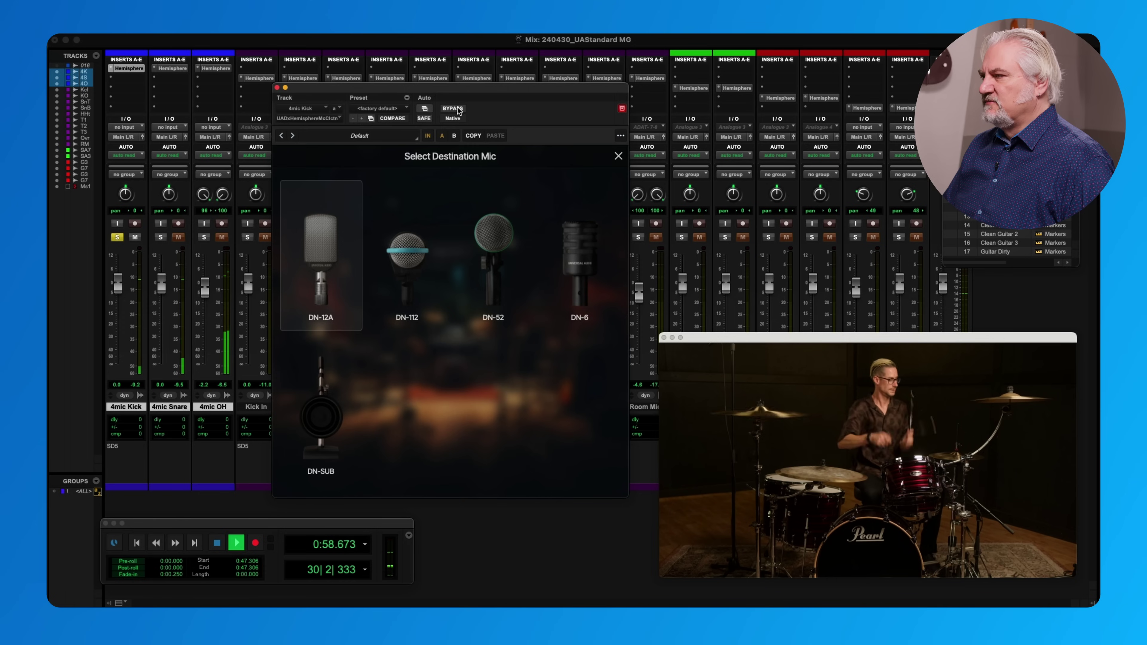
key(space)
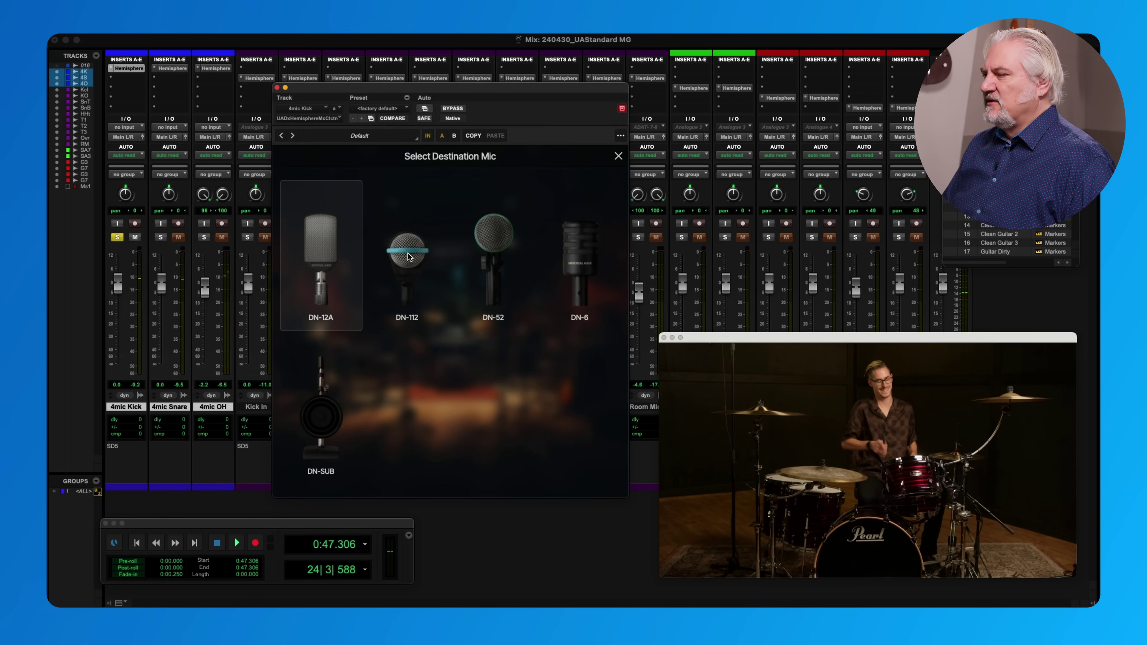
Switch the destination mic to DN-112 and play the kick while comparing Hemisphere active and bypassed.
click(410, 252)
key(space)
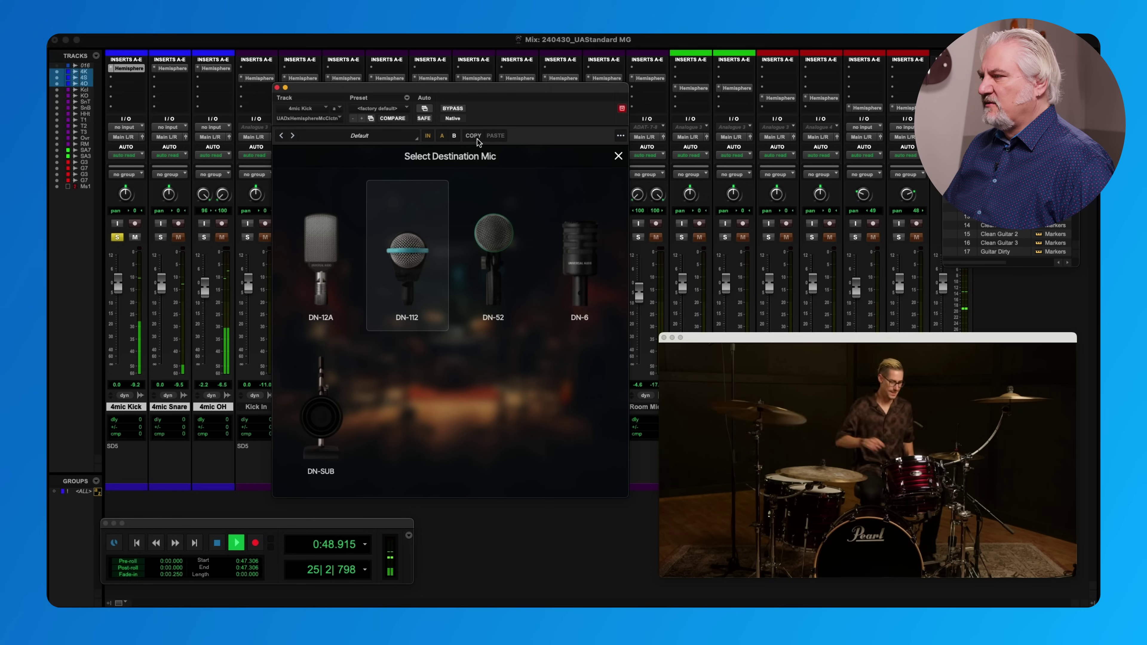
click(453, 109)
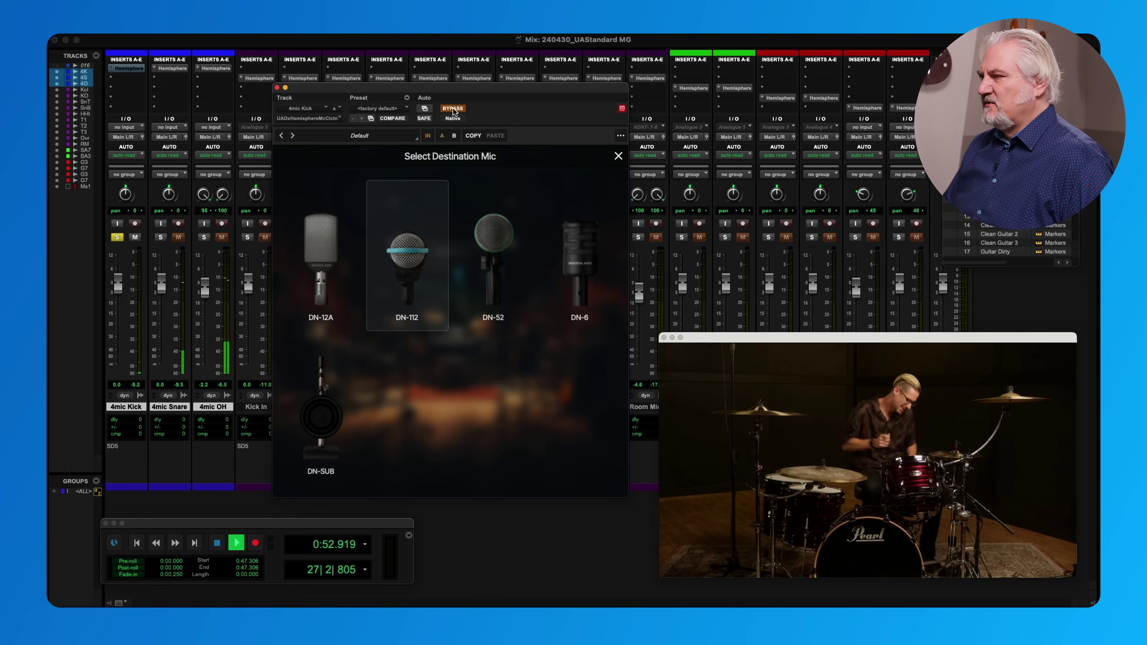
click(453, 109)
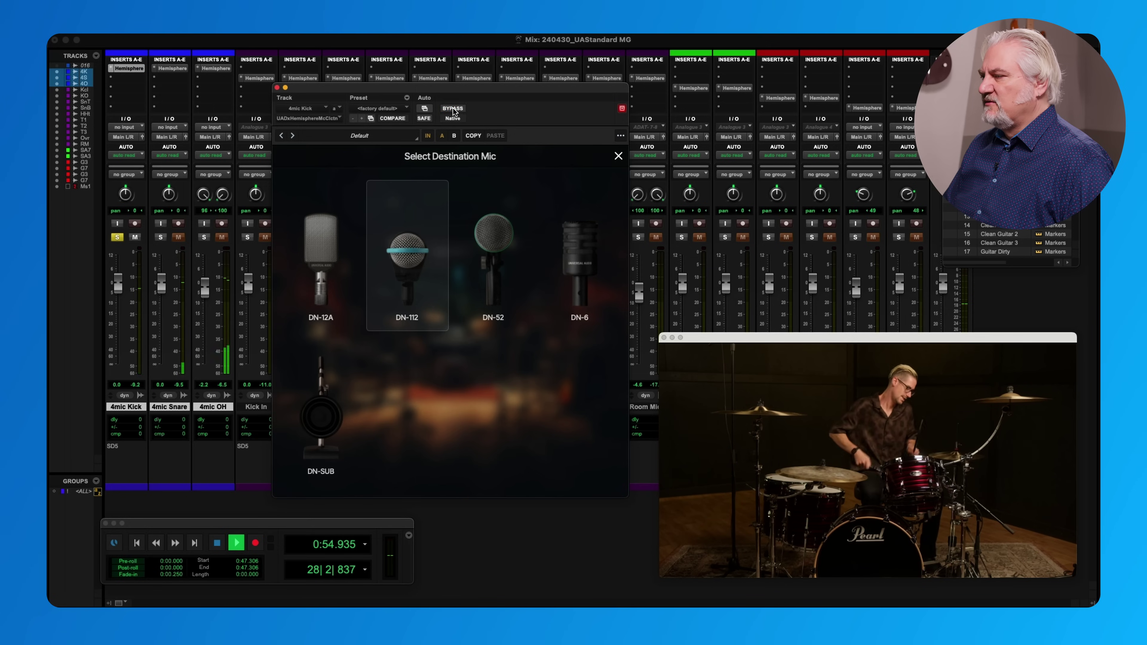
Audition the DN-52 and DN-6 destination mics in turn, comparing each with Hemisphere bypassed and leaving the plug-in active.
click(497, 236)
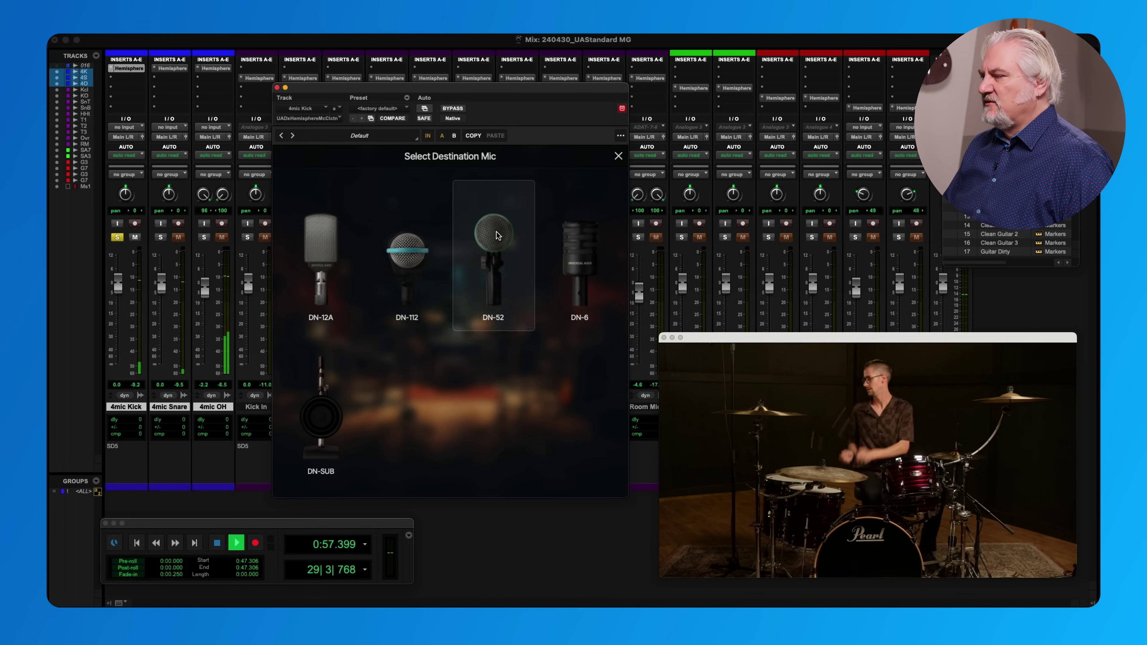
click(456, 110)
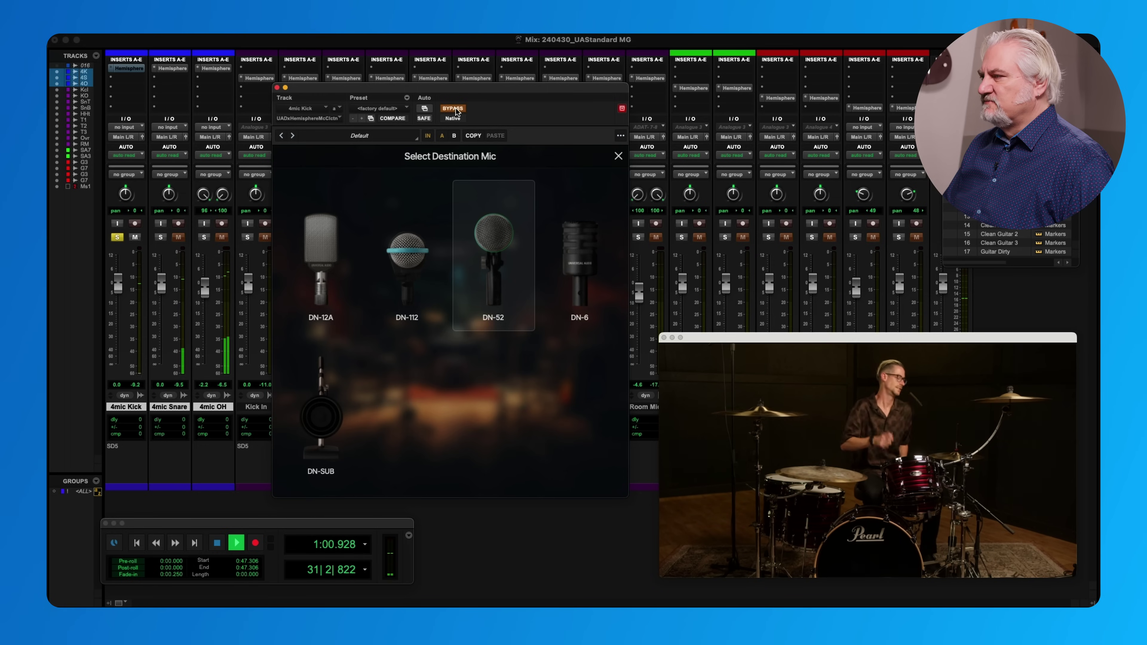
click(453, 110)
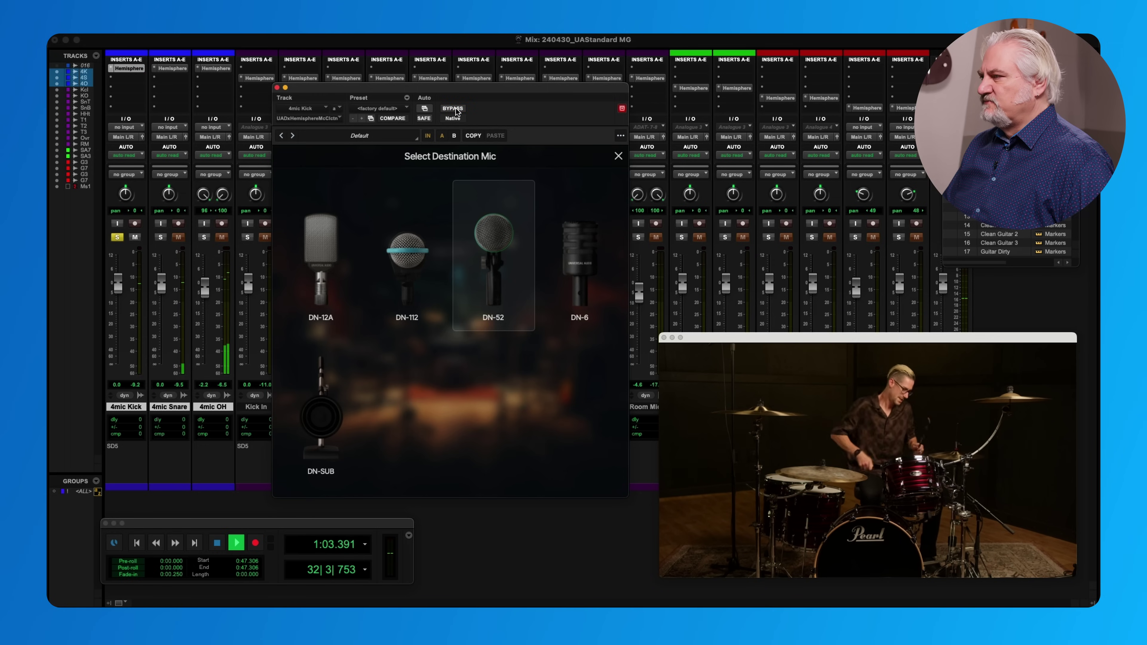
click(586, 251)
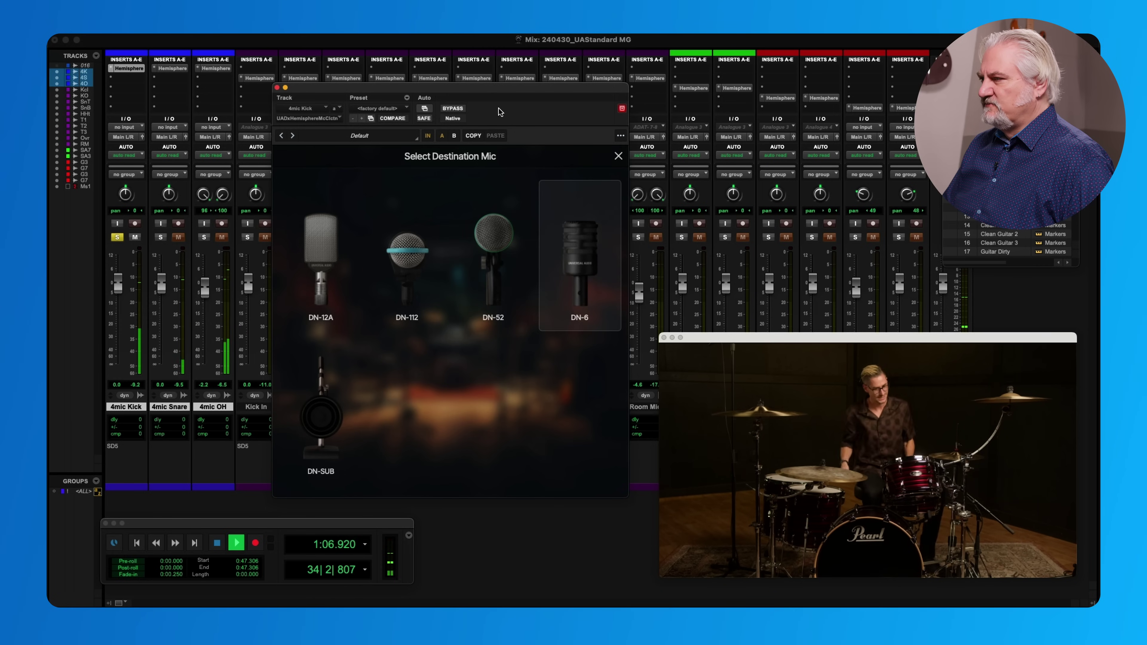
click(456, 110)
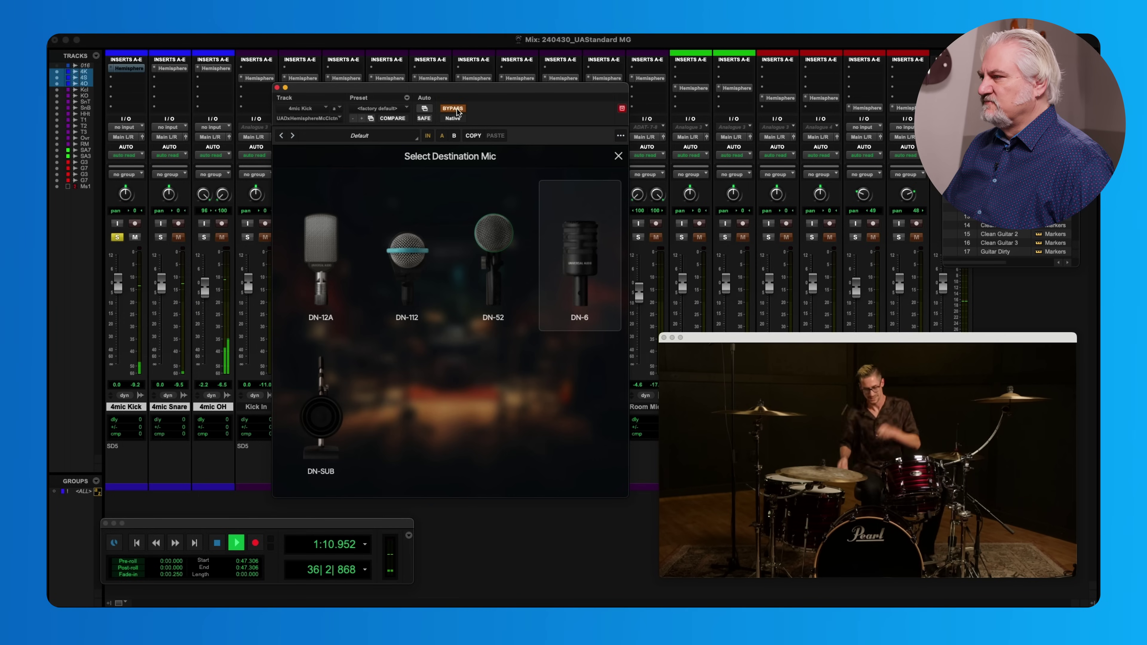
click(455, 109)
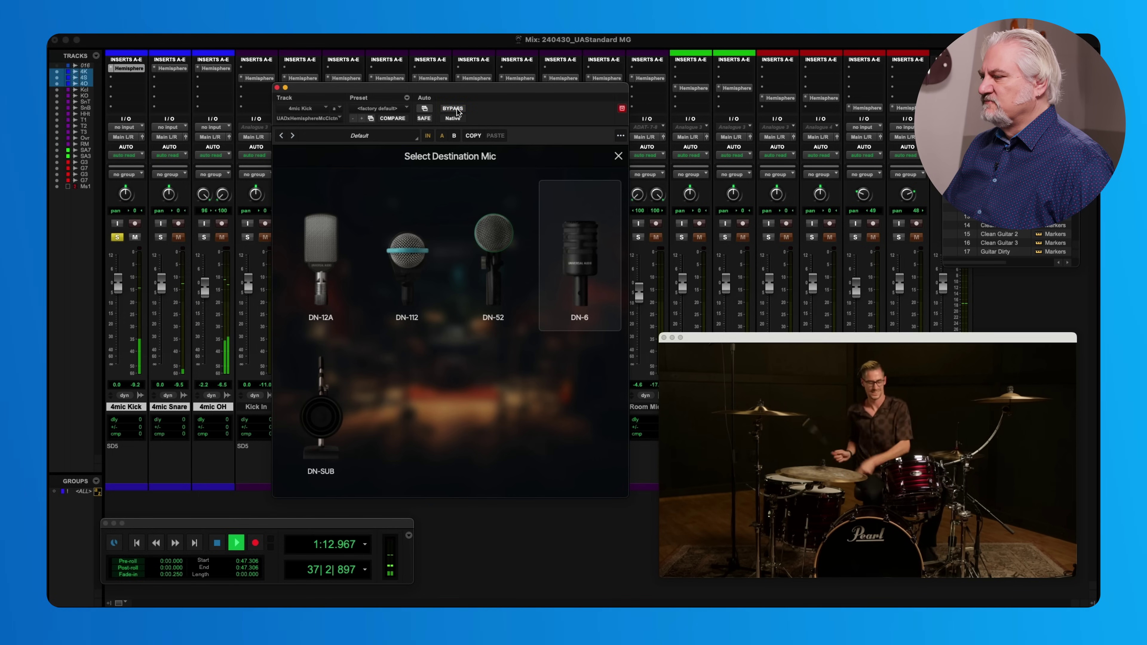
Switch the destination mic to DN-SUB, compare it with the bypassed sound and stop playback.
click(326, 419)
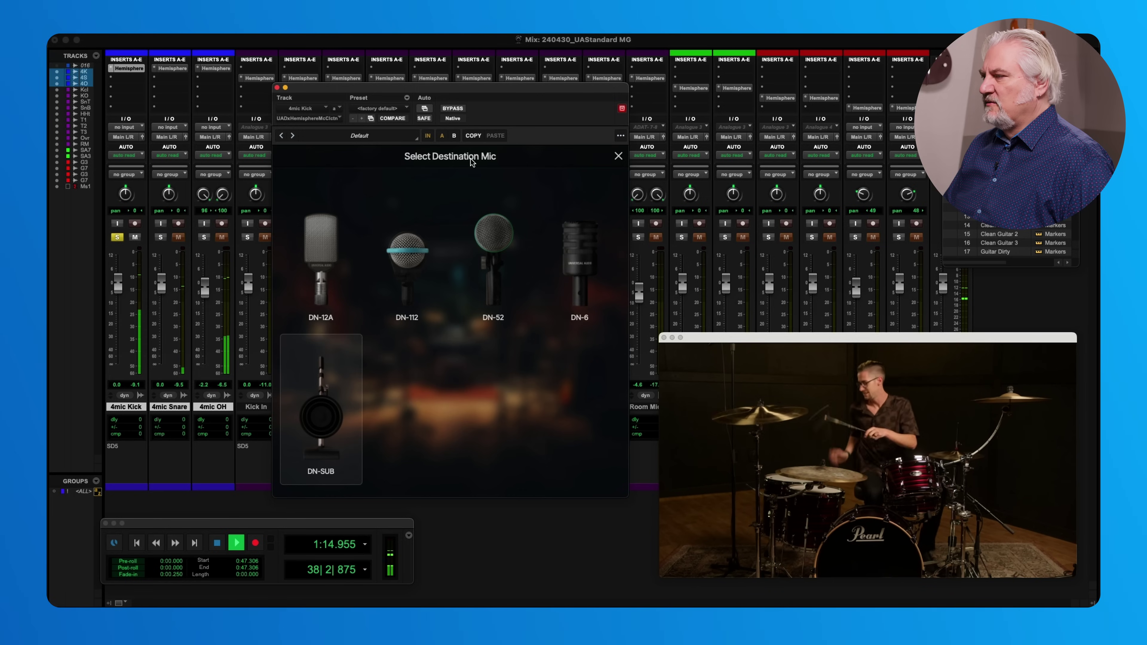
click(455, 109)
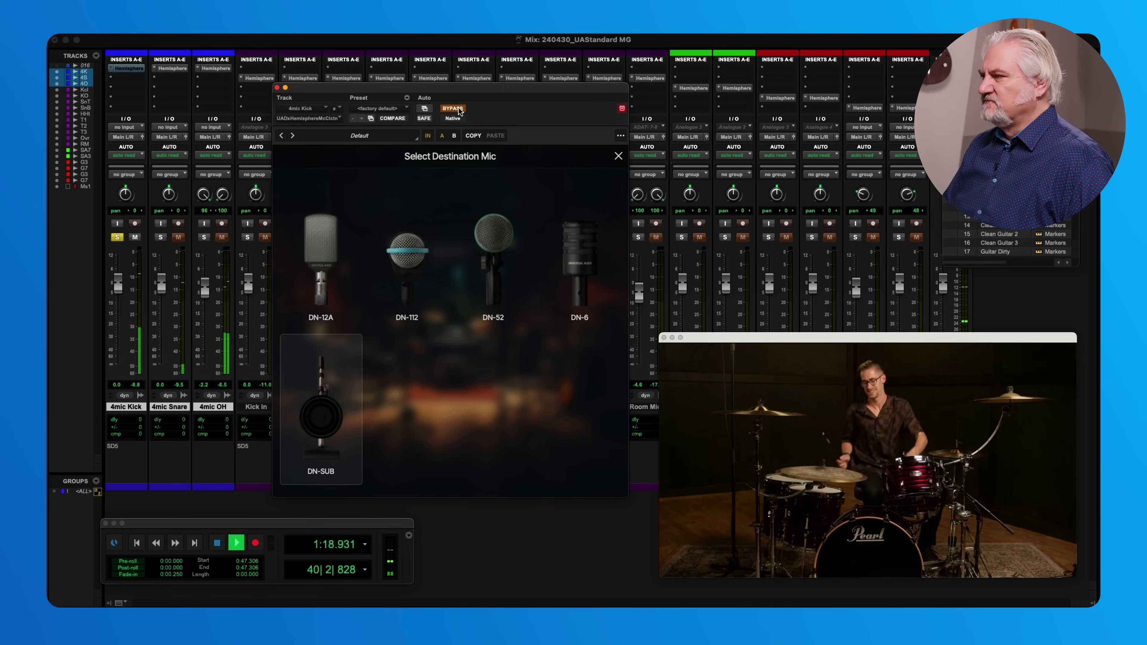
click(455, 110)
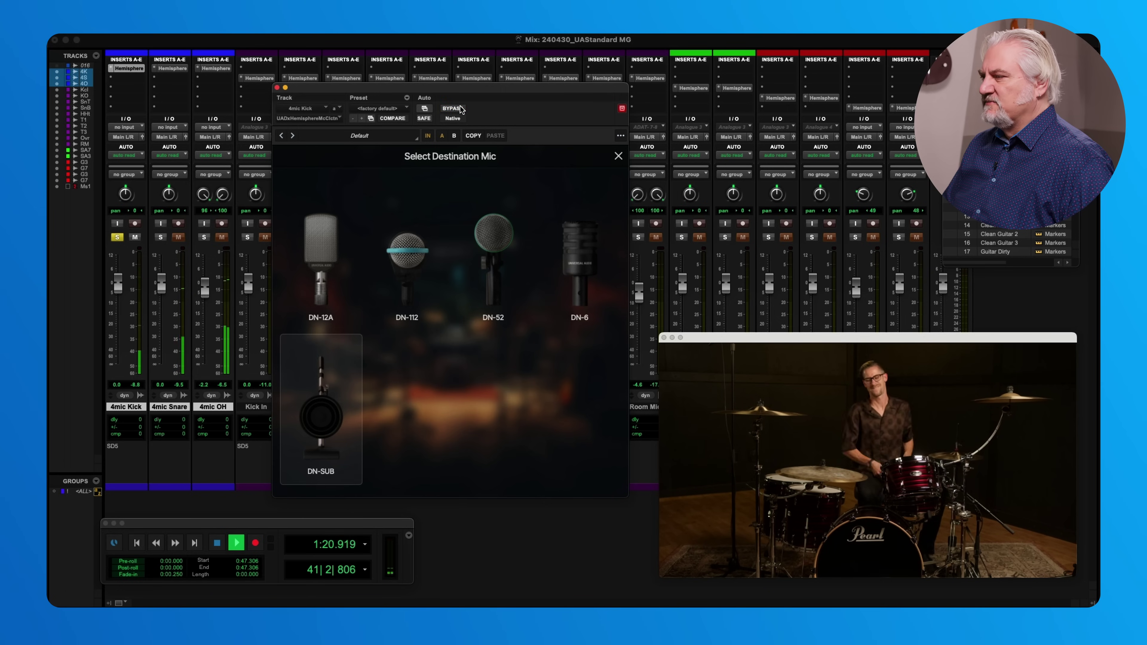
key(space)
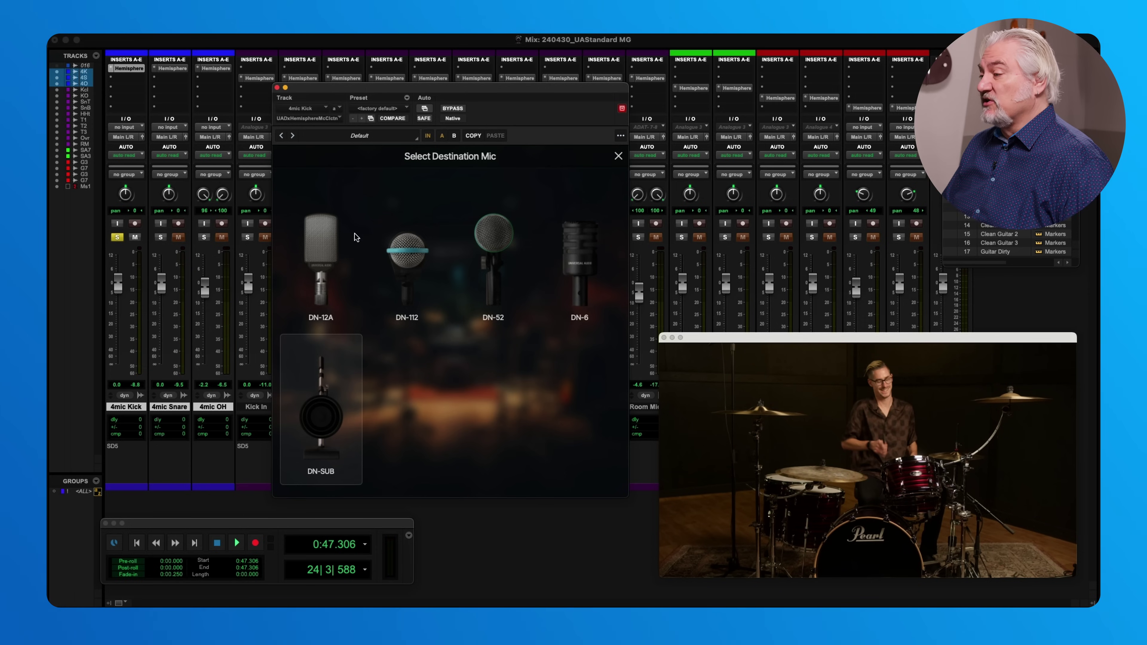
Choose DN-12A as the kick's destination mic and close the mic selection.
click(325, 241)
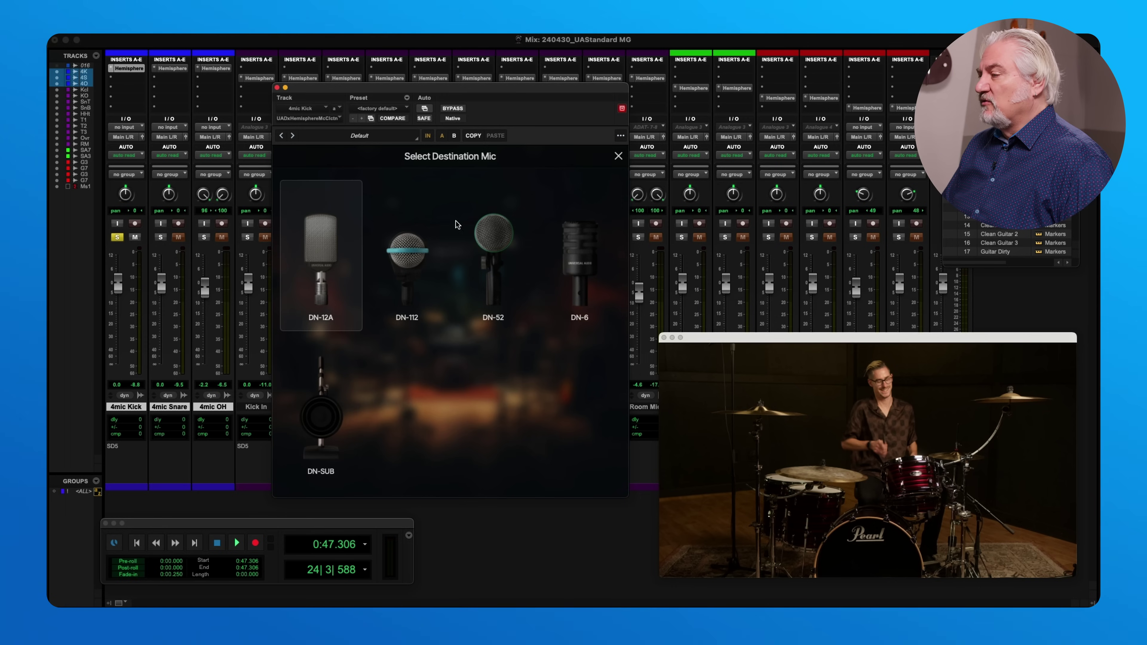
click(619, 156)
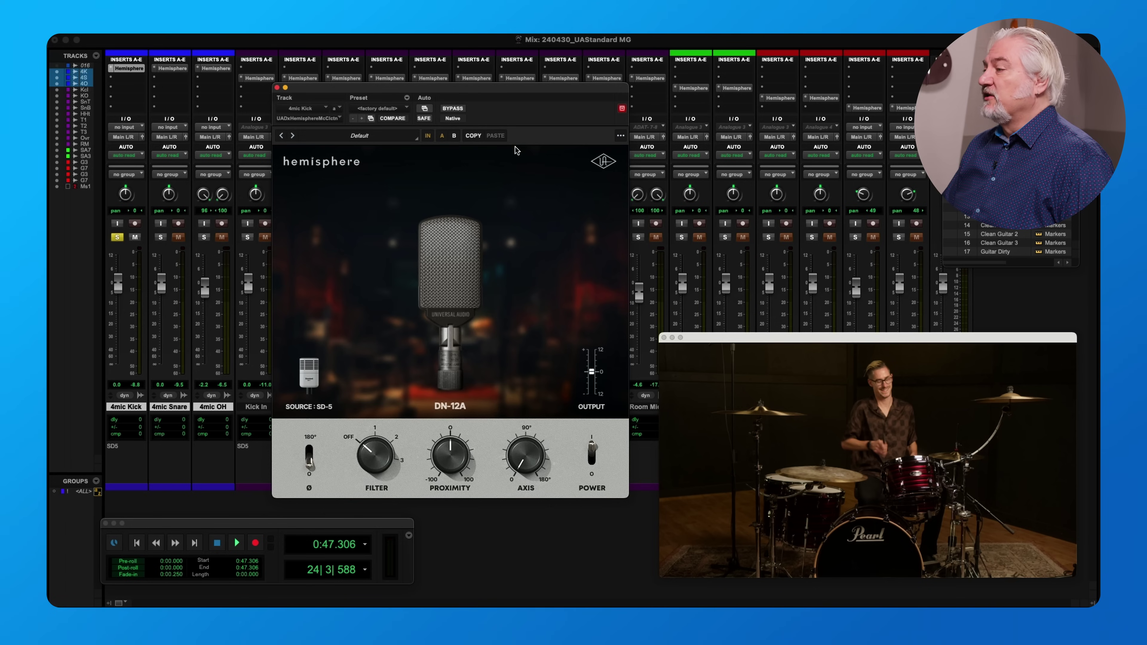
mouse_move(520, 198)
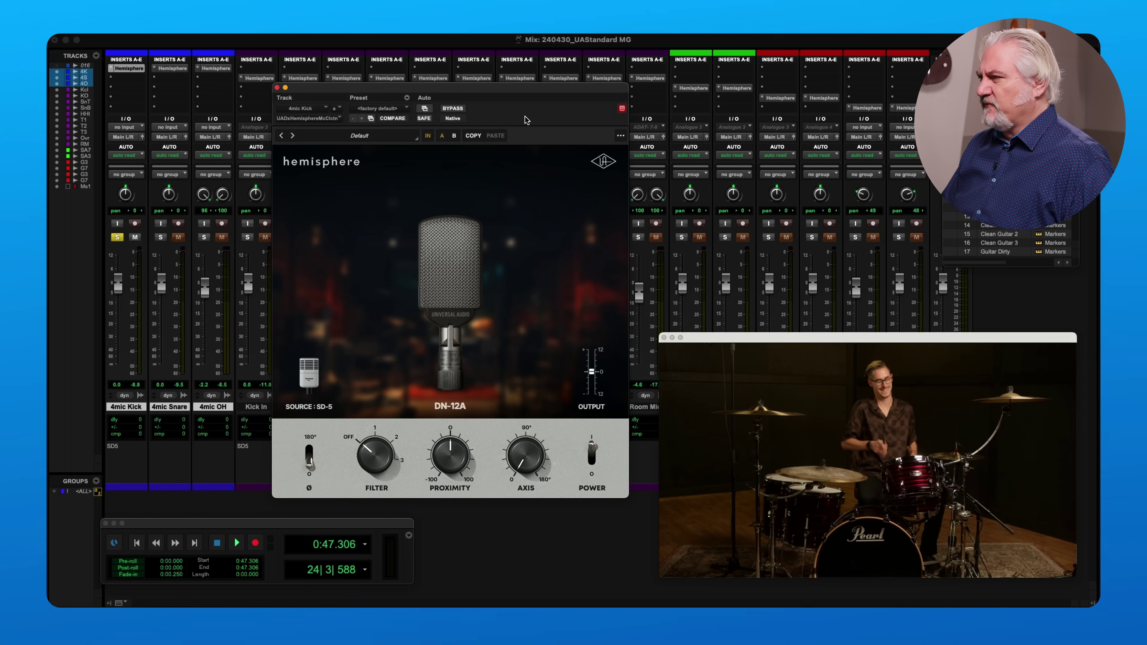
Play the kick while raising Hemisphere's filter to position 3, stop playback and reset the filter to OFF.
key(space)
drag(370, 458, 372, 430)
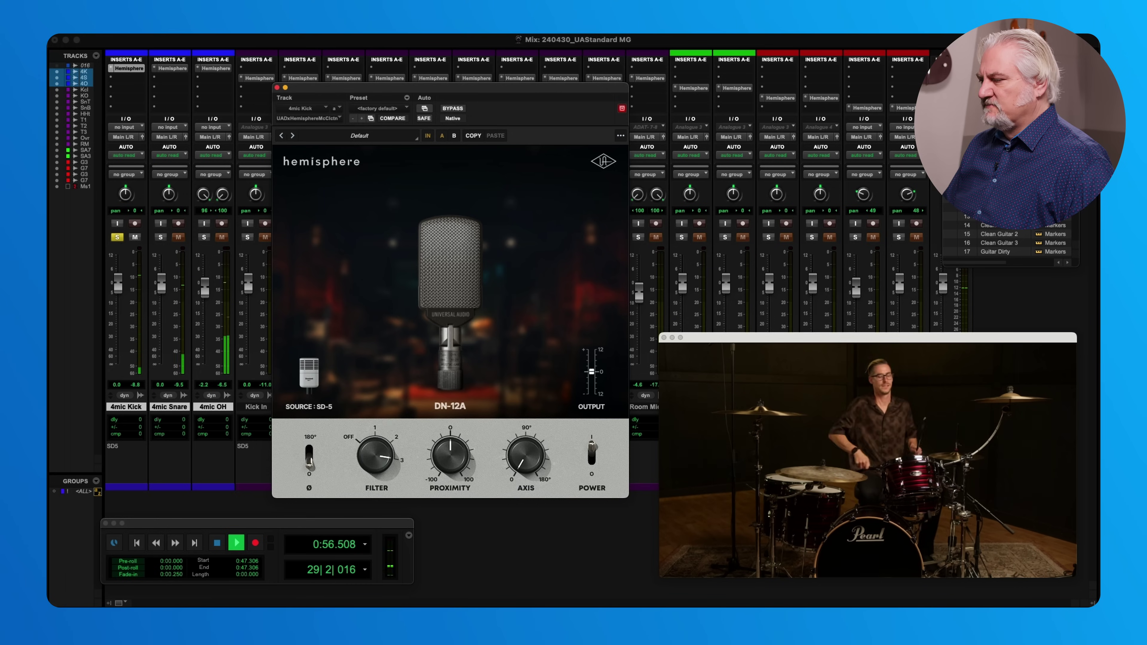
key(space)
alt+click(372, 445)
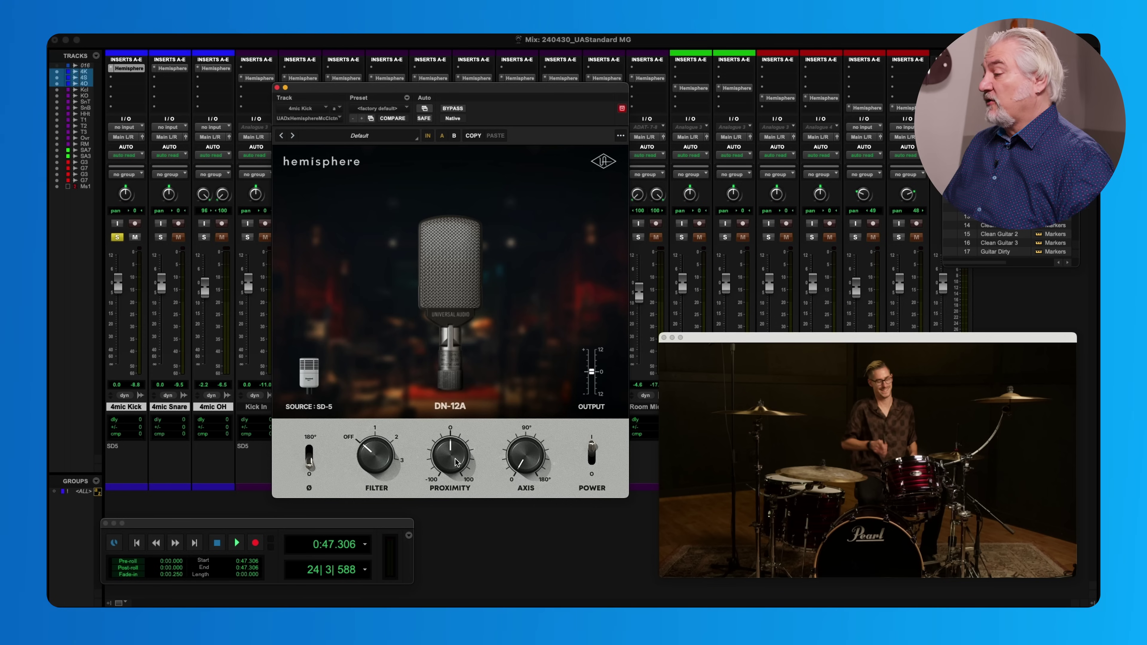
Play the kick while trying Proximity at 100 and at -100, and reset it to 0.
key(space)
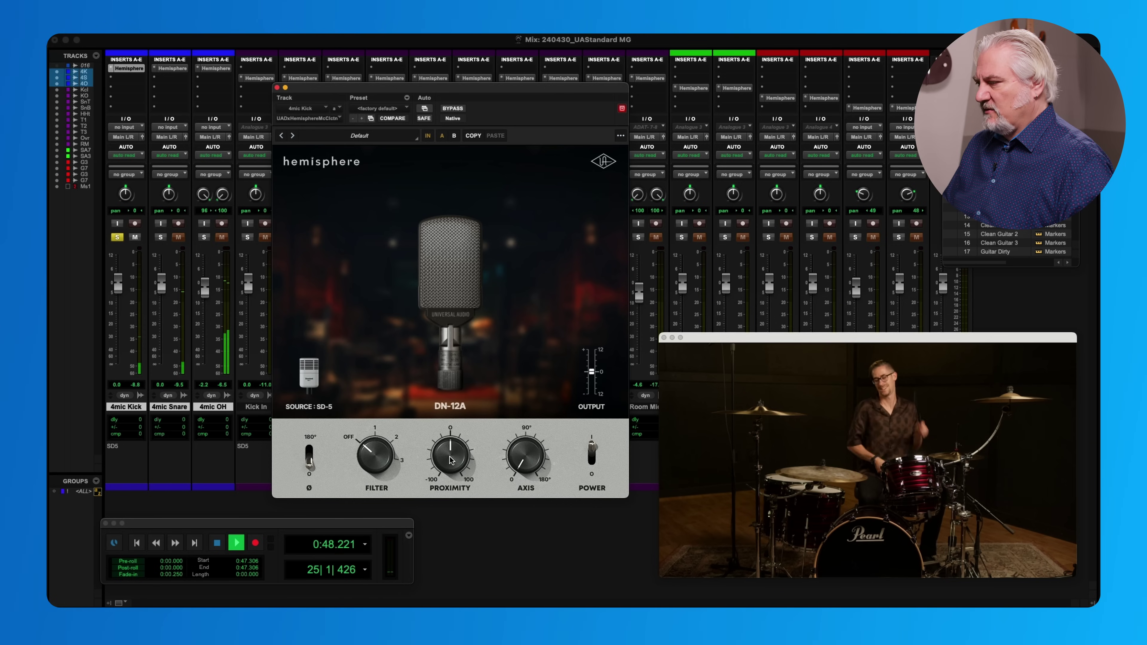
drag(450, 459, 454, 374)
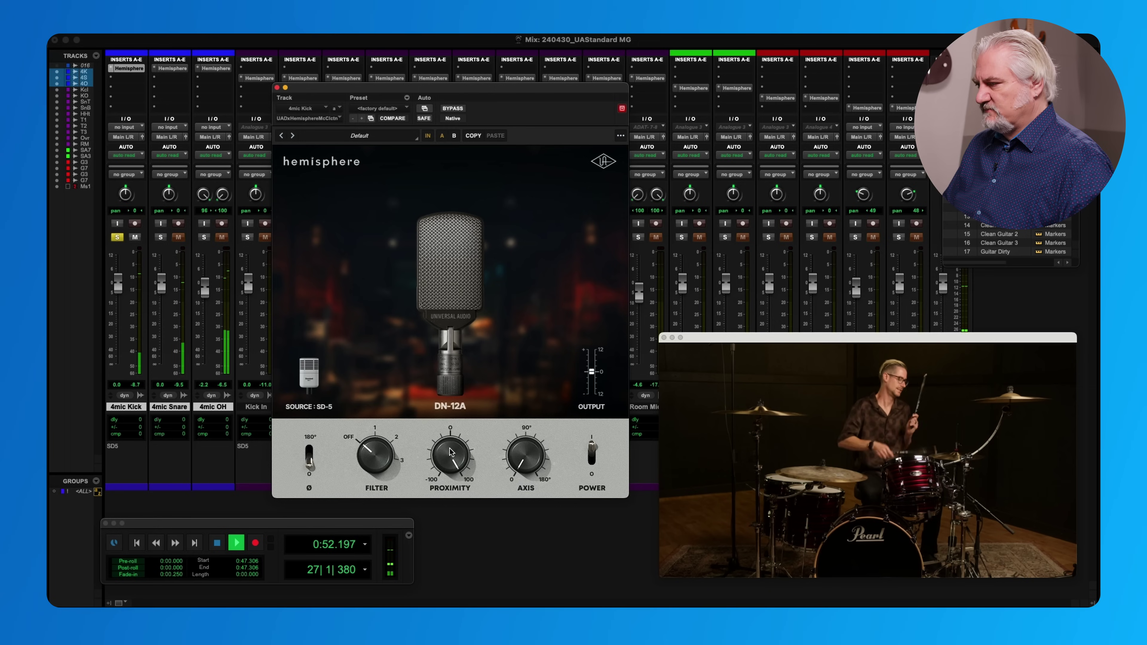
drag(449, 450, 448, 569)
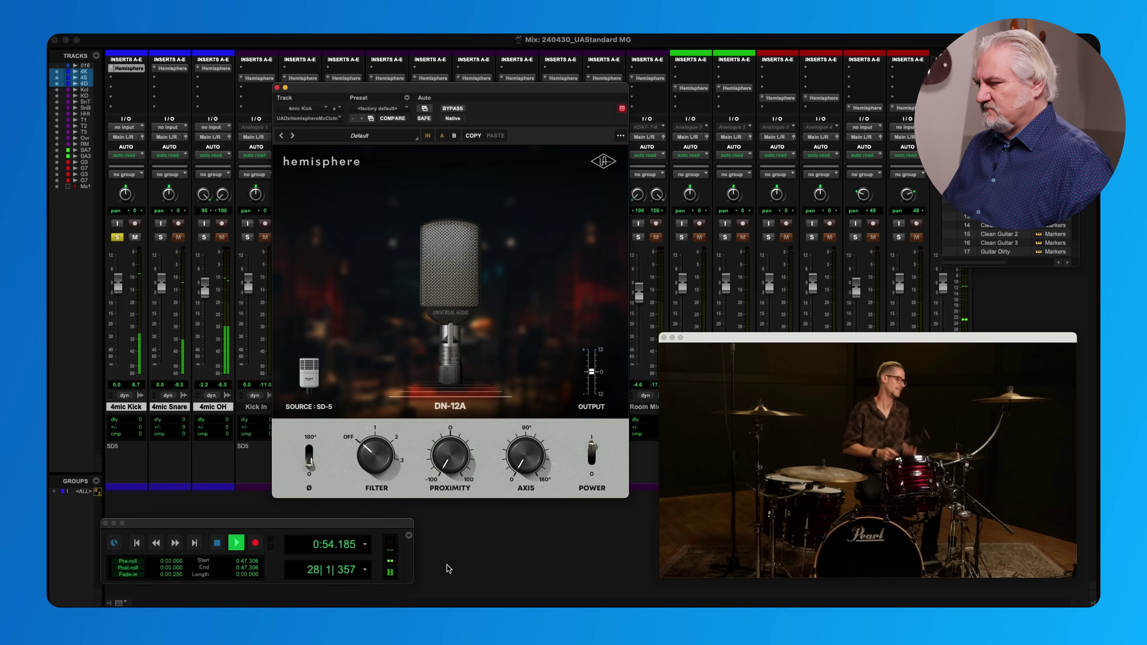
alt+click(448, 463)
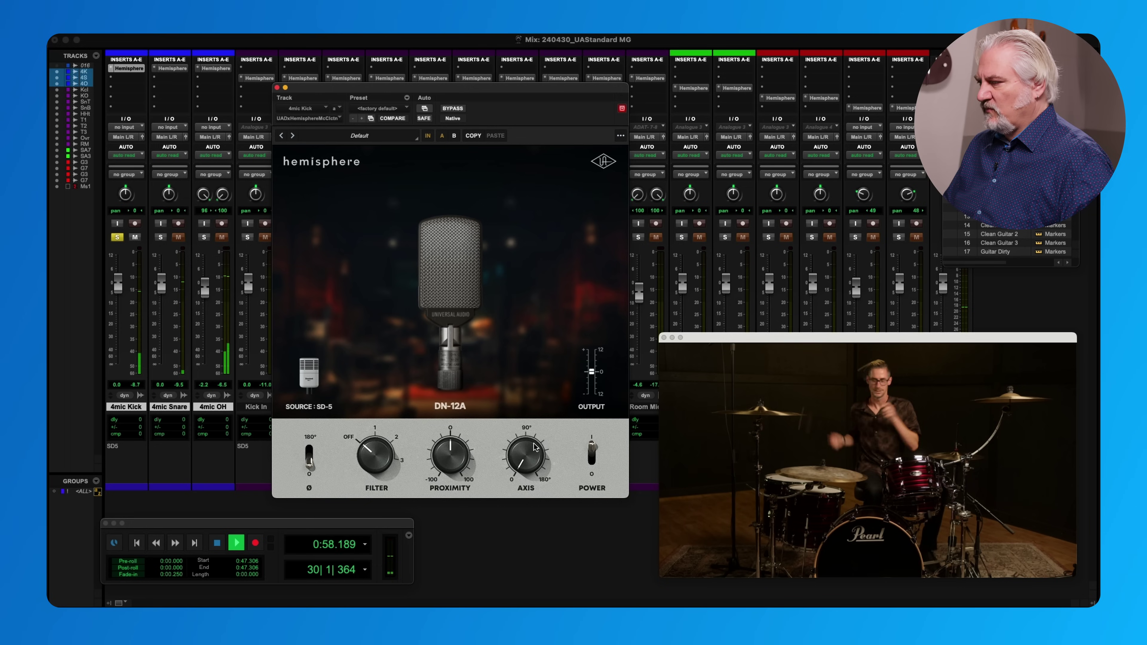
Audition the Axis control turned up to 180°, return it to 0 and stop playback.
drag(535, 447, 523, 416)
drag(525, 374, 527, 342)
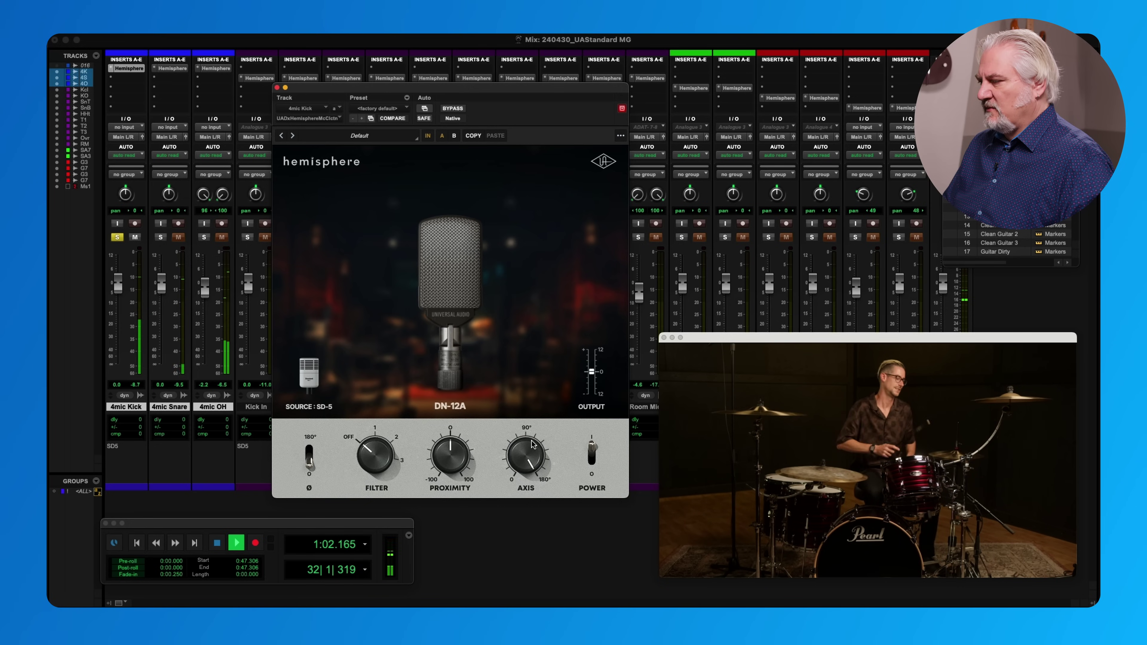
drag(524, 447, 523, 501)
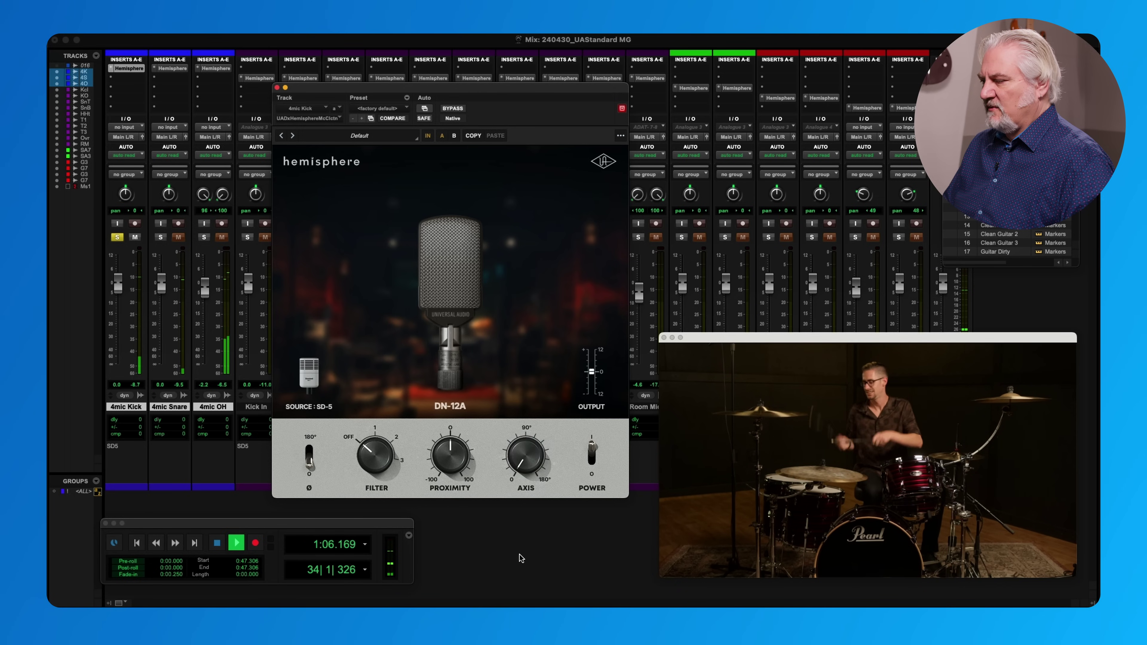
key(space)
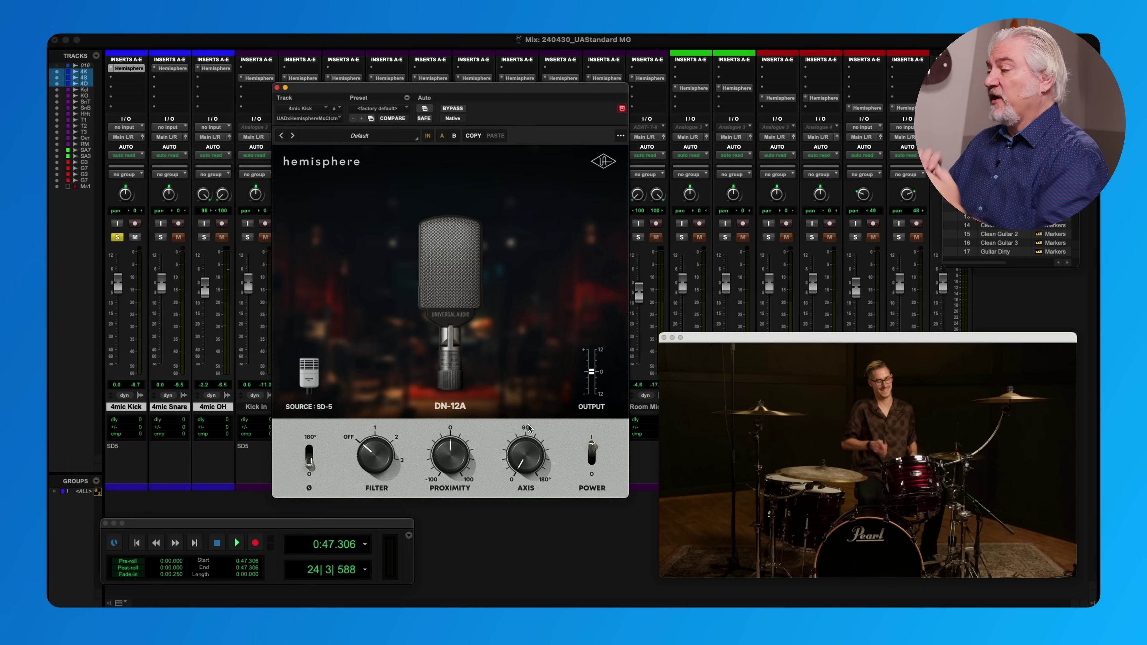
Choose DN-6 as the kick's destination mic and close the mic selection.
mouse_move(529, 272)
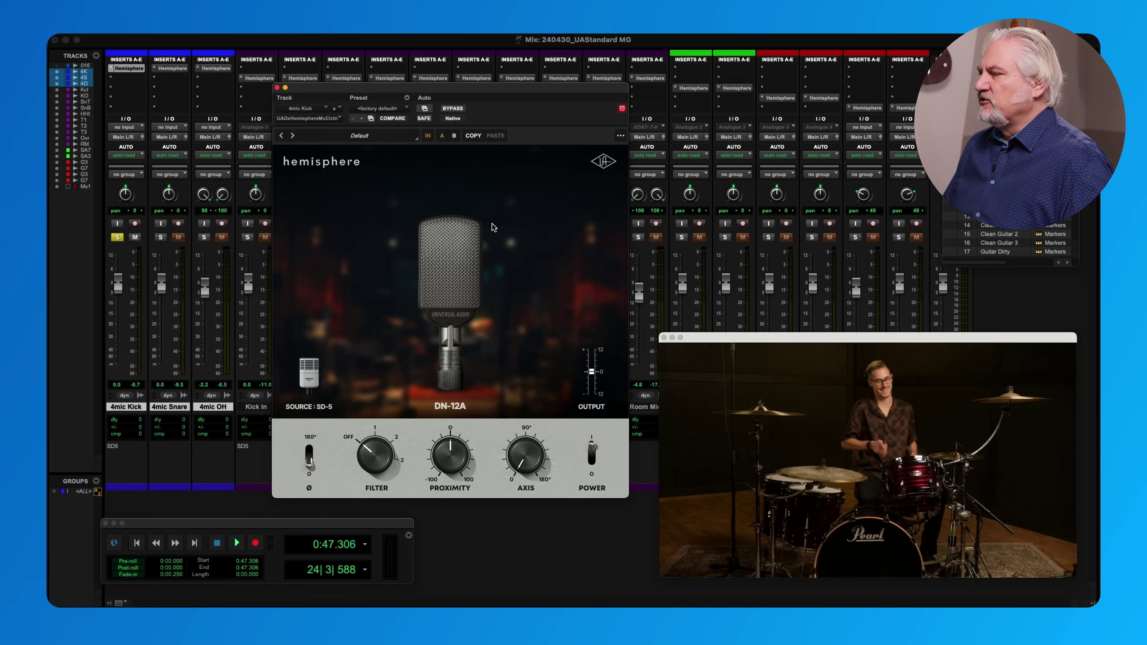
click(437, 270)
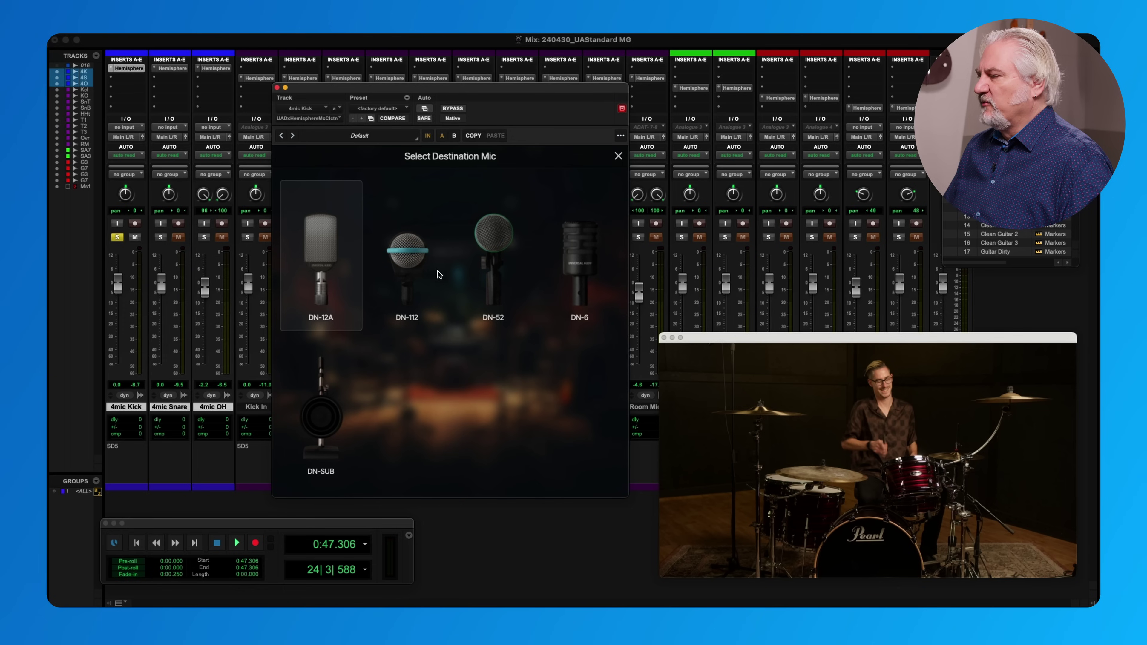
click(579, 250)
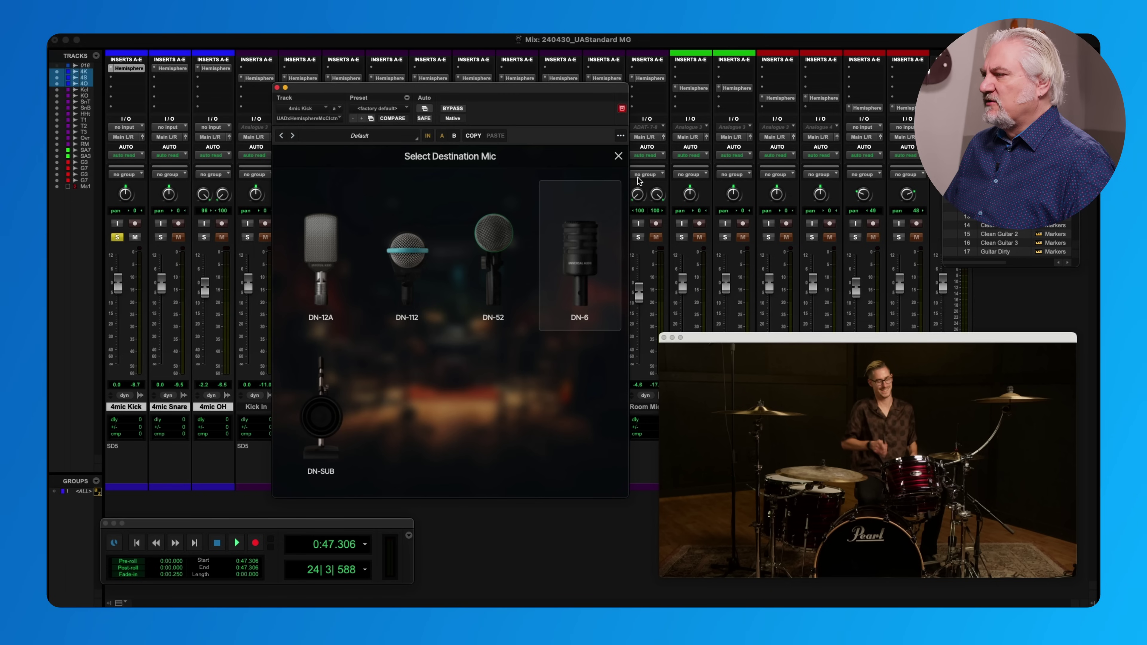
click(619, 156)
Play the kick while stepping Hemisphere's filter through positions 1, 2 and 3, and return it to OFF.
key(space)
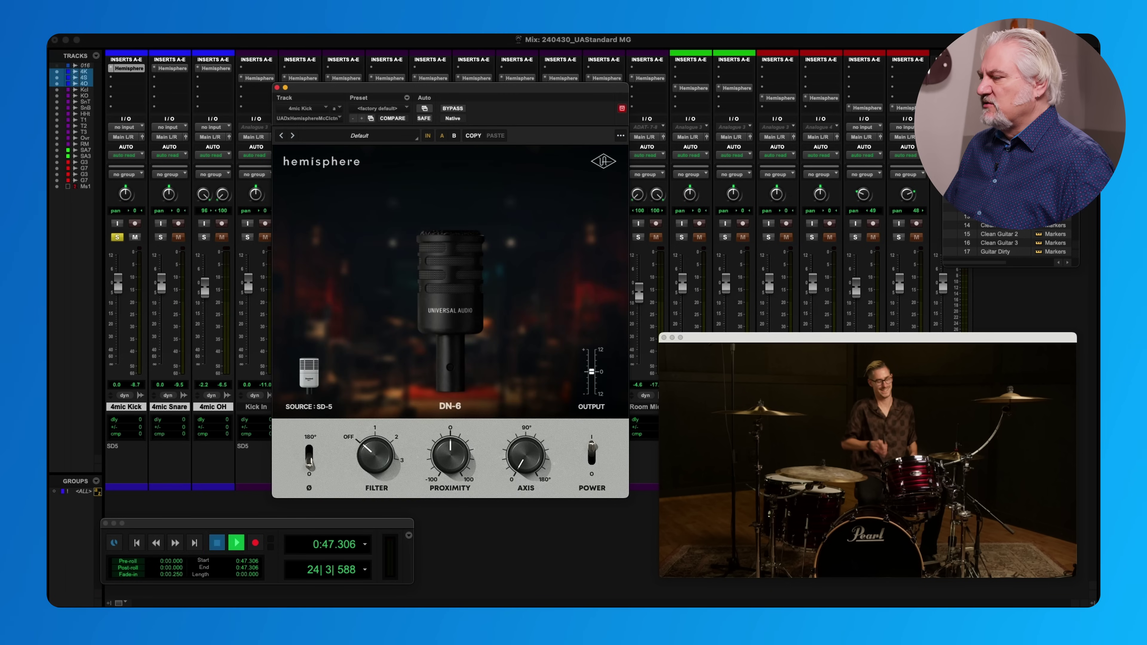
drag(373, 458, 378, 438)
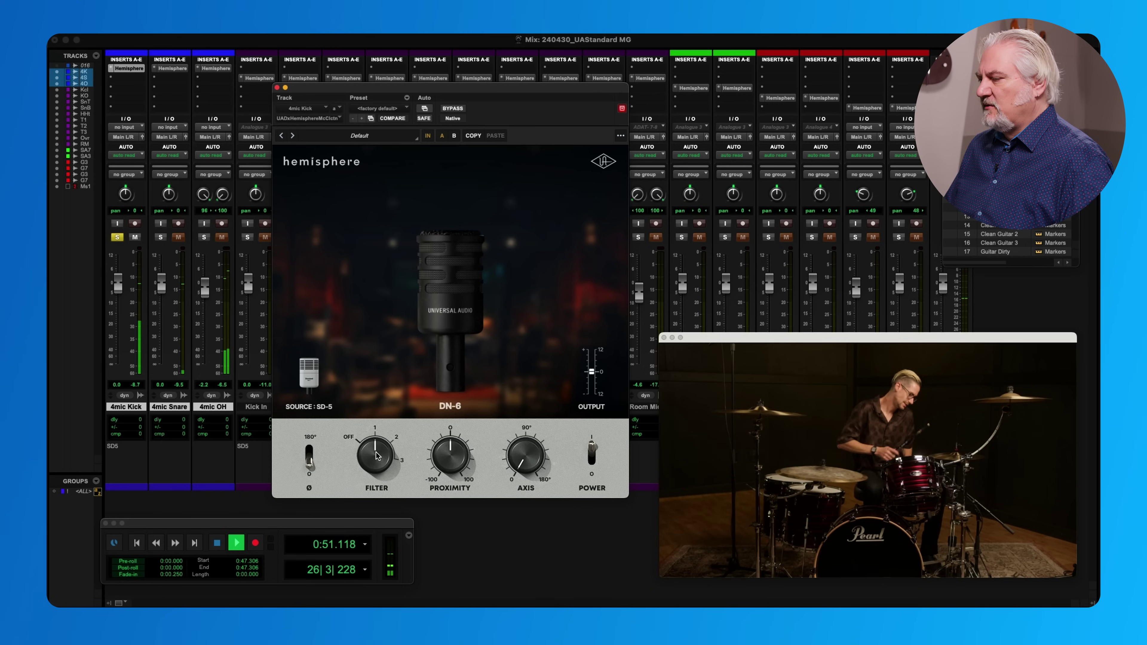
mouse_move(379, 443)
drag(378, 445, 384, 437)
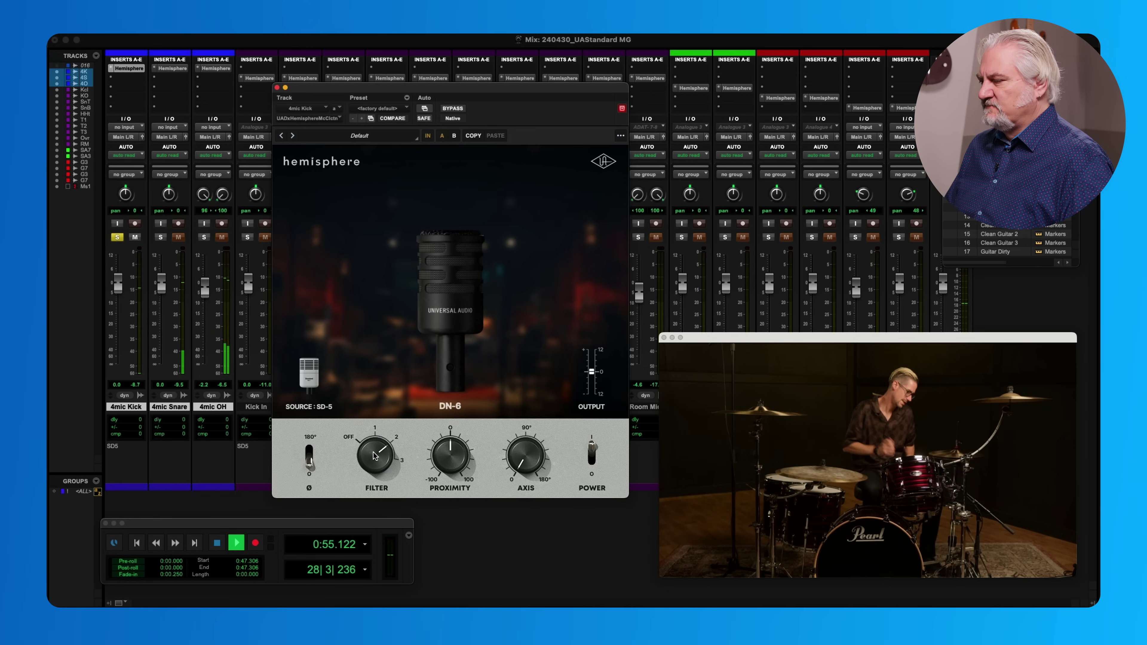
drag(374, 454, 379, 434)
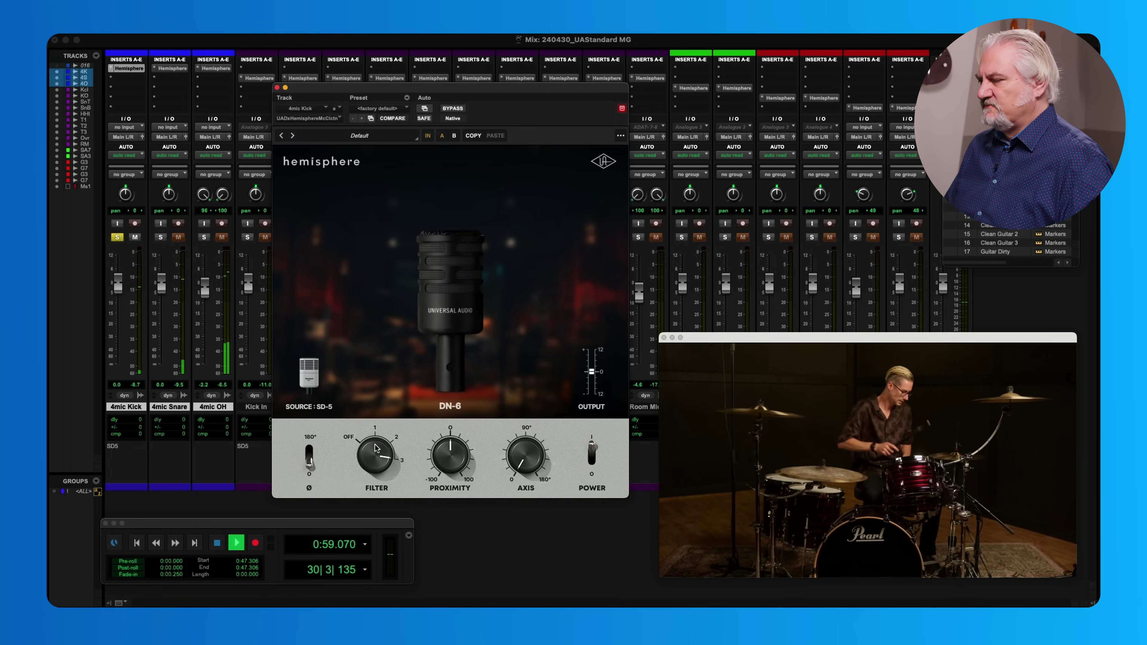
drag(374, 450, 373, 481)
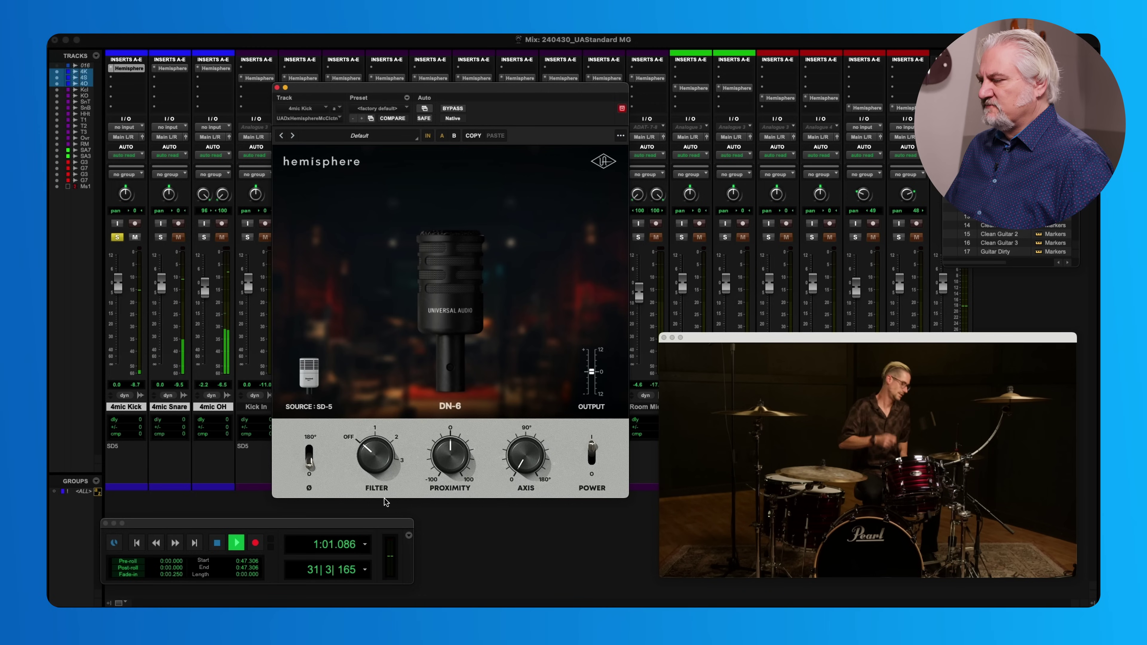
Audition the kick with the filter raised to position 3 against the bypassed sound, stop playback and reset the filter to OFF.
scroll(374, 461, down, 2)
drag(373, 461, 378, 405)
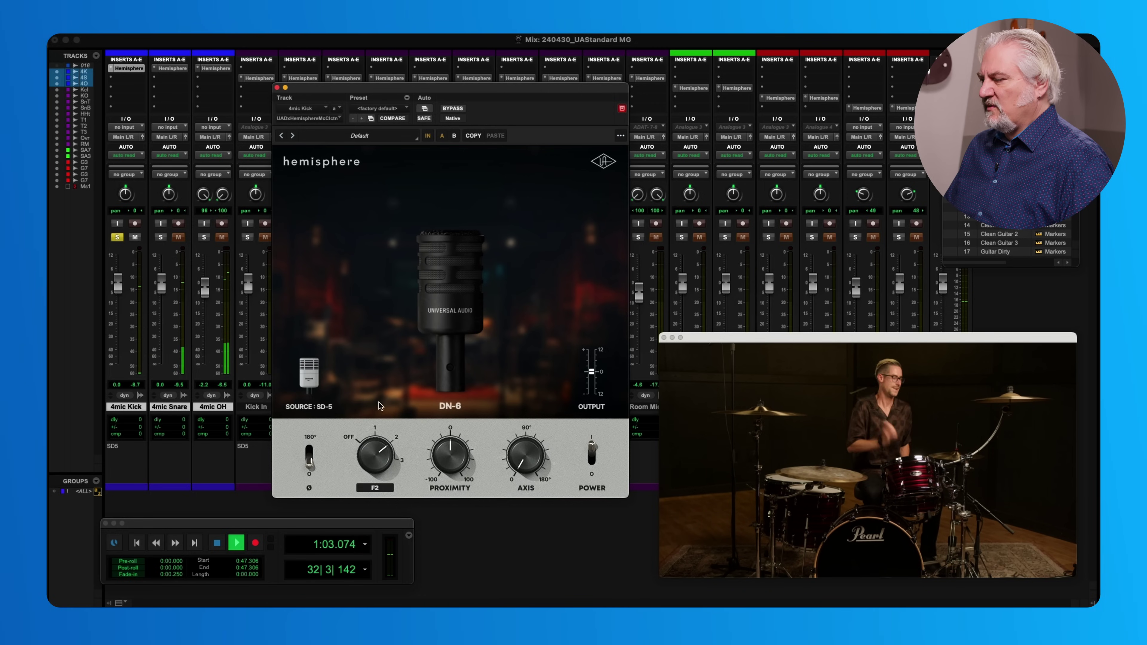
click(453, 108)
click(462, 109)
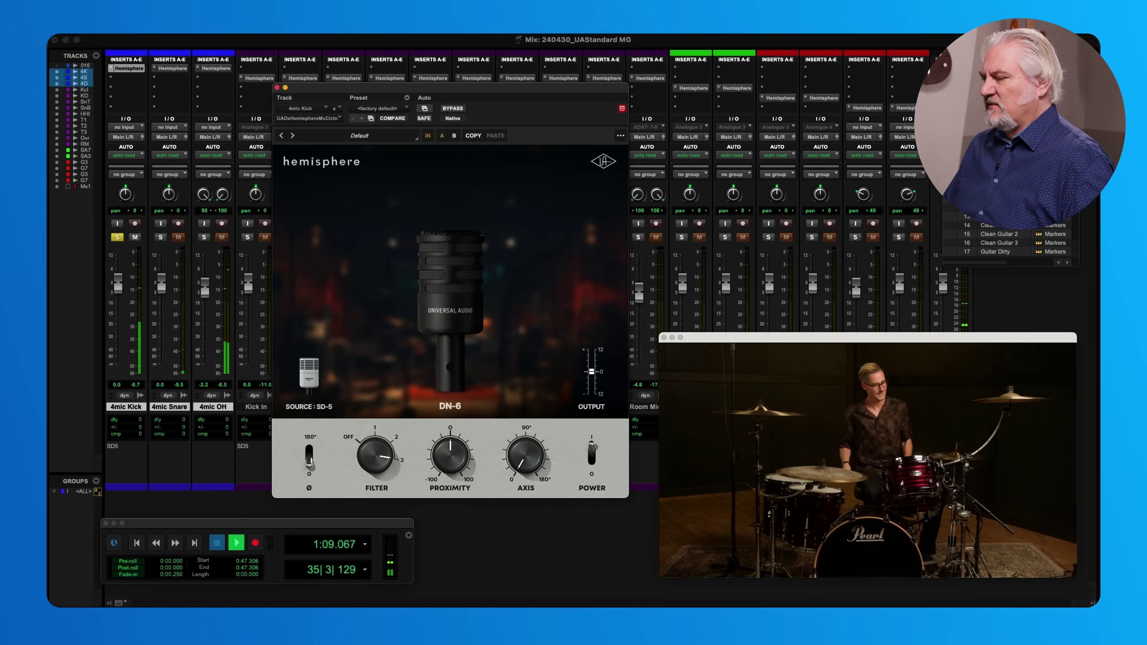
key(space)
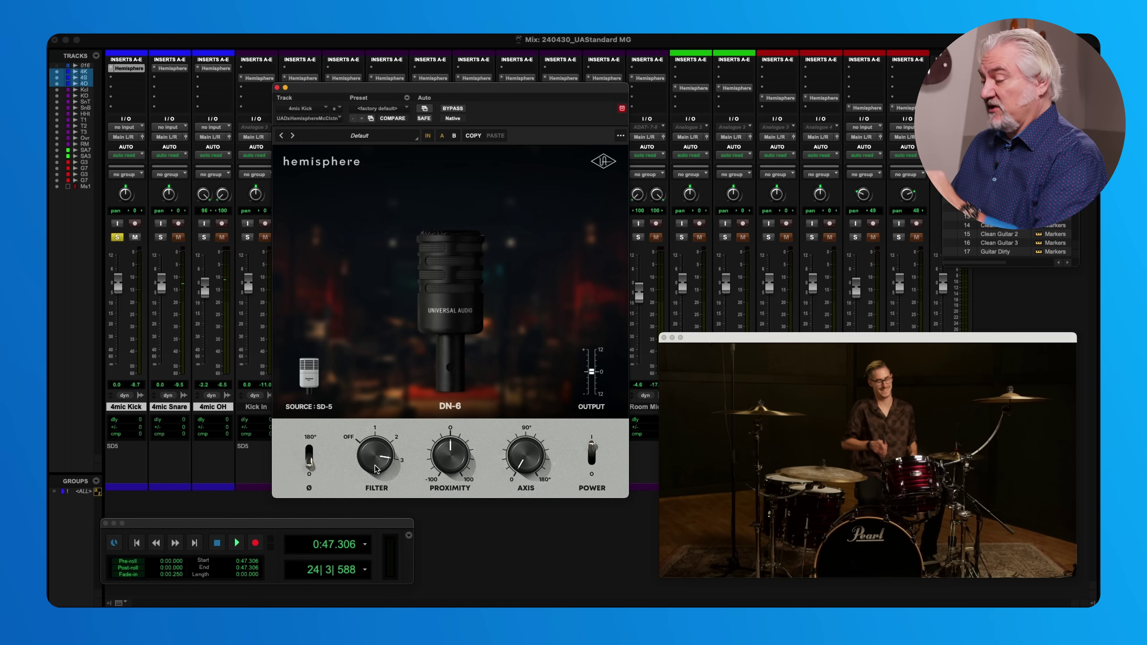
drag(375, 469, 375, 497)
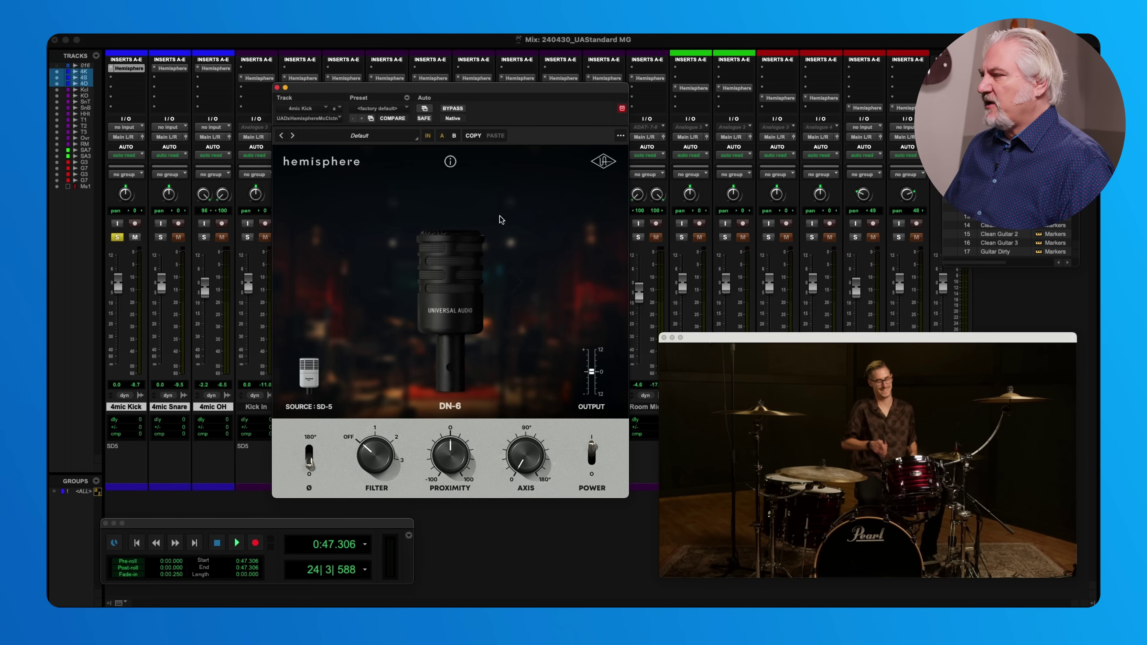
Close the kick's Hemisphere window, solo the 4mic Snare track and open its Hemisphere plug-in.
click(277, 88)
click(161, 237)
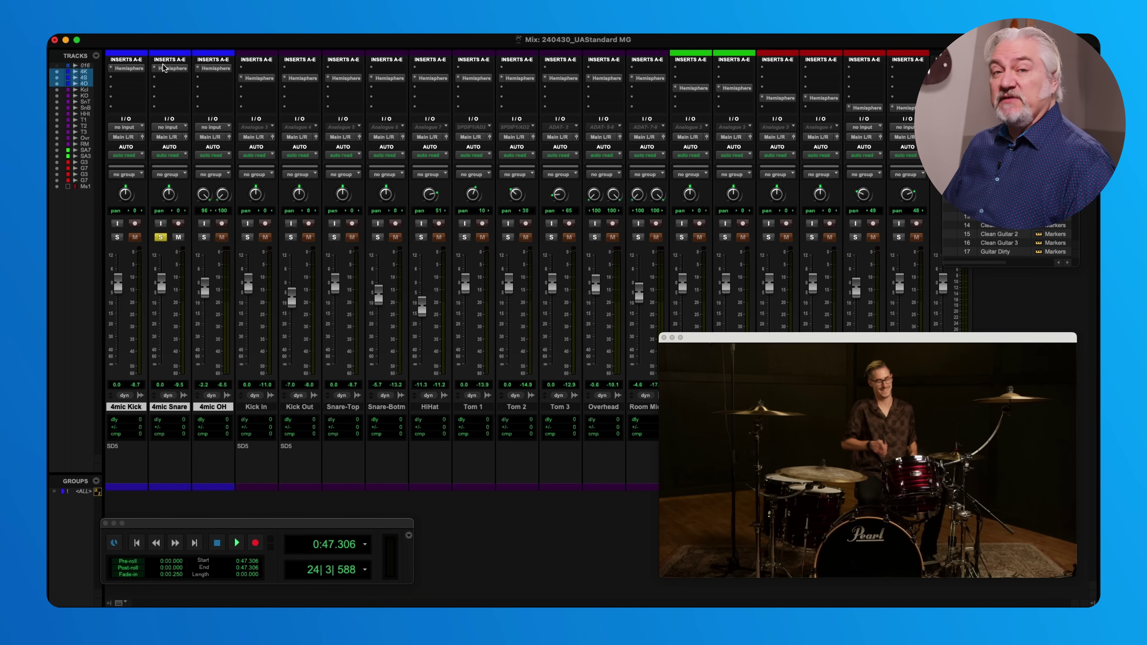
click(172, 69)
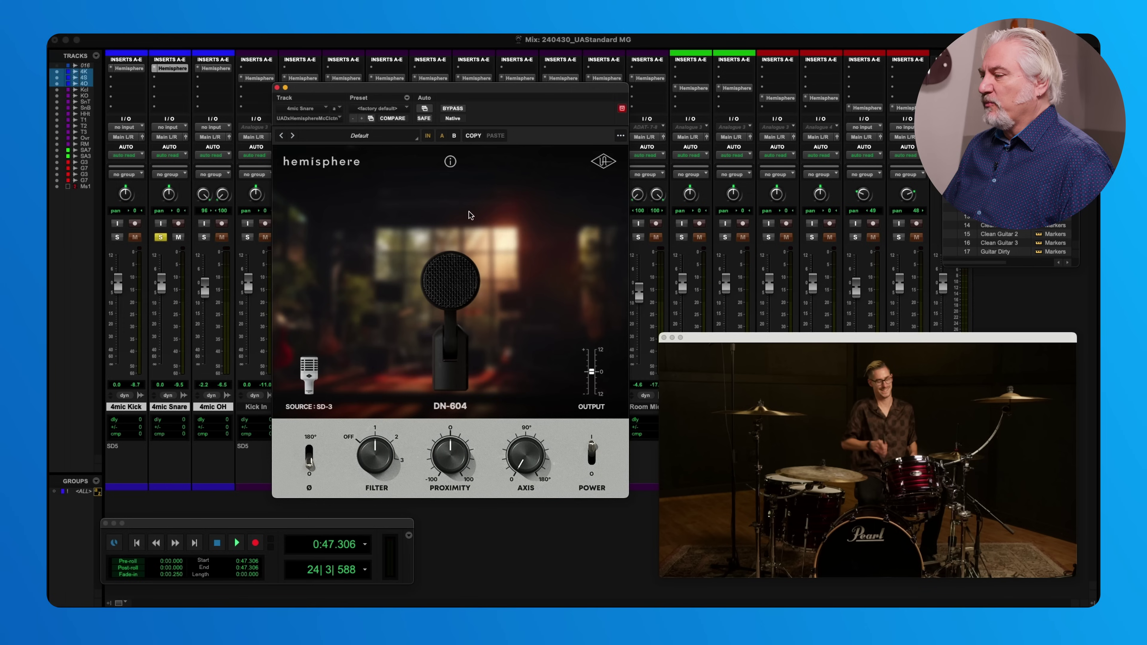
Choose DN-57 as the snare's destination mic and compare it with the bypassed sound during playback.
click(450, 287)
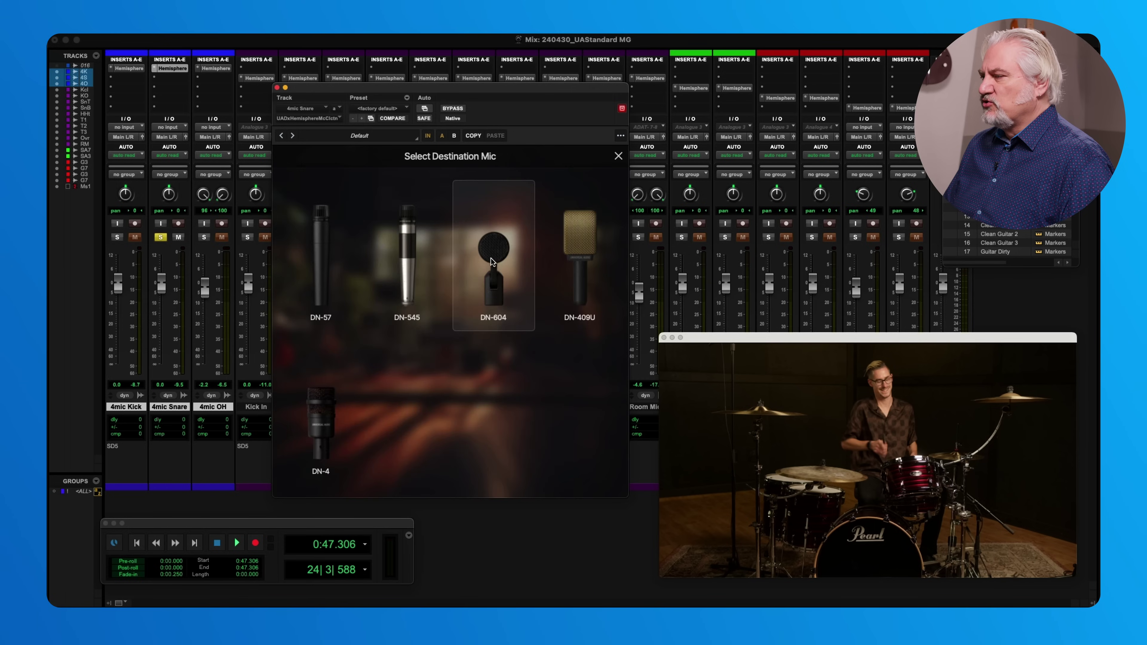
click(321, 251)
key(space)
click(454, 108)
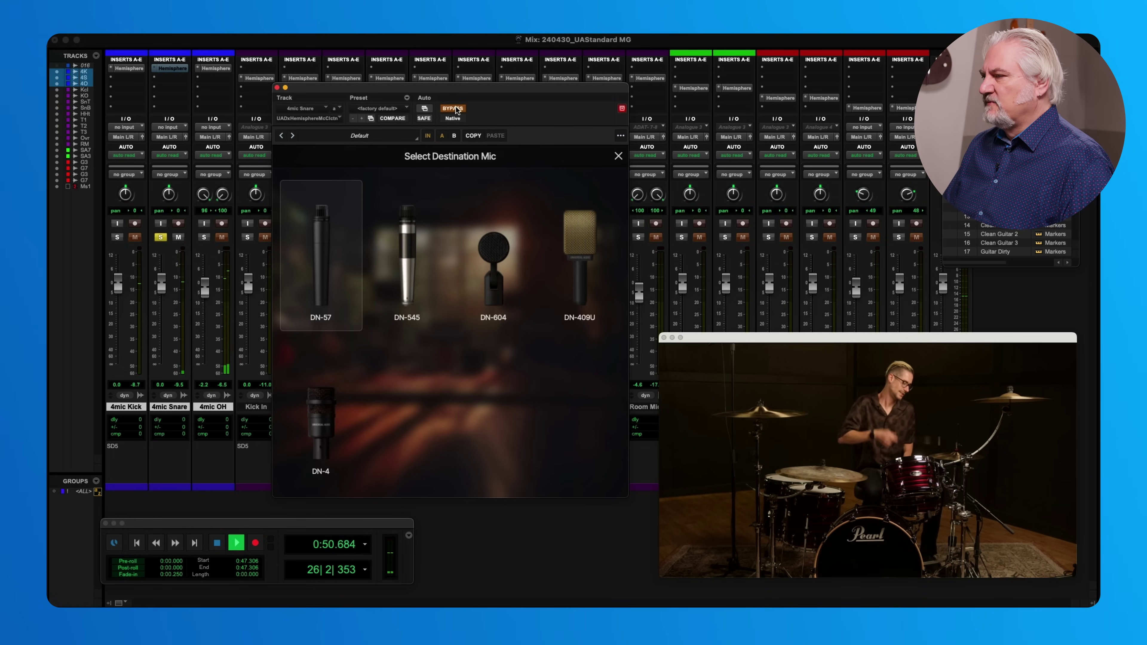
click(456, 109)
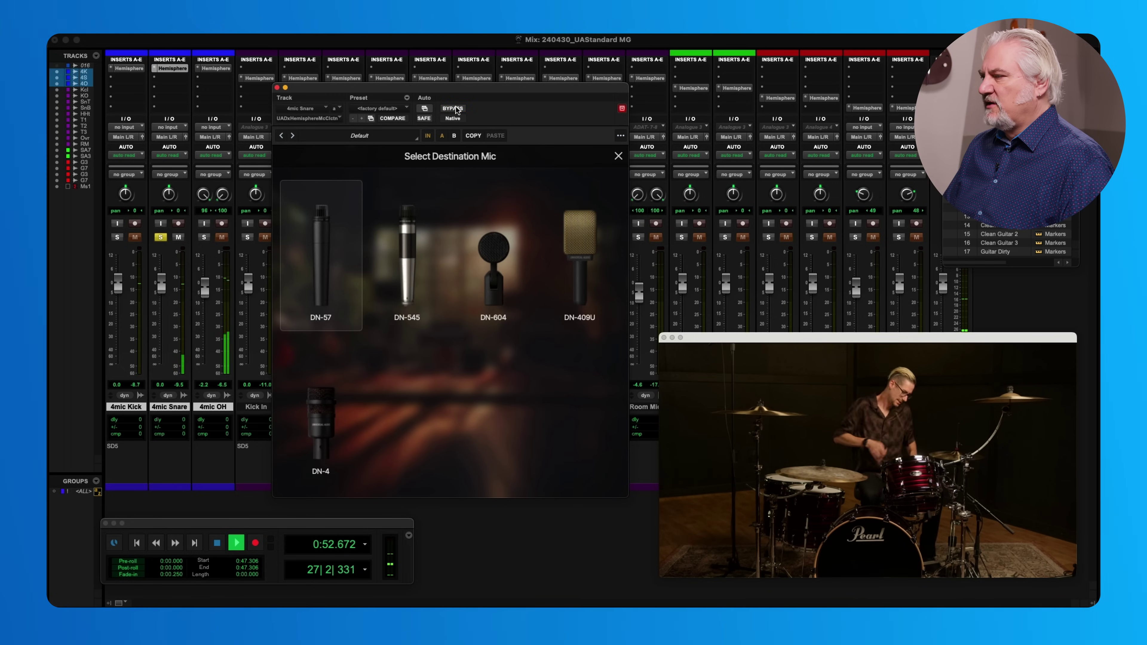
Audition DN-545, DN-604, DN-409U and DN-4 on the snare, choose DN-545 and close the mic selection.
click(406, 251)
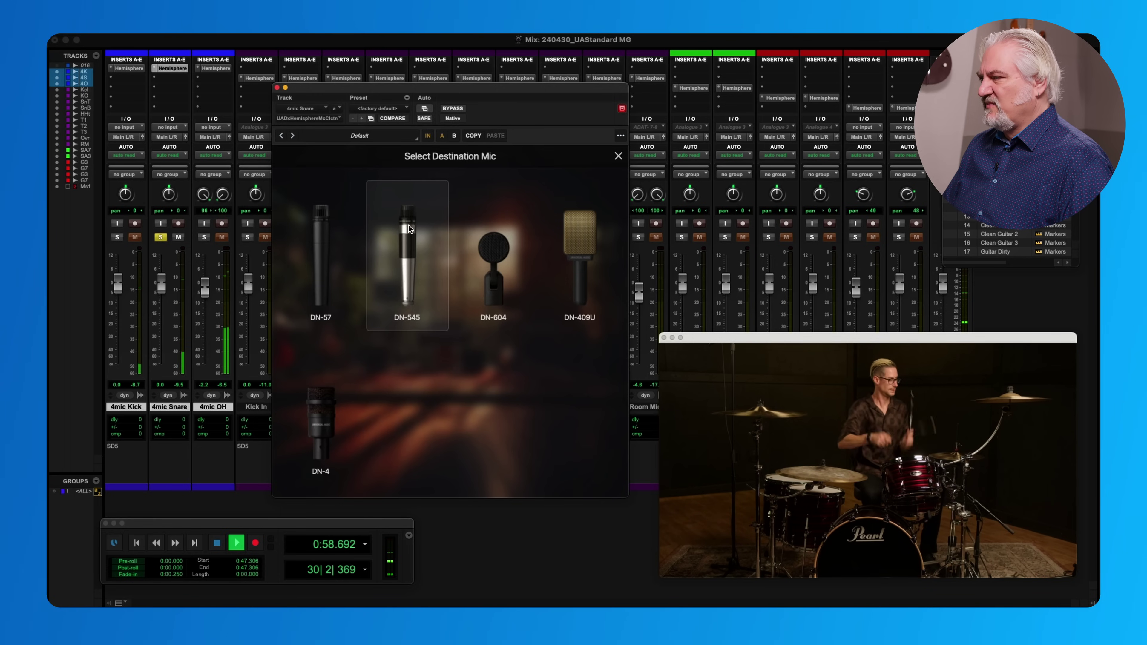
click(500, 250)
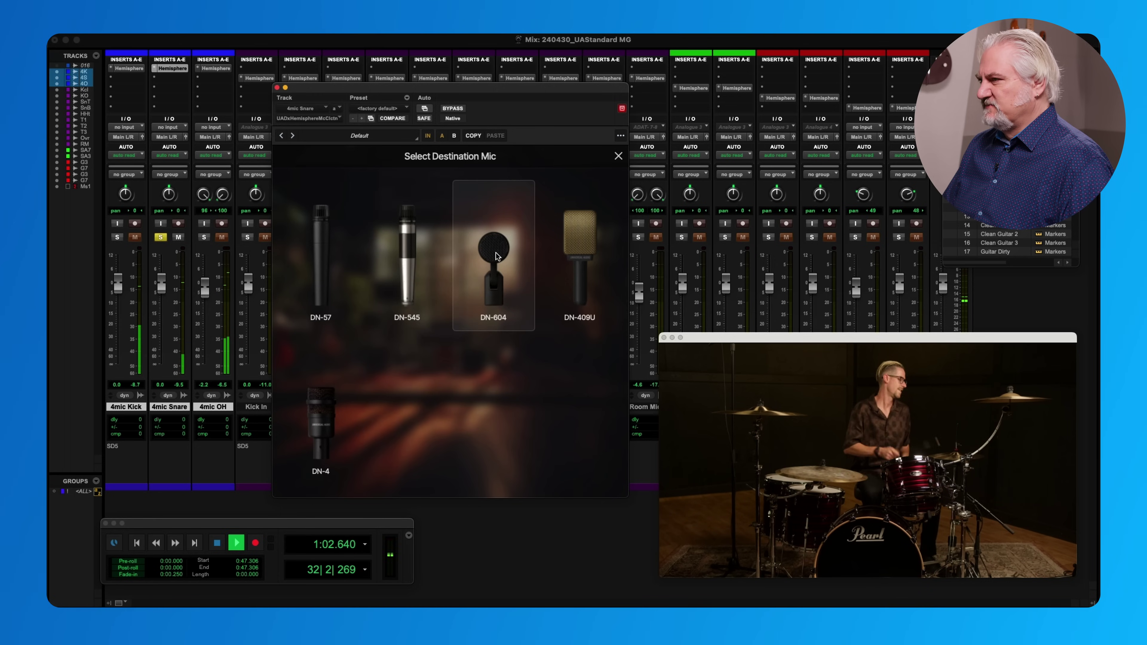
click(583, 236)
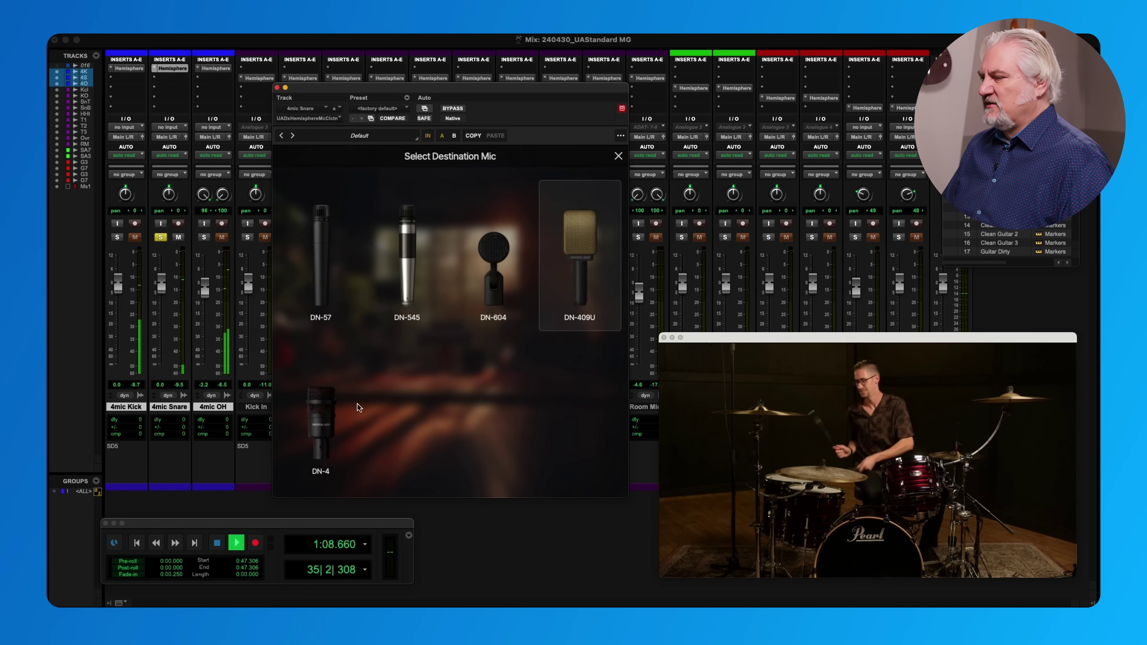
click(328, 405)
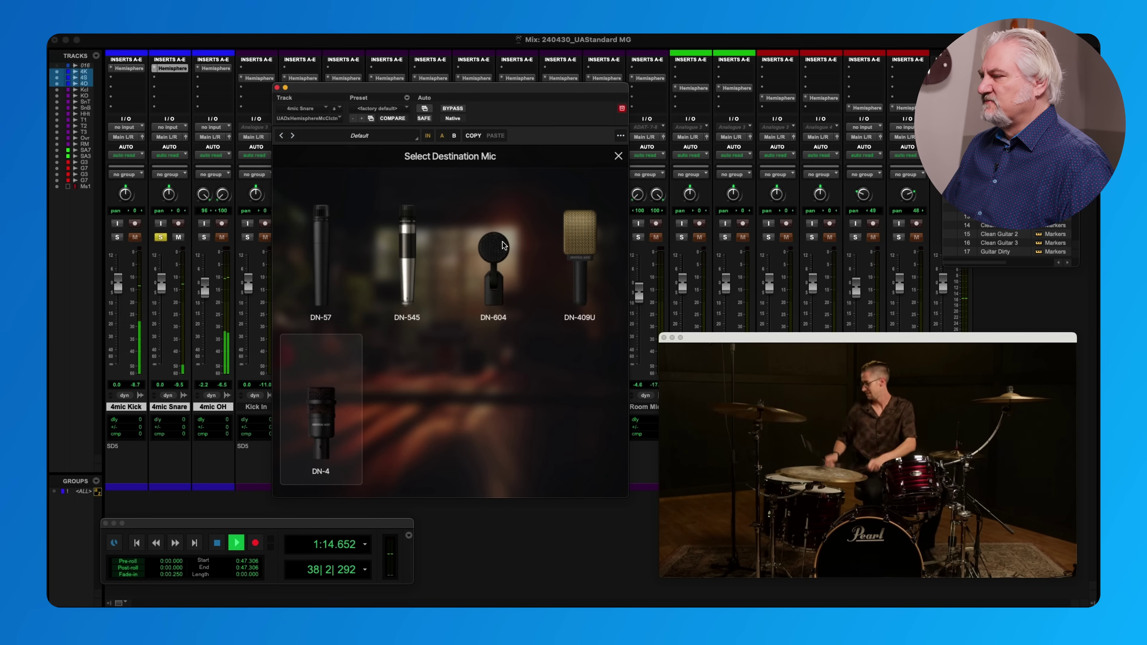
click(409, 244)
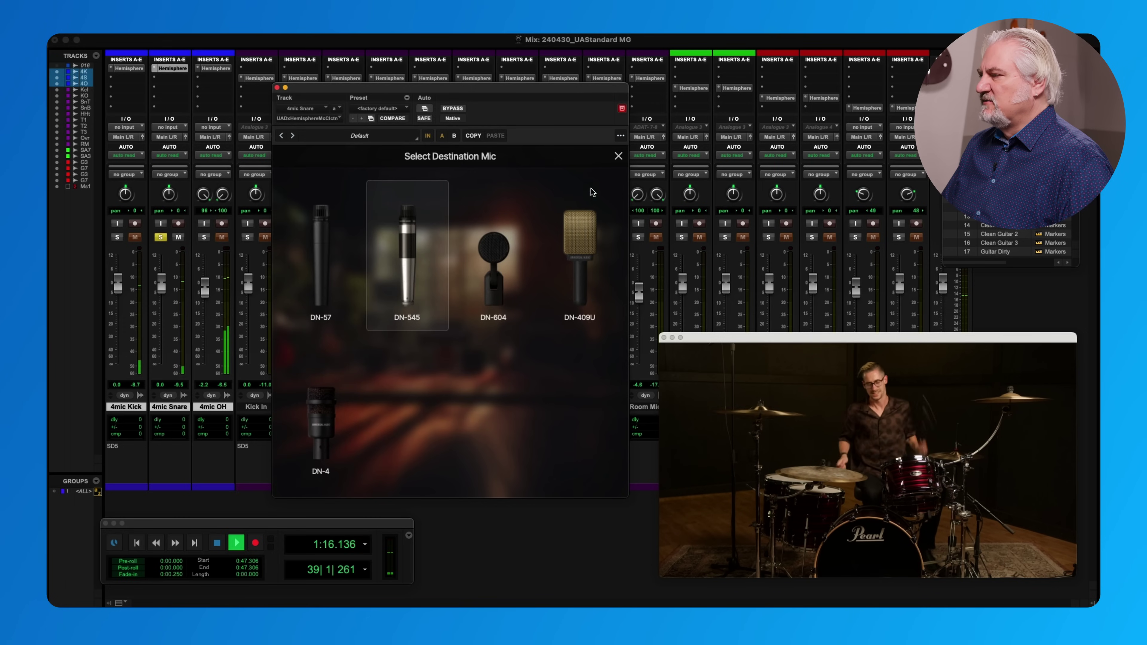
click(618, 157)
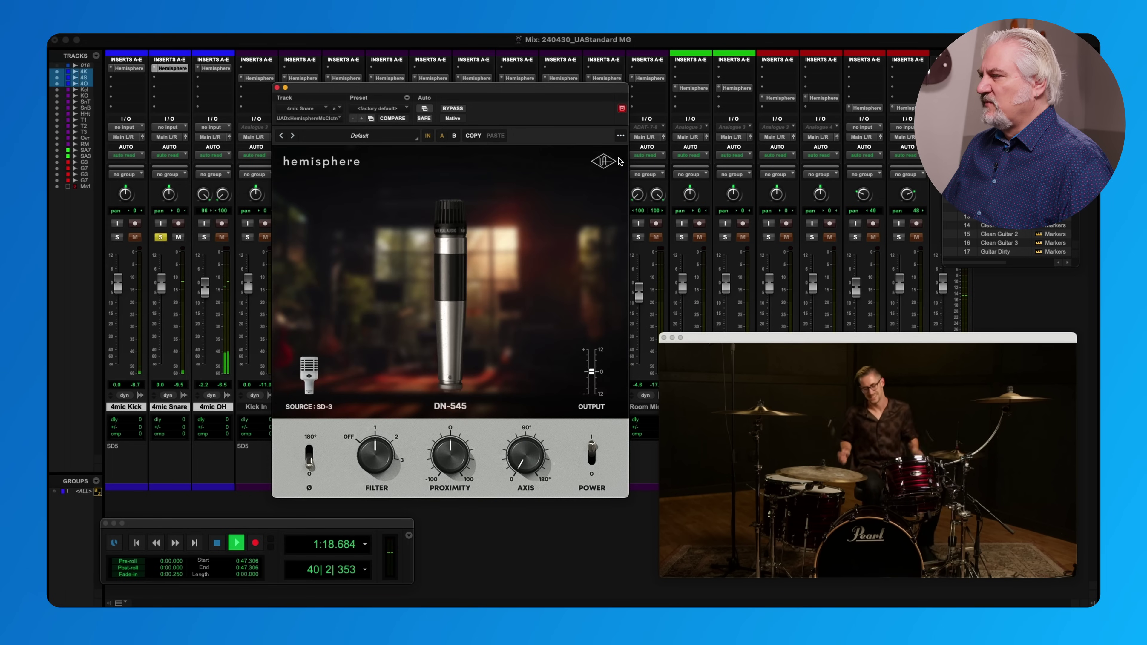
While the snare plays, audition the filter, Proximity at 100 and Axis turned up to about 90°.
mouse_move(385, 451)
mouse_down()
mouse_move(373, 460)
mouse_move(373, 441)
mouse_up()
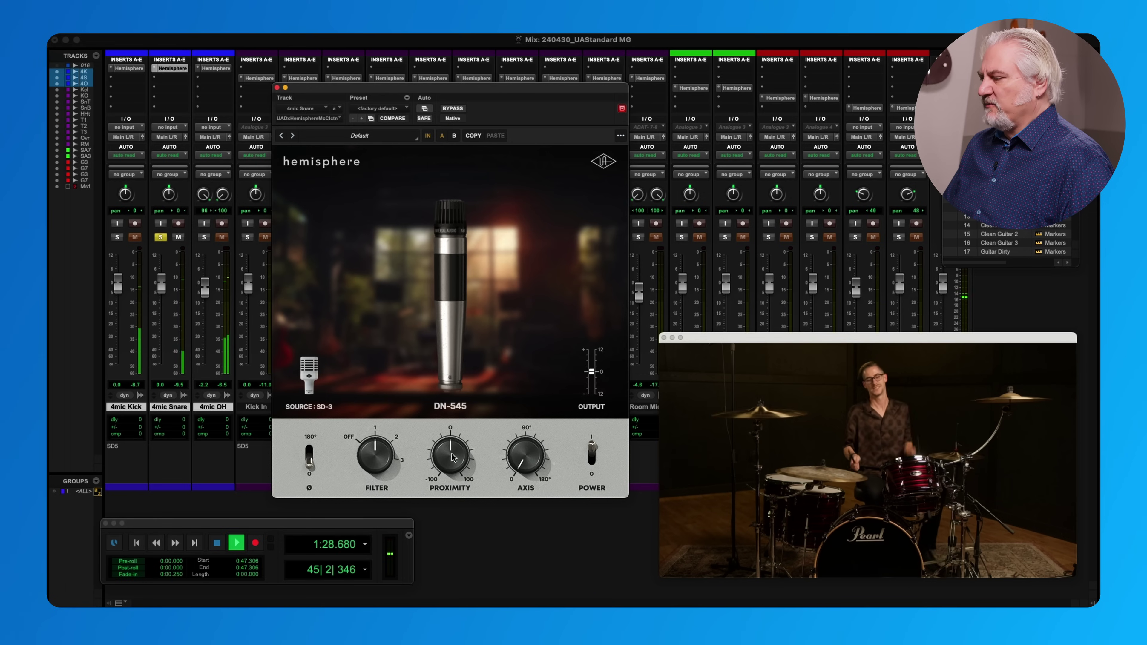
drag(438, 456, 442, 397)
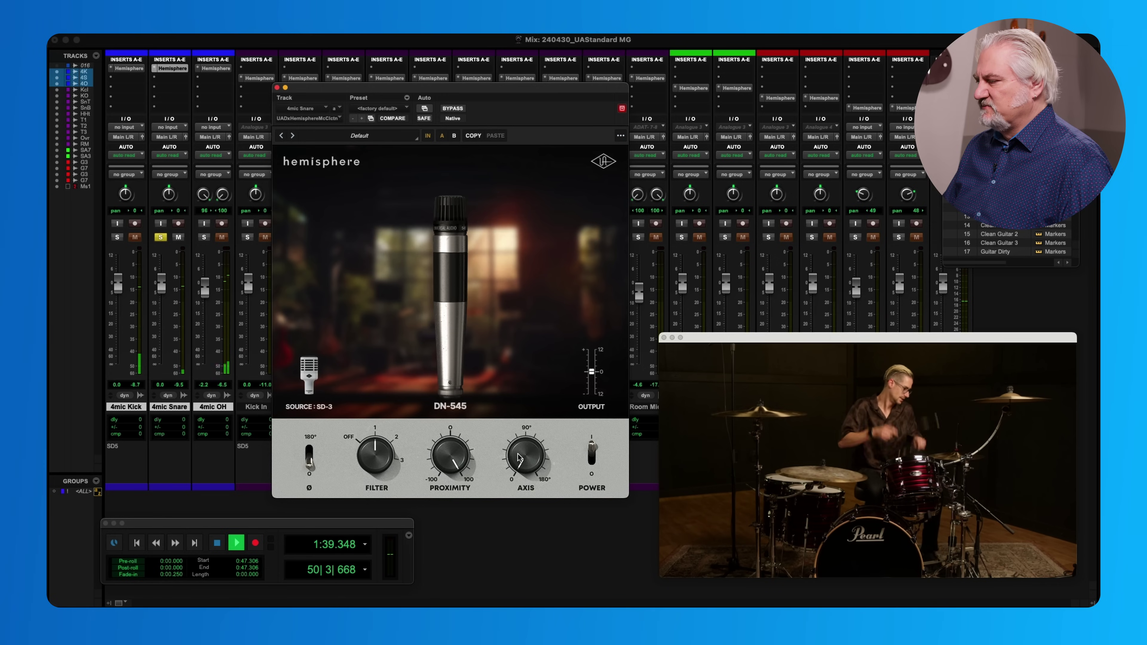
drag(523, 467, 529, 400)
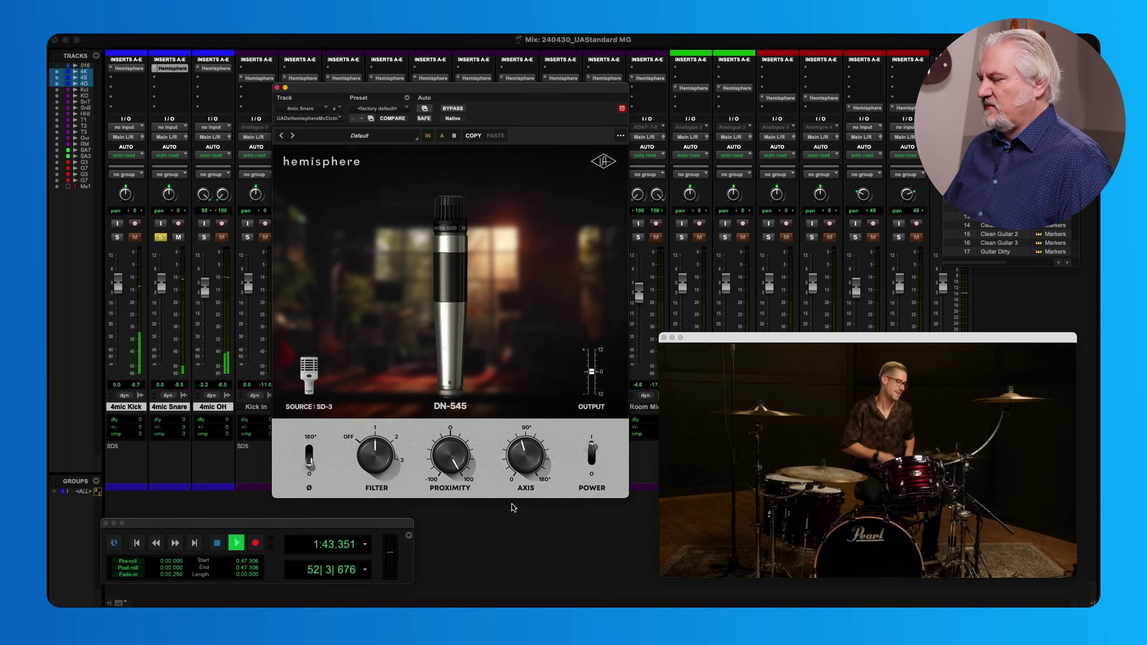
Audition the snare with Proximity at -100, Axis at 180° and the filter at position 3.
drag(452, 452, 436, 548)
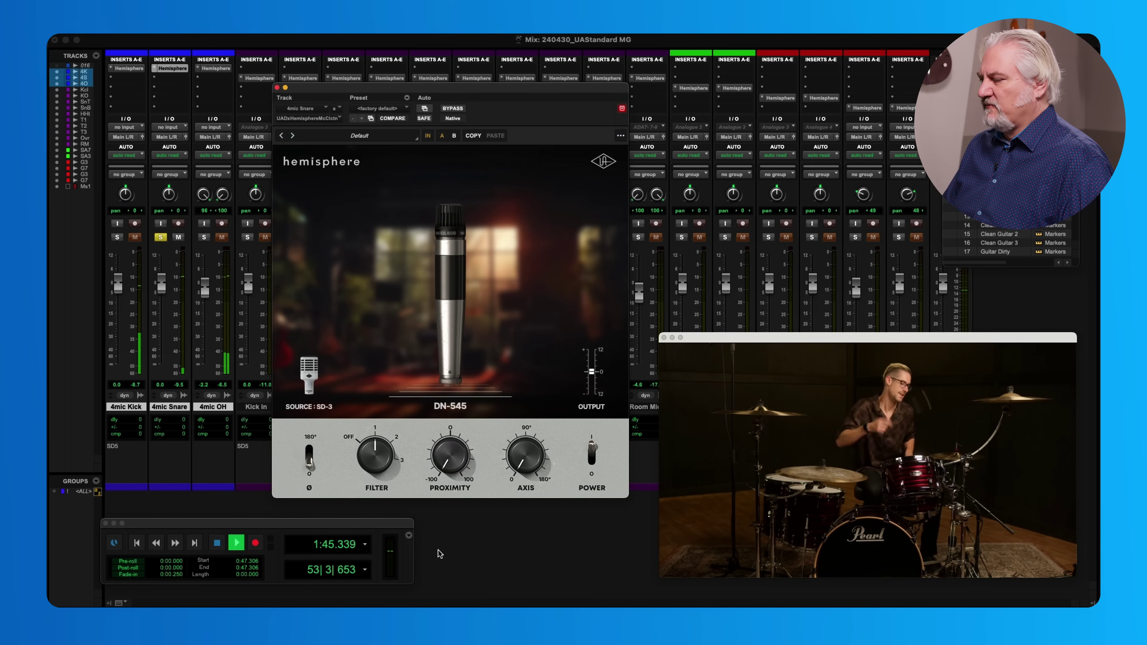
drag(524, 454, 528, 344)
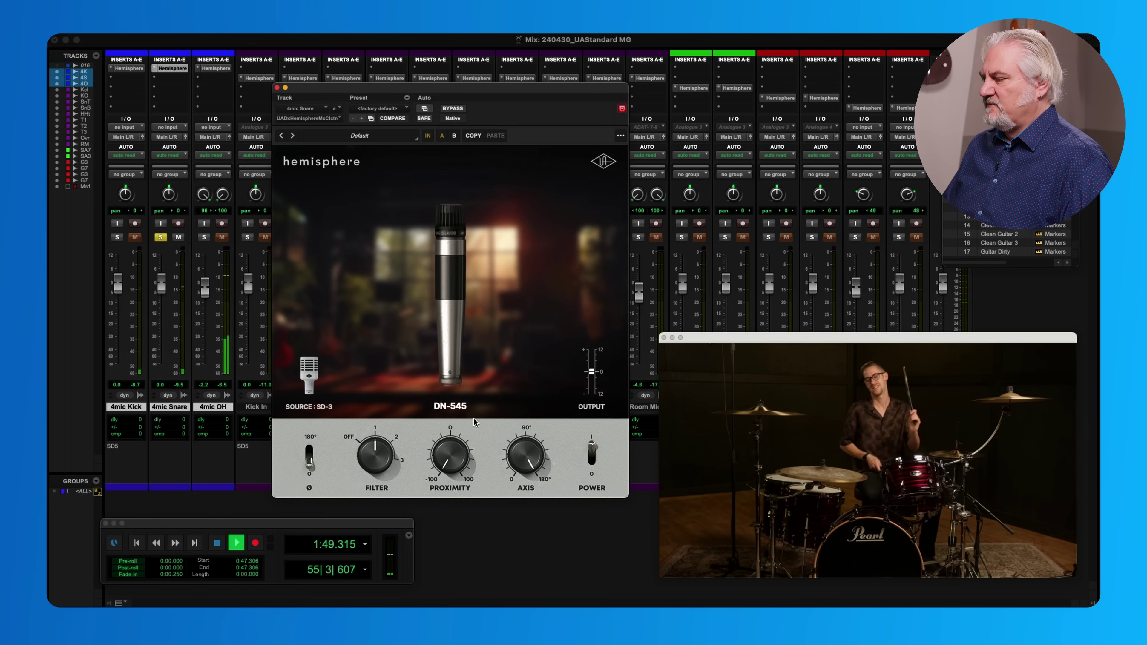
drag(373, 447, 371, 426)
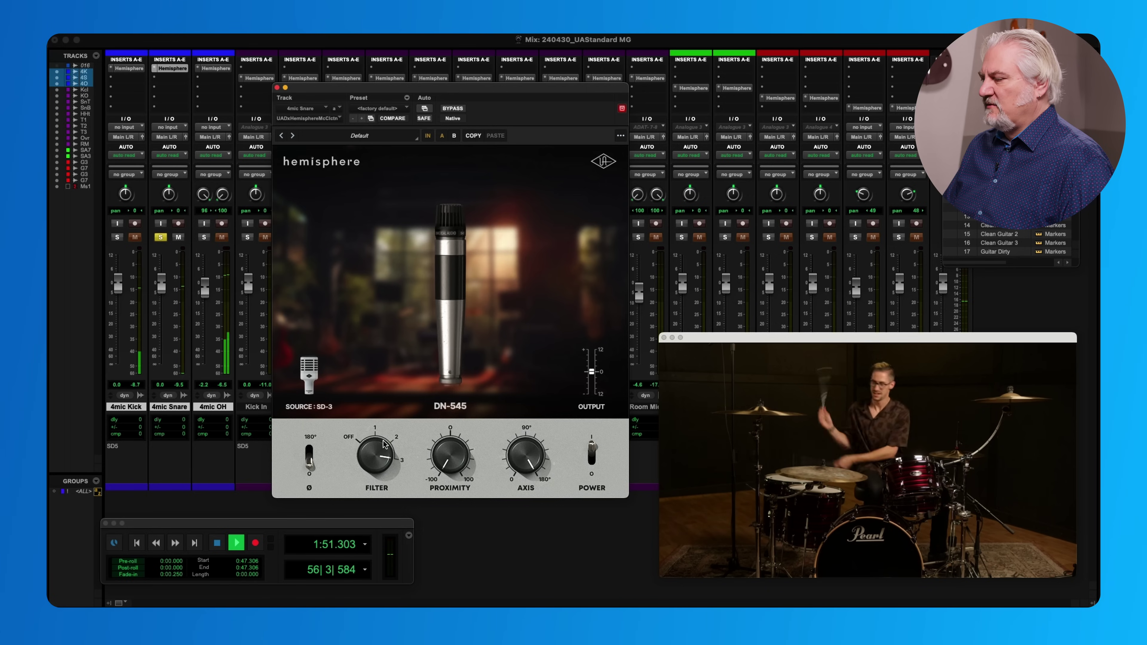
Set the snare's Proximity to 100 and Axis to 0, compare the filter at OFF and position 1, and stop playback on position 1.
drag(451, 455, 467, 344)
drag(524, 454, 520, 530)
drag(370, 452, 371, 493)
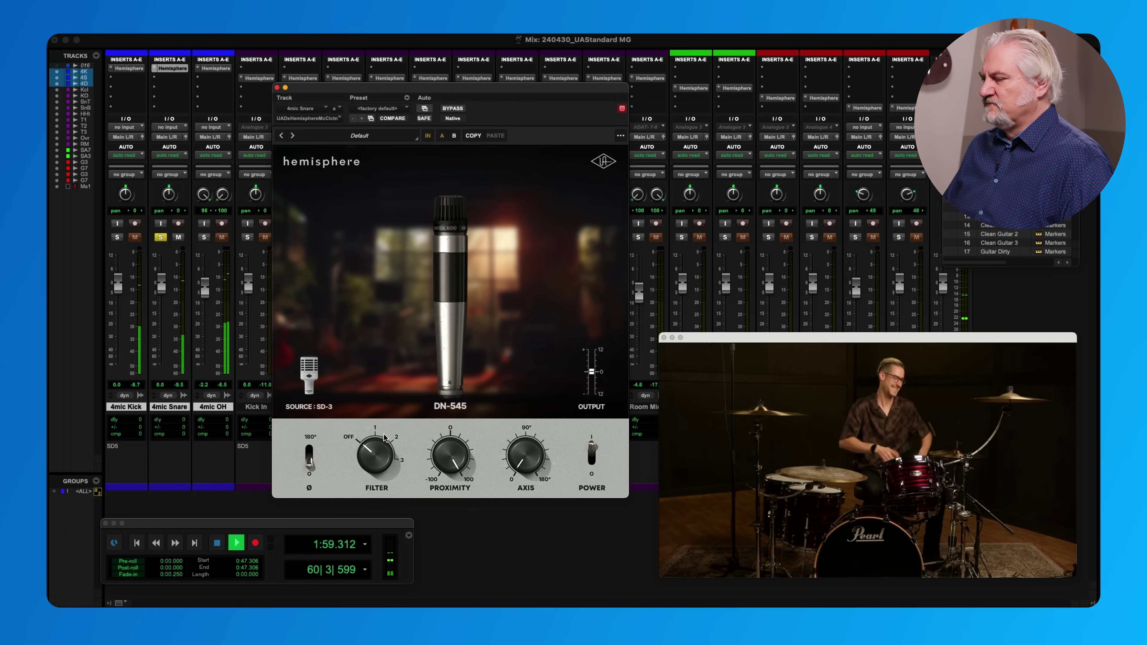
mouse_move(378, 447)
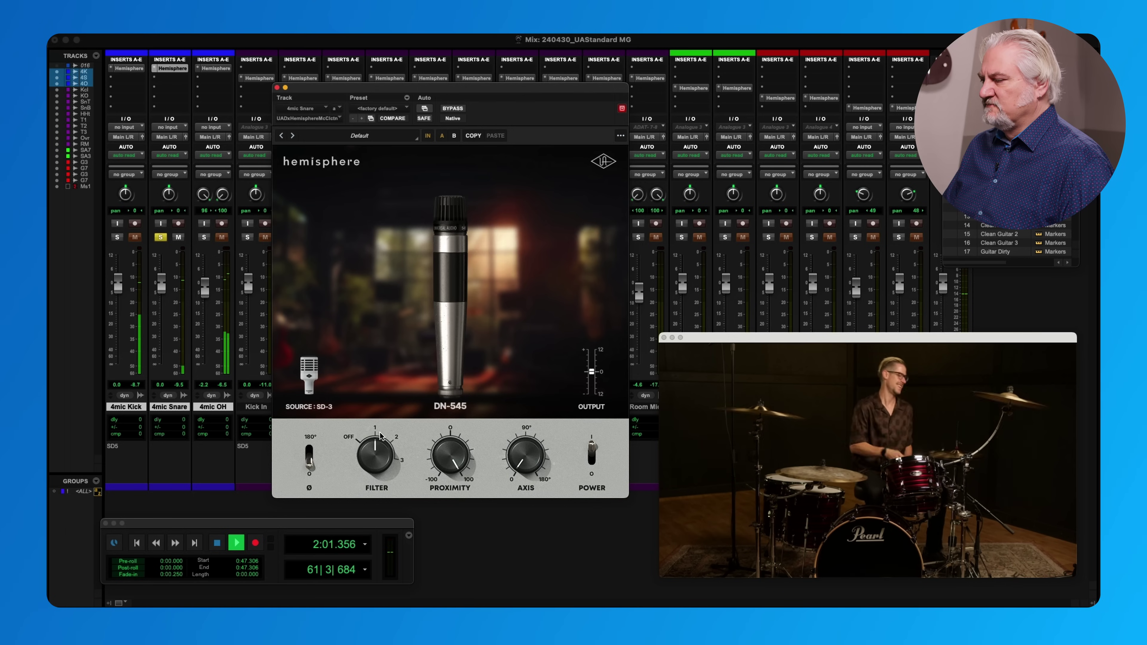
key(space)
Close the snare's Hemisphere window, solo the 4mic OH track and open its Hemisphere plug-in.
key(super+w)
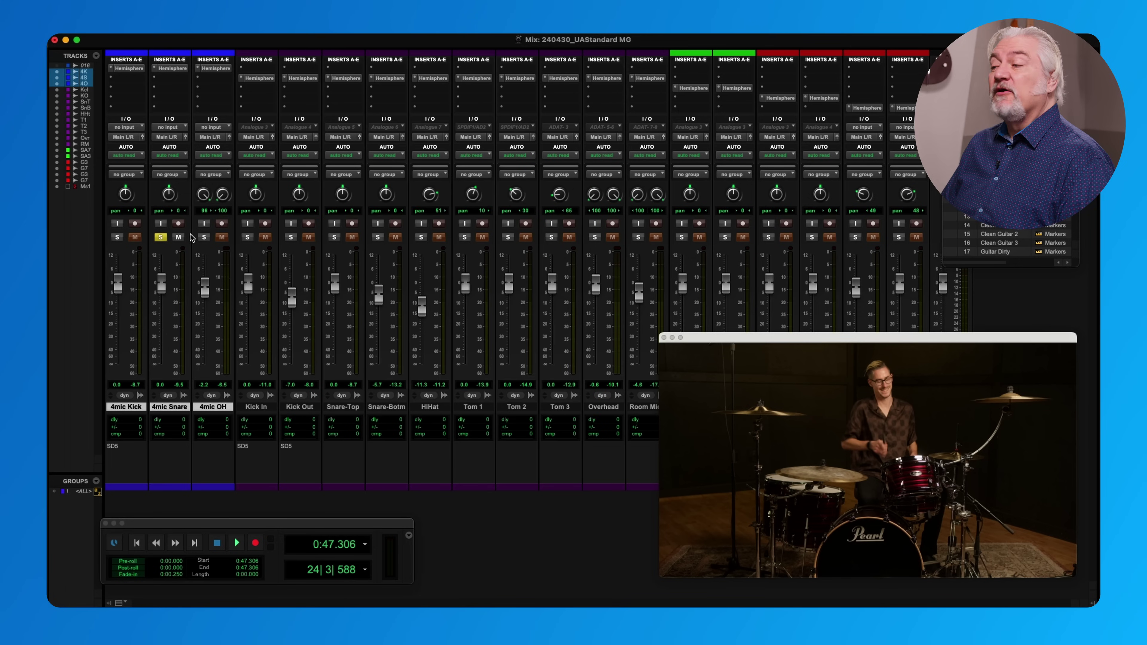
click(205, 237)
click(213, 68)
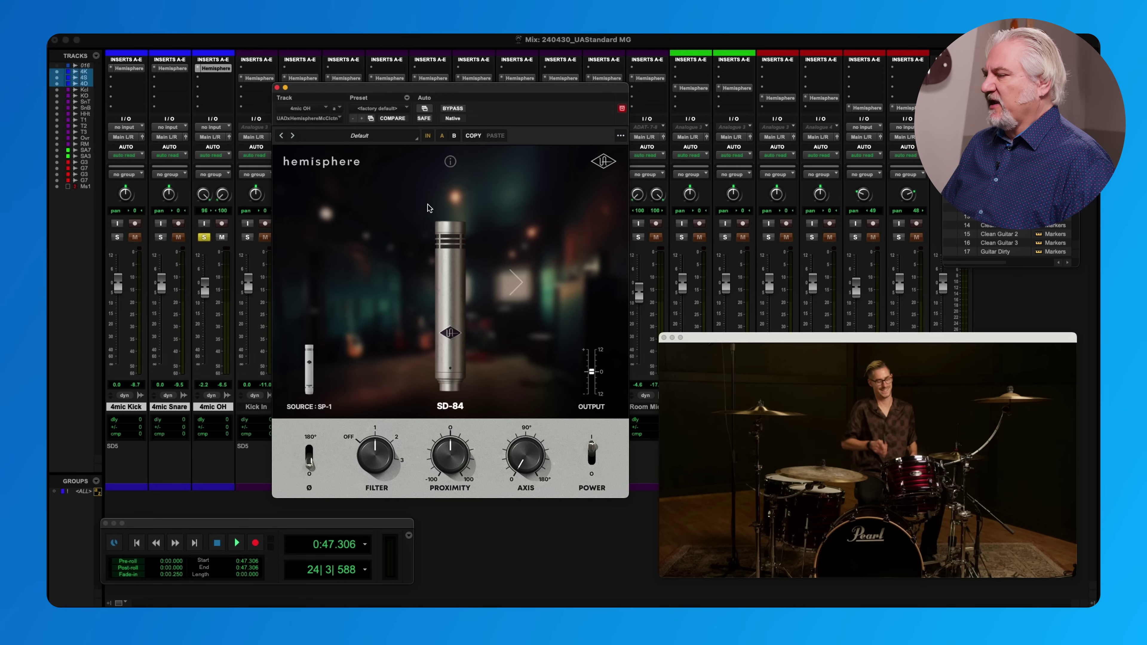
Audition the overheads with the SD-451 destination mic, with Hemisphere bypassed, and with SD-84, settling on SD-84.
click(452, 292)
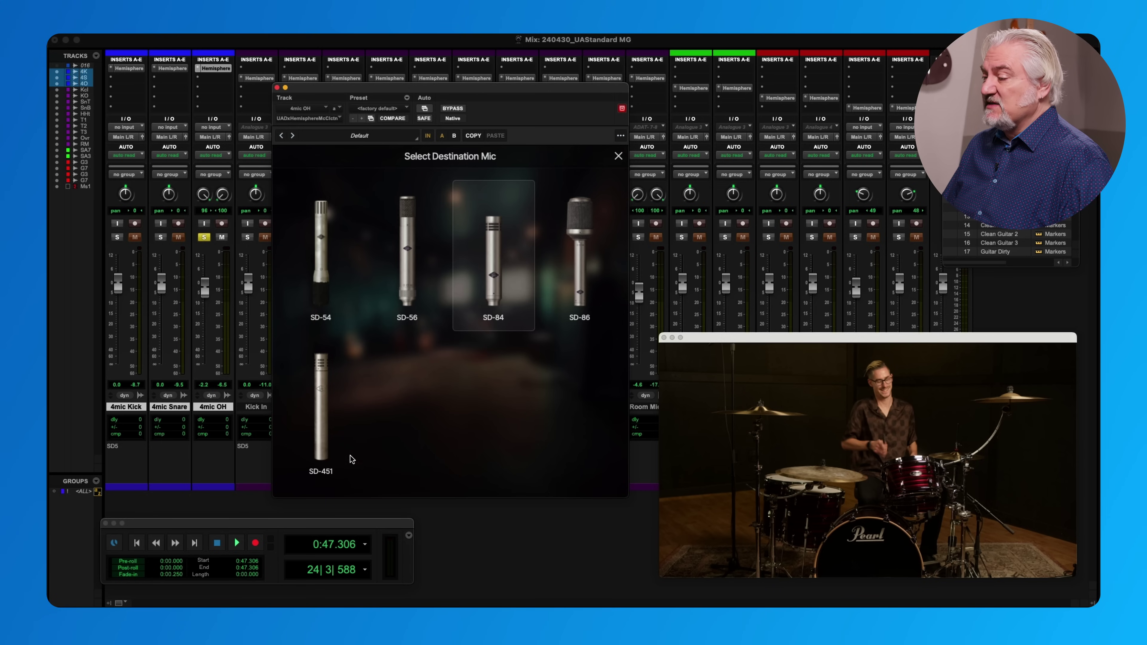
key(space)
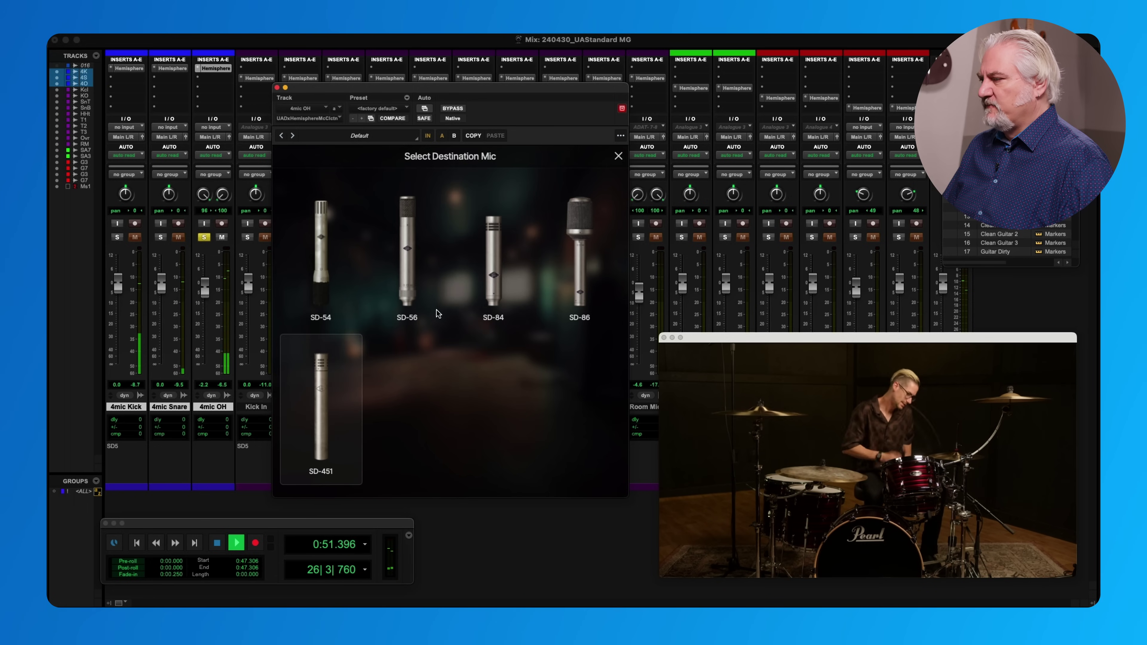
click(460, 110)
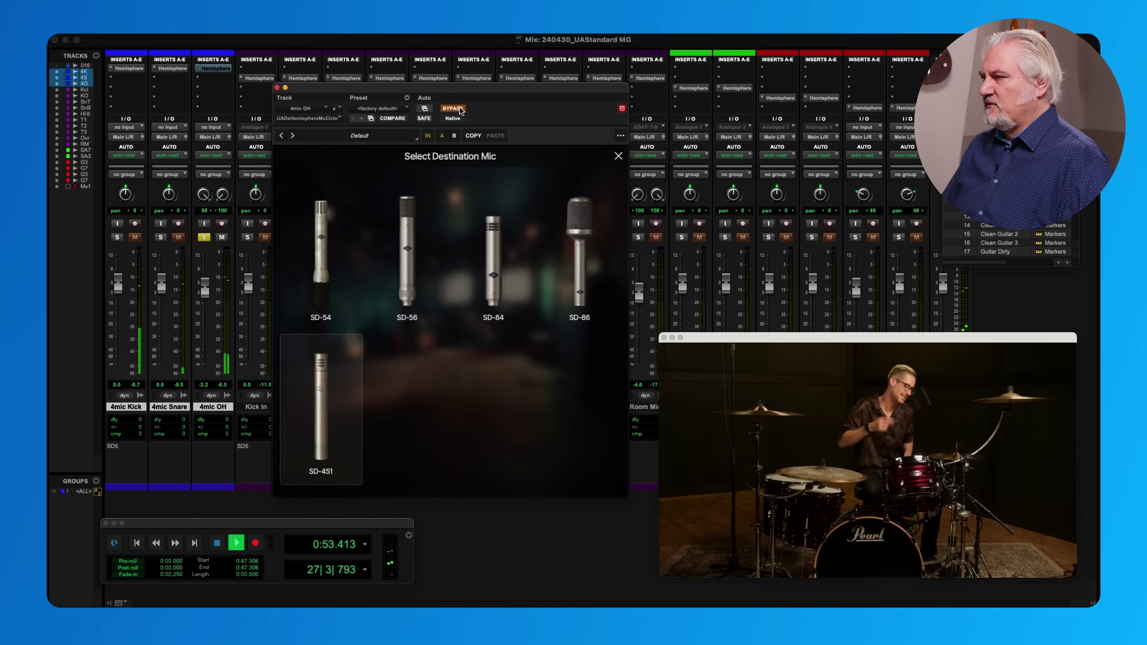
click(452, 109)
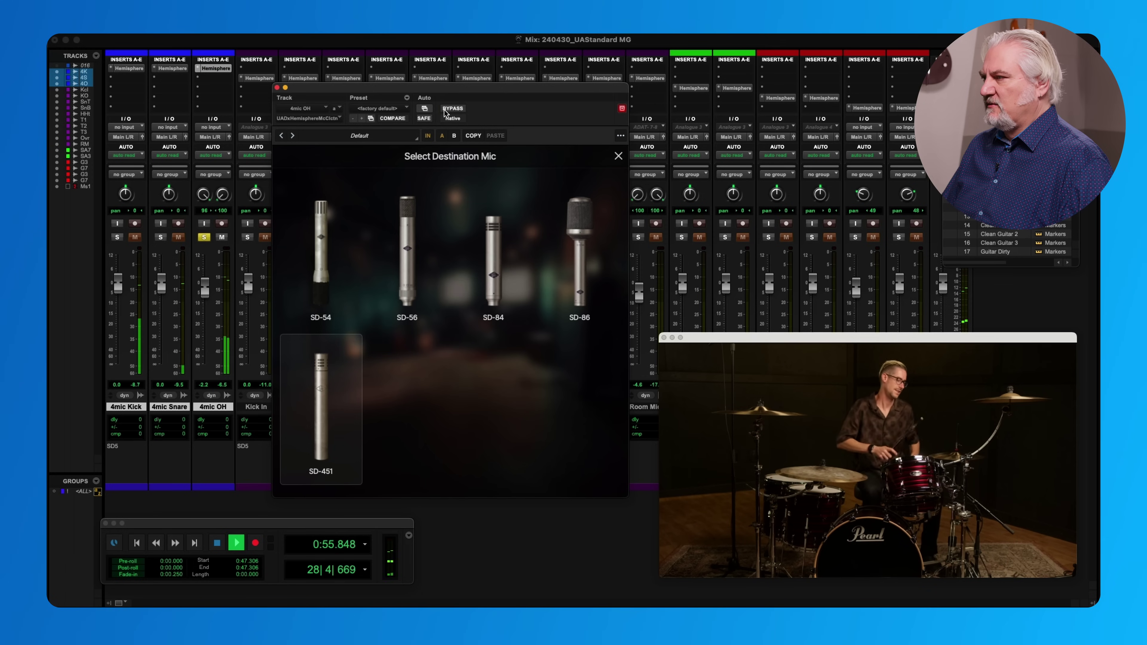
click(494, 250)
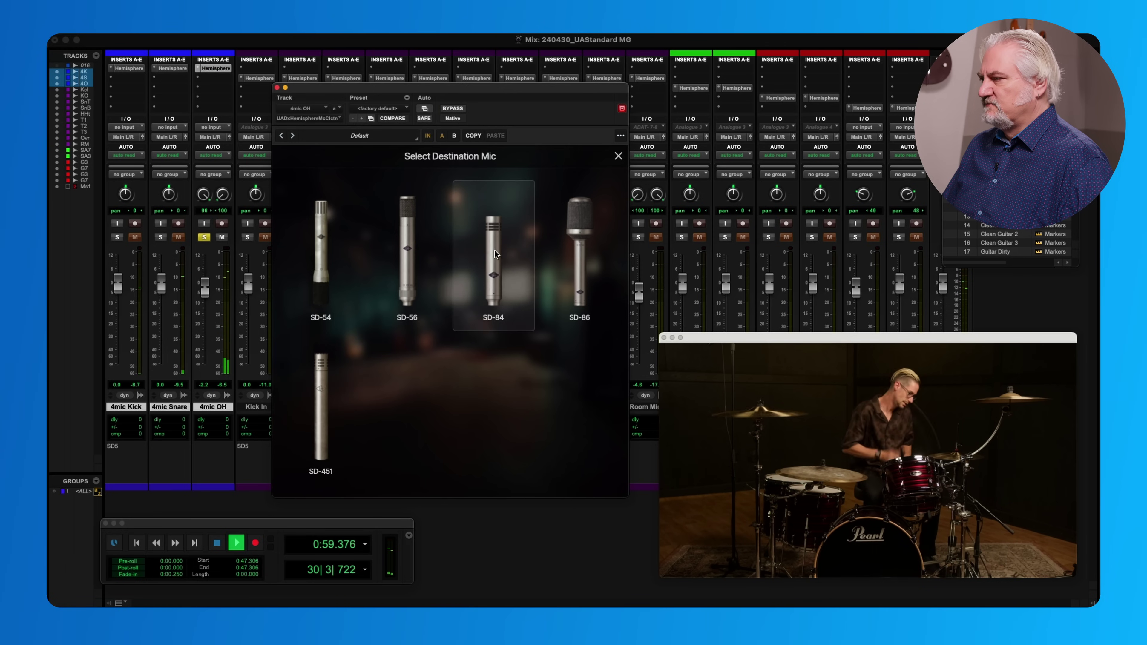
click(497, 239)
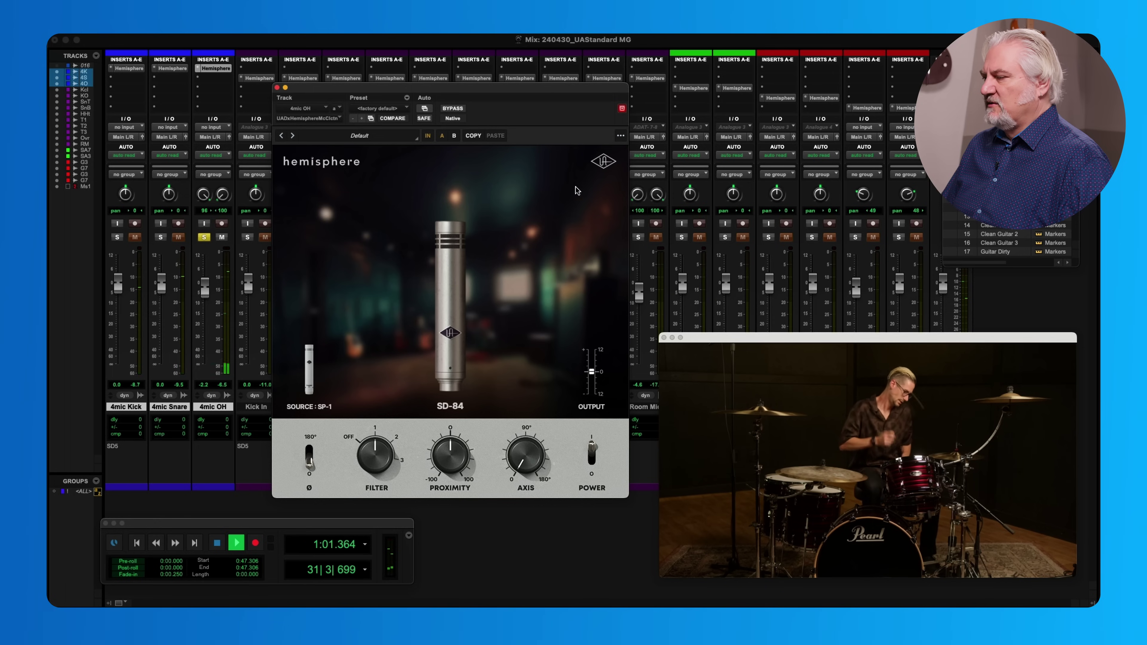
Set the overheads' filter to position 2, audition Proximity and Axis up to 180°, return both to 0 and stop playback.
drag(375, 447, 373, 430)
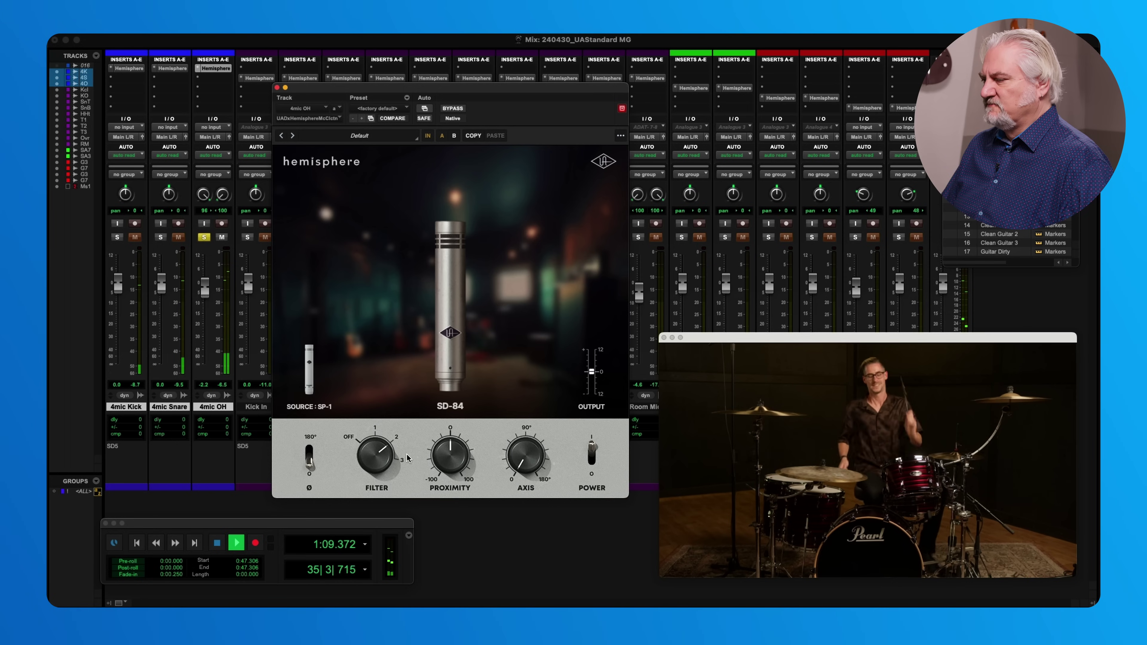
drag(450, 380, 462, 437)
drag(525, 461, 528, 443)
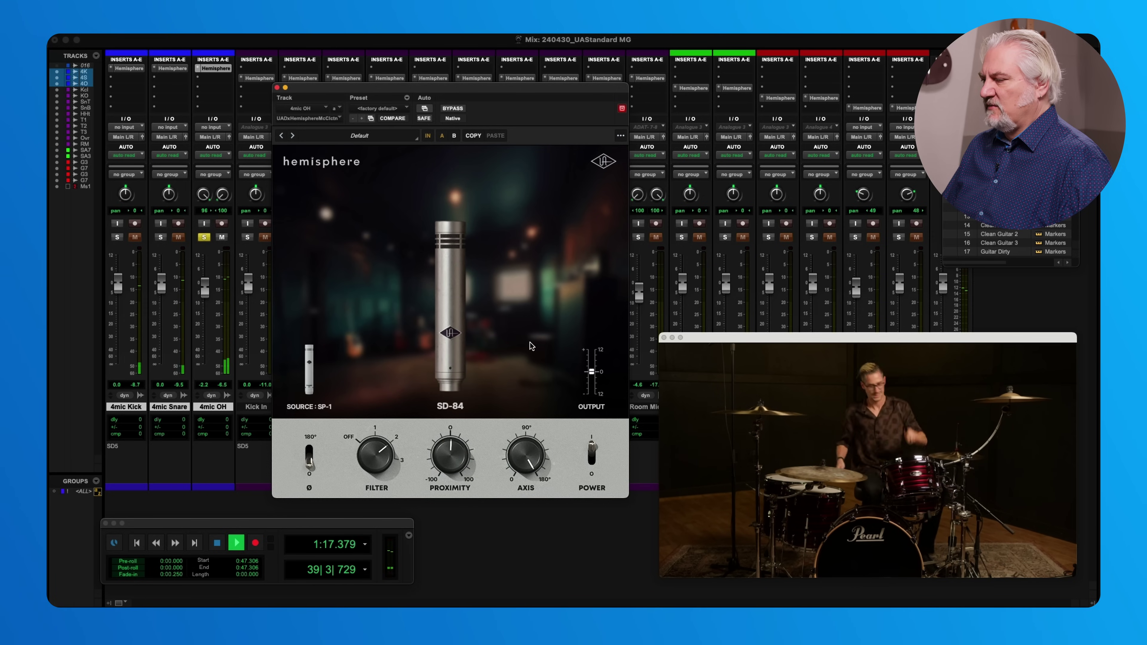
drag(523, 457, 518, 556)
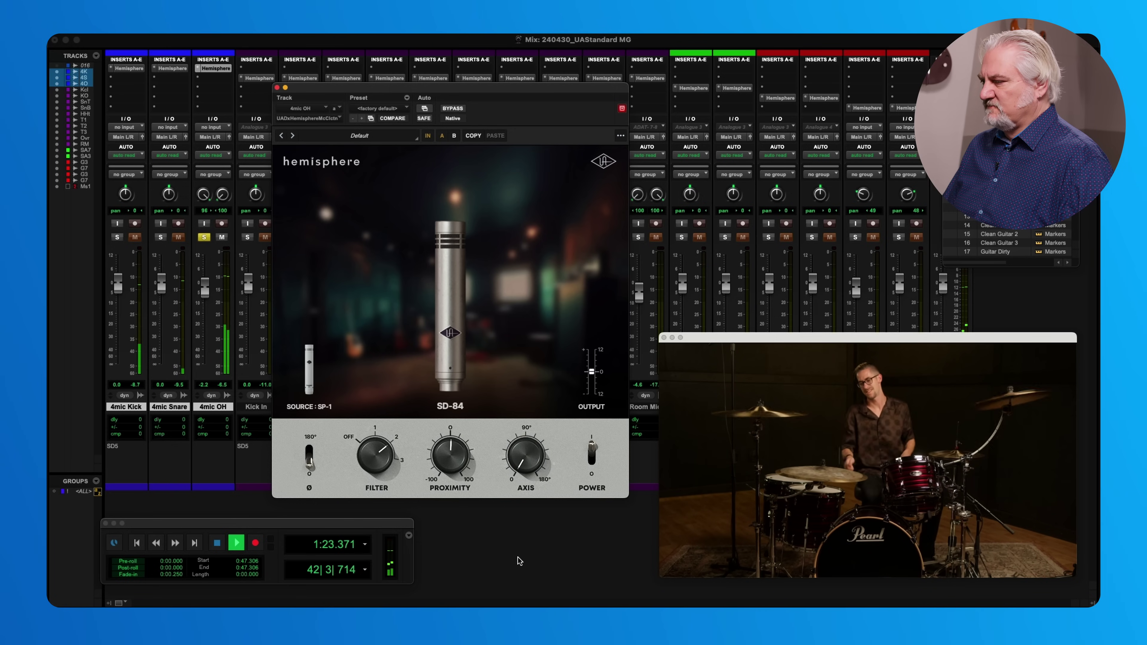
key(space)
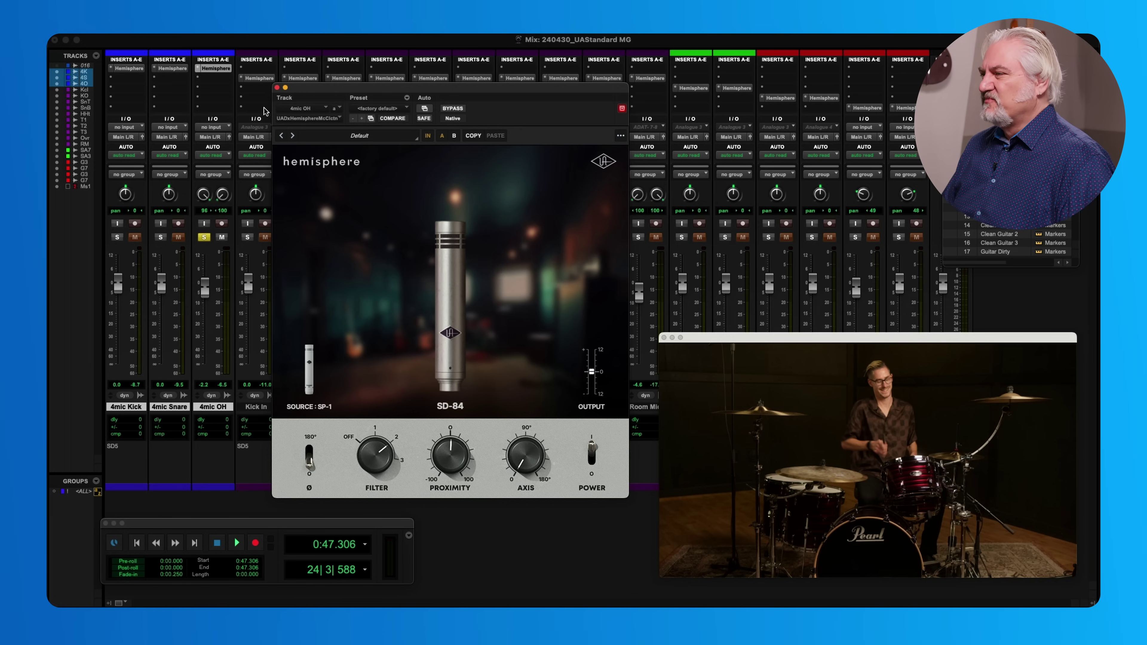
Close the overheads' Hemisphere window, unsolo 4mic OH, and compare the 4mic tracks with Hemisphere bypassed and active during playback.
click(277, 87)
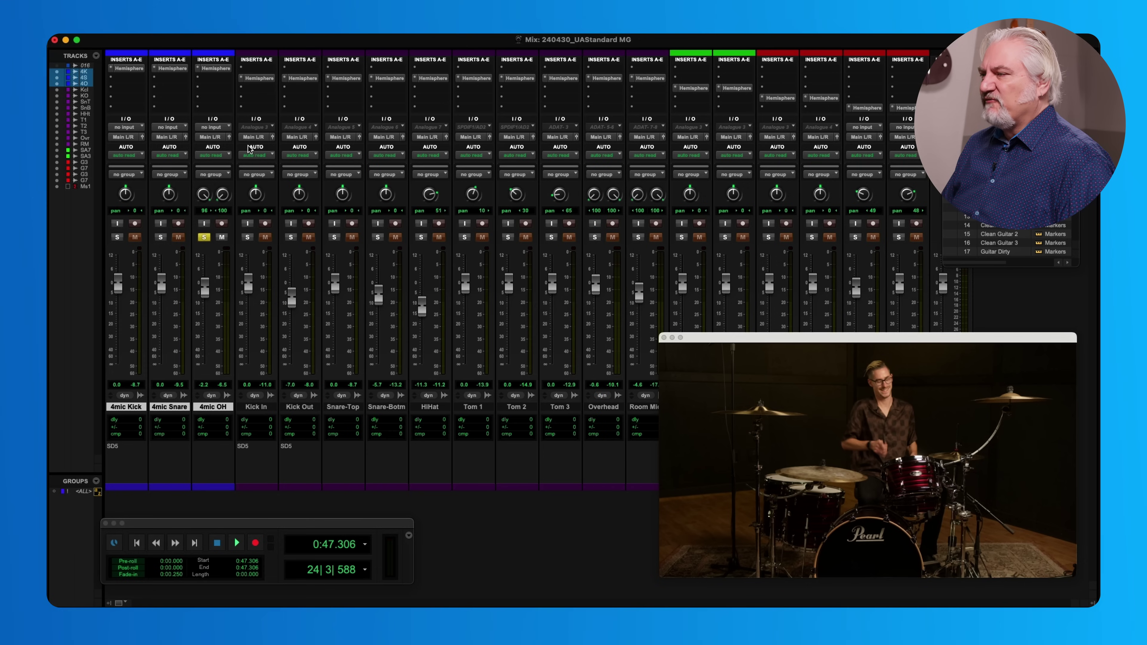
click(203, 237)
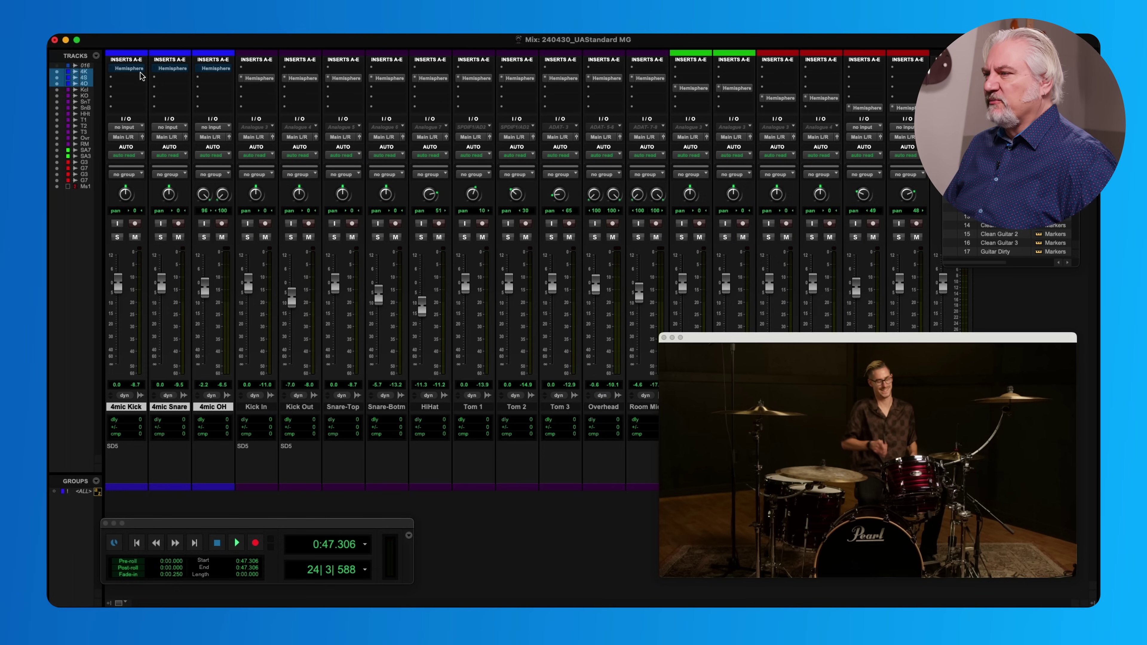
key(space)
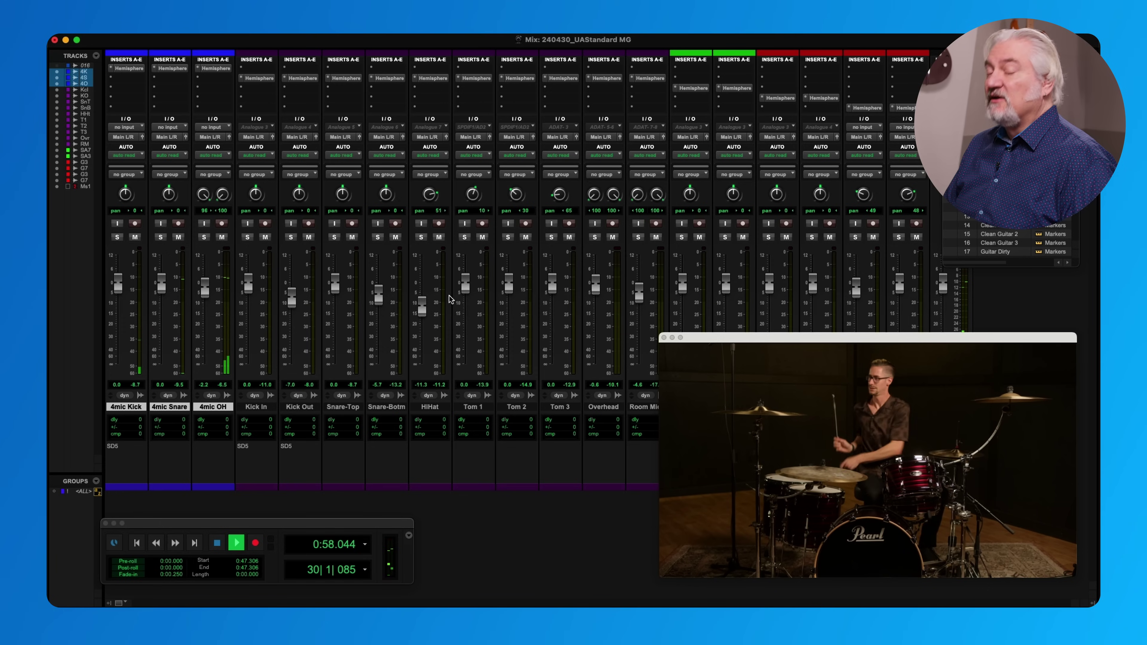
key(space)
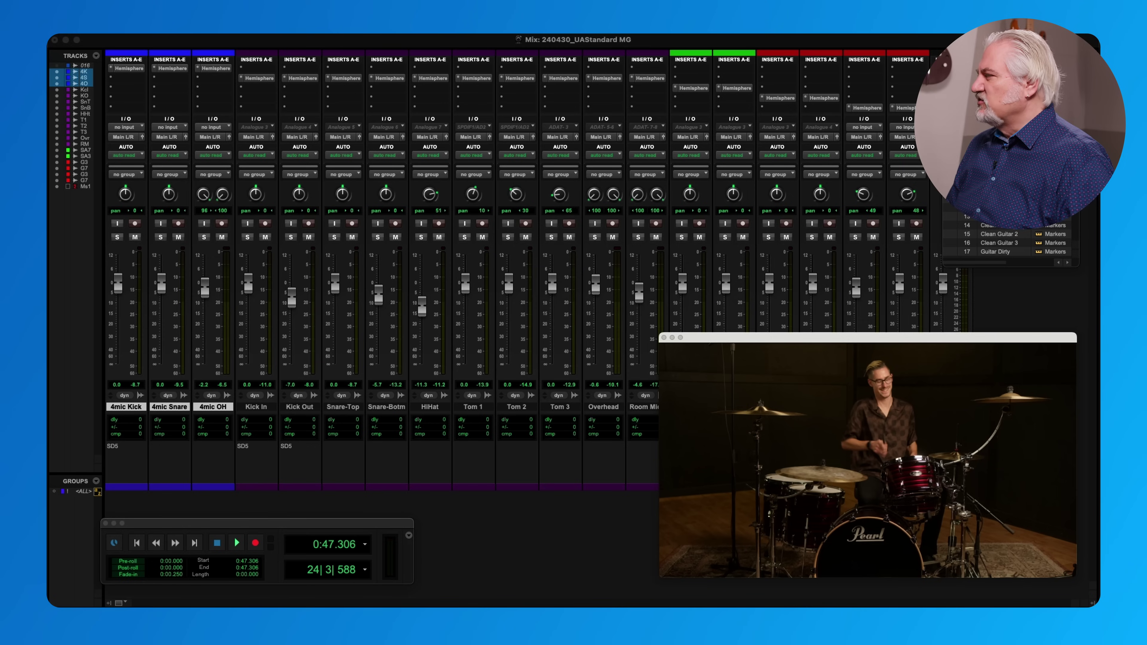
Move the playhead to 6:12.960, select the tracks from Kick In through Room Mics, and show the video window.
key(alt+Return)
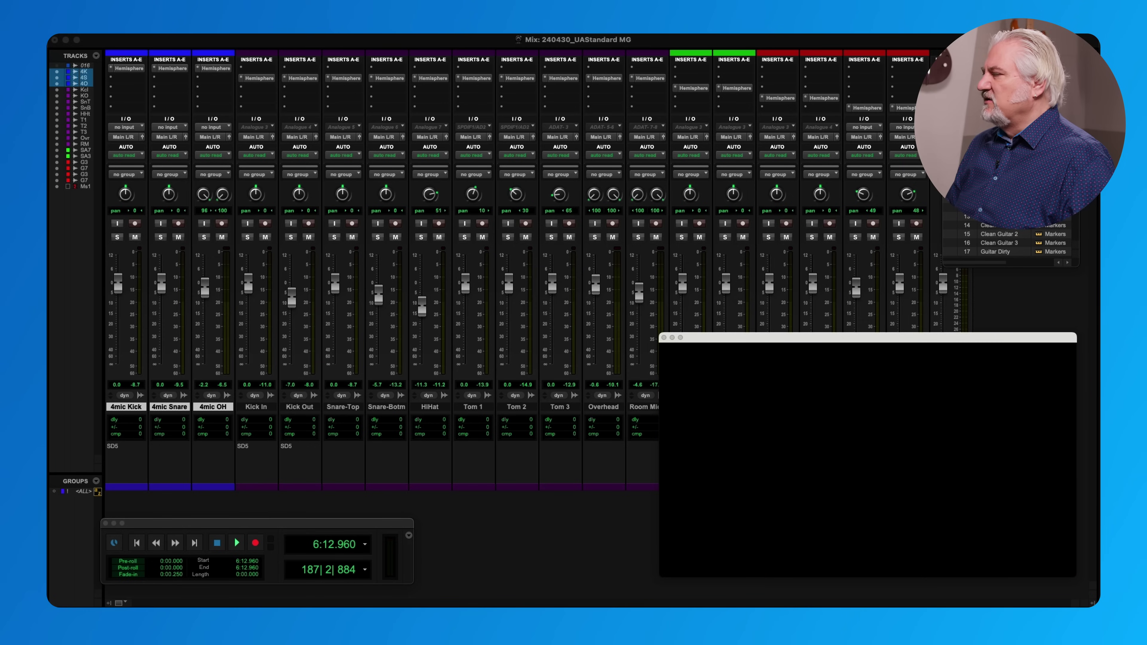
click(664, 338)
click(262, 406)
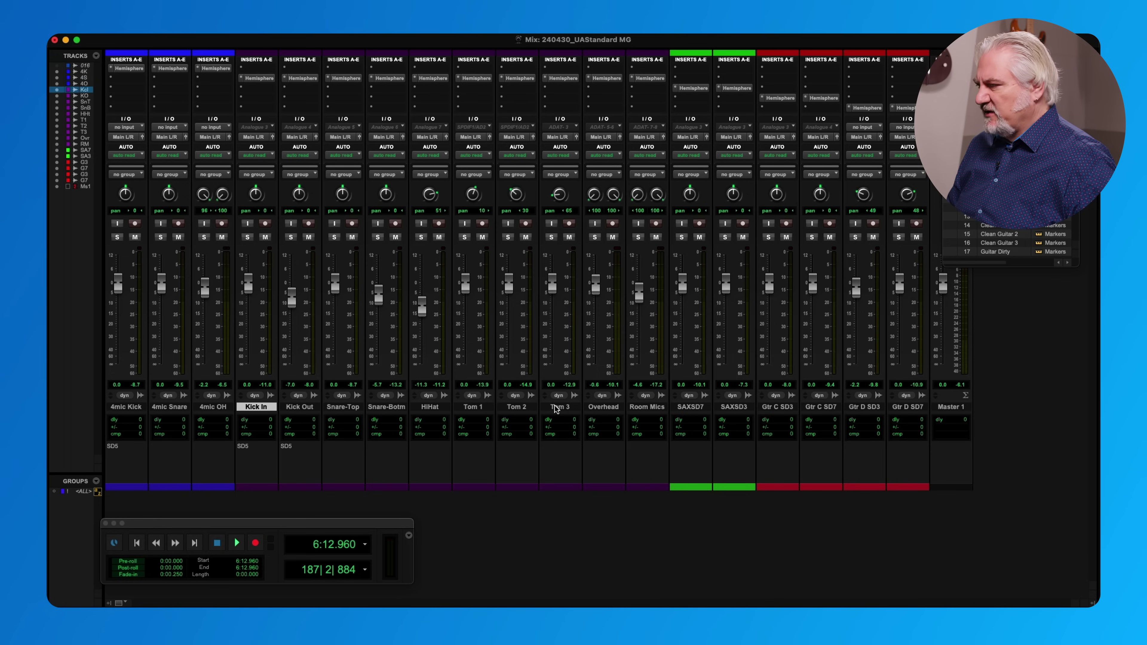
shift+click(657, 407)
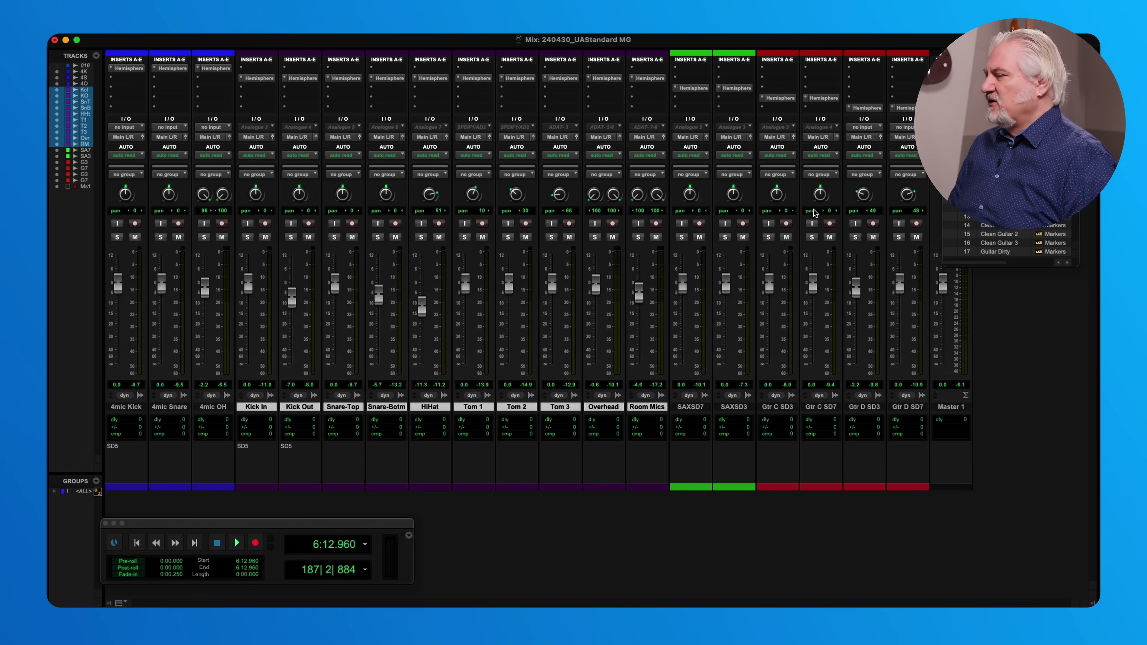
key(super+9)
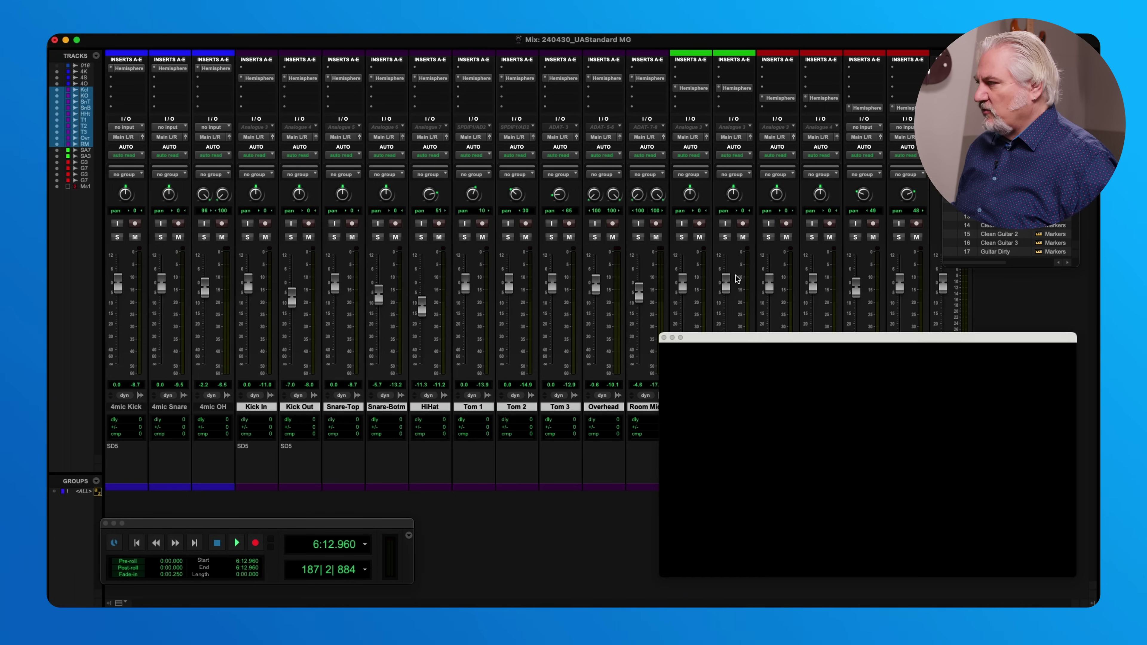
Bypass Hemisphere on all the selected drum tracks and play the kit unprocessed.
alt+shift+super+click(260, 79)
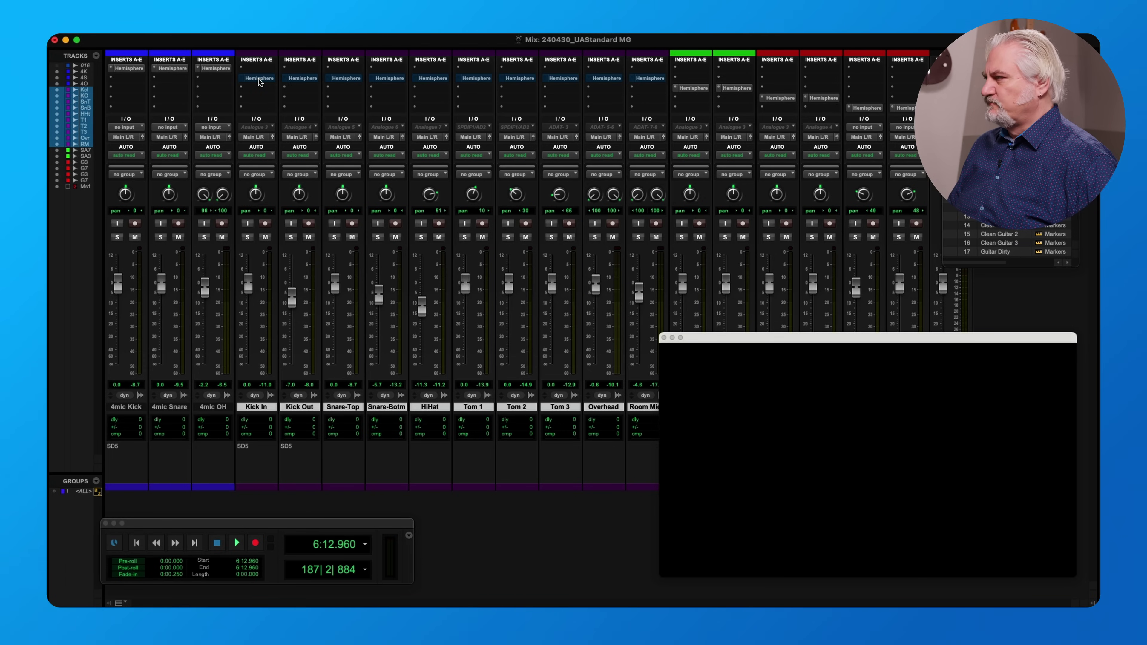
key(space)
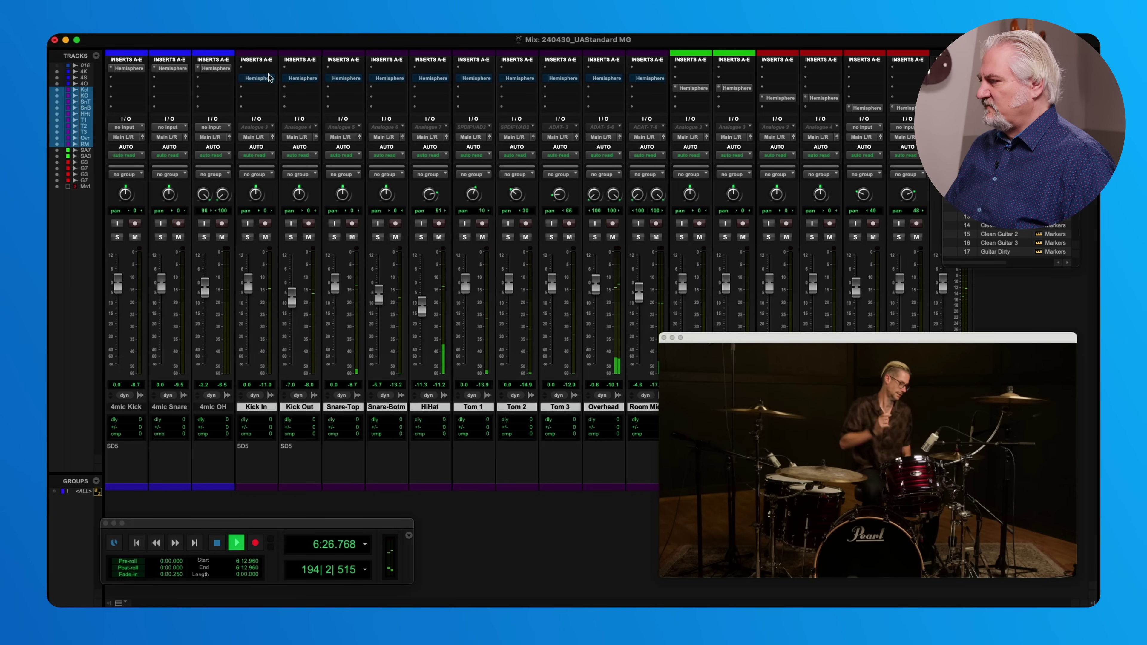
key(space)
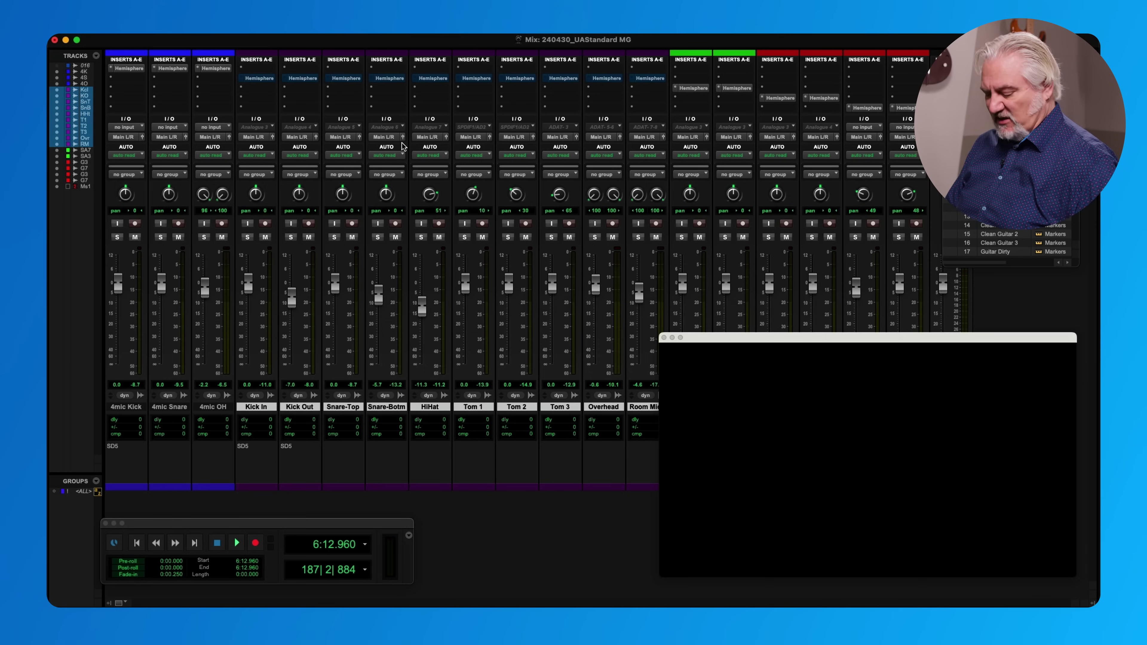
Toggle the Hemisphere bypass on all selected drum tracks during playback, leave the plug-ins active and stop.
key(space)
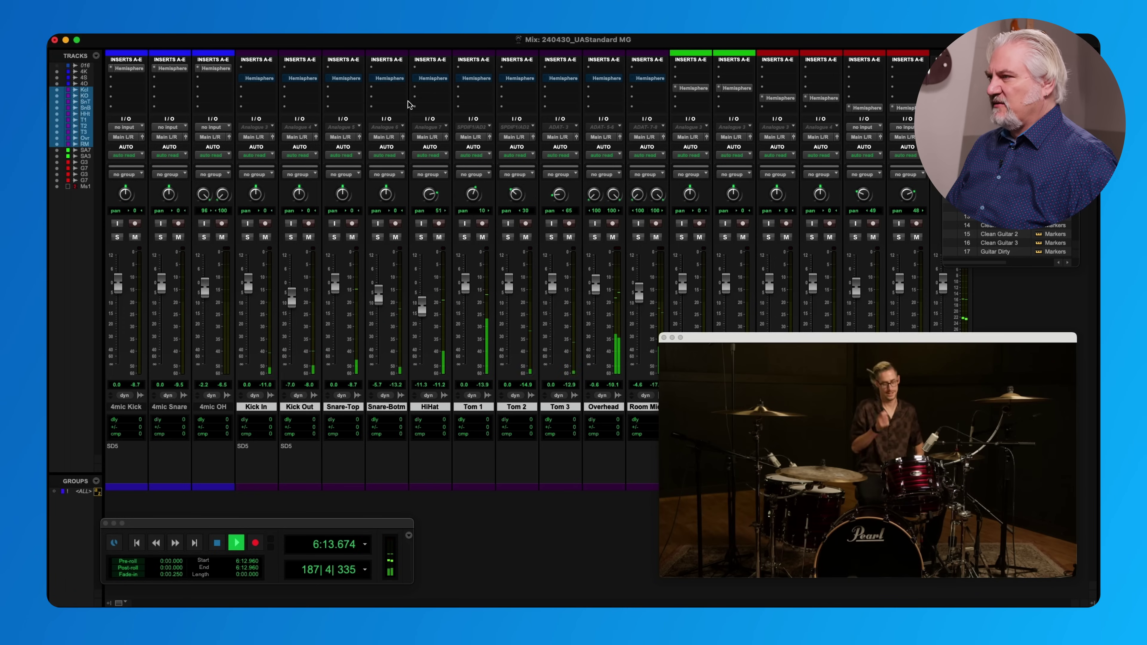
alt+shift+super+click(299, 79)
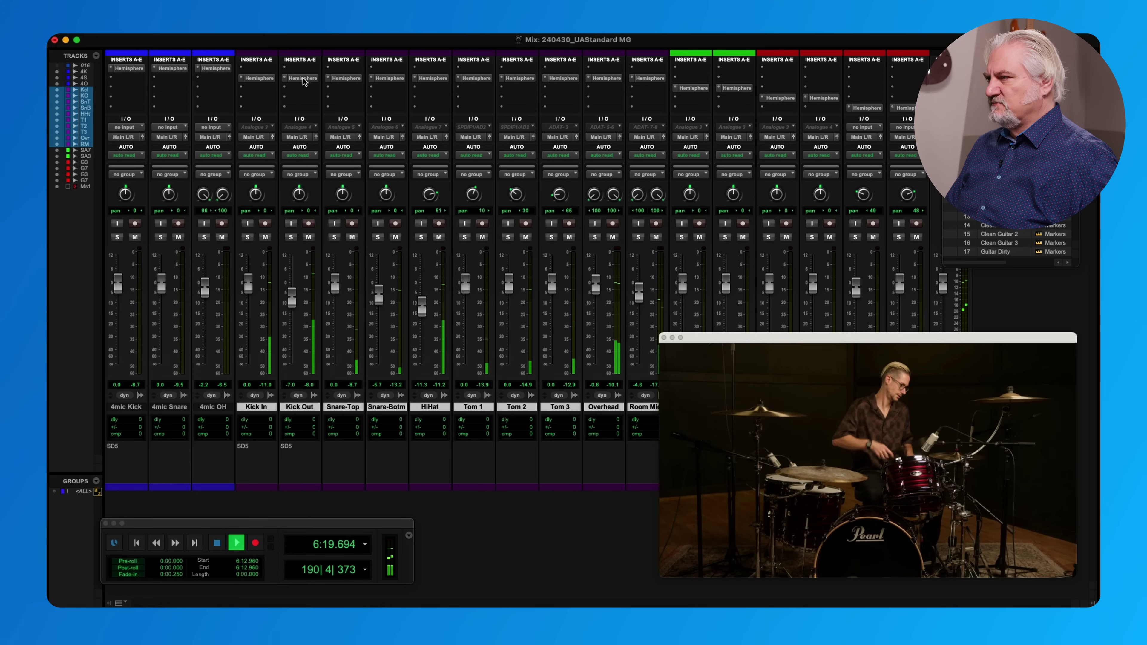
alt+shift+super+click(303, 78)
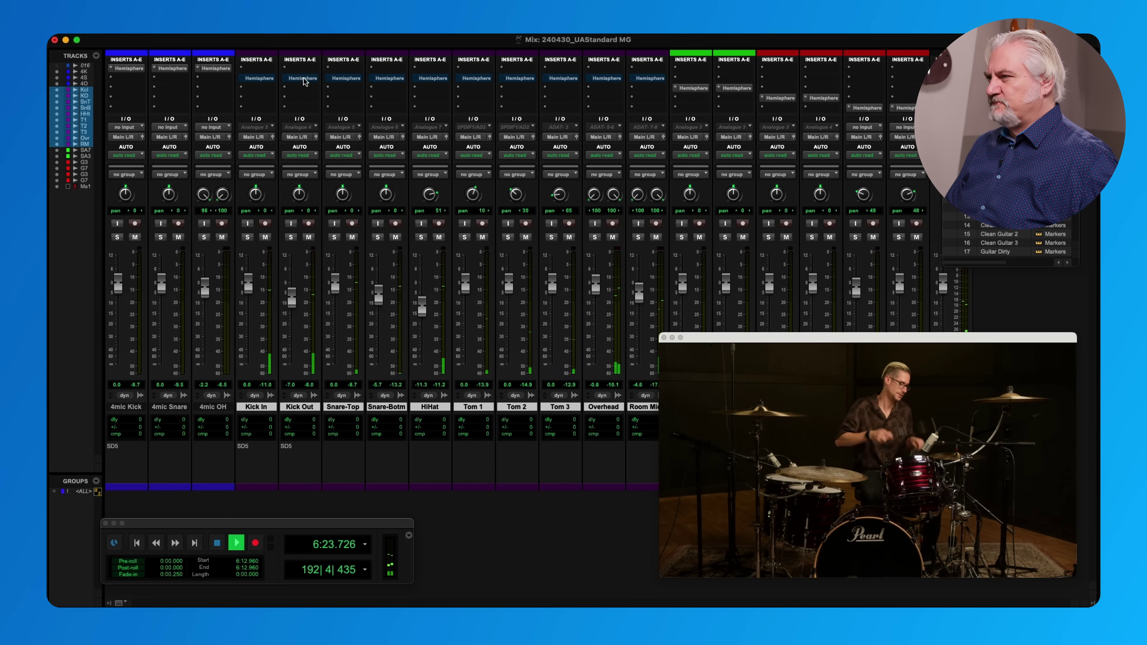
alt+shift+super+click(304, 78)
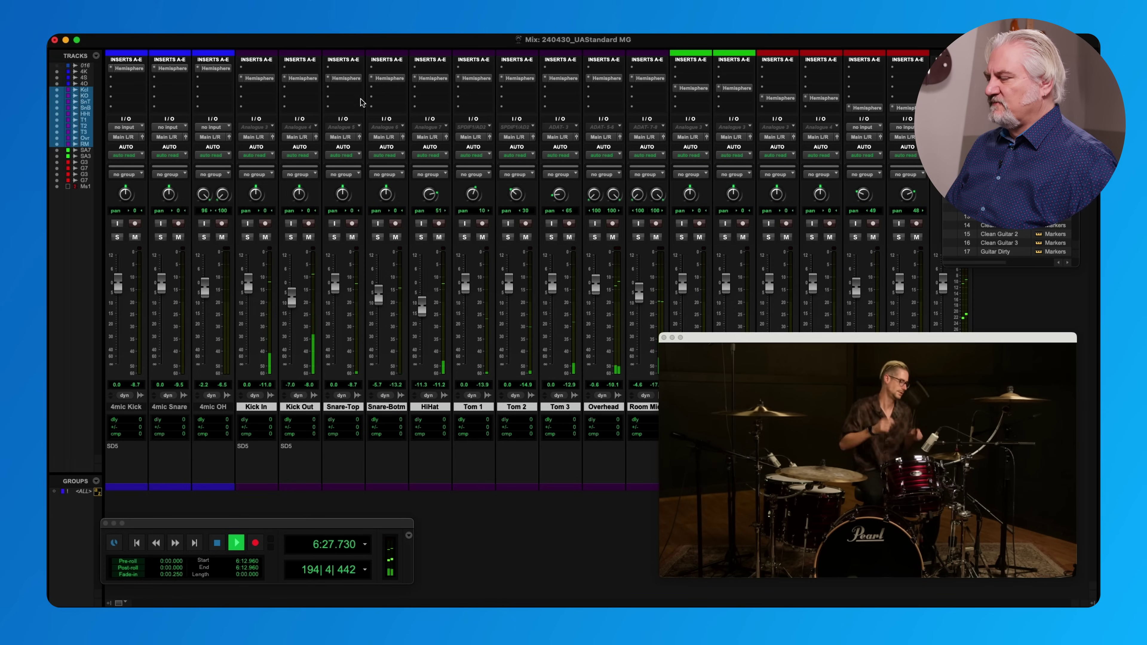
key(space)
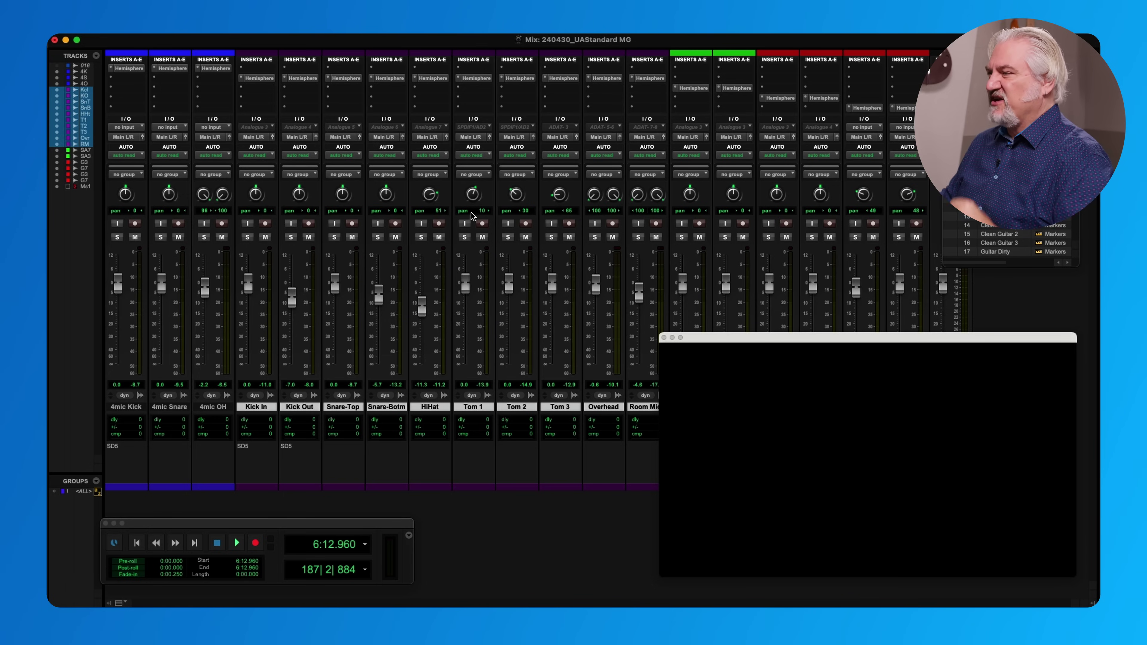
Inspect the Kick In track's Hemisphere mic model, close it, and open the Kick Out track's Hemisphere.
click(258, 78)
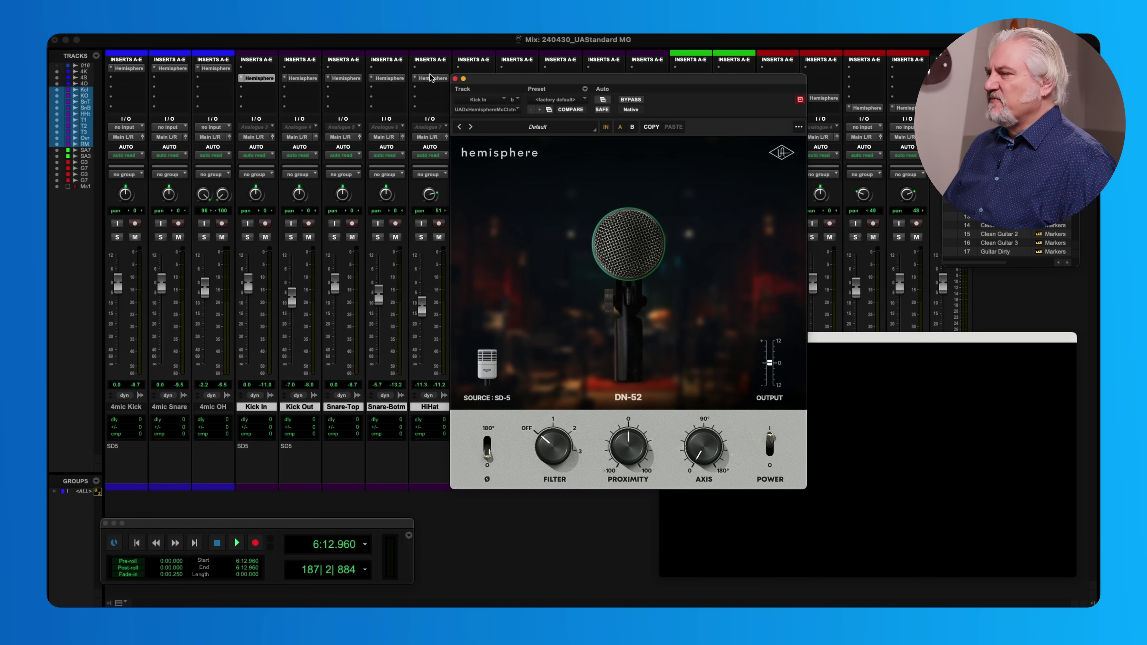
click(455, 79)
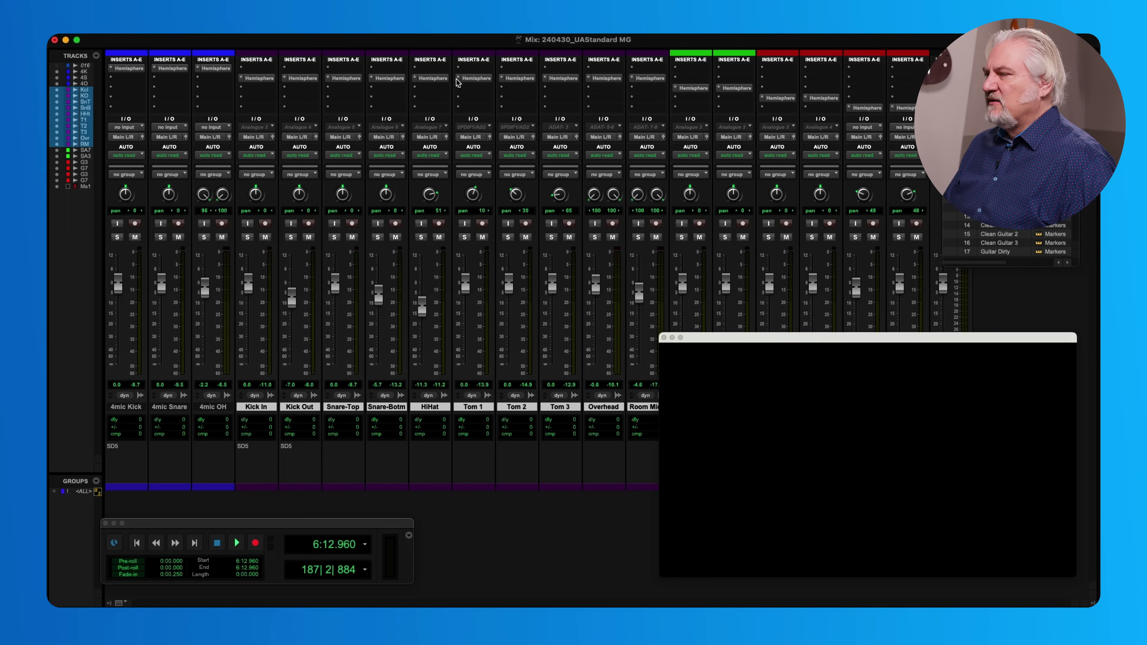
click(310, 79)
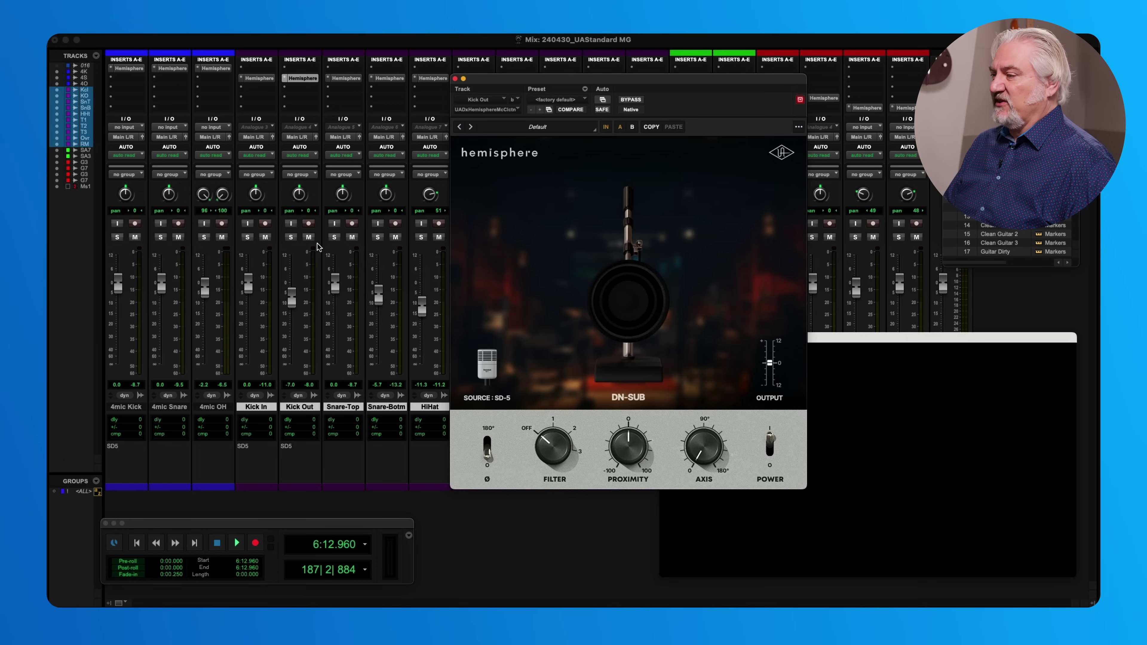
Solo Kick Out, compare its DN-SUB model with the bypassed sound during playback, and stop.
click(291, 237)
key(space)
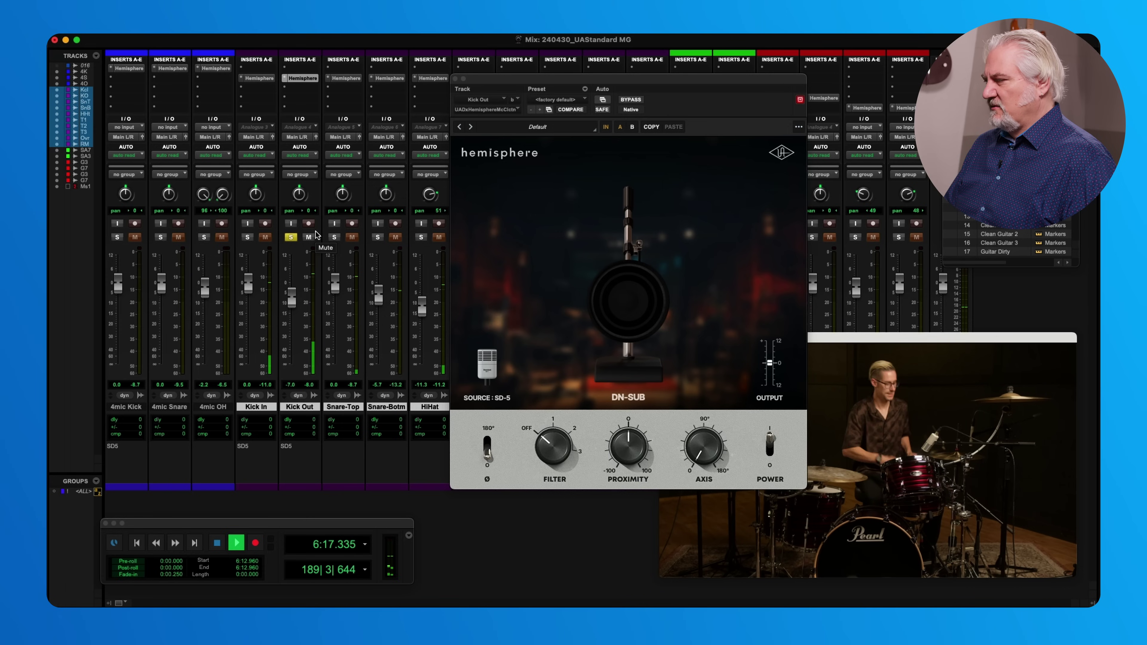
click(632, 100)
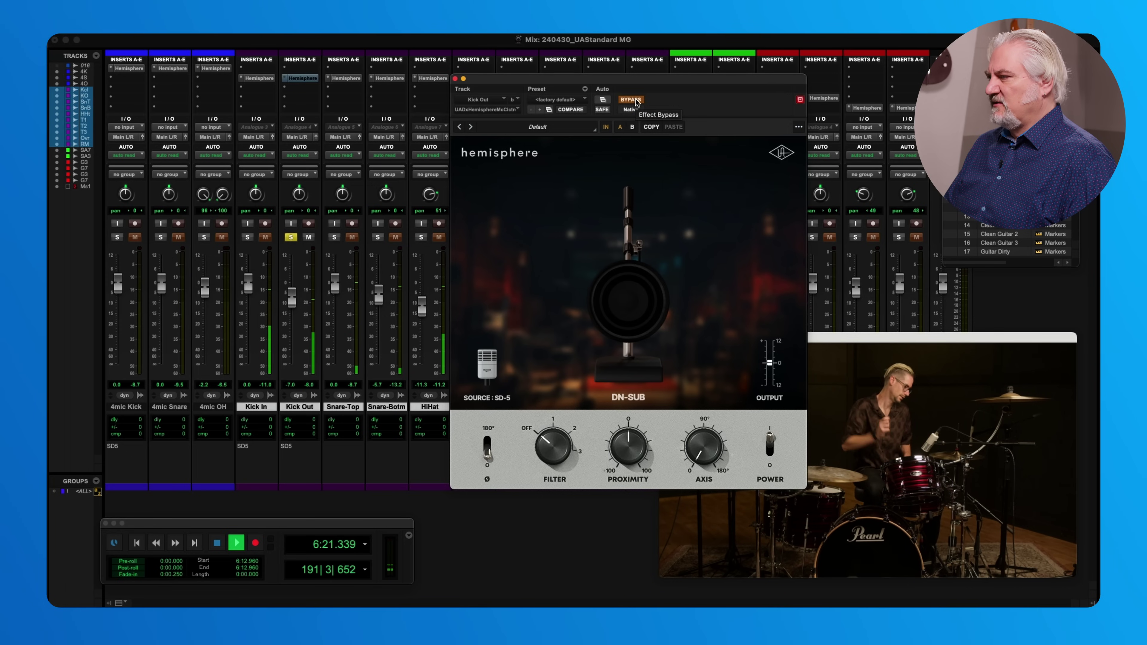
click(636, 101)
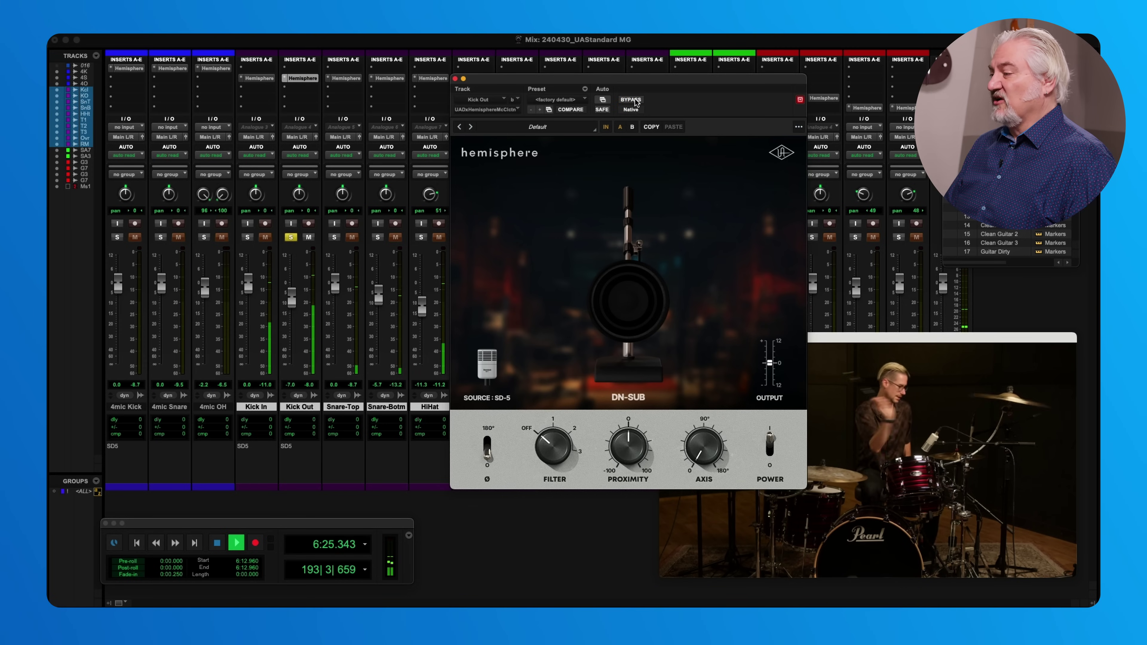
key(space)
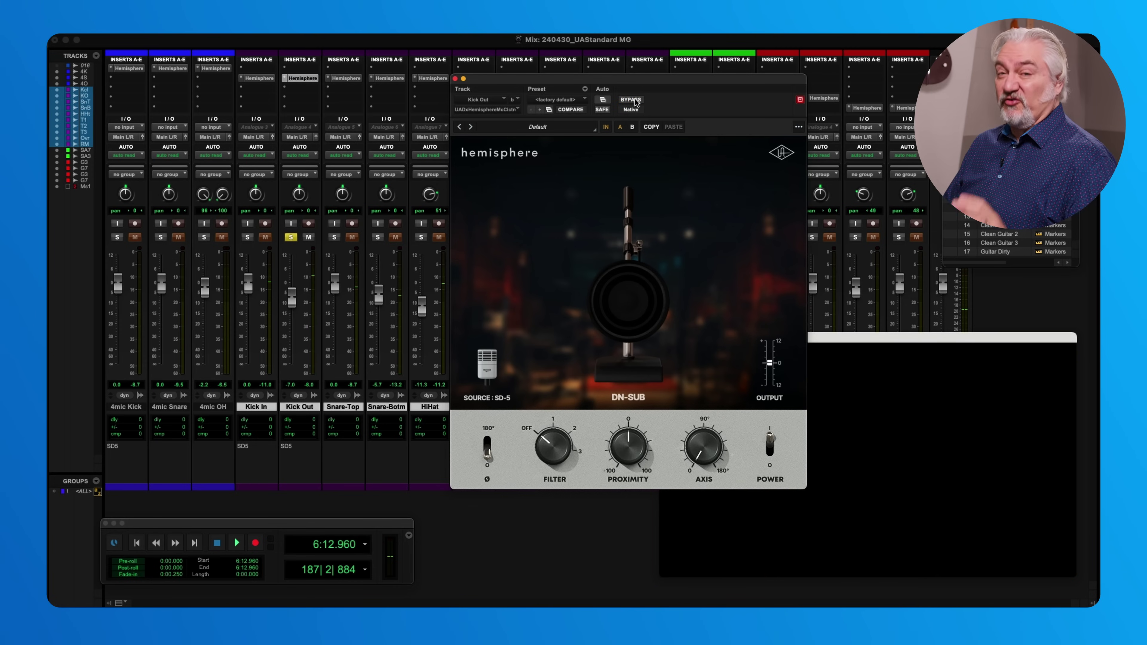
Close the Kick Out Hemisphere window and open the Snare-Top track's Hemisphere plug-in.
click(454, 78)
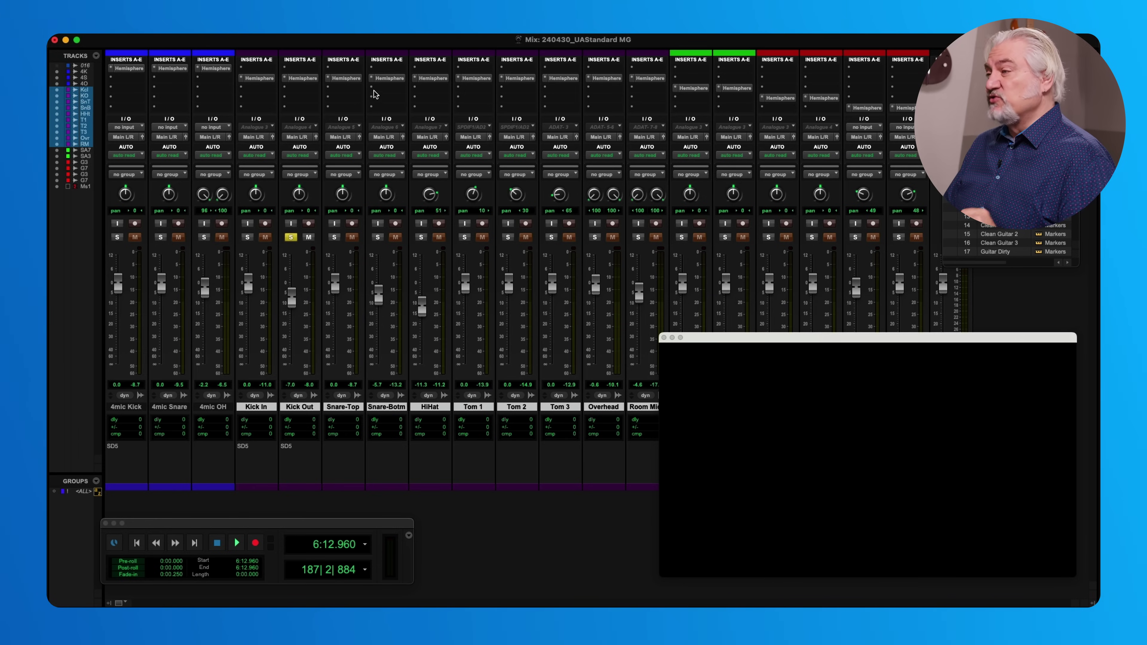
click(346, 79)
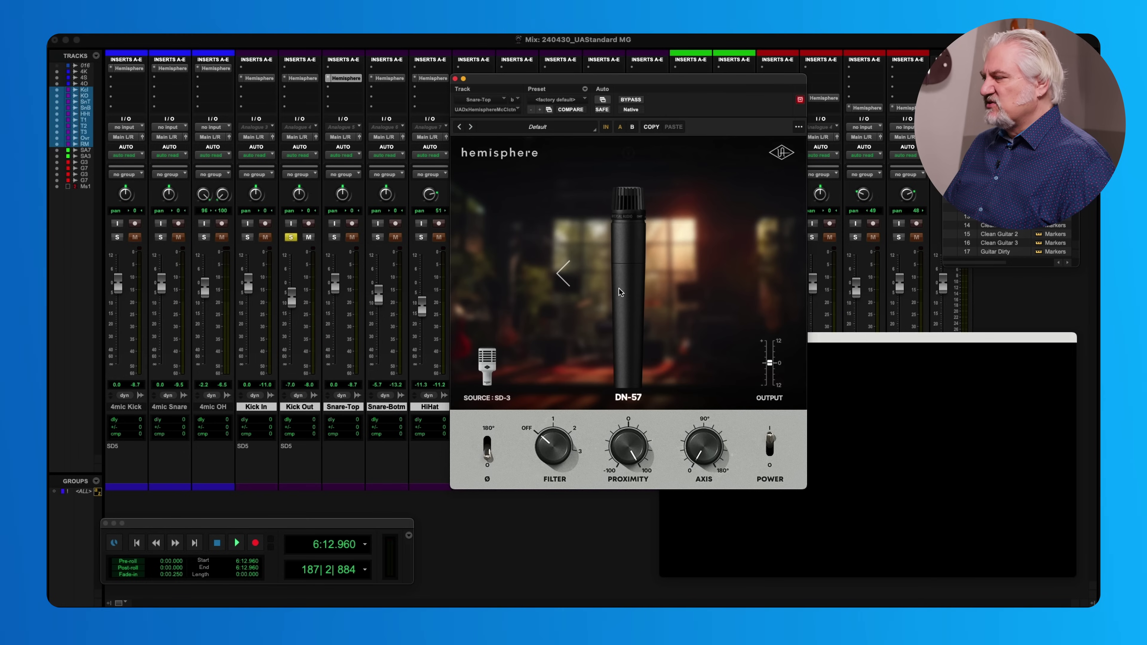
Replace the Snare-Top plug-in window with Snare-Bottom's Hemisphere, then audition Snare-Bottom alone with its SD-451 model and stop.
click(456, 79)
click(389, 78)
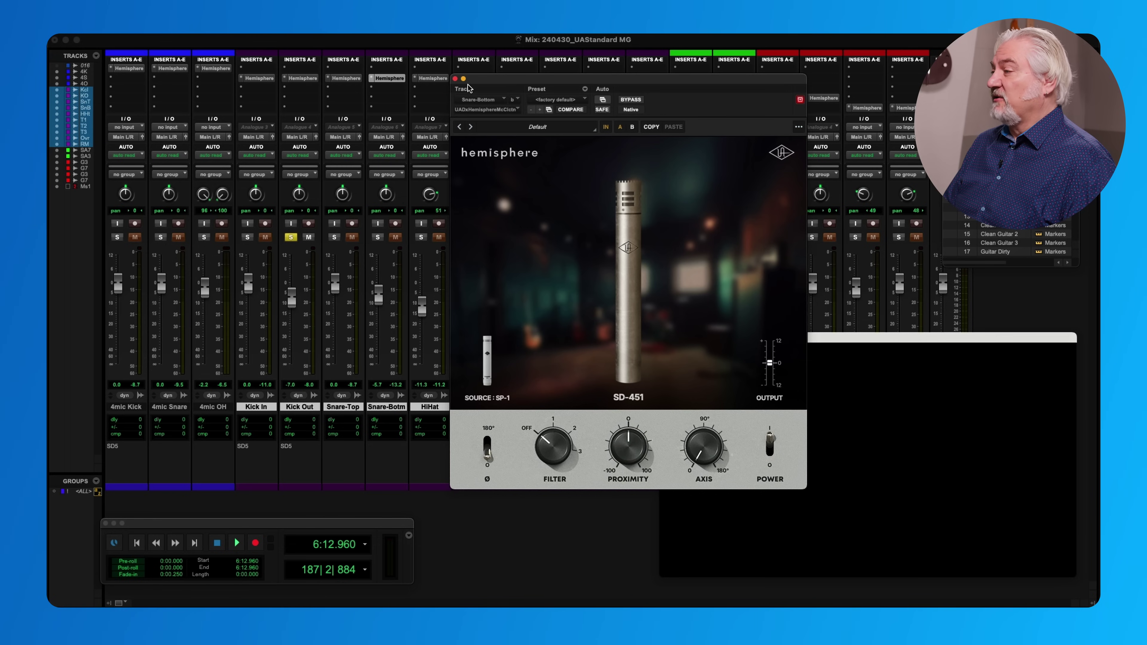
click(378, 237)
click(290, 237)
key(space)
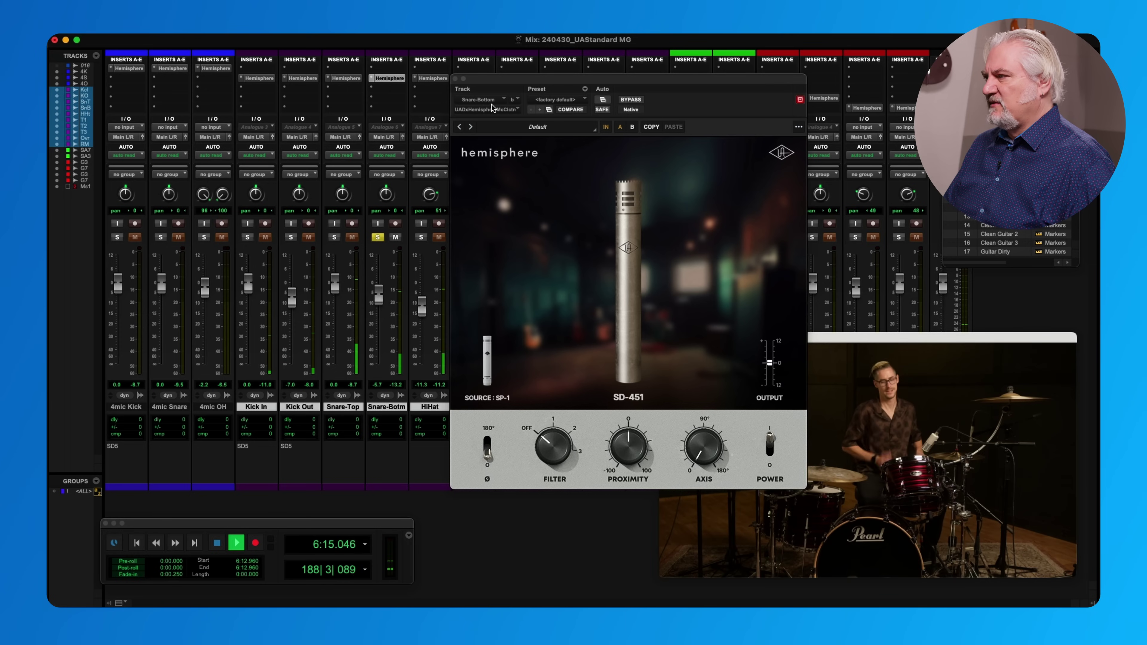
key(space)
Close the Hemisphere window and audition Snare-Top and Snare-Bottom soloed together, then stop playback.
click(455, 79)
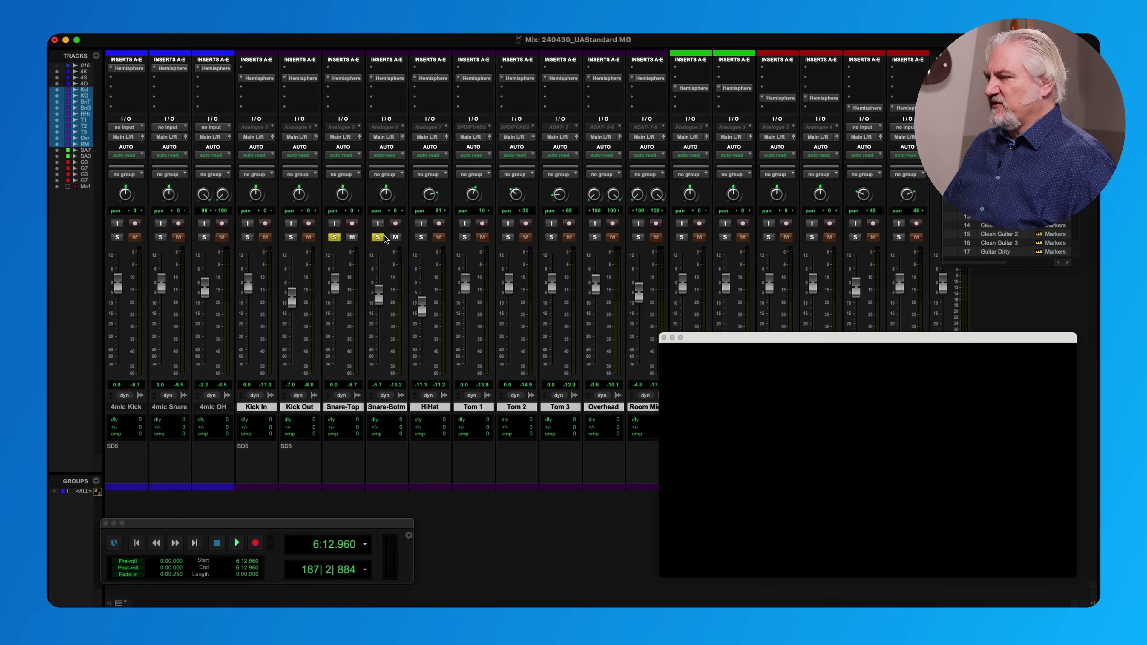
key(space)
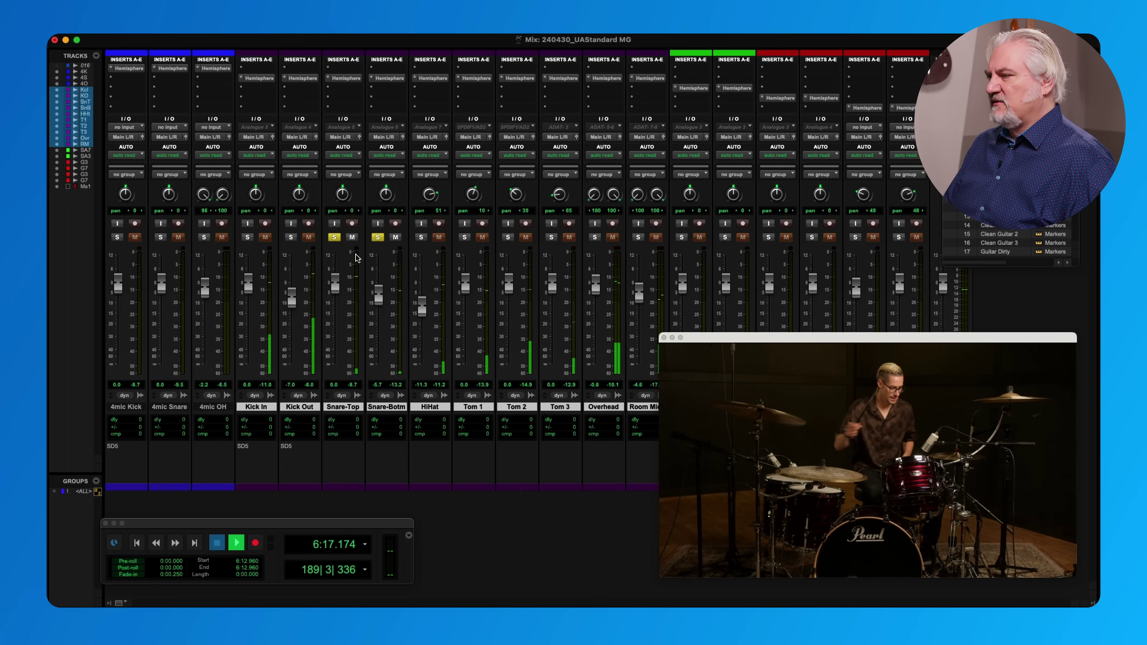
key(space)
Audition the Kick In track alone and the Kick Out track alone, stopping playback after each.
click(248, 237)
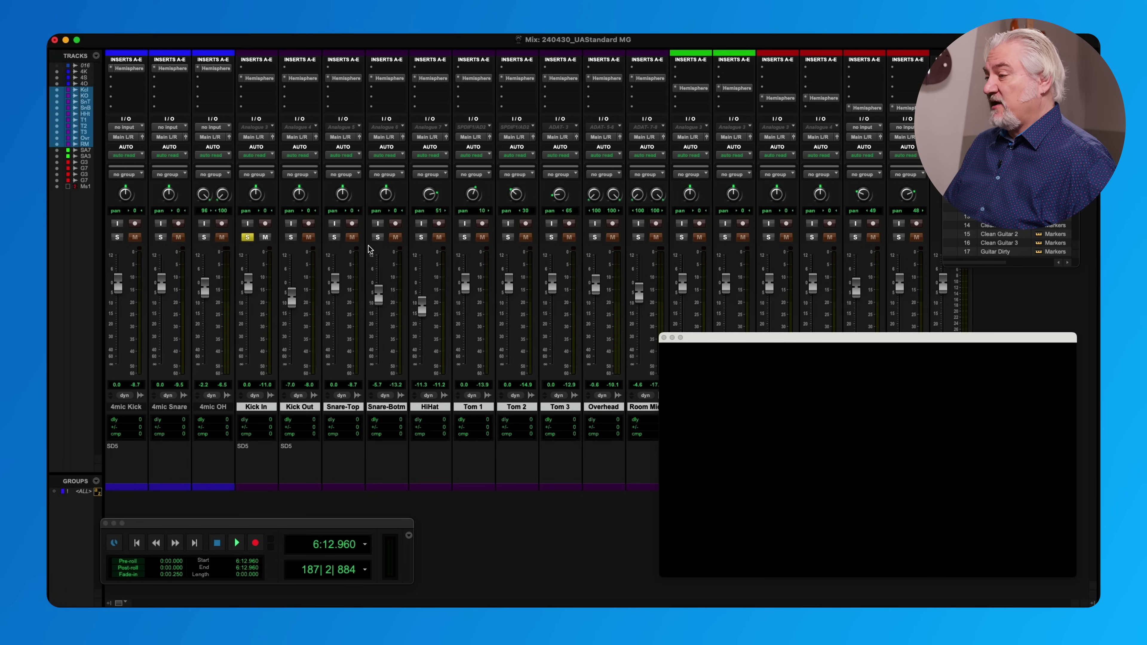
key(space)
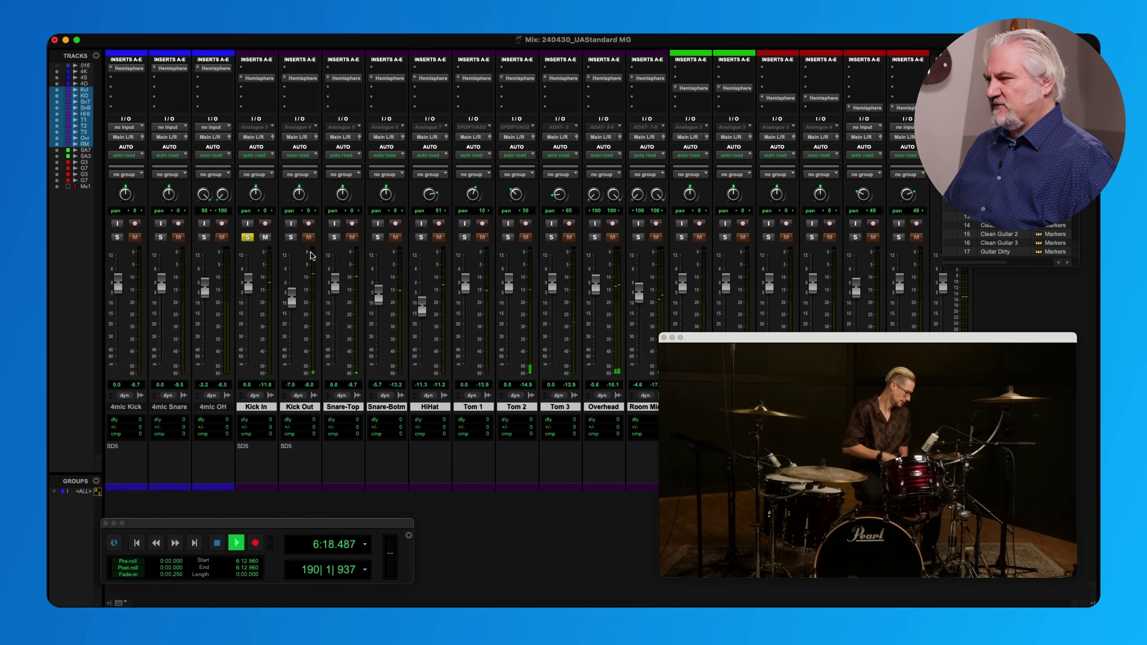
key(space)
click(291, 237)
key(space)
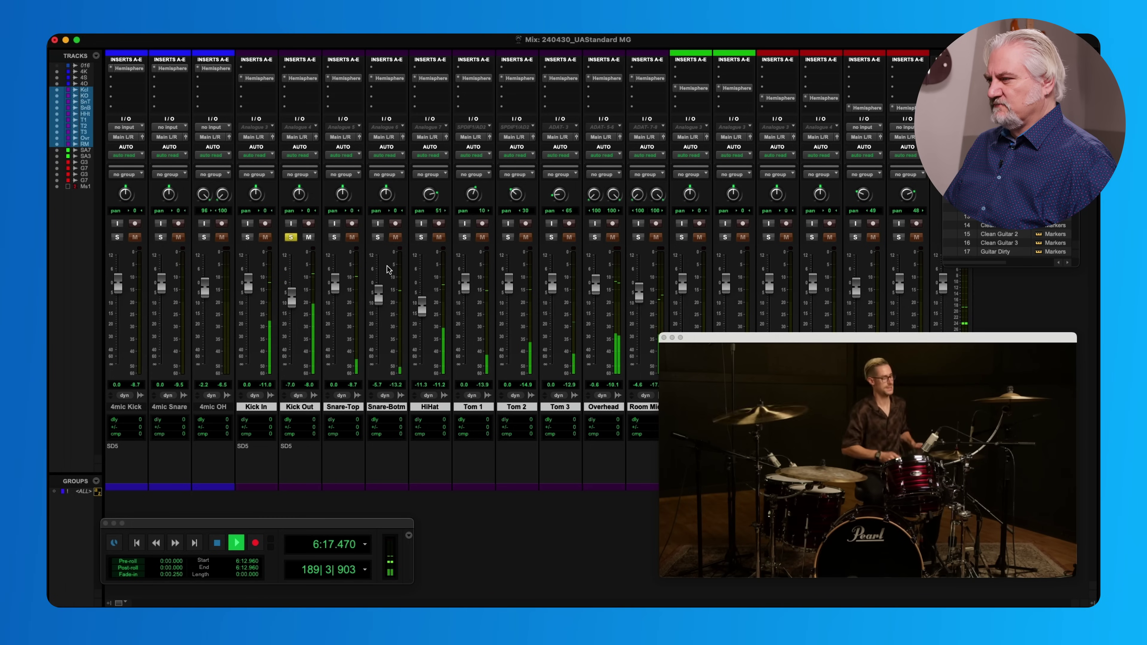
key(space)
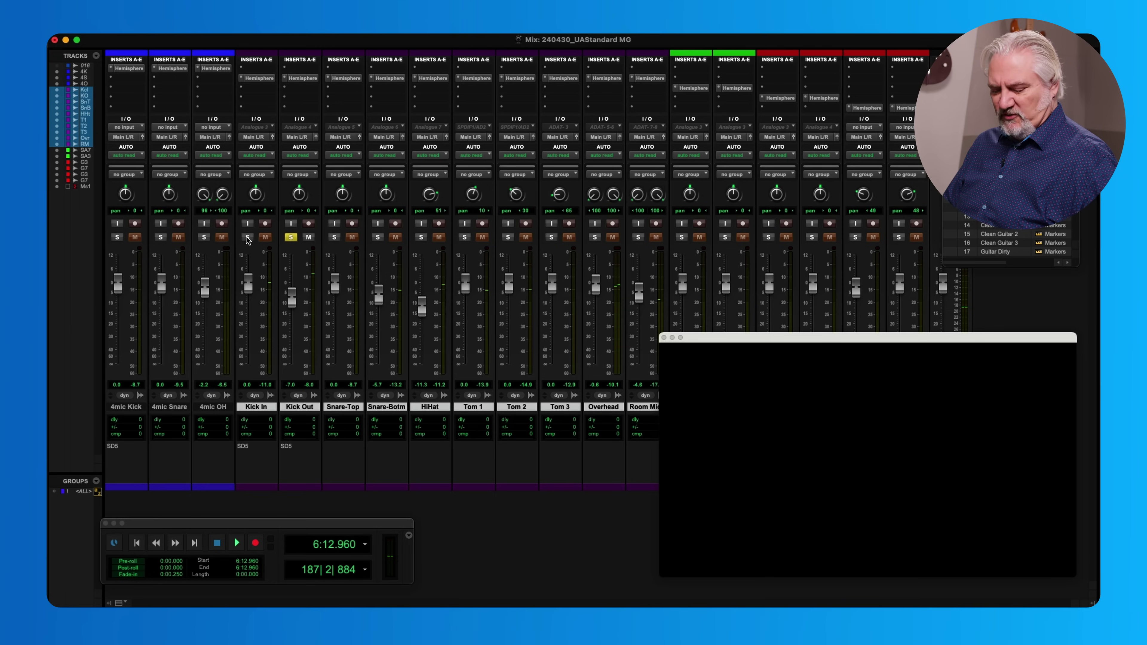
Add Kick In to the Kick Out solo, play both kick tracks together, and stop.
click(247, 238)
key(space)
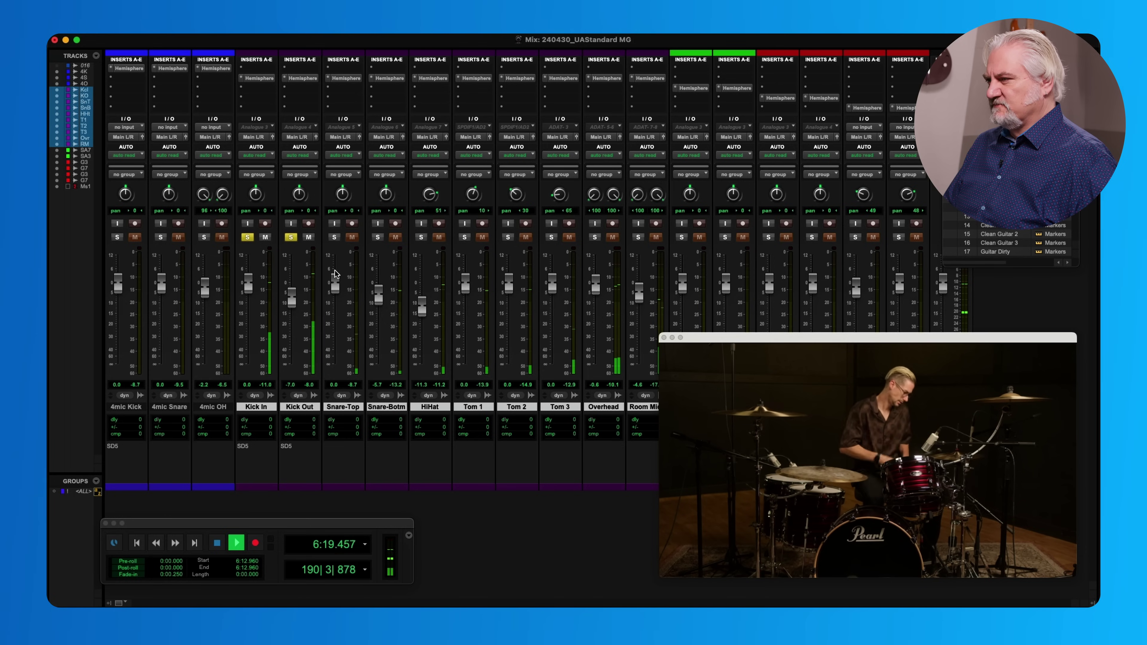
key(space)
Solo only the HiHat, audition it with its SD-451 Hemisphere open, then close the plug-in and clear the solo.
super+click(421, 237)
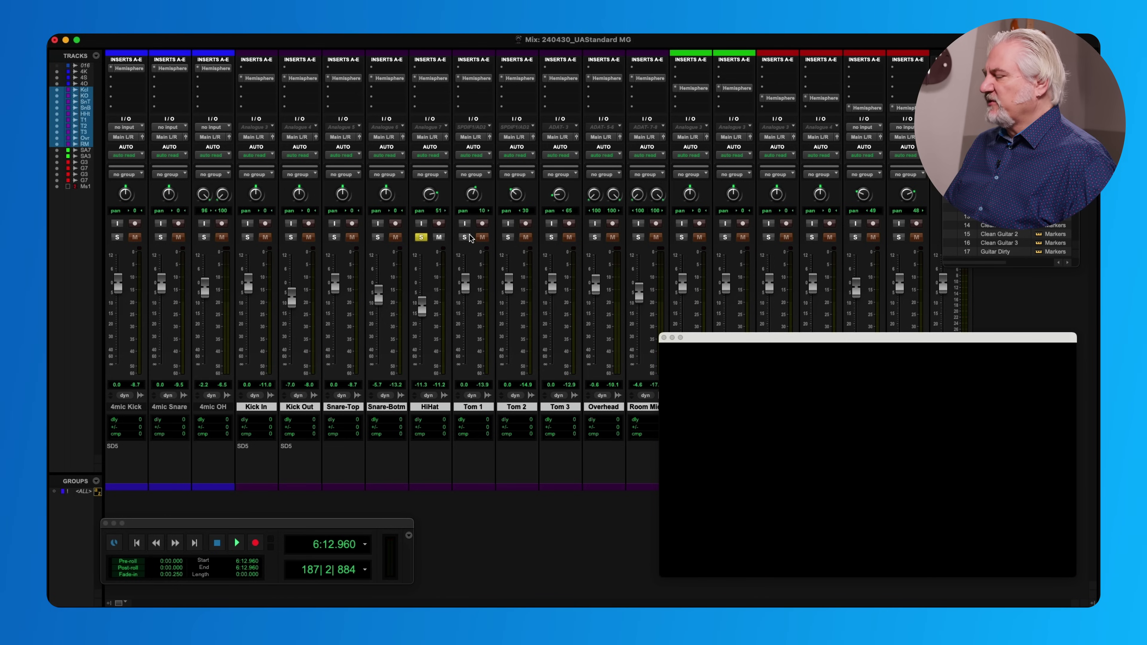
click(435, 78)
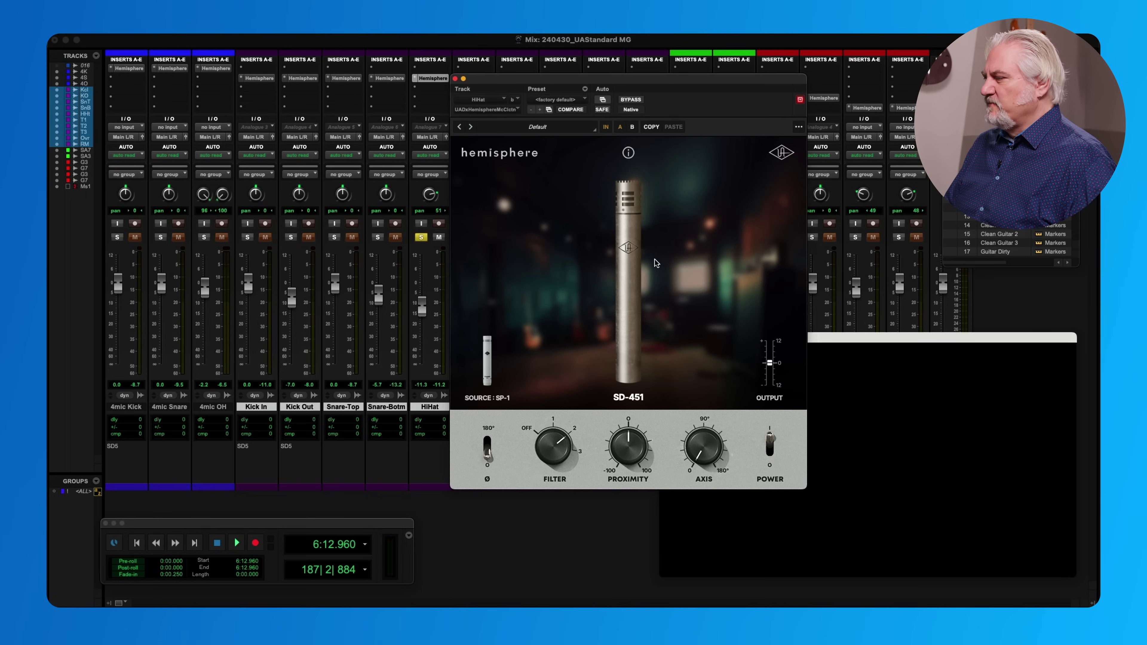
key(space)
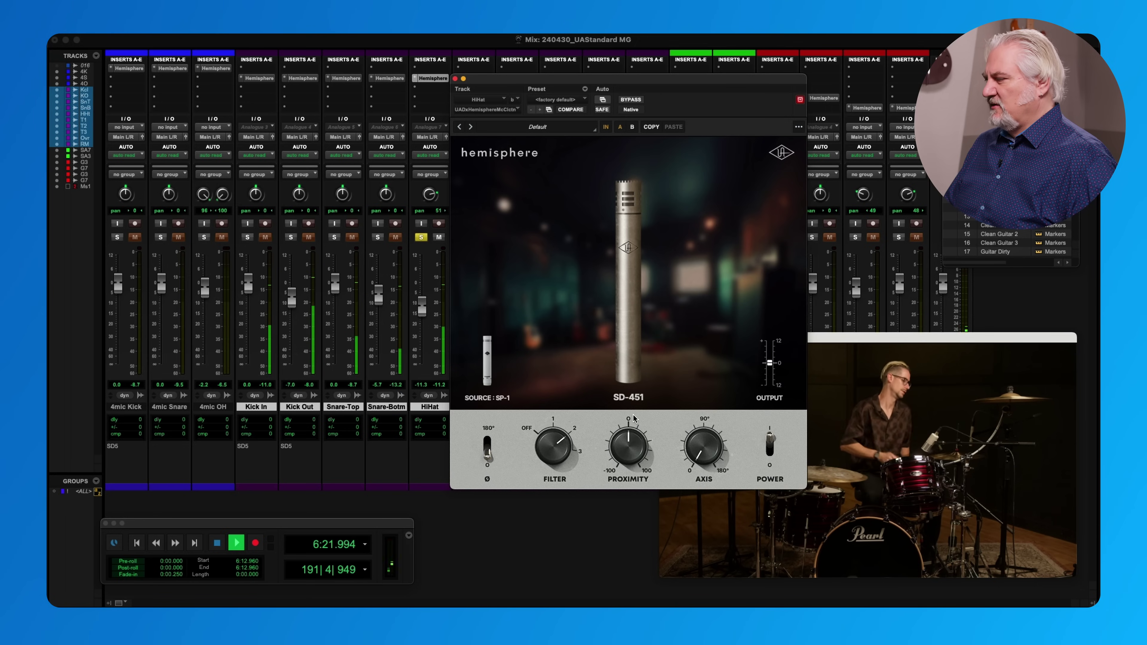
key(space)
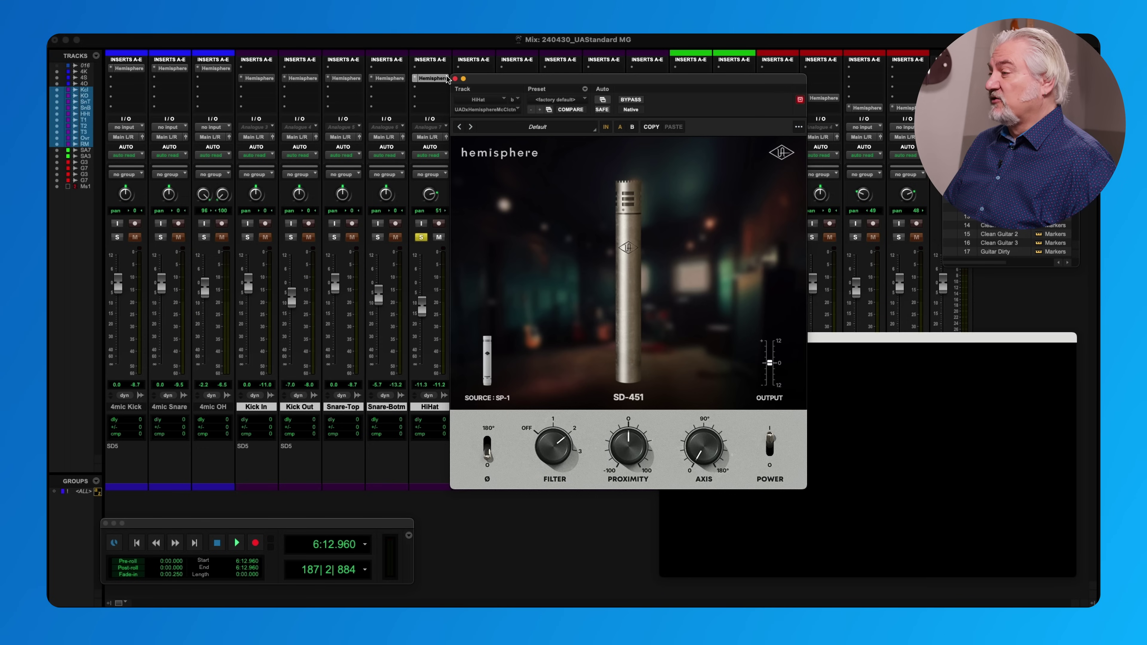
click(455, 79)
click(418, 239)
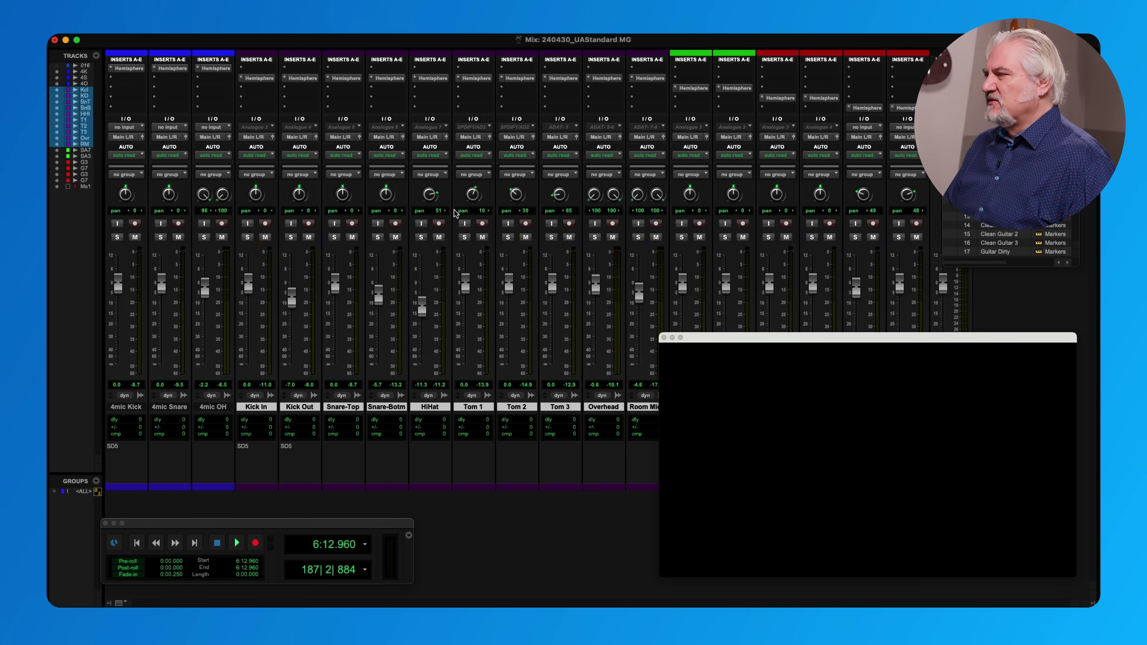
Inspect the Hemisphere mic models on Tom 1, Tom 2 and Tom 3, then close the plug-in window.
click(480, 79)
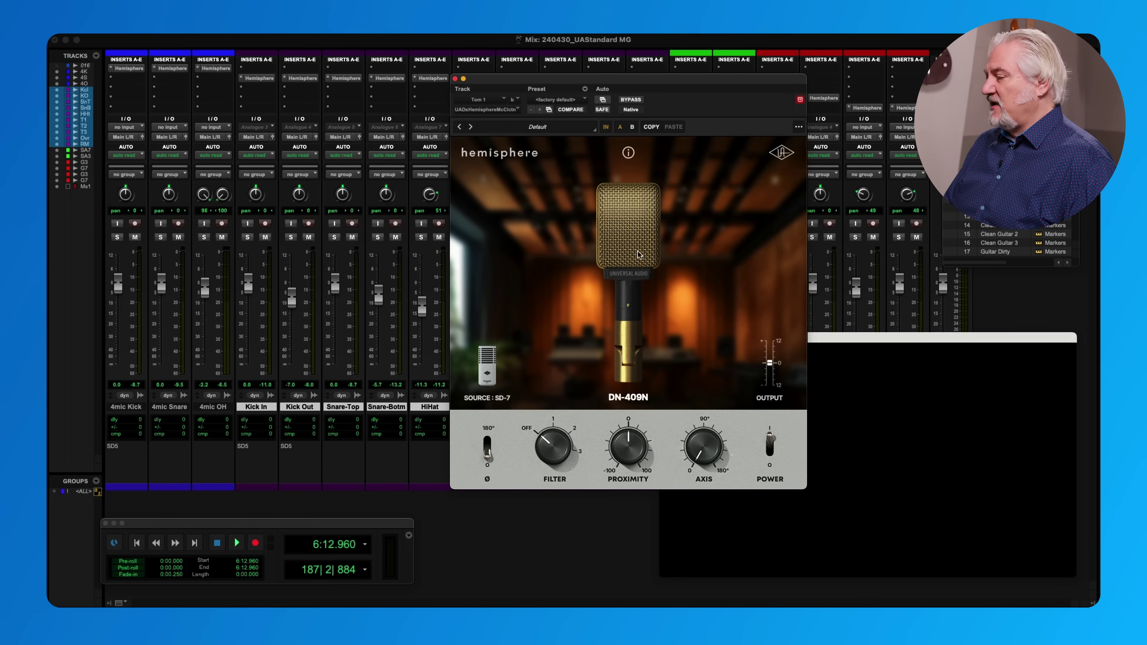
drag(532, 81, 476, 182)
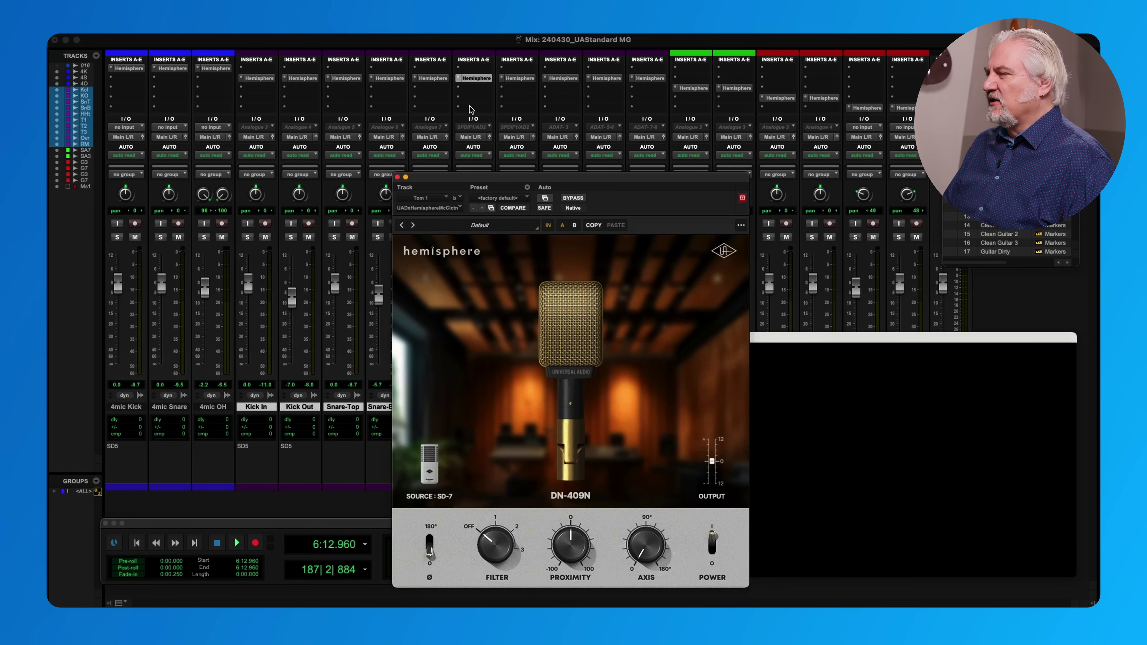
click(525, 79)
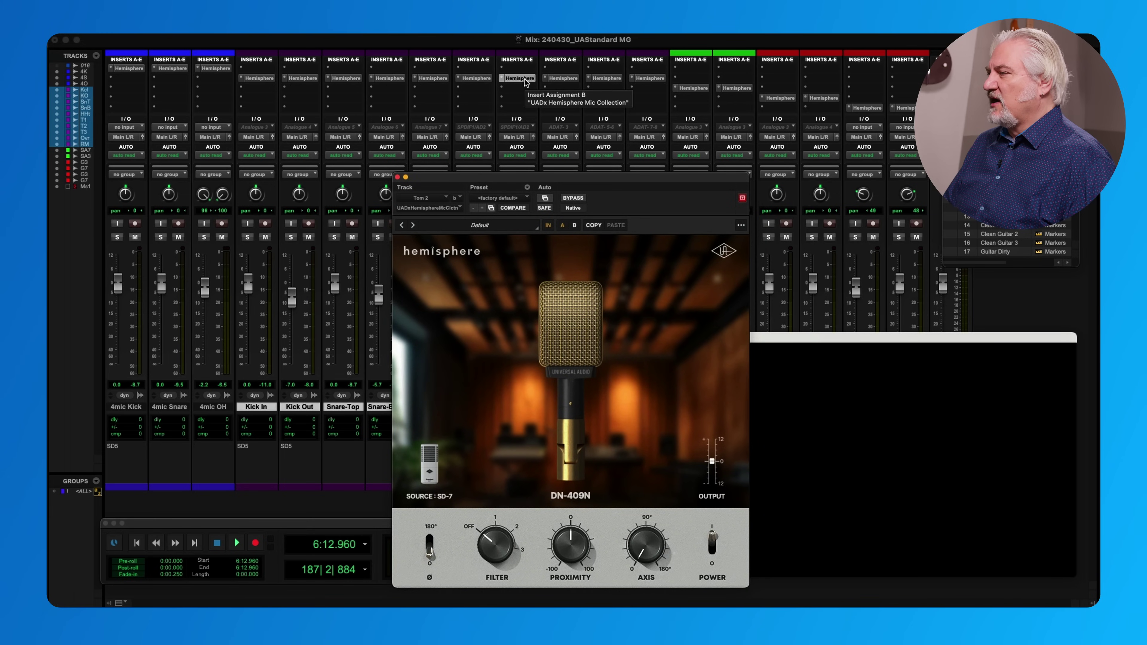
click(565, 80)
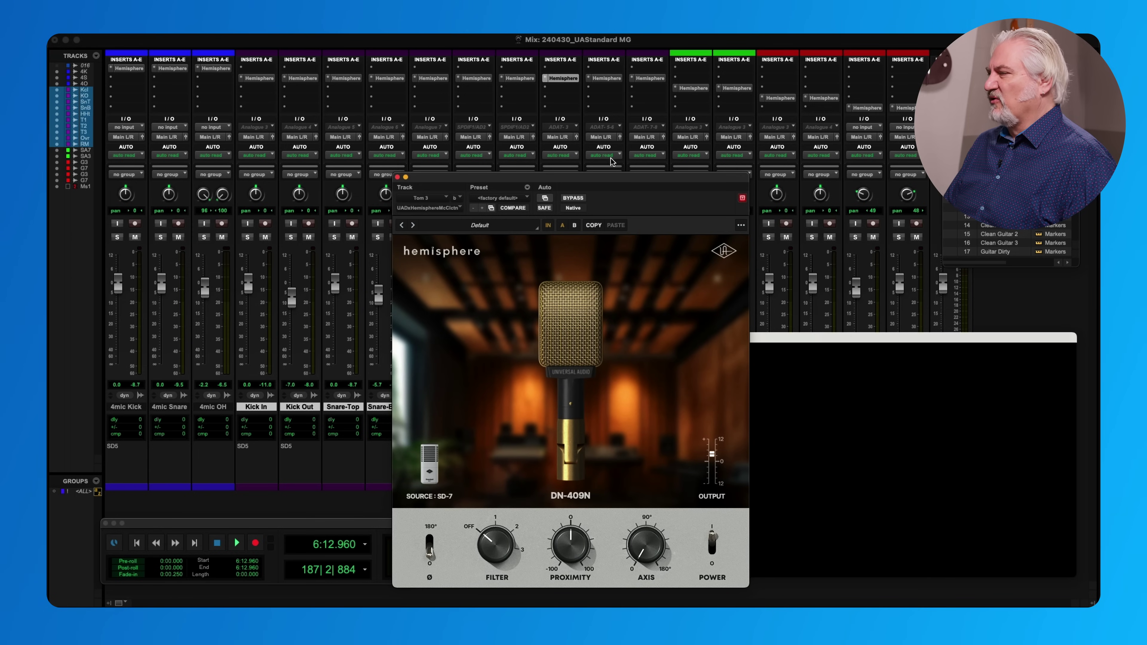
drag(614, 177, 893, 189)
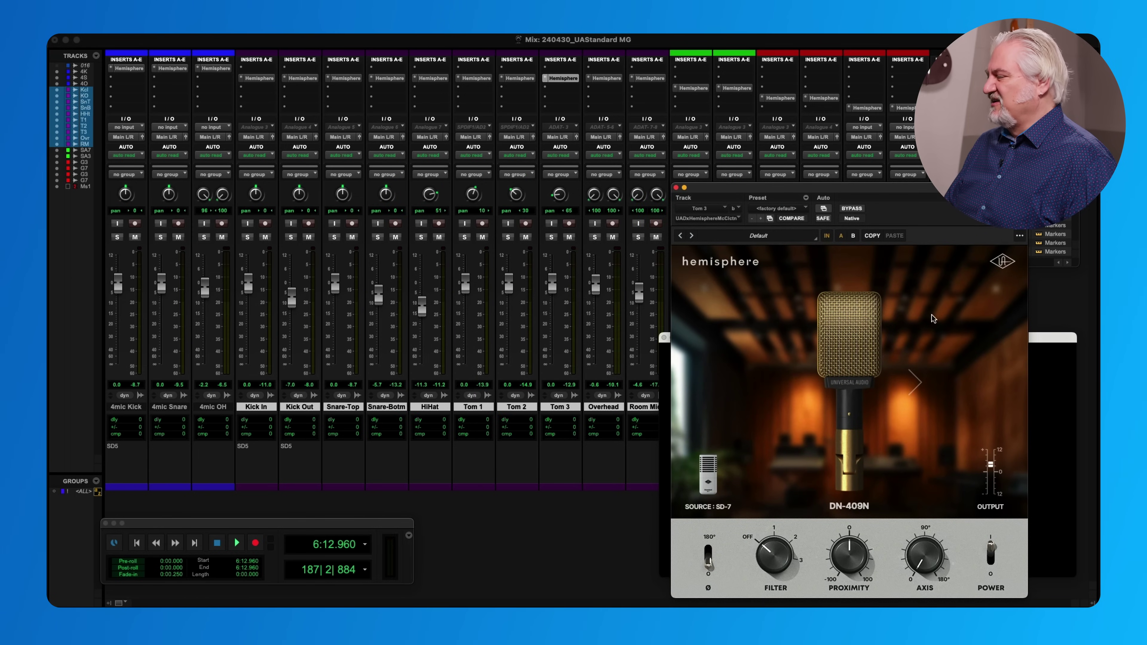
click(676, 188)
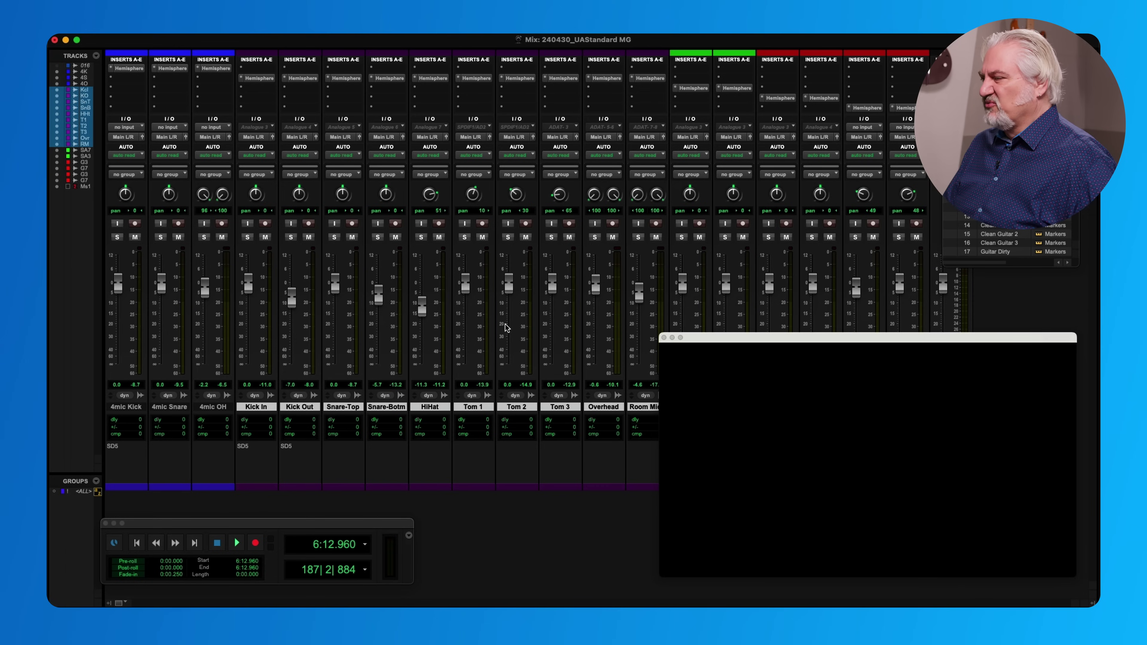
Audition Tom 1, Tom 2 and Tom 3 soloed together, then stop playback and clear their solos.
click(465, 237)
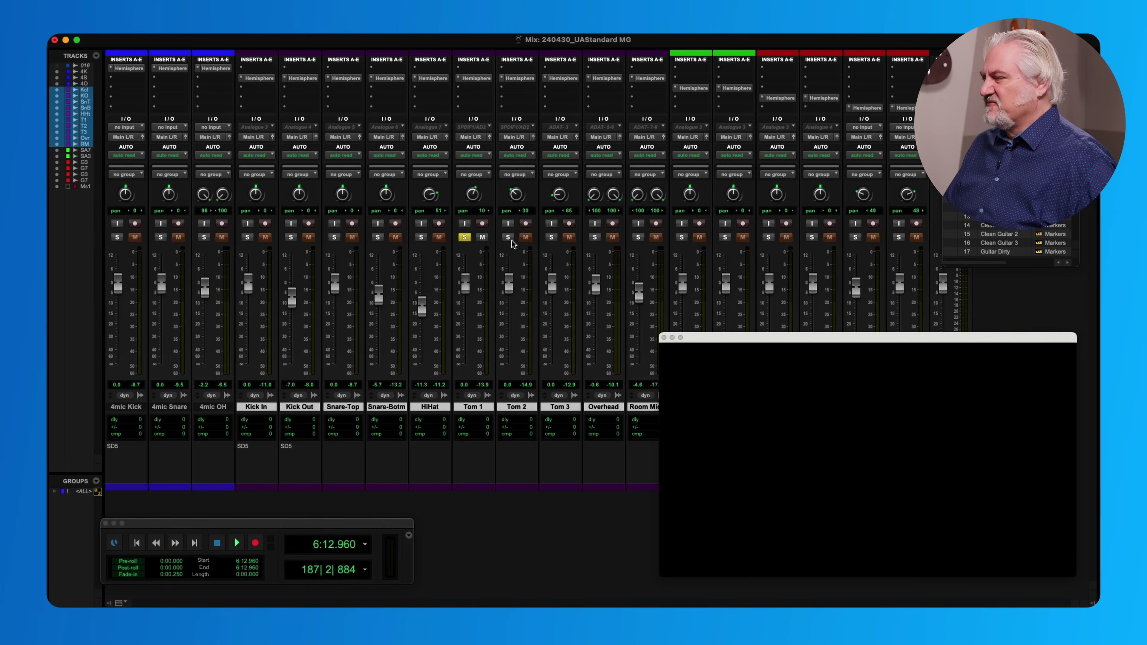
key(space)
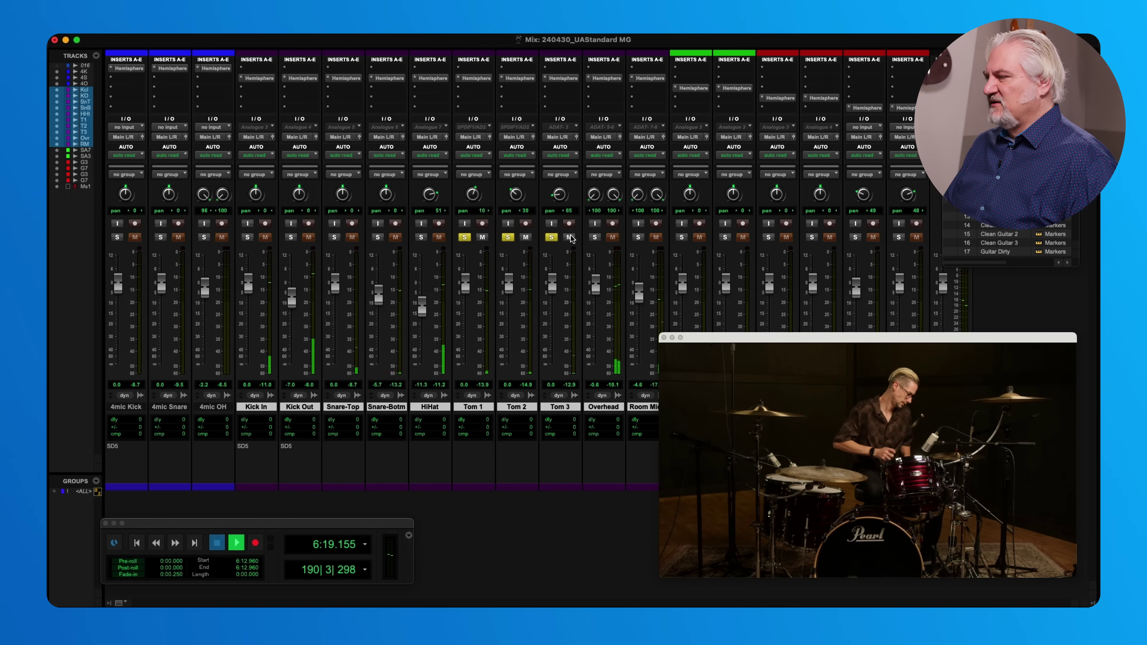
key(space)
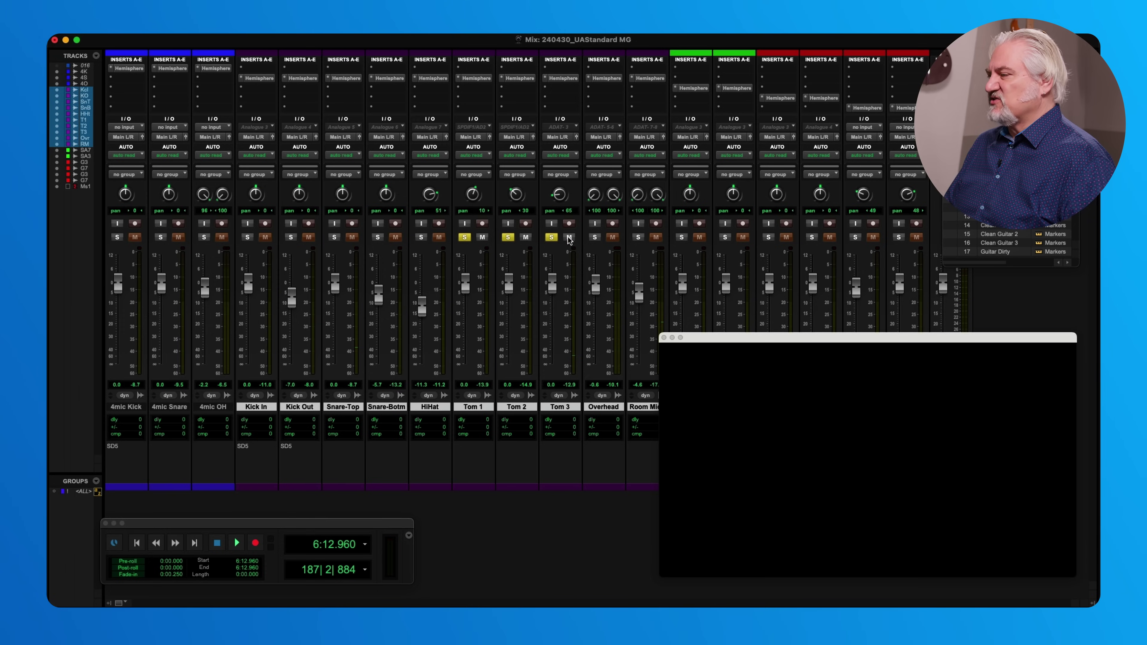
click(465, 237)
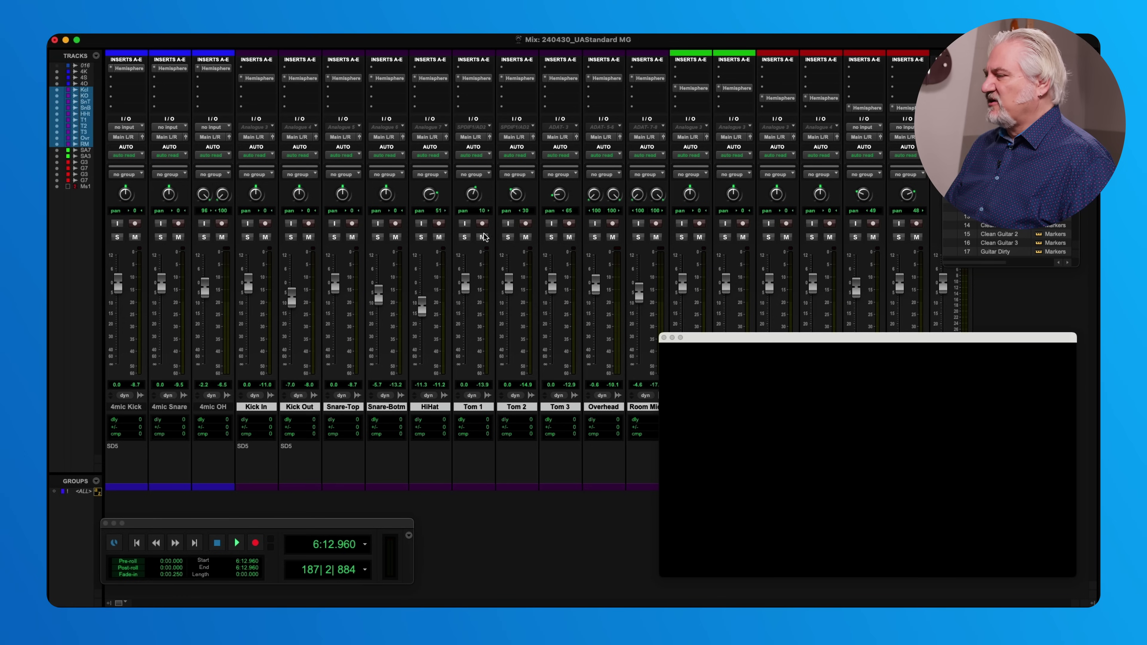
Solo the Overhead track, inspect its Hemisphere SD-86 model, close the plug-in, and stop after auditioning the track.
click(595, 238)
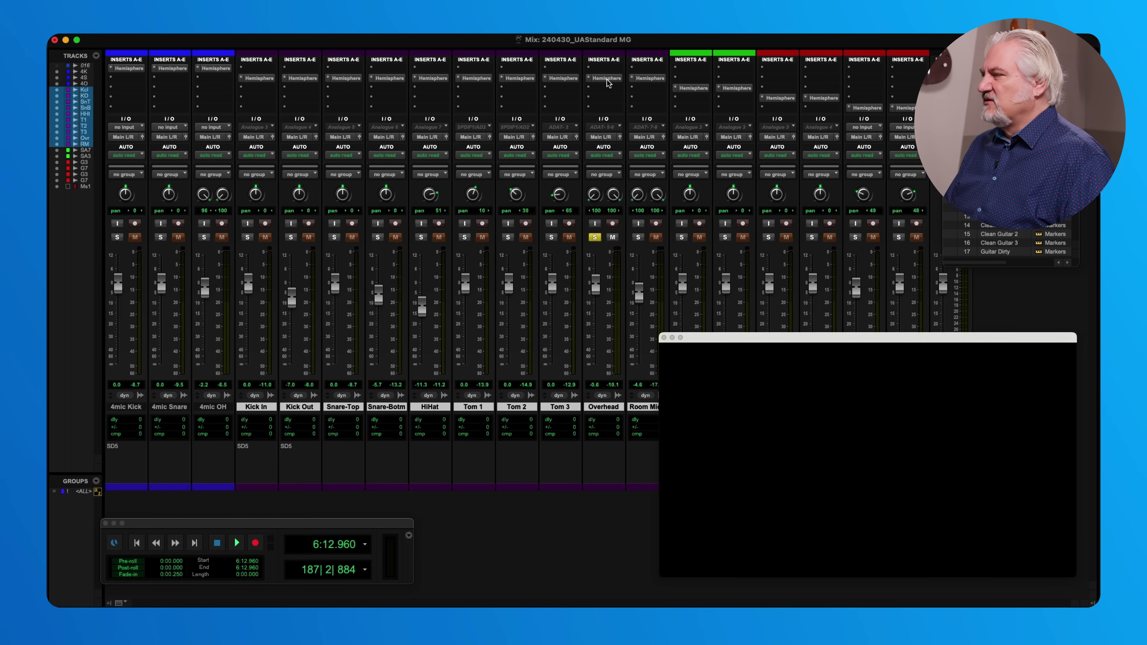
click(606, 78)
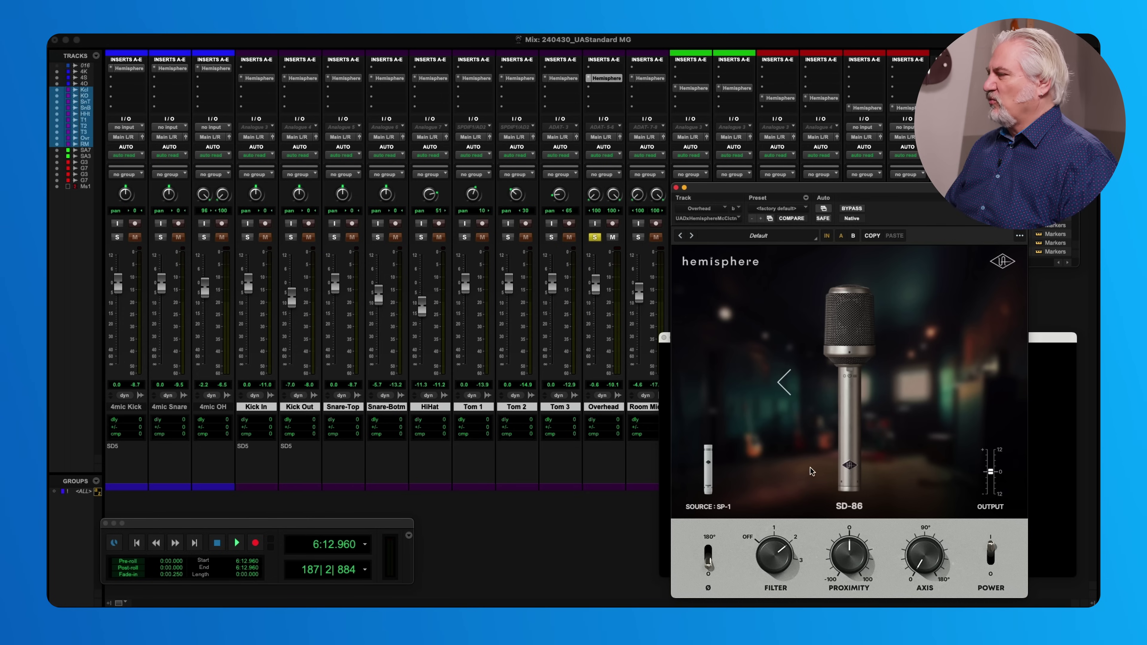
key(space)
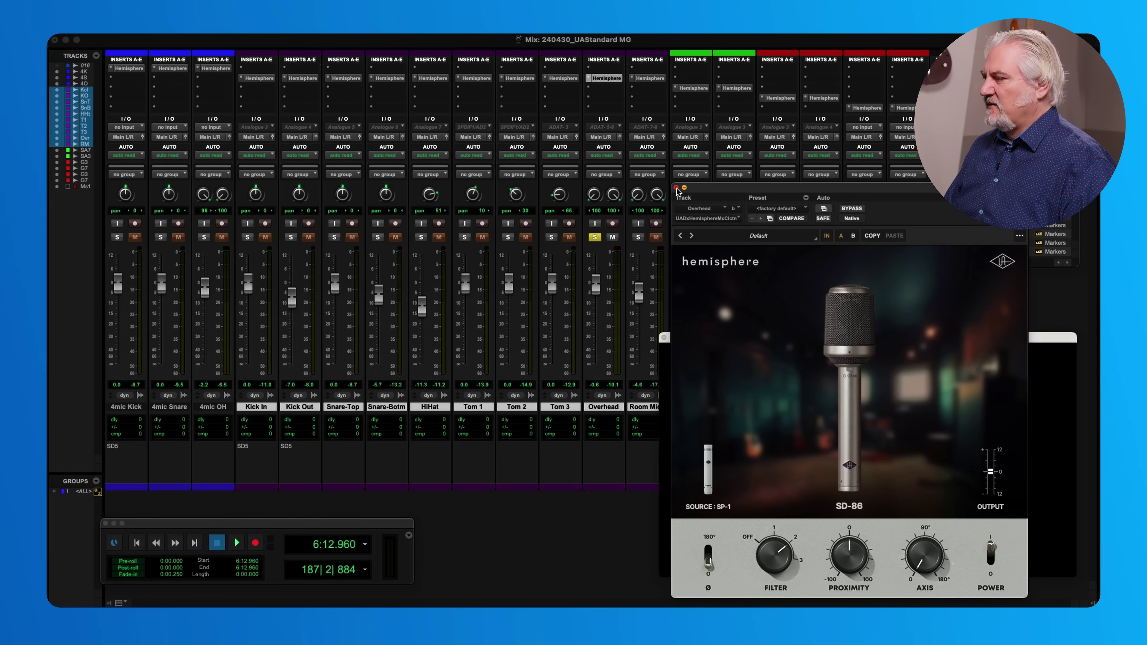
click(676, 187)
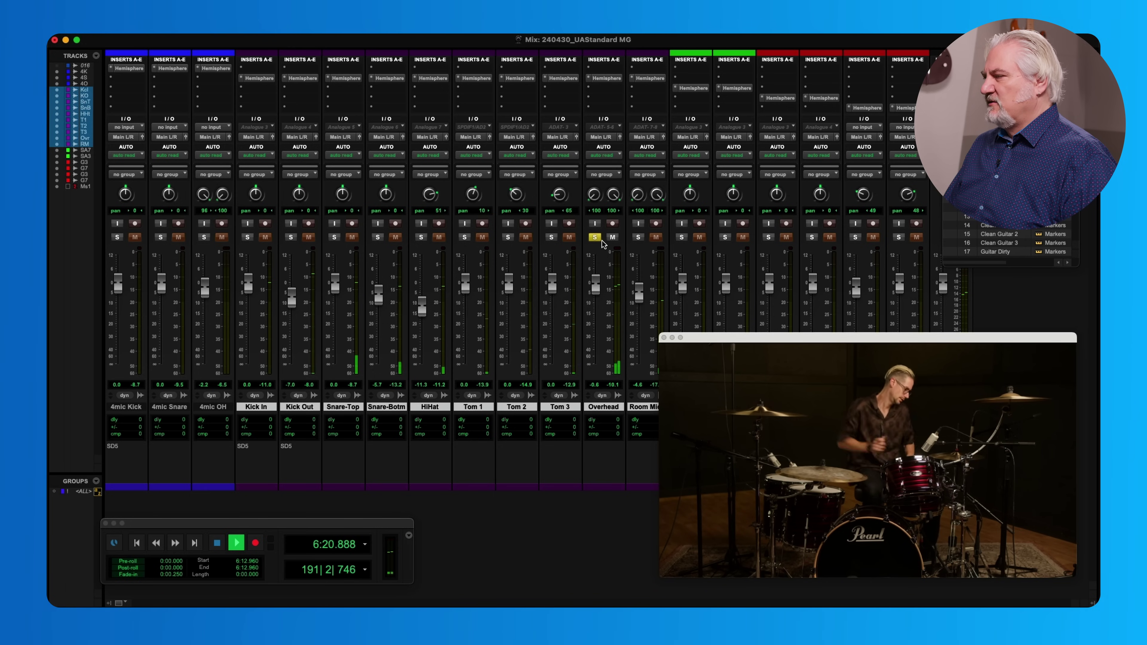
key(space)
Solo only the Room Mics, inspect their Hemisphere LD-67 NOS model, audition the track, close the plug-in and stop.
click(638, 237)
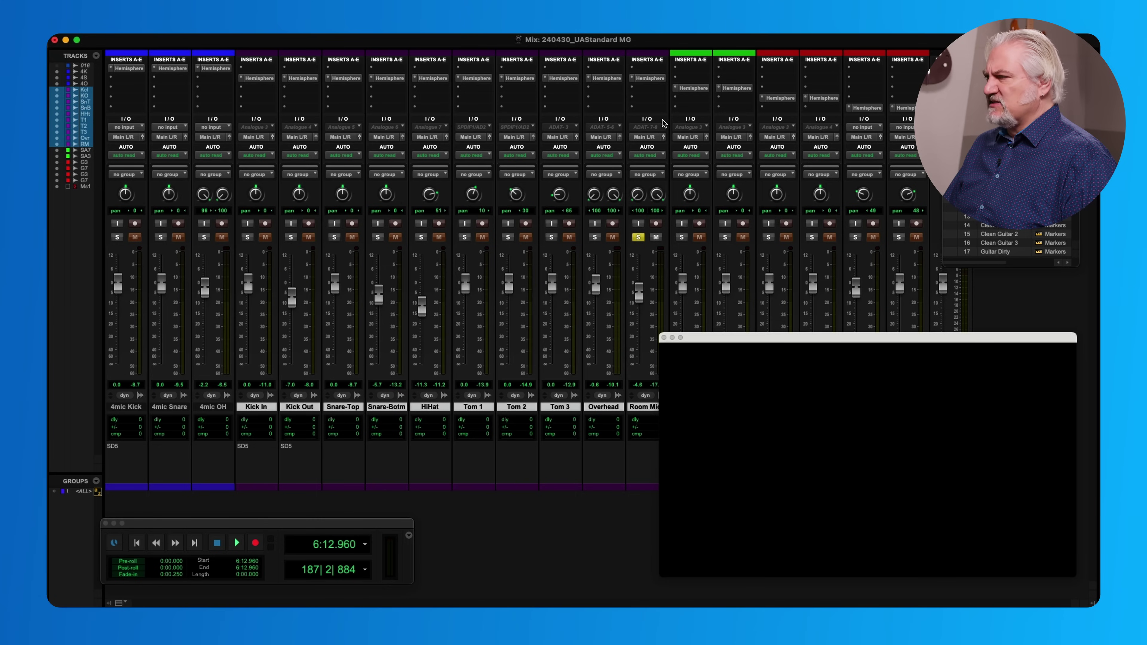
click(649, 79)
drag(706, 143, 509, 131)
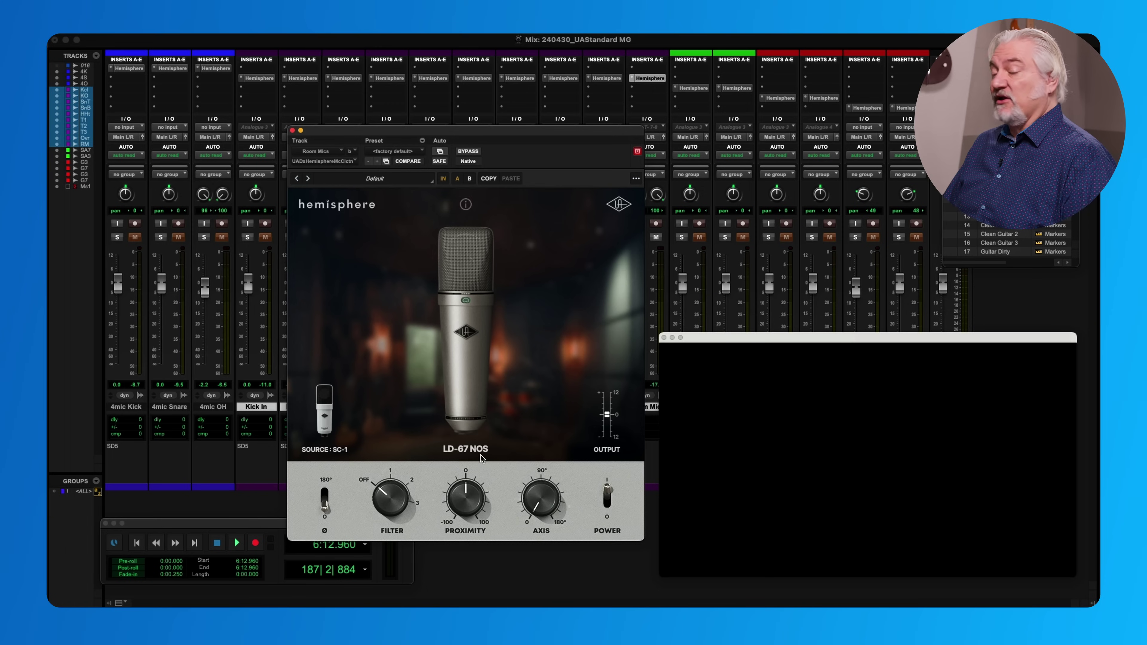
mouse_move(518, 393)
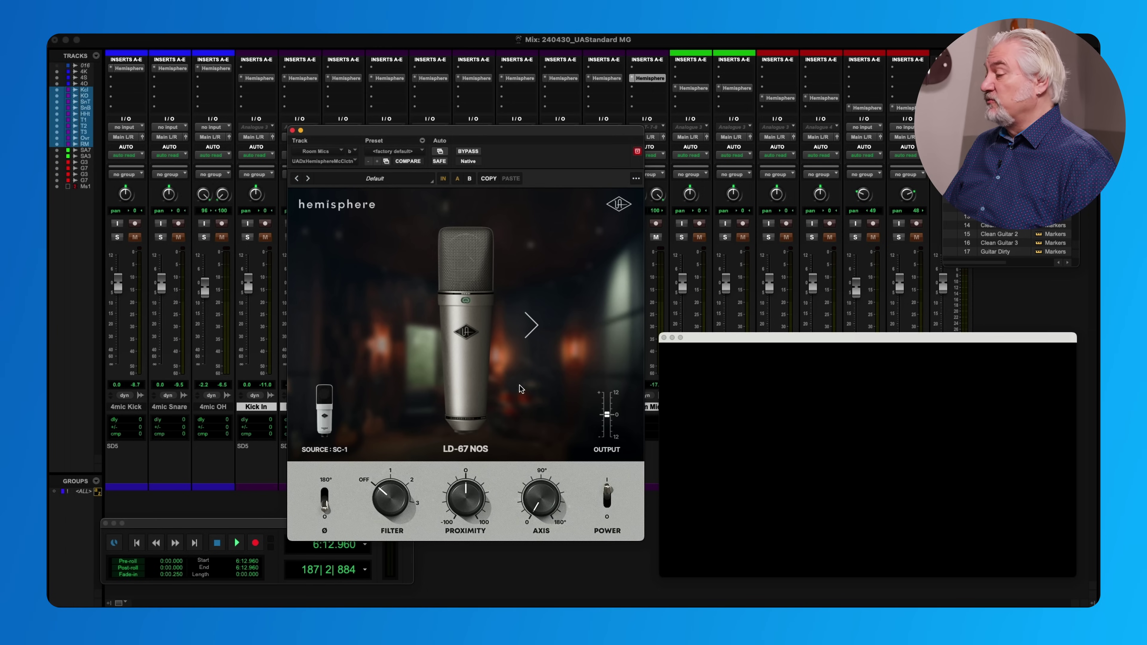
key(space)
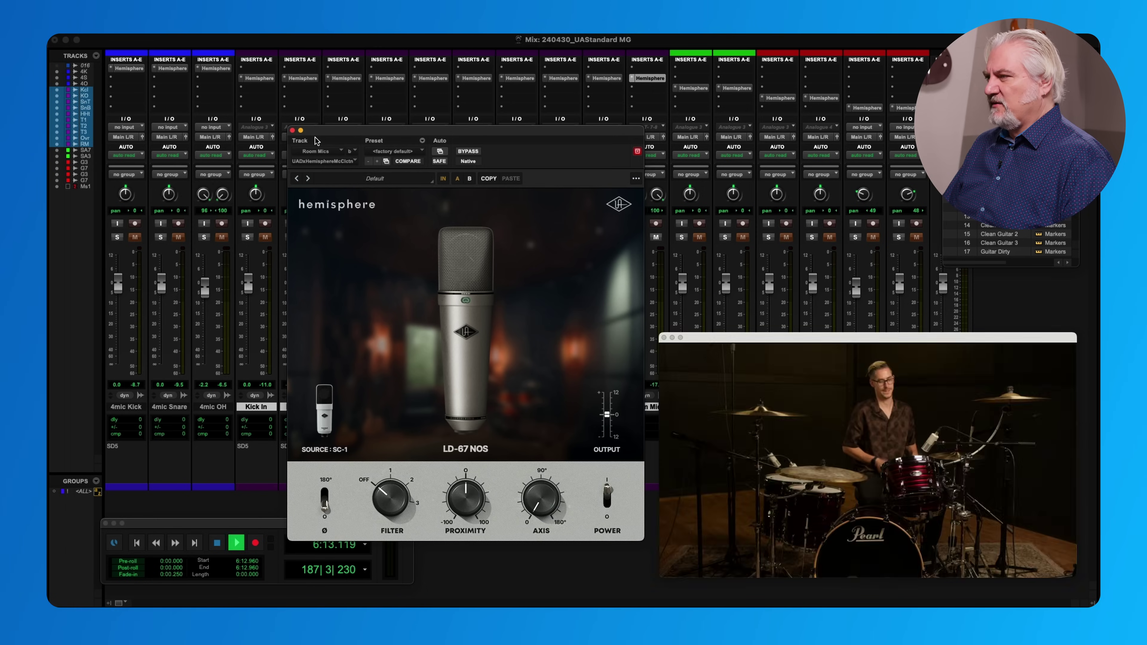
click(292, 131)
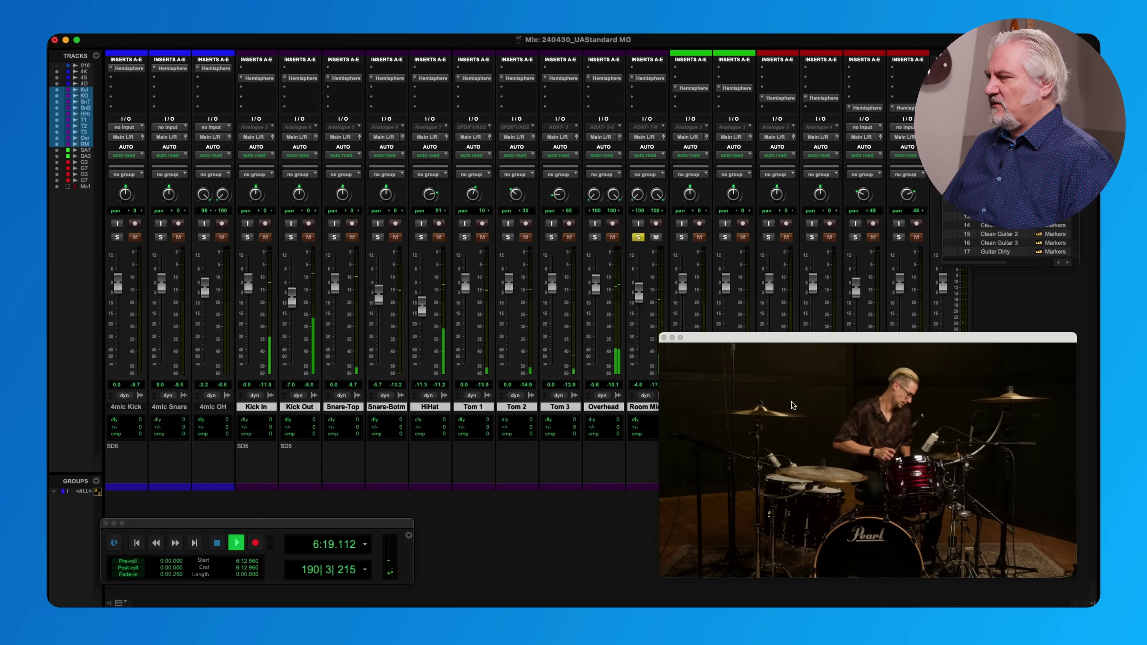
key(space)
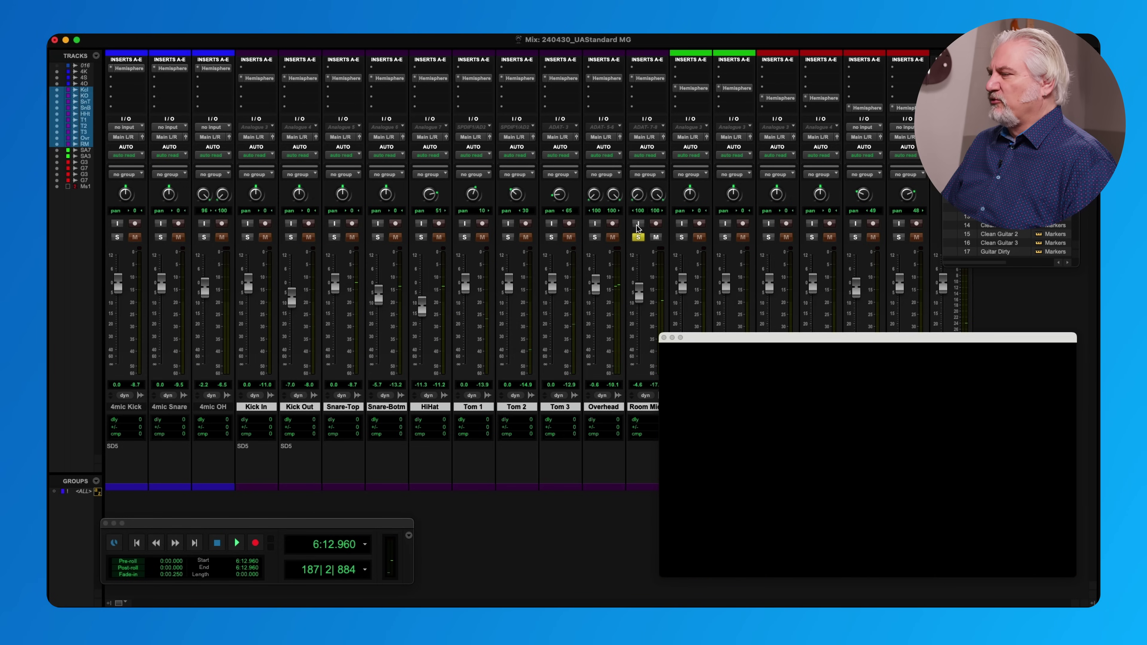
Clear the Room Mics solo and play back the full multi-mic drum kit.
click(638, 237)
key(space)
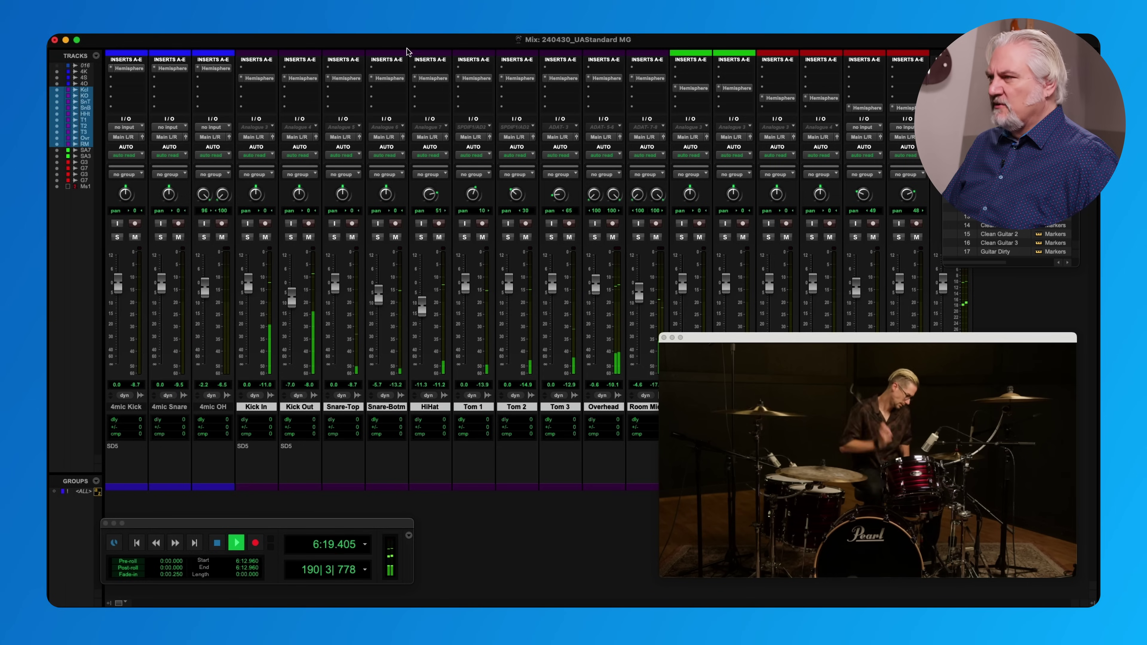
Bypass and re-enable Hemisphere on all selected drum tracks during playback to compare the sound, then stop.
alt+super+click(434, 78)
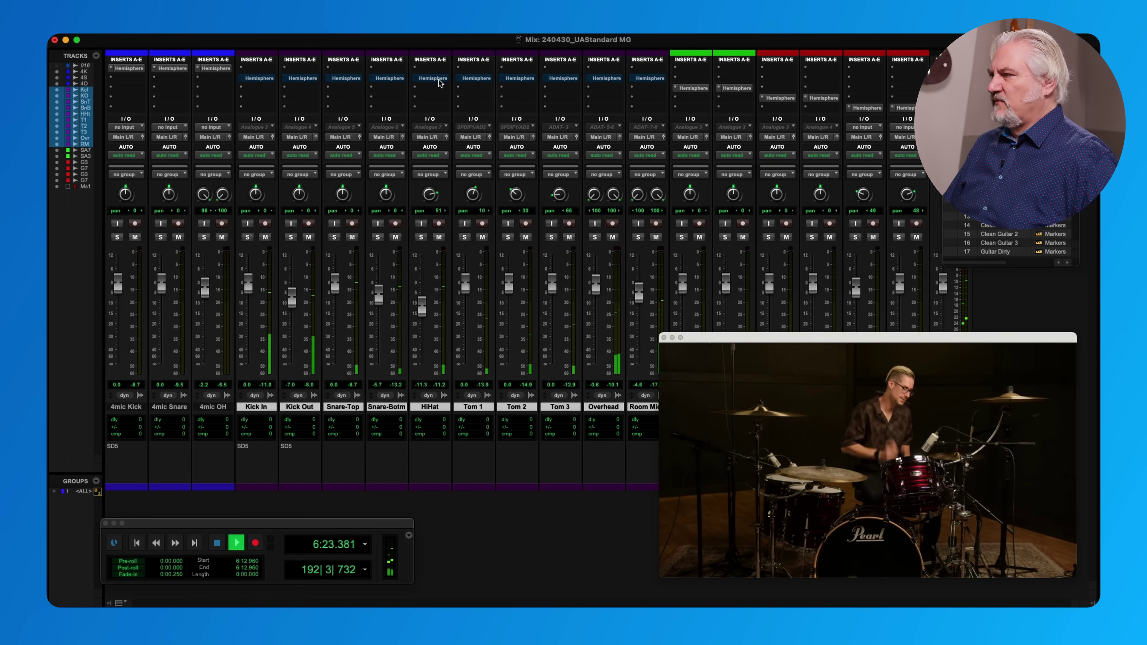
alt+super+click(433, 78)
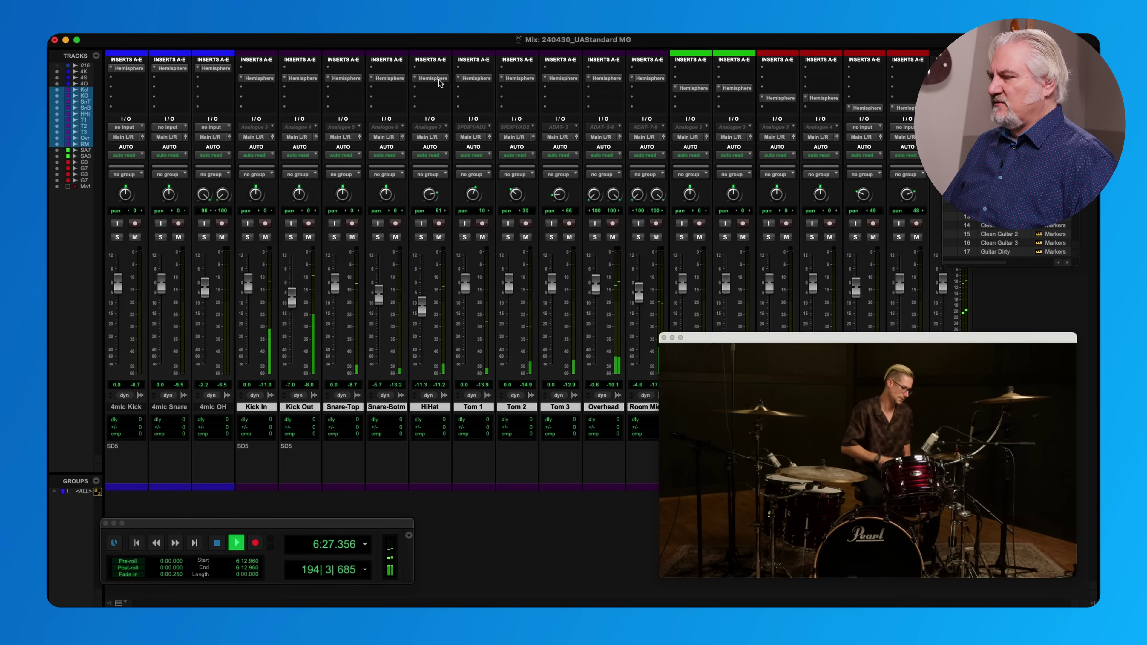
key(space)
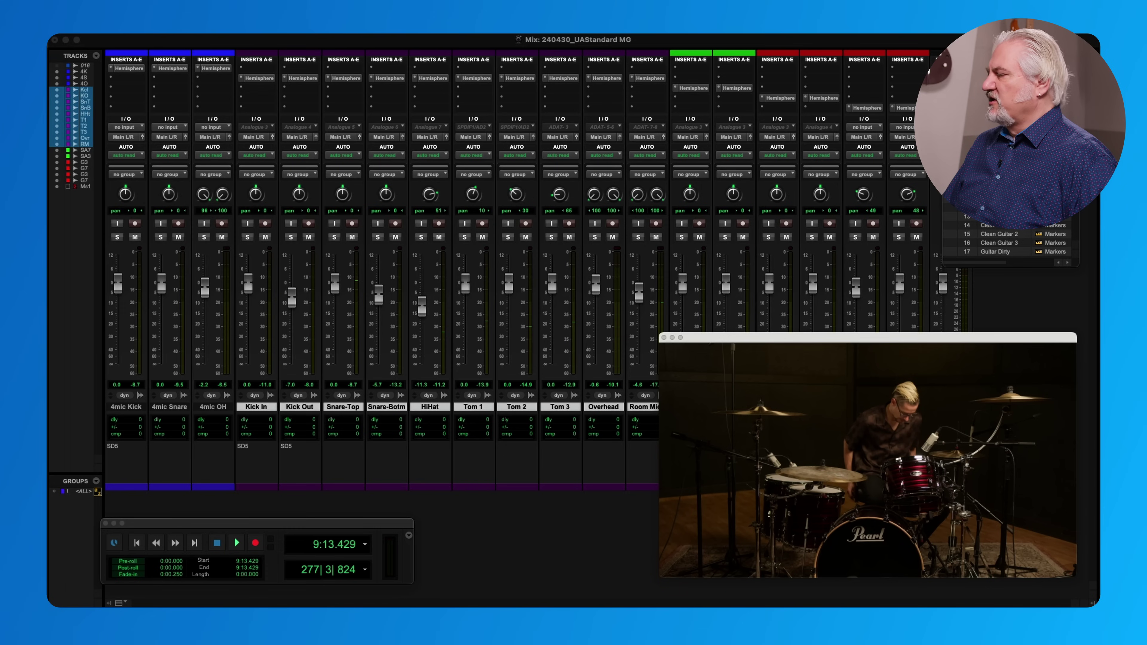
Play from 9:13.429 and compare the kick mics by muting Kick Out and Kick In in turn, then clear both mutes.
key(space)
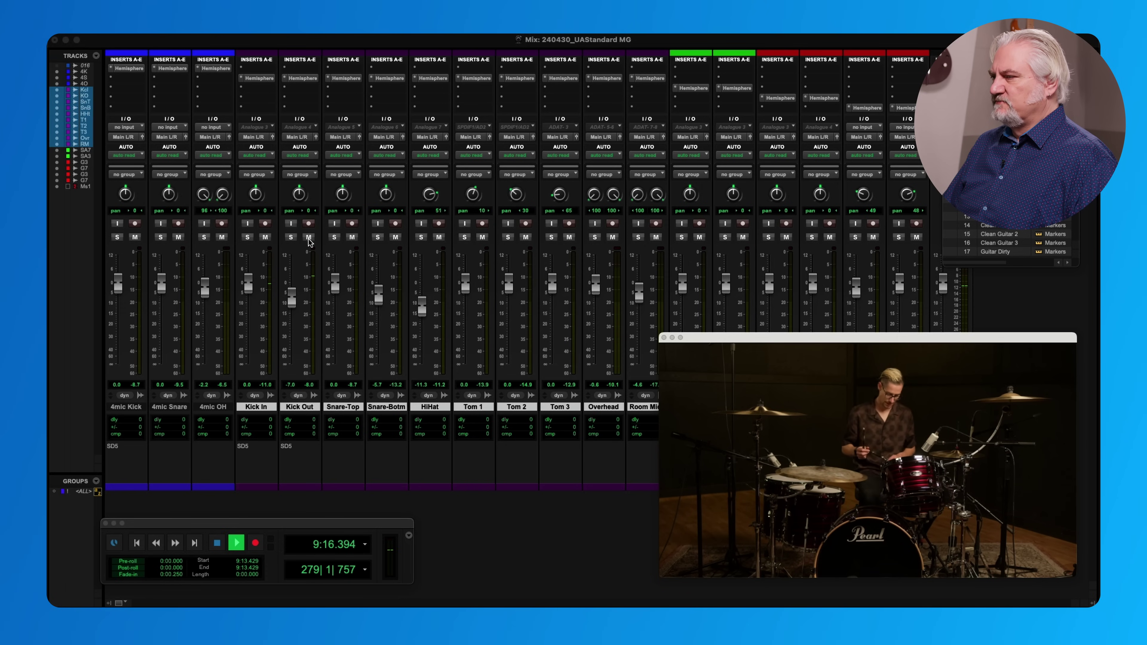
click(309, 238)
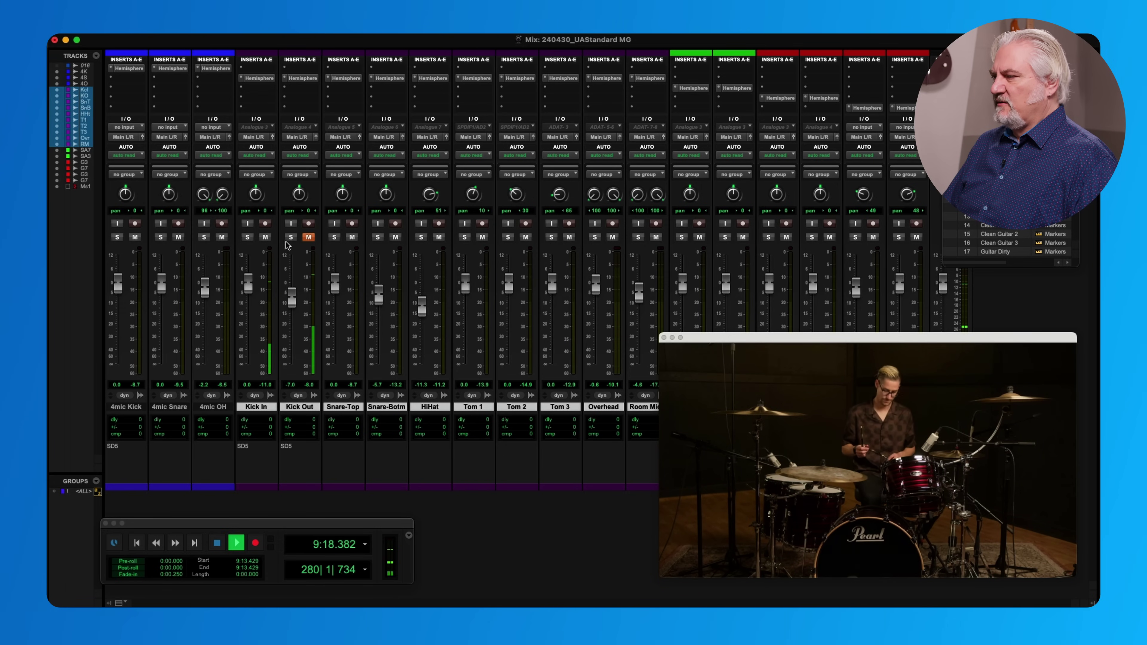
click(264, 237)
click(309, 238)
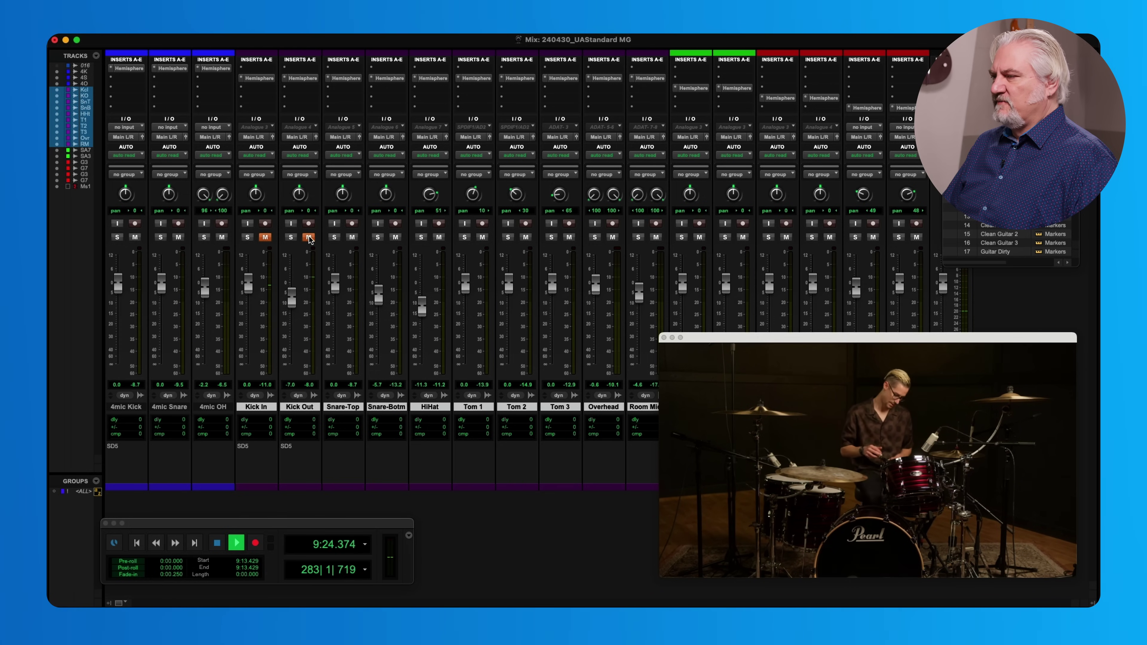
click(265, 238)
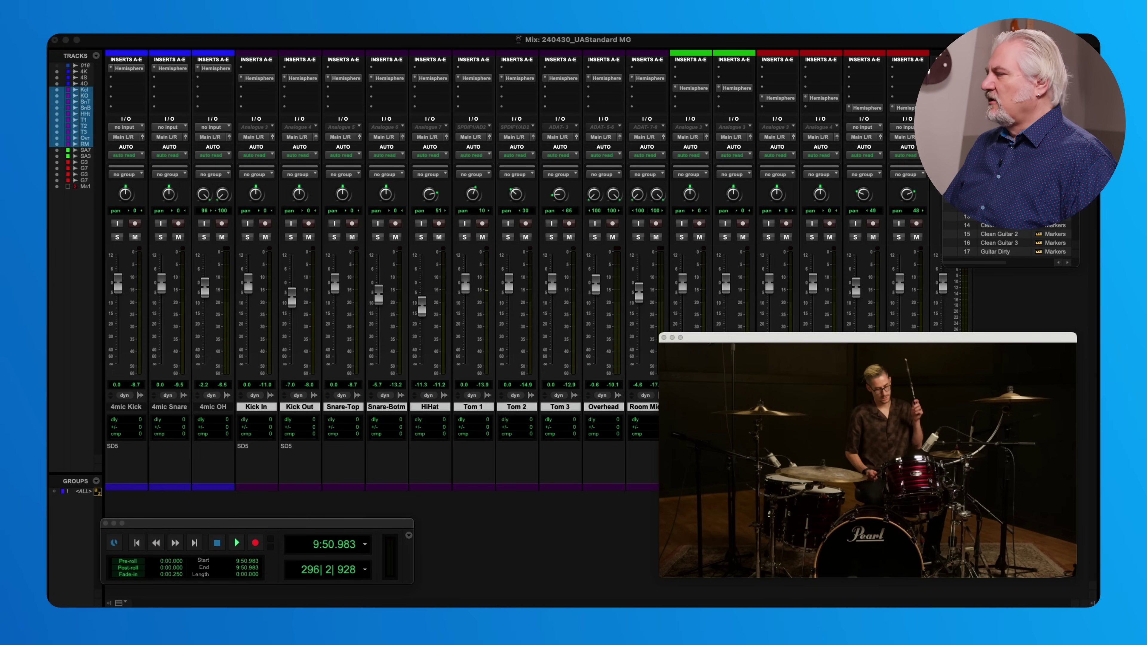
Audition the full drum kit in the sections starting at 9:50.983 and 11:26.559.
key(space)
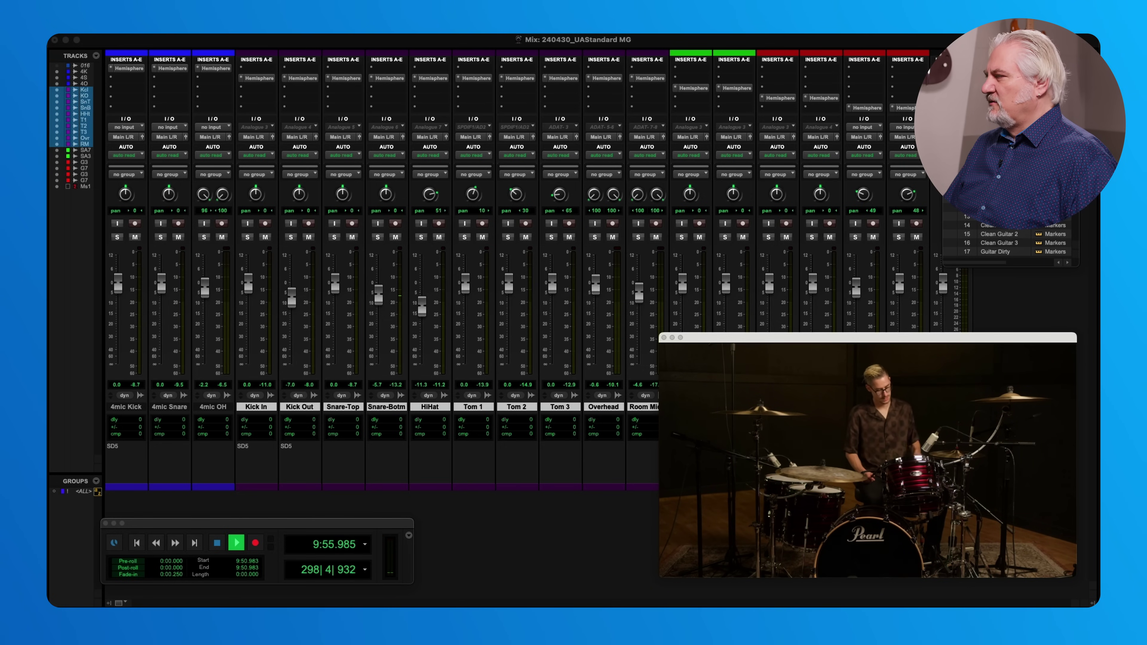
key(period)
key(1)
key(5)
key(period)
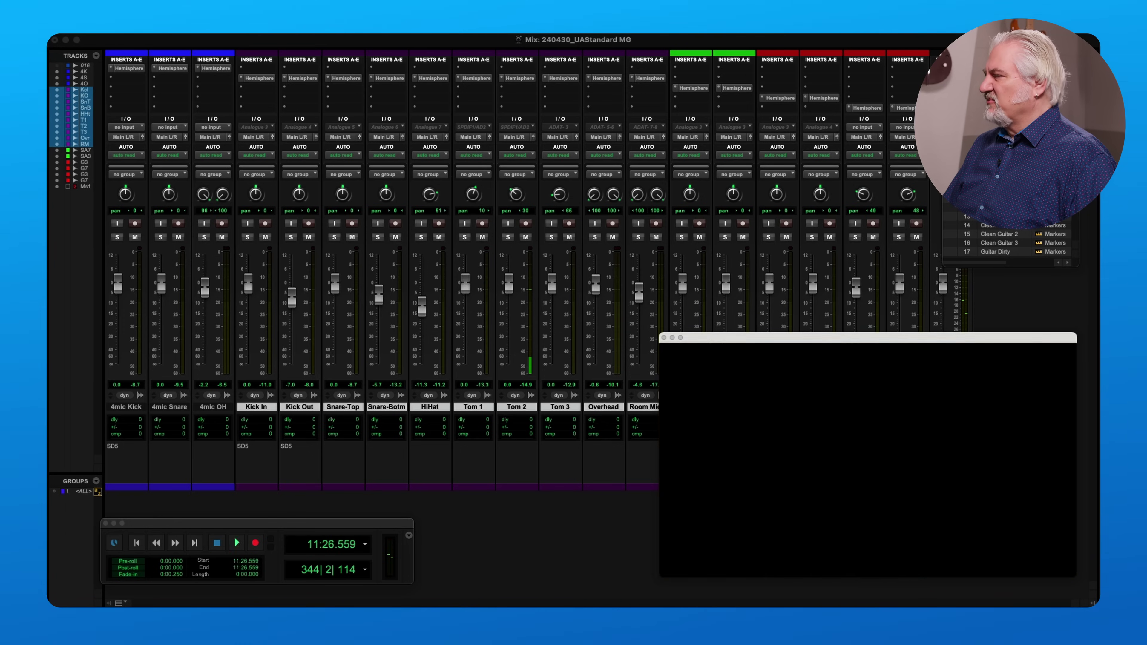
key(space)
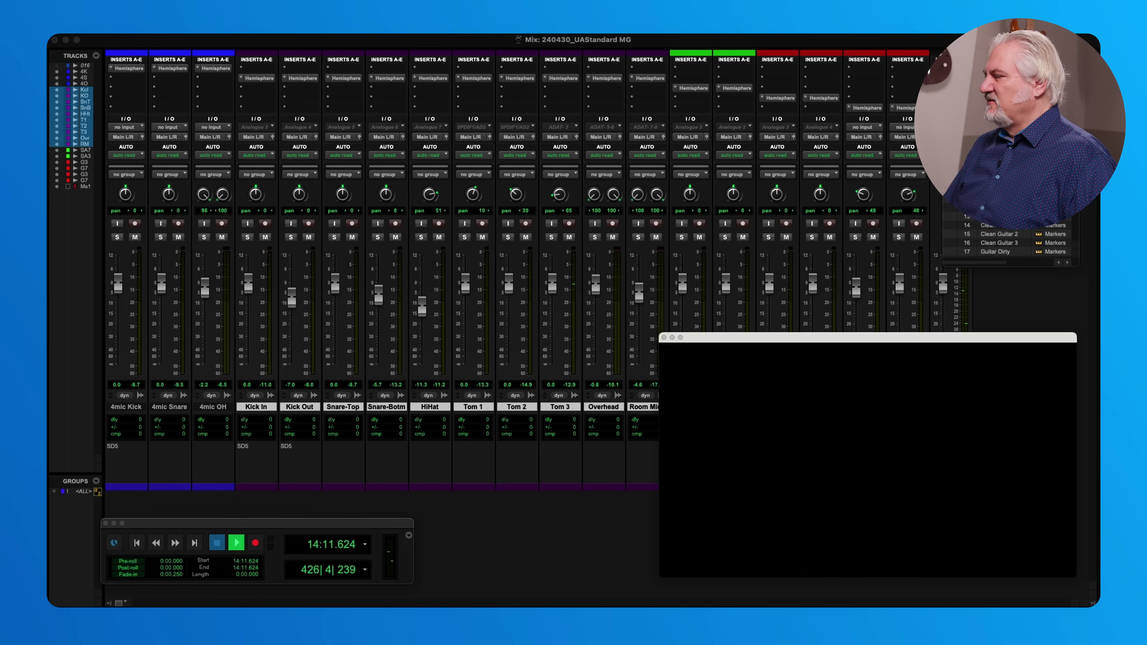
Audition the drum kit section starting at 12:52.955, then stop playback.
key(space)
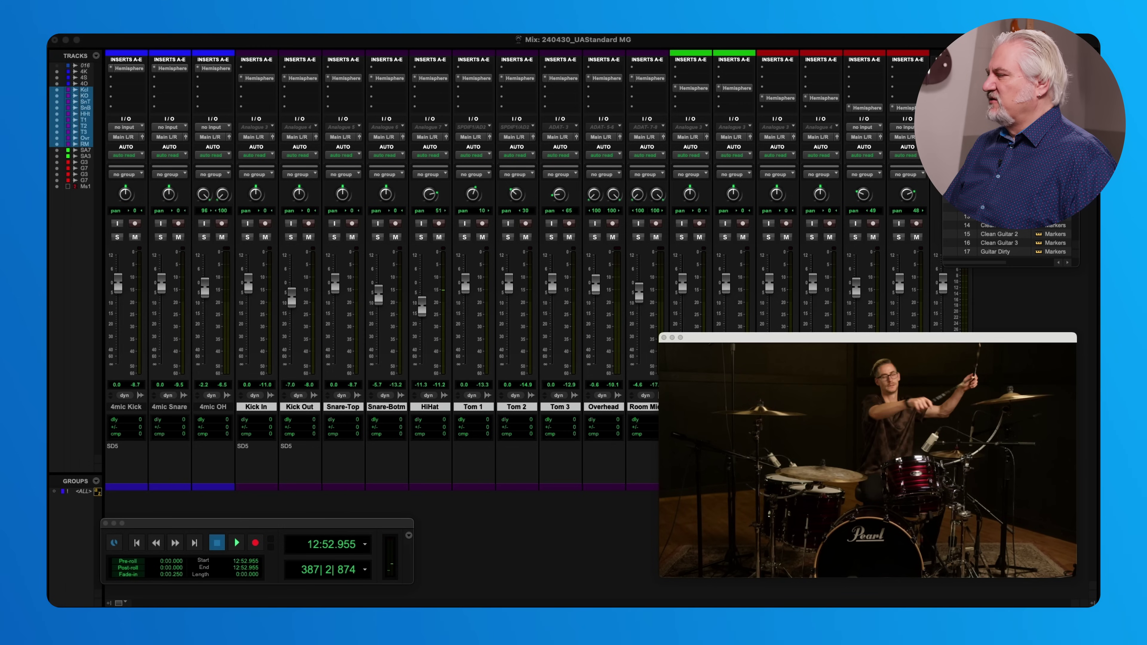
key(space)
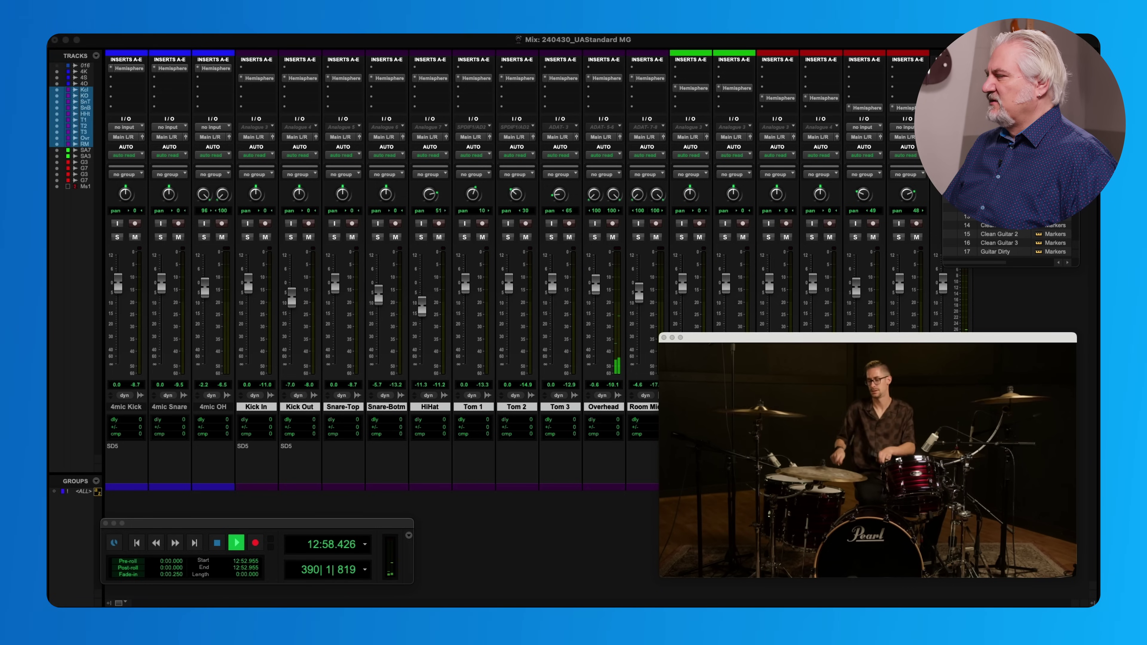
key(space)
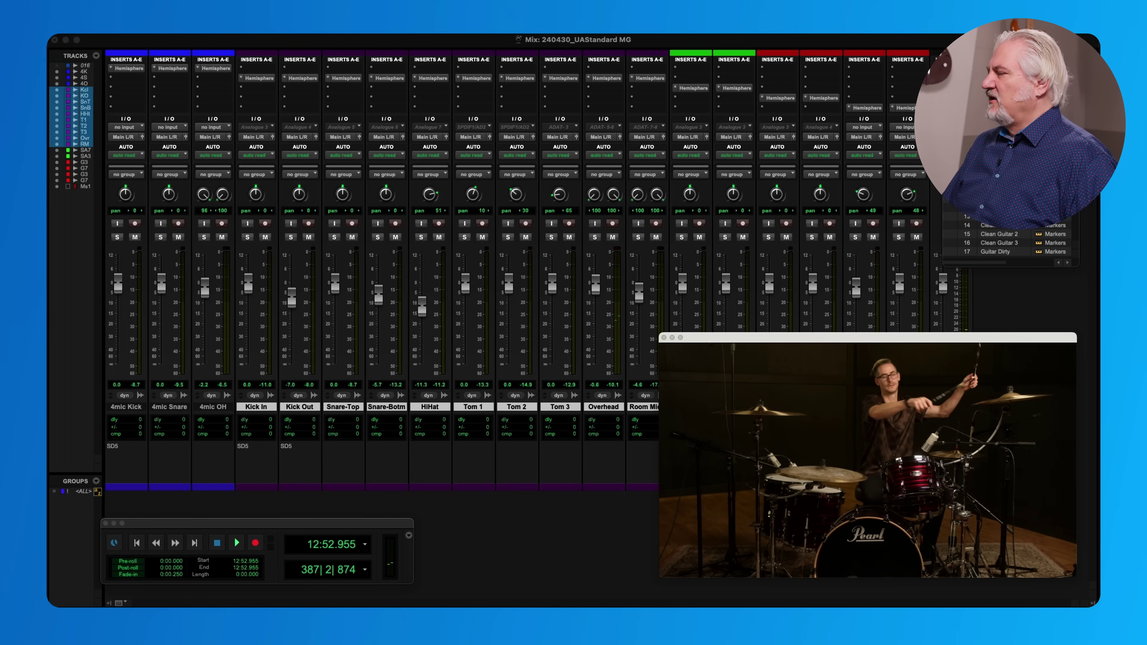
Play the drum section from 15:04.893, comparing Hemisphere bypassed and active on all selected drum tracks, then stop.
key(Tab)
key(space)
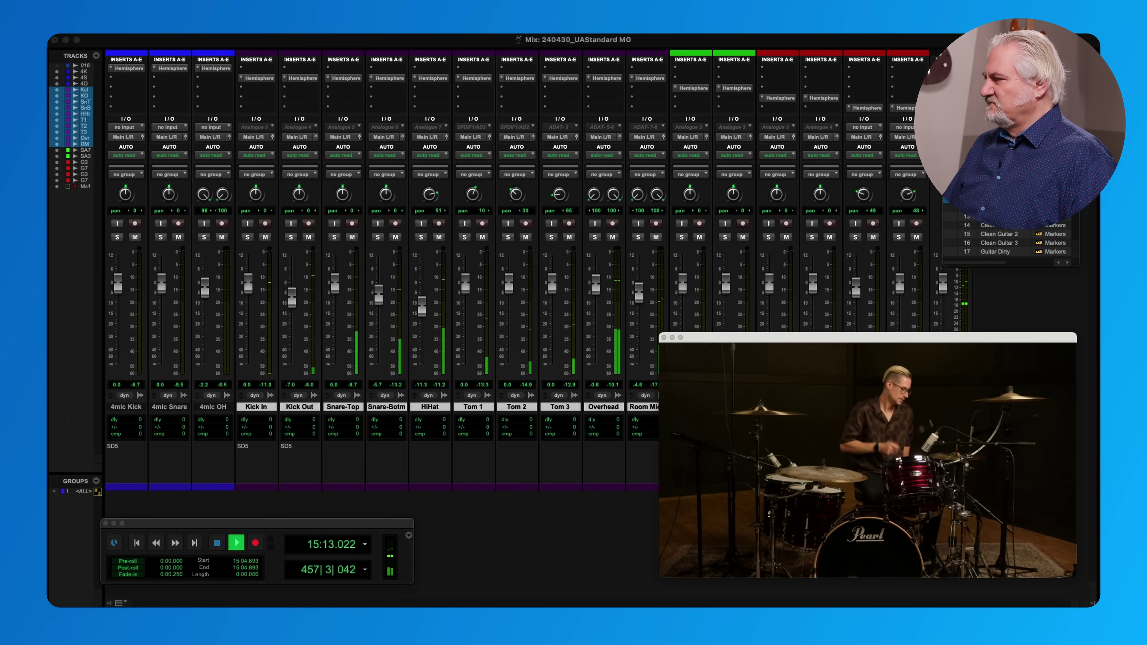
alt+click(384, 78)
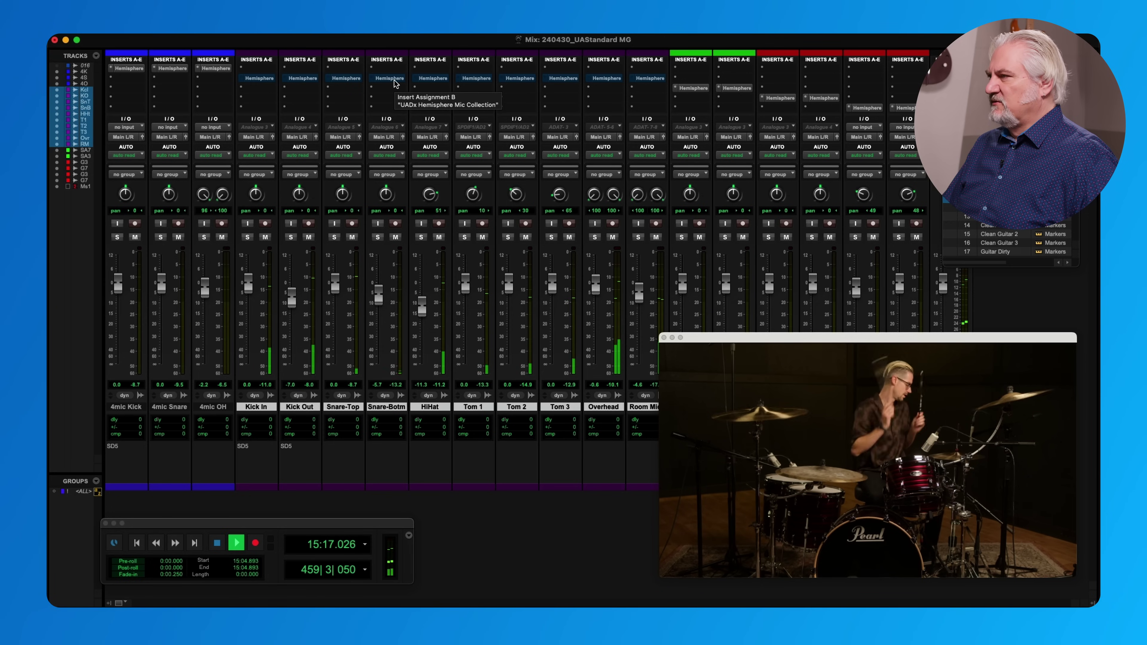
alt+super+click(394, 80)
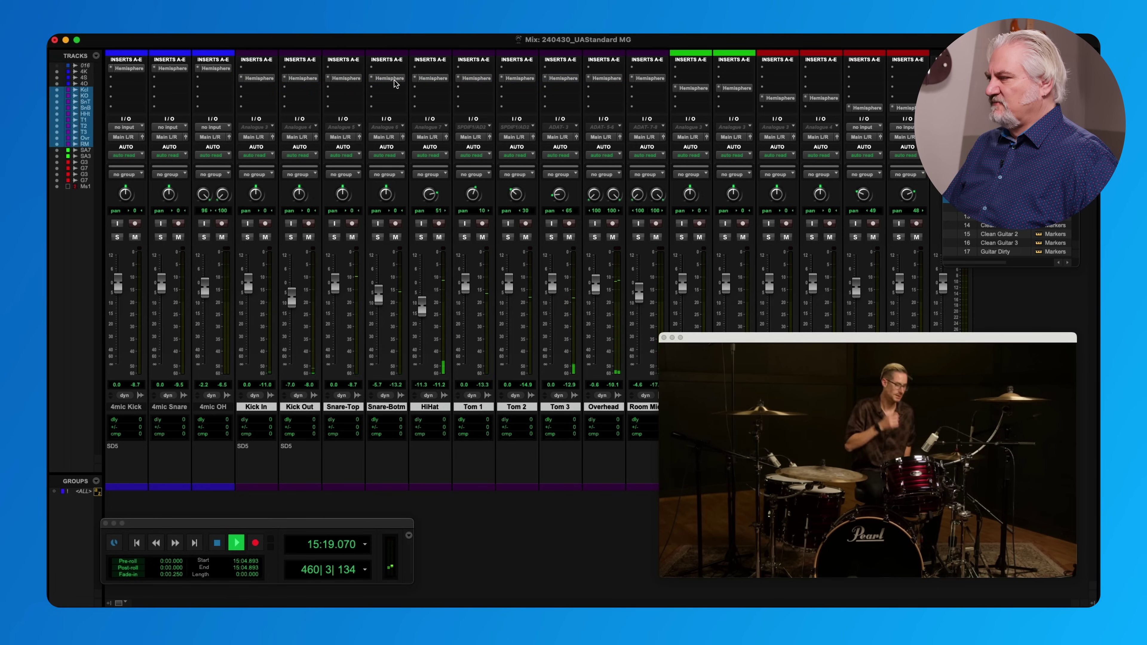
key(space)
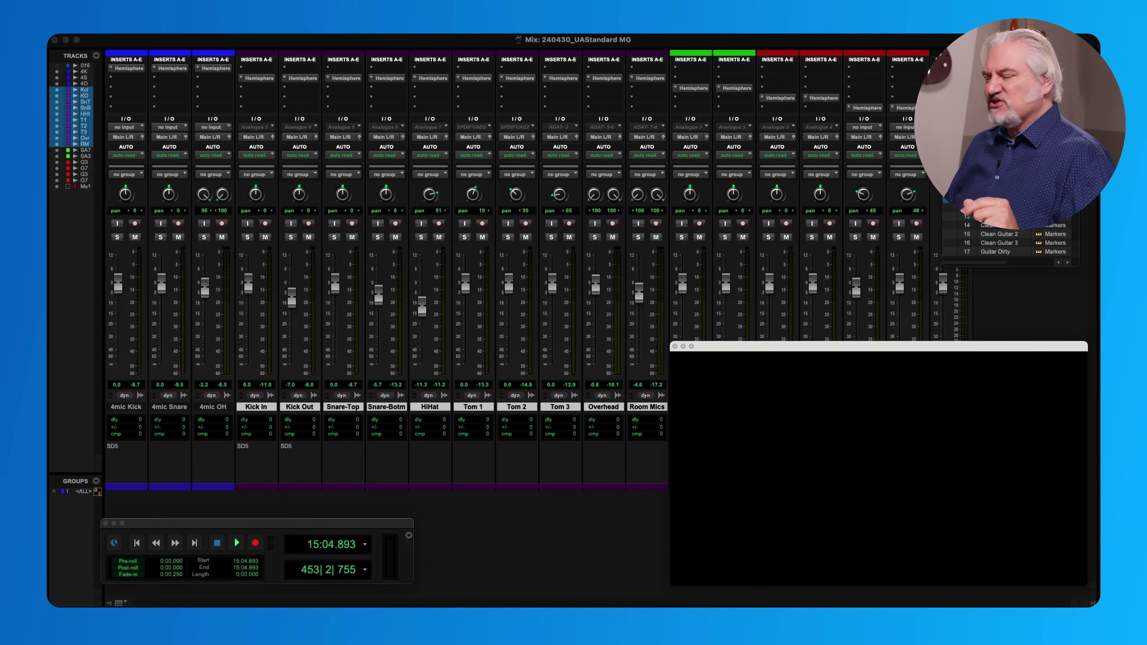
Play the saxophone section from the 17:14.070 marker and open the first saxophone track's Hemisphere plug-in, clear of the video window.
click(979, 225)
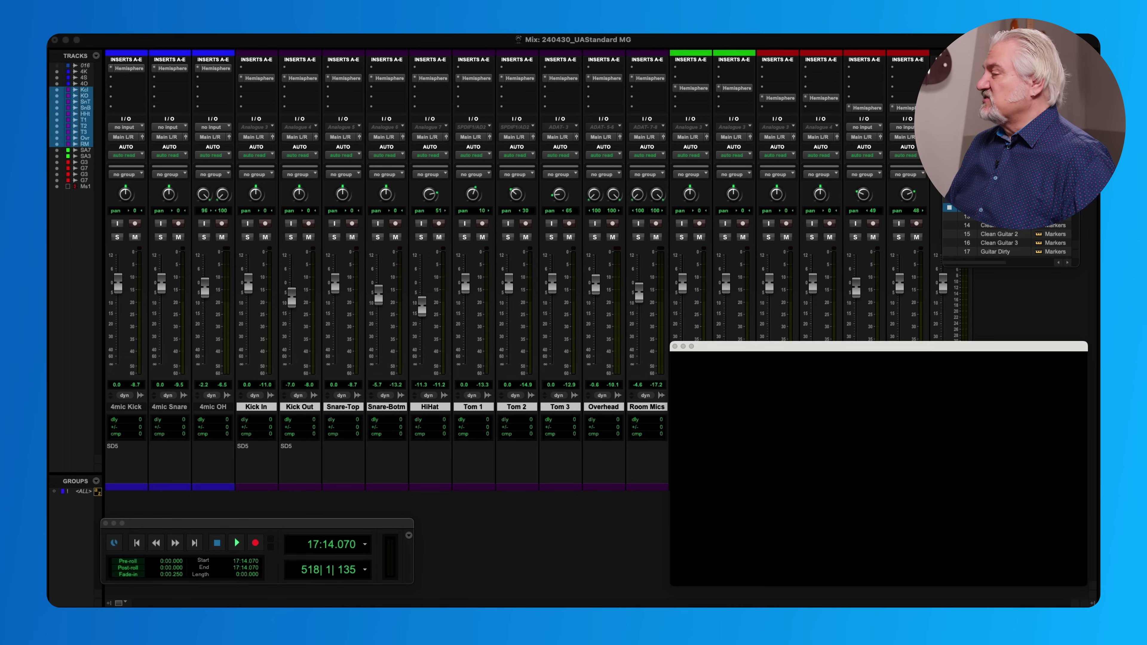
key(space)
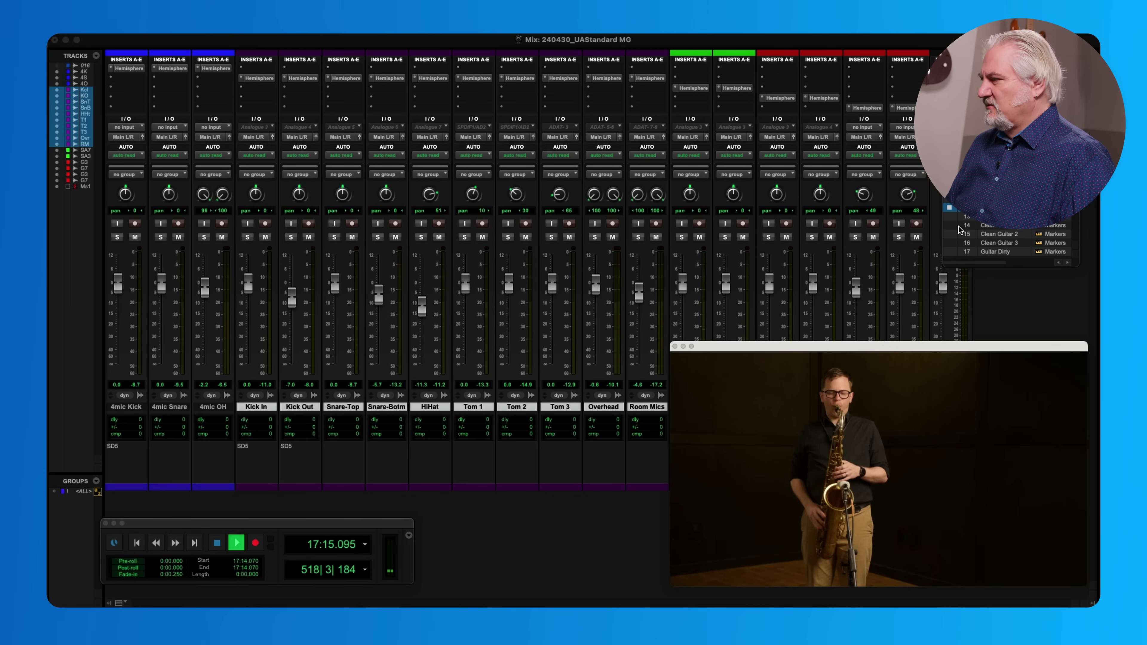
click(693, 88)
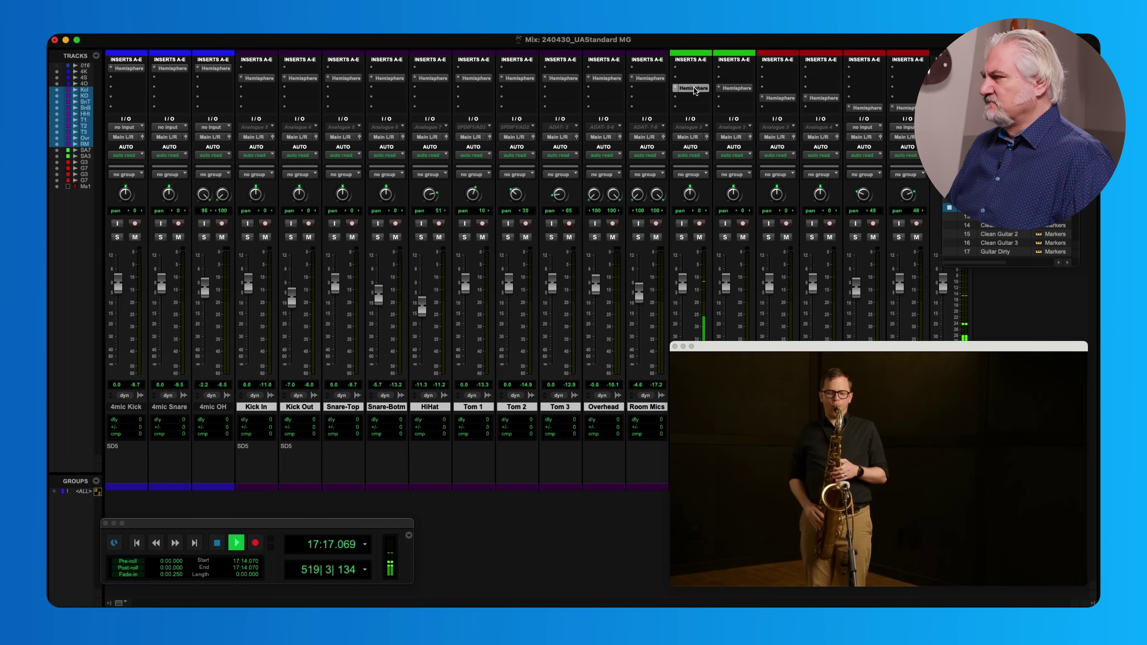
click(598, 128)
drag(598, 128, 589, 108)
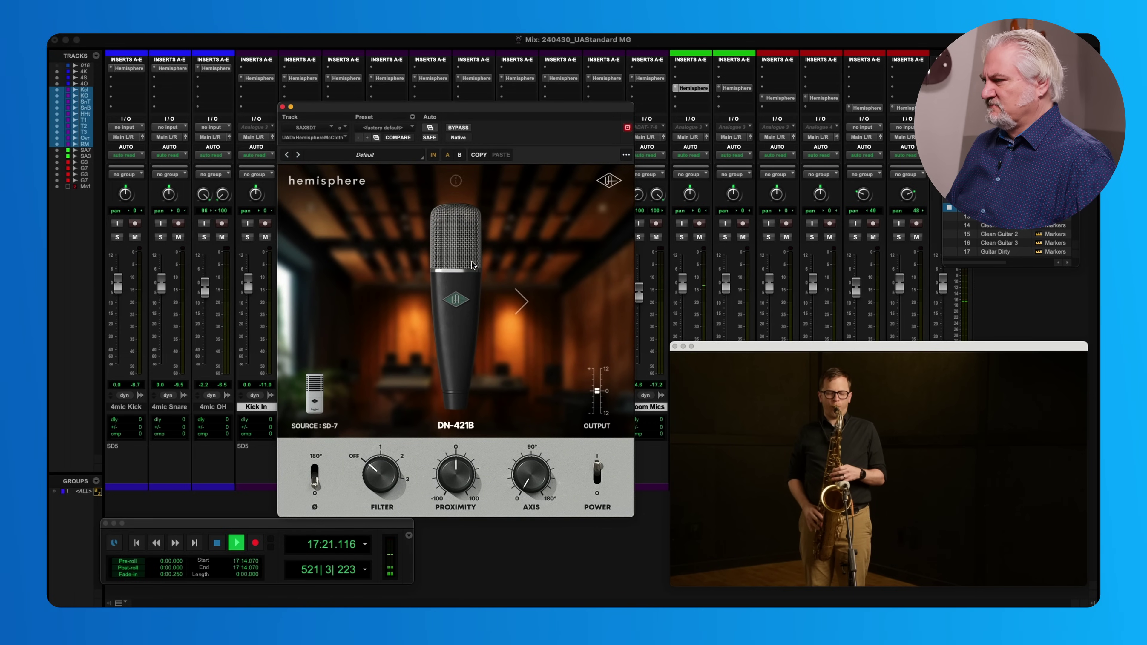
Audition DN-441 and RB-160 as destination mics, return to DN-421B, and compare against the bypassed sound.
click(450, 280)
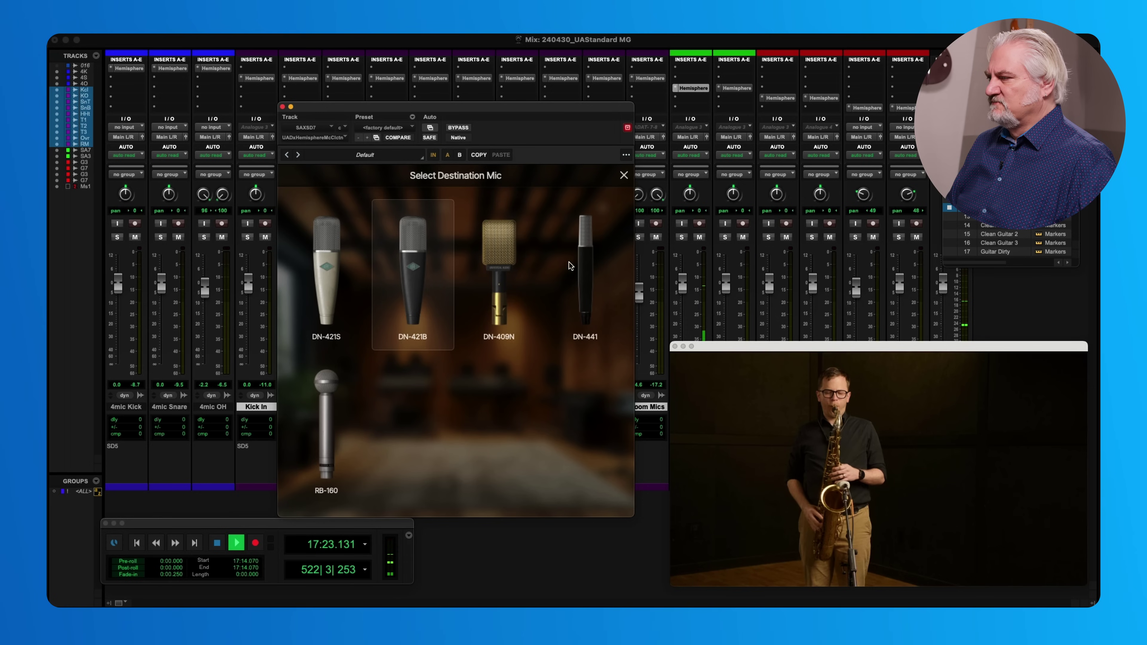
click(590, 265)
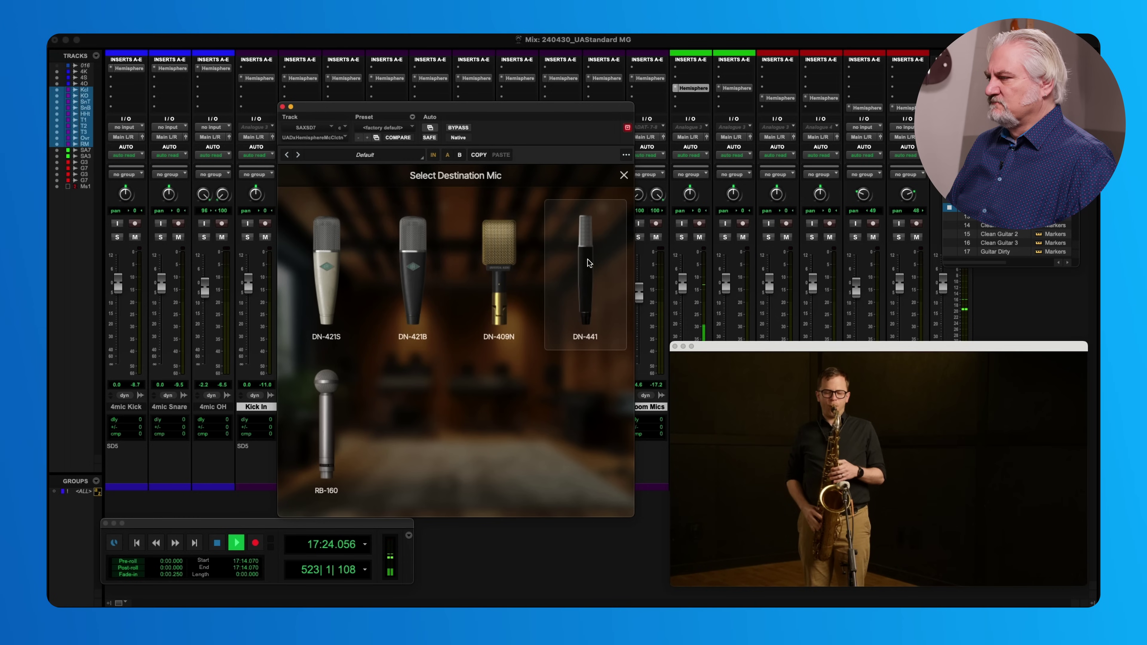
click(458, 128)
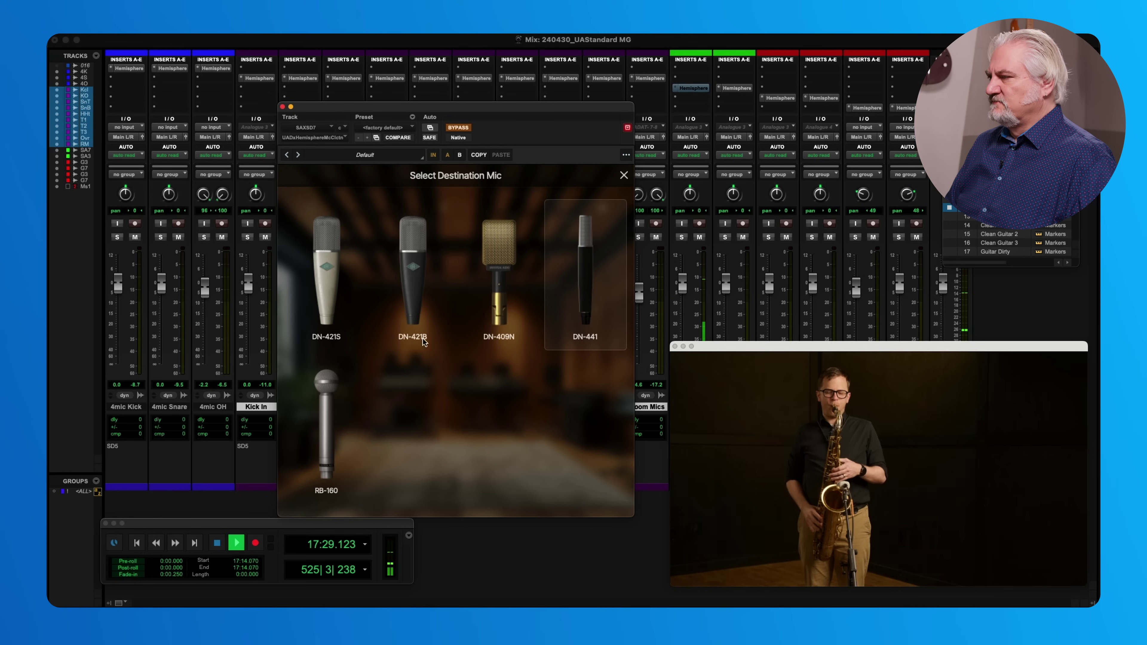
click(459, 129)
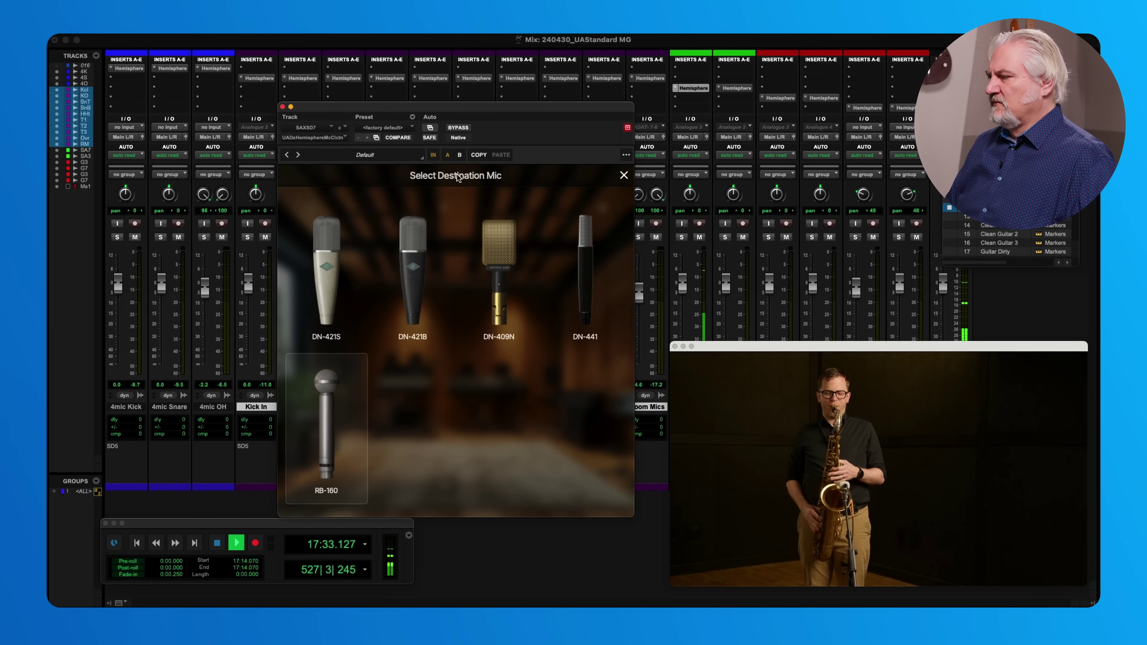
click(412, 255)
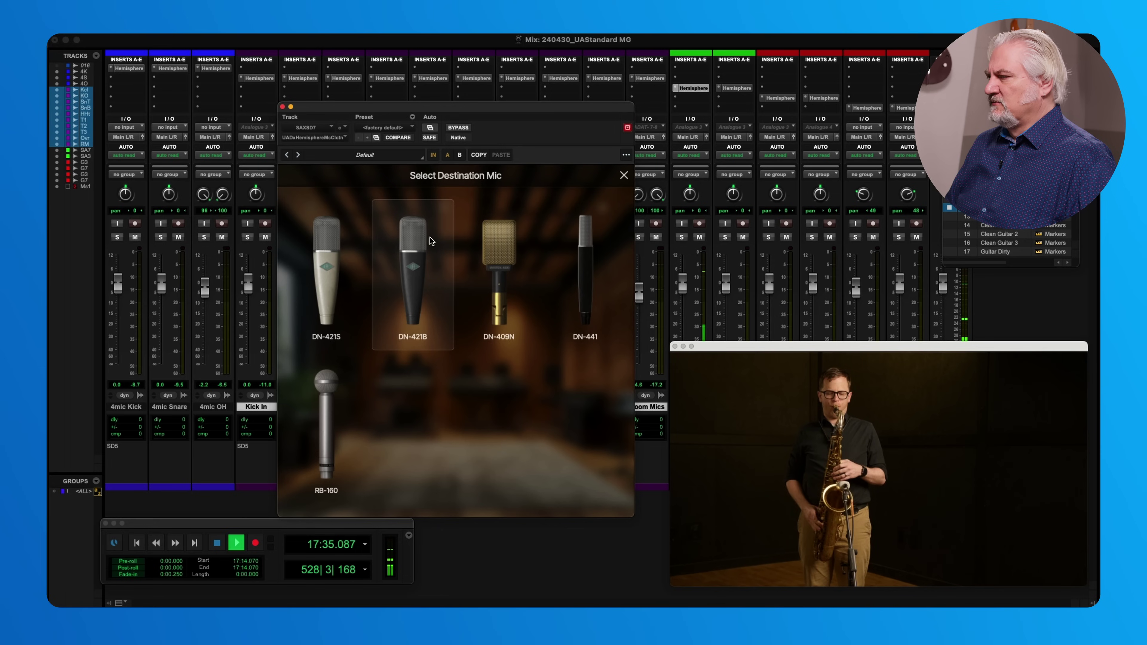
click(459, 129)
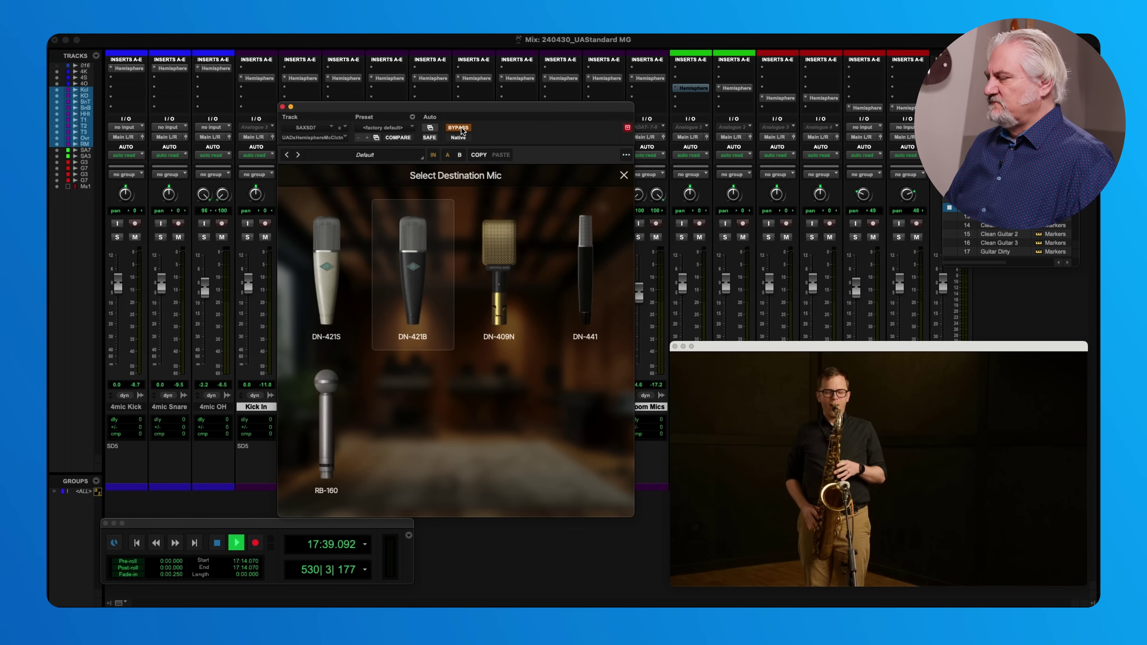
click(459, 128)
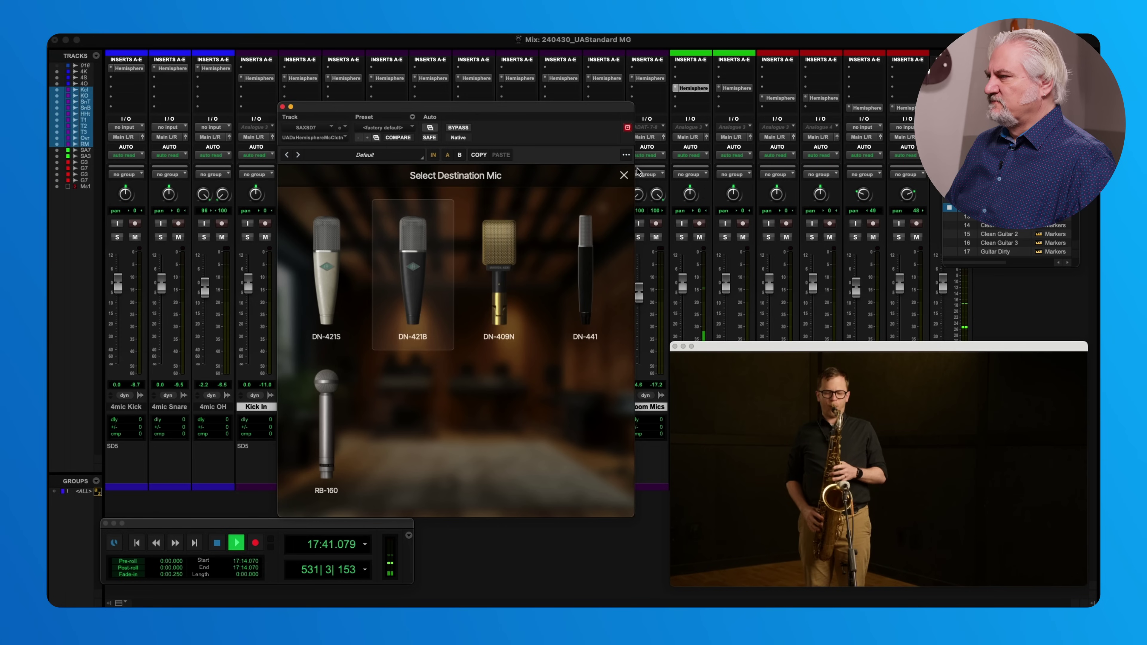
Close the destination mic selection and audition the Filter settings up to 3, returning the filter to Off.
click(624, 175)
drag(380, 477, 393, 352)
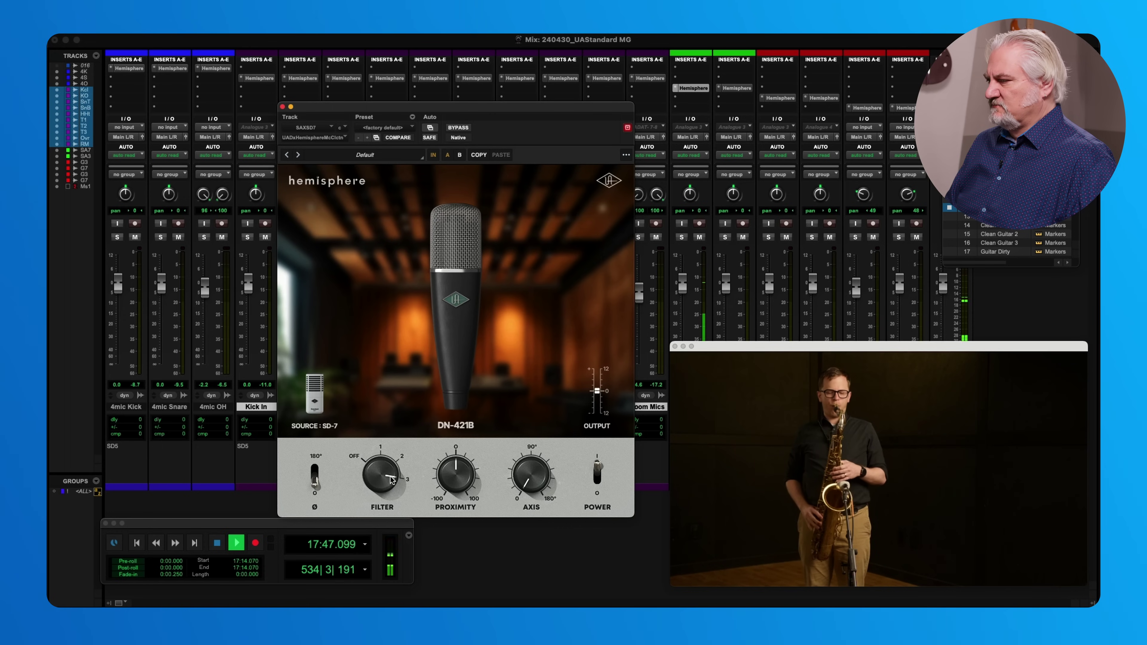
drag(386, 473, 376, 539)
drag(379, 466, 378, 483)
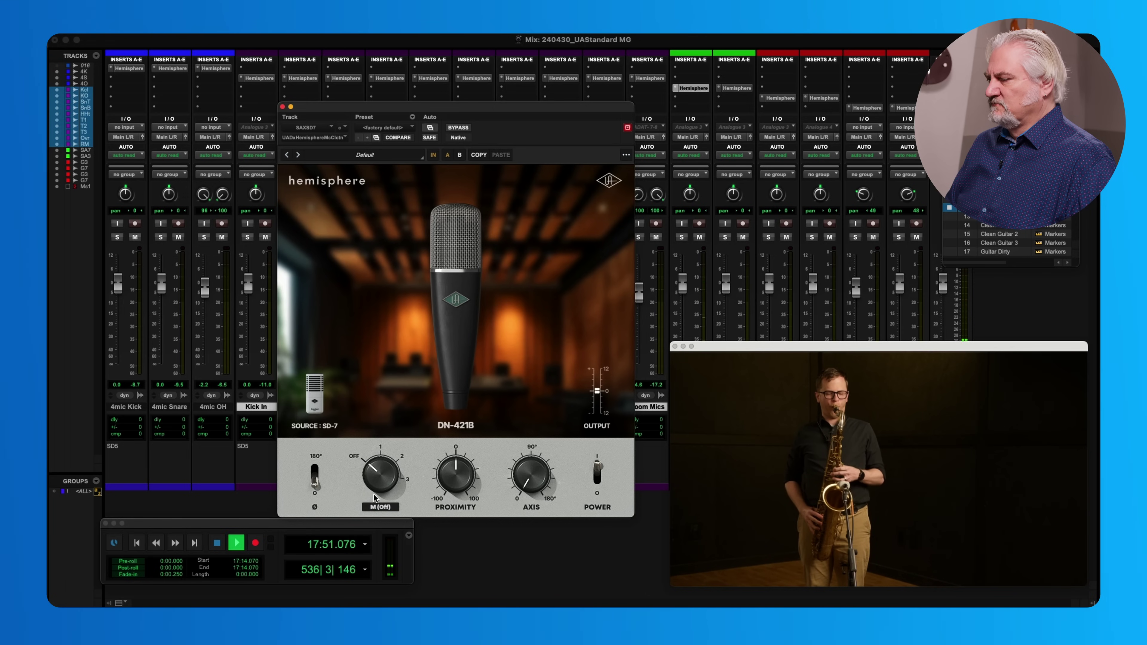
Audition the Proximity and Axis controls across their ranges, returning Proximity to 0 and Axis to 0°.
drag(450, 475, 454, 416)
drag(459, 473, 457, 542)
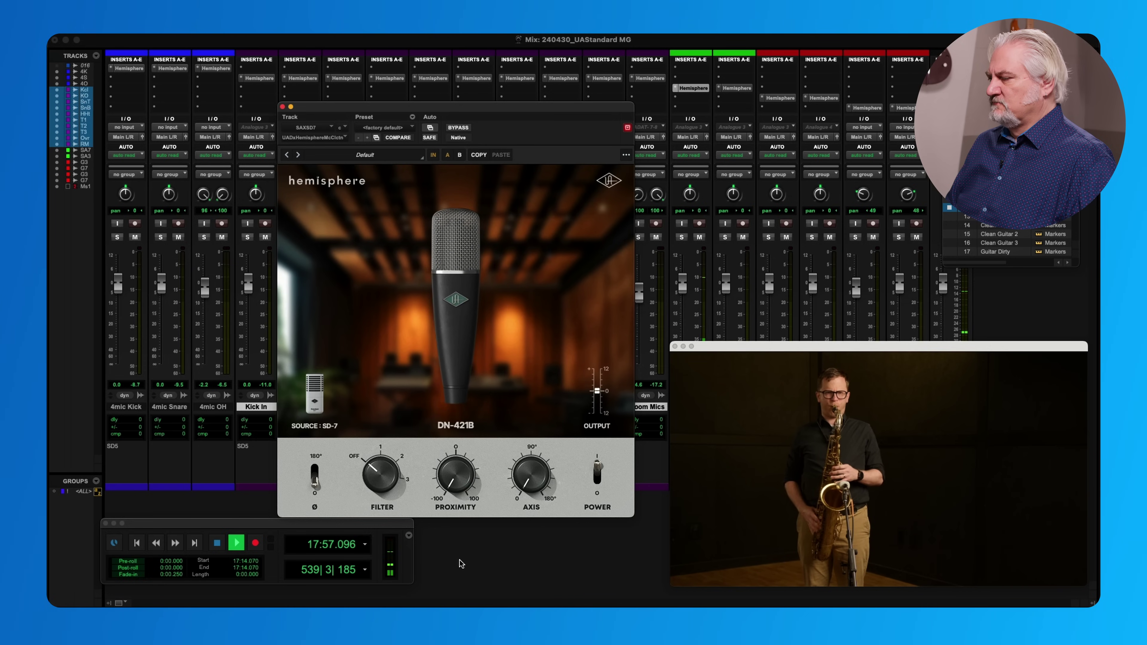
drag(453, 487, 460, 434)
drag(531, 474, 540, 398)
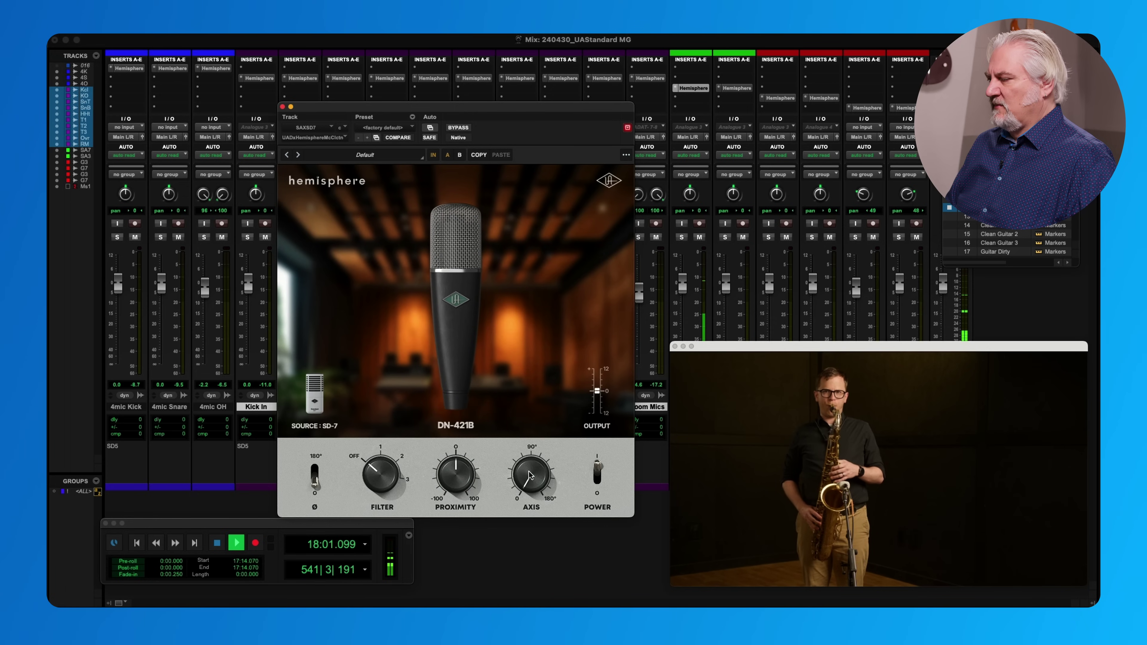
drag(524, 468, 532, 574)
Stop playback and close the saxophone Hemisphere plug-in, going to the marker at 20:08.527.
key(space)
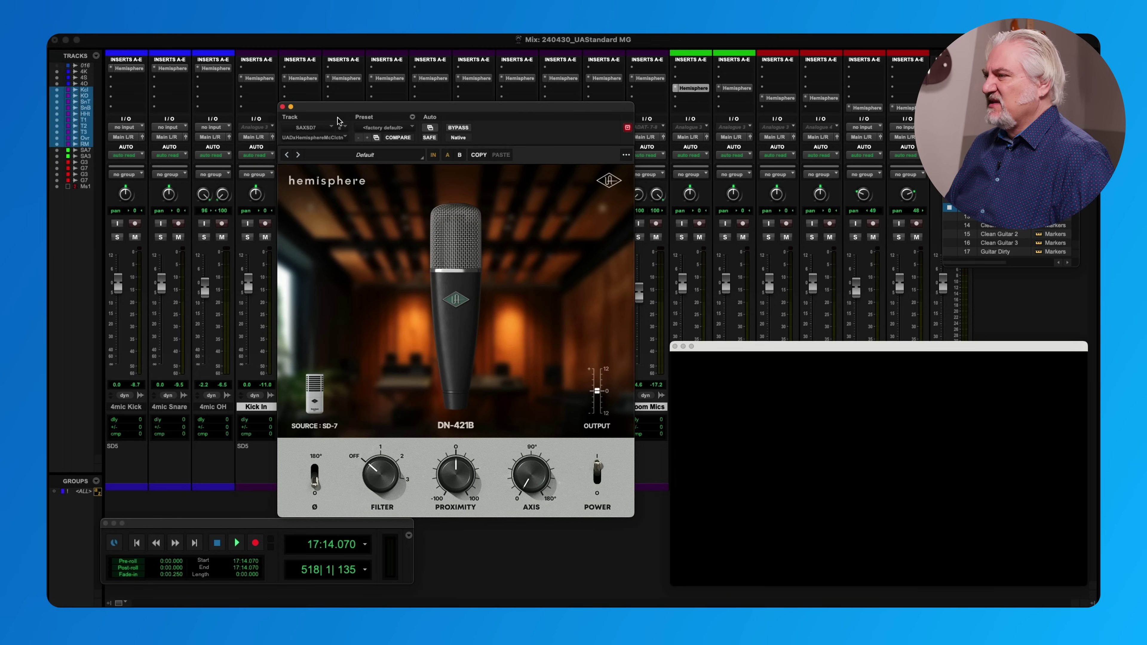
click(282, 108)
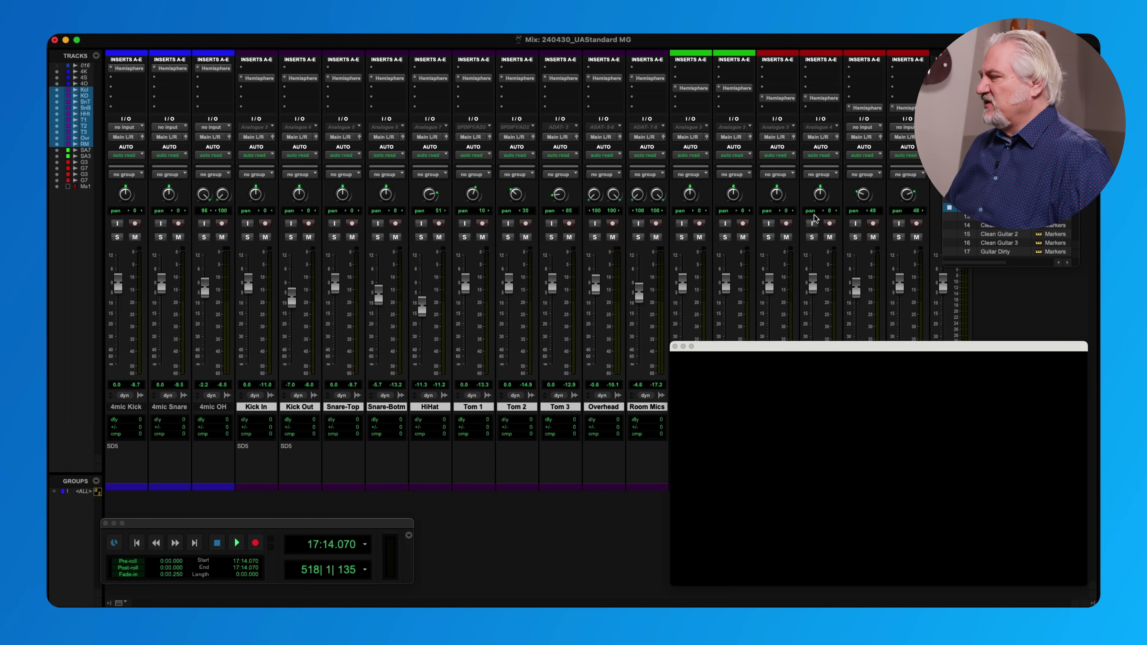
click(966, 216)
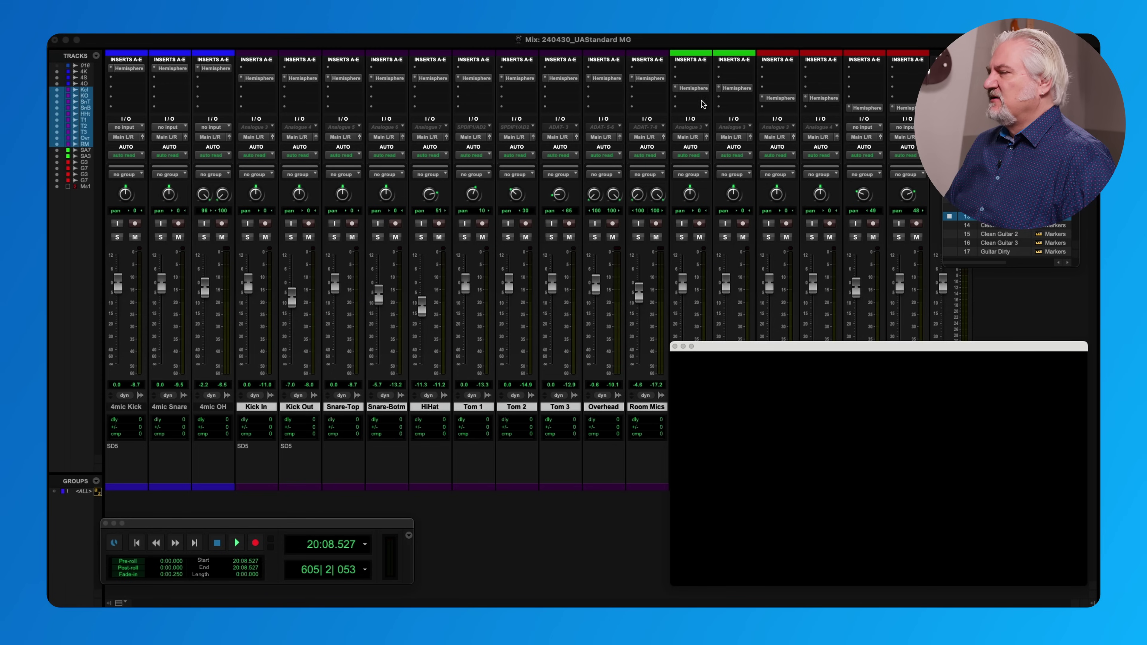
Open Hemisphere on the SAXSD3 track, start playback, and audition the DN-57 destination mic against the bypassed sound.
click(741, 88)
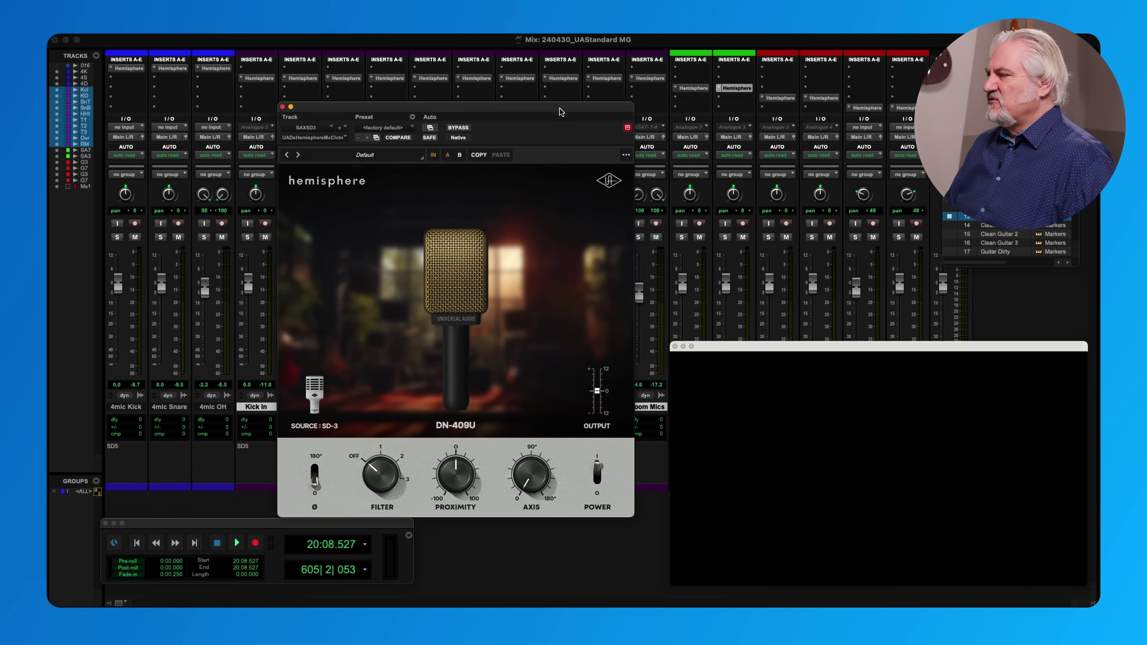
key(space)
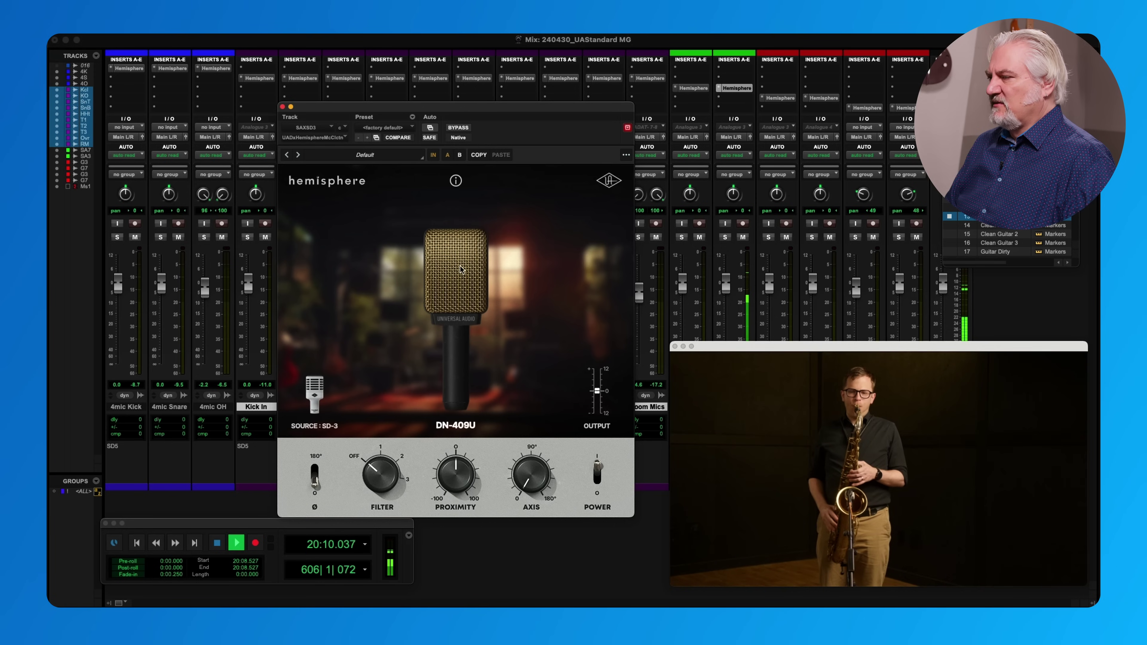
click(460, 269)
click(329, 277)
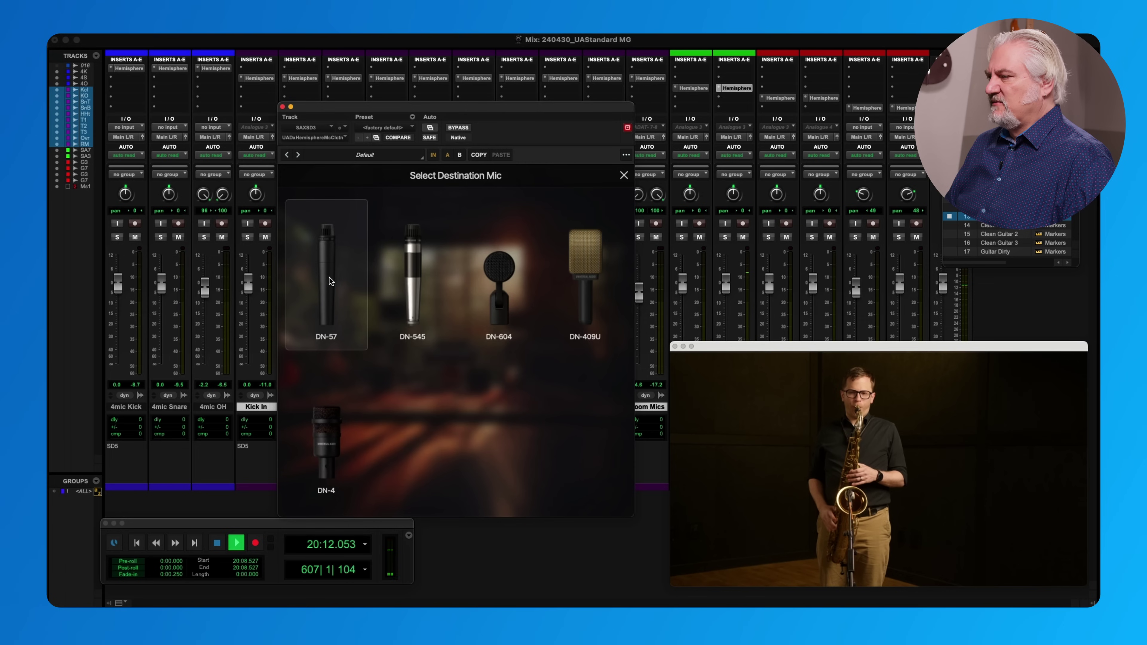
click(461, 129)
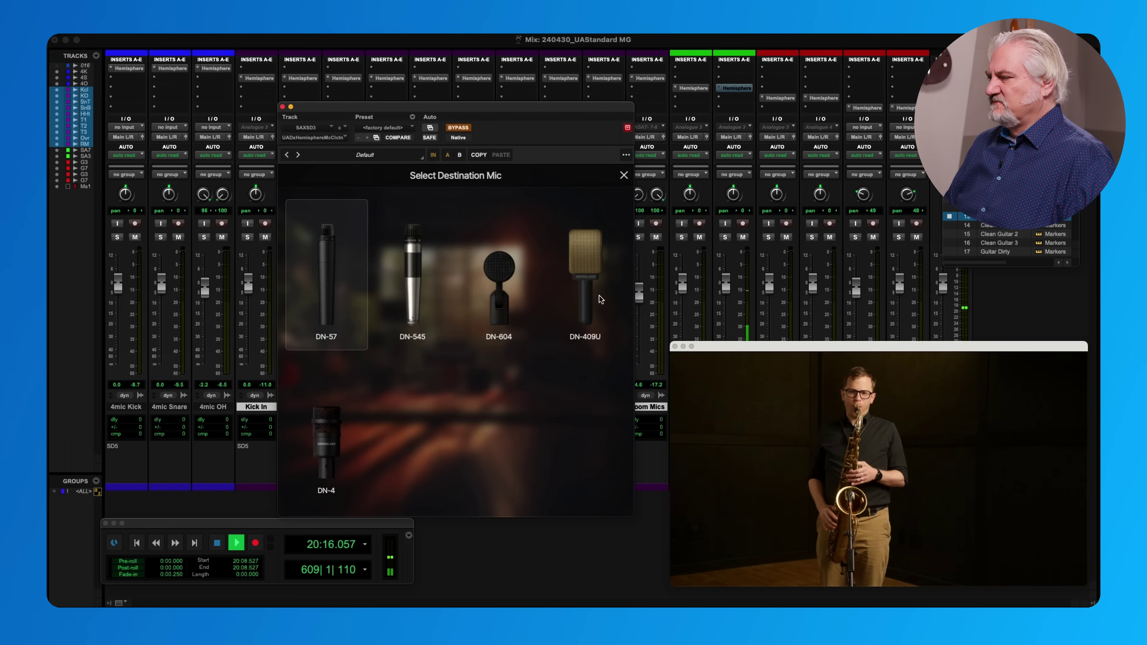
Audition DN-409U with the bypass switched off, and choose DN-4 as destination mic, closing the mic selection.
click(588, 256)
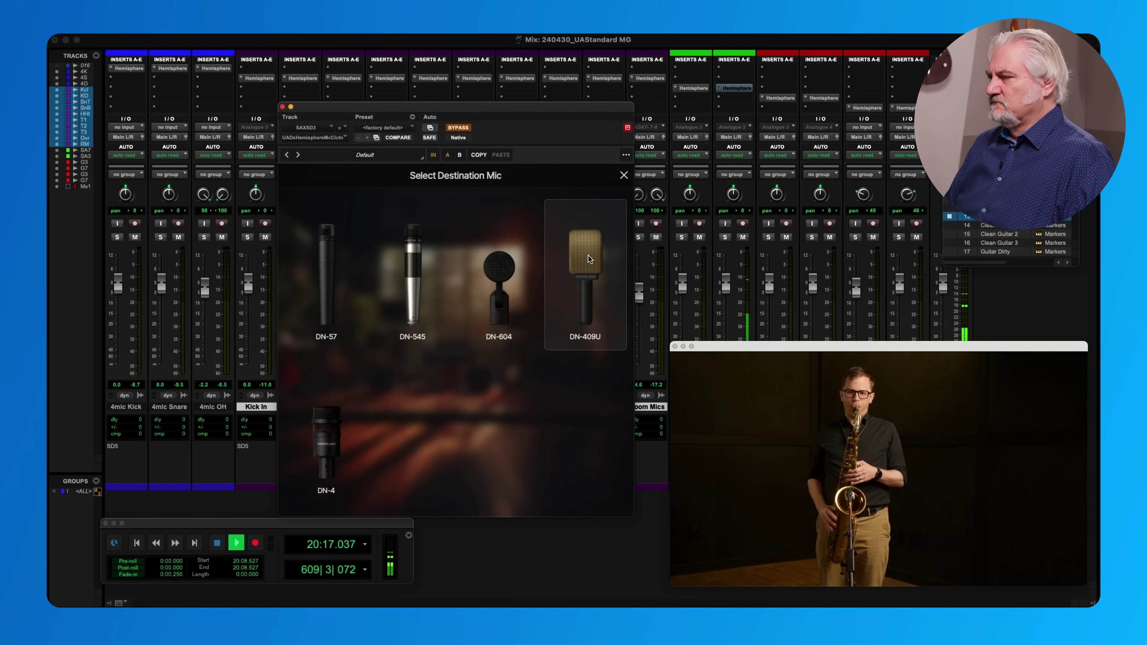
click(457, 128)
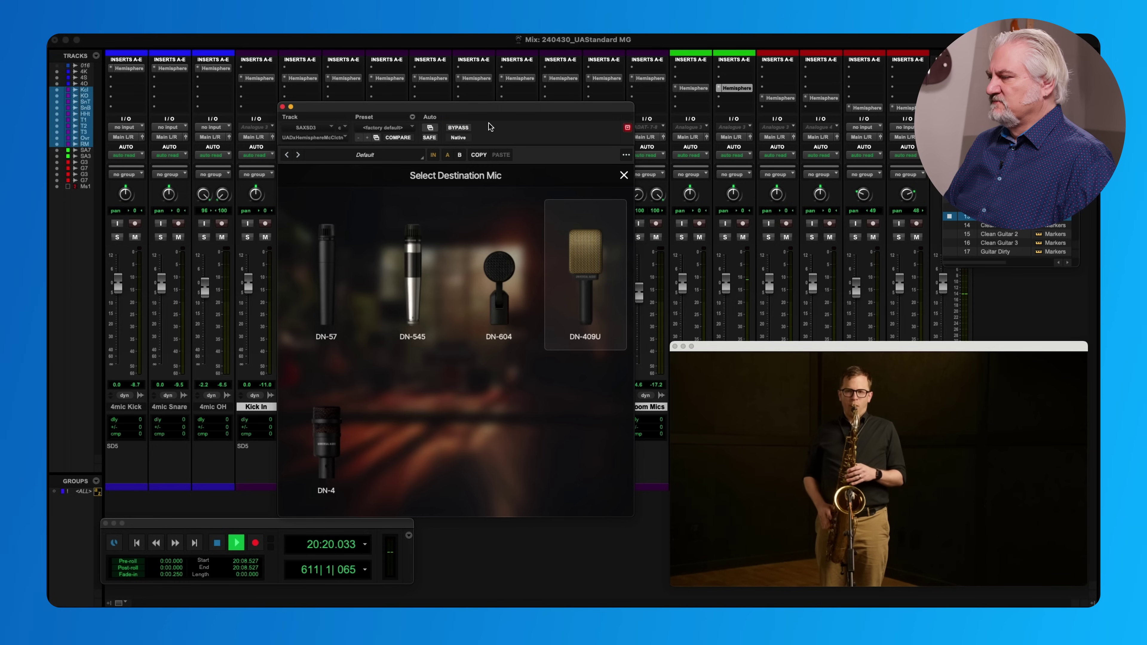
click(321, 440)
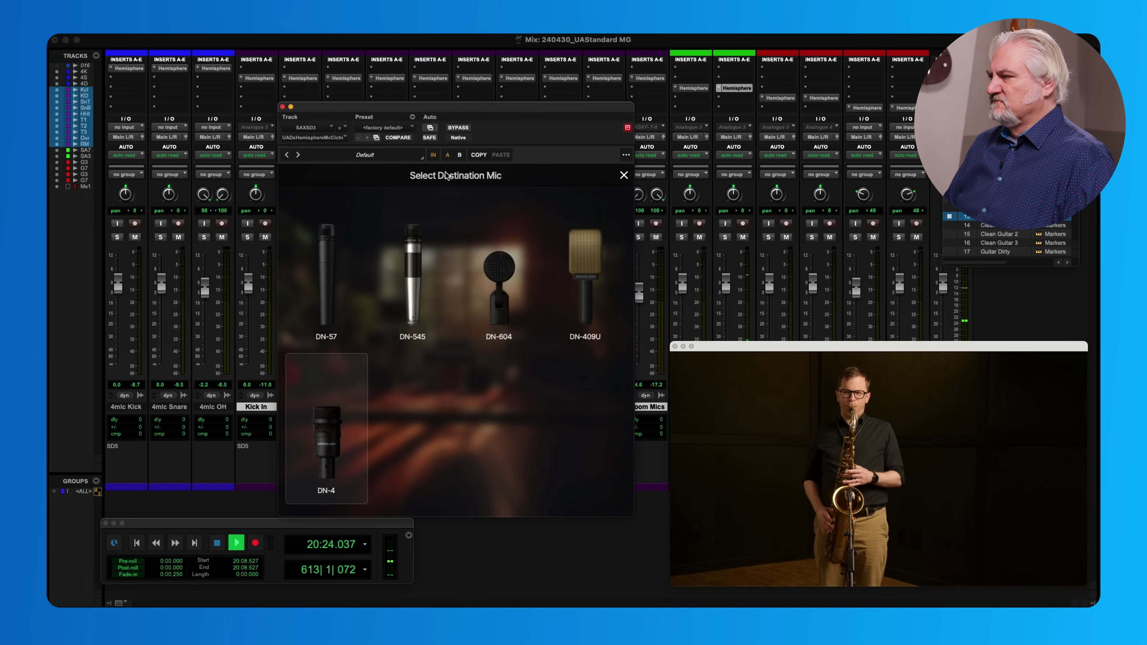
click(624, 175)
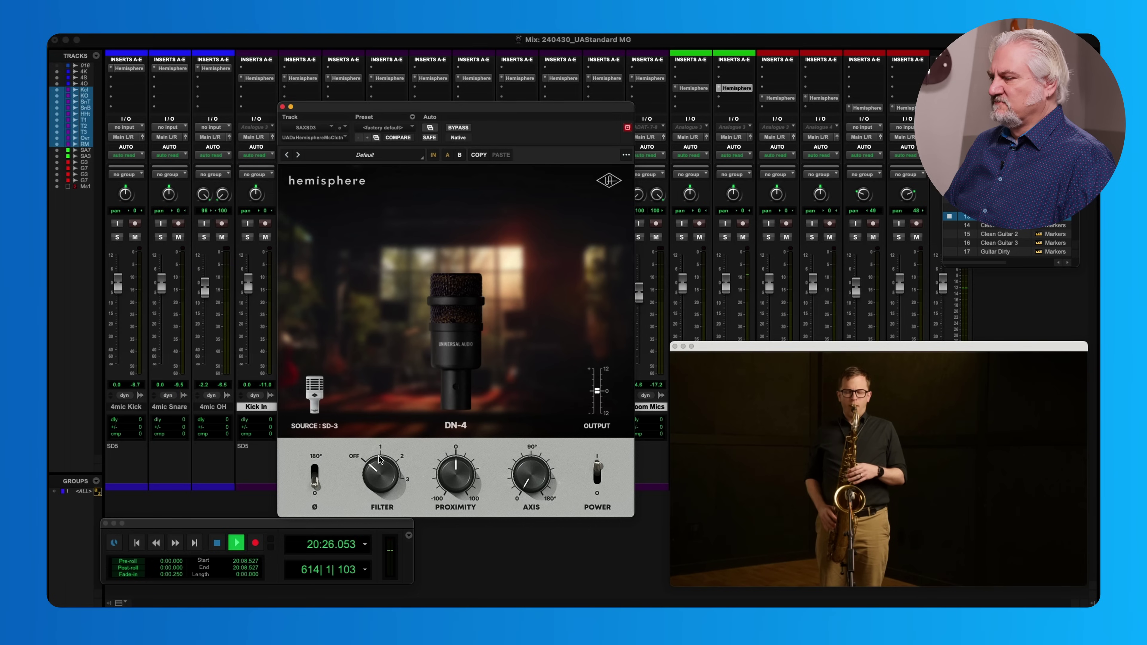
Audition the Filter settings from 1 to 3, comparing setting 2 with the bypassed sound, and return the filter to Off.
scroll(375, 477, up, 1)
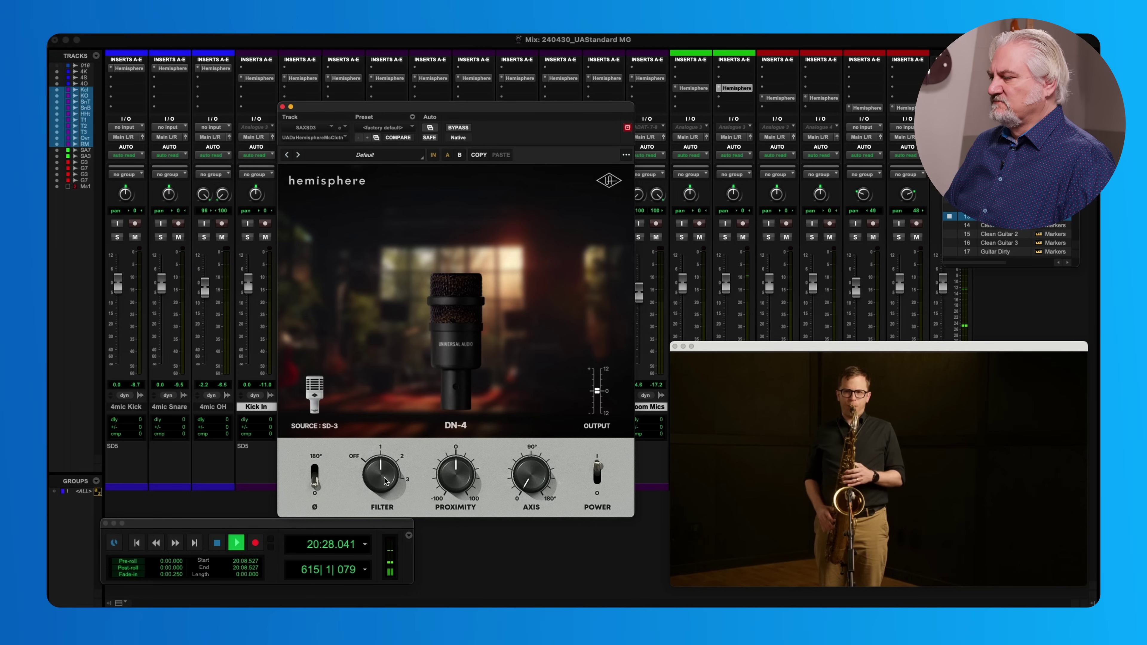
scroll(375, 477, up, 1)
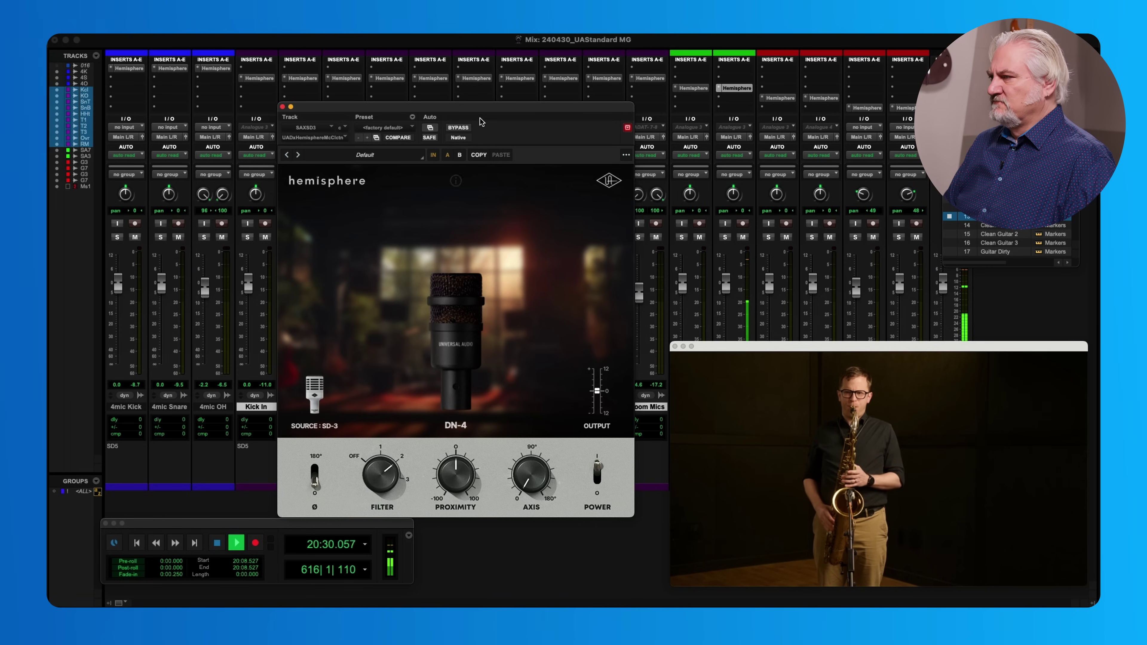
click(457, 129)
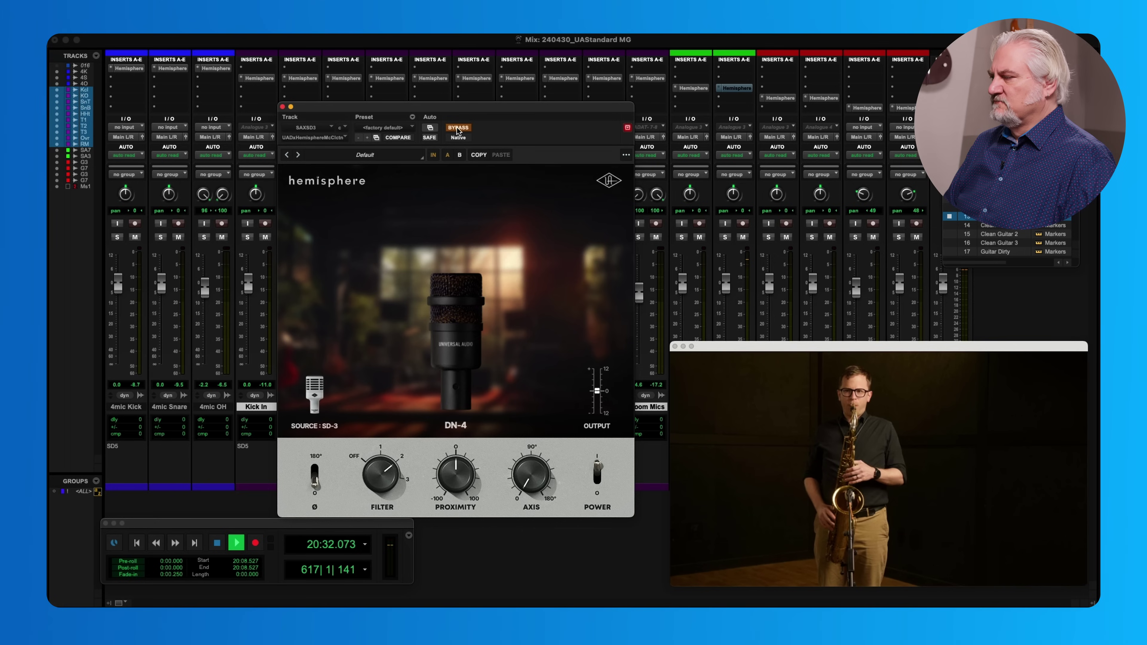
click(457, 129)
scroll(377, 472, up, 1)
scroll(379, 452, down, 2)
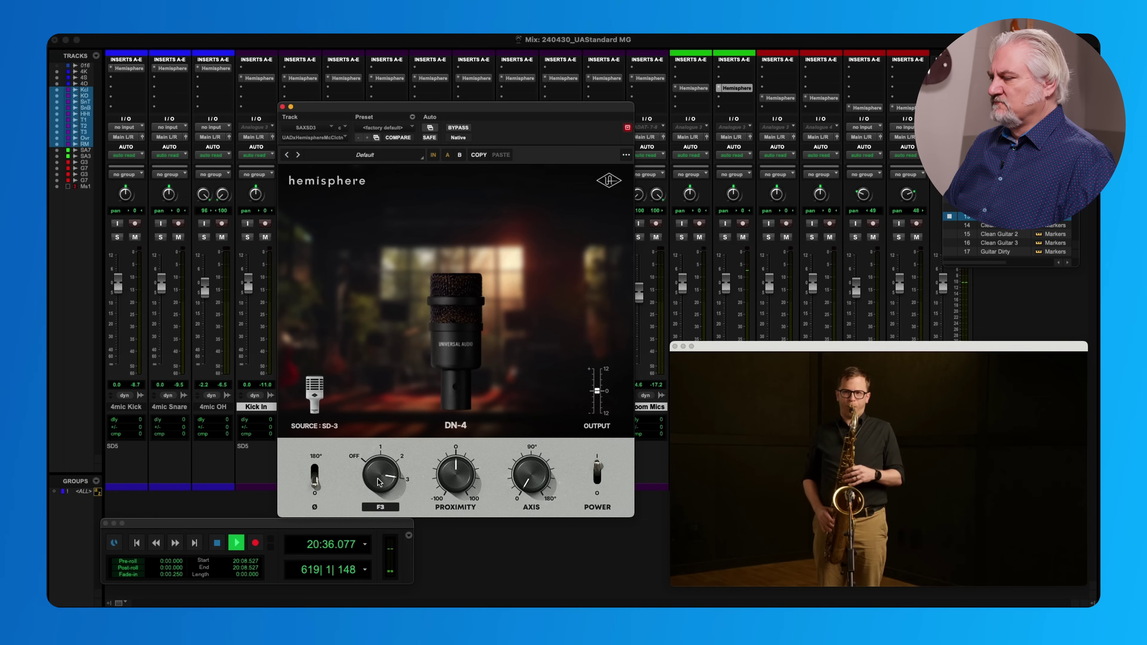
Audition Proximity at 100 and -100 and Axis at 180° and 90°, returning Proximity to 0 and Axis to 0°.
drag(462, 495, 448, 396)
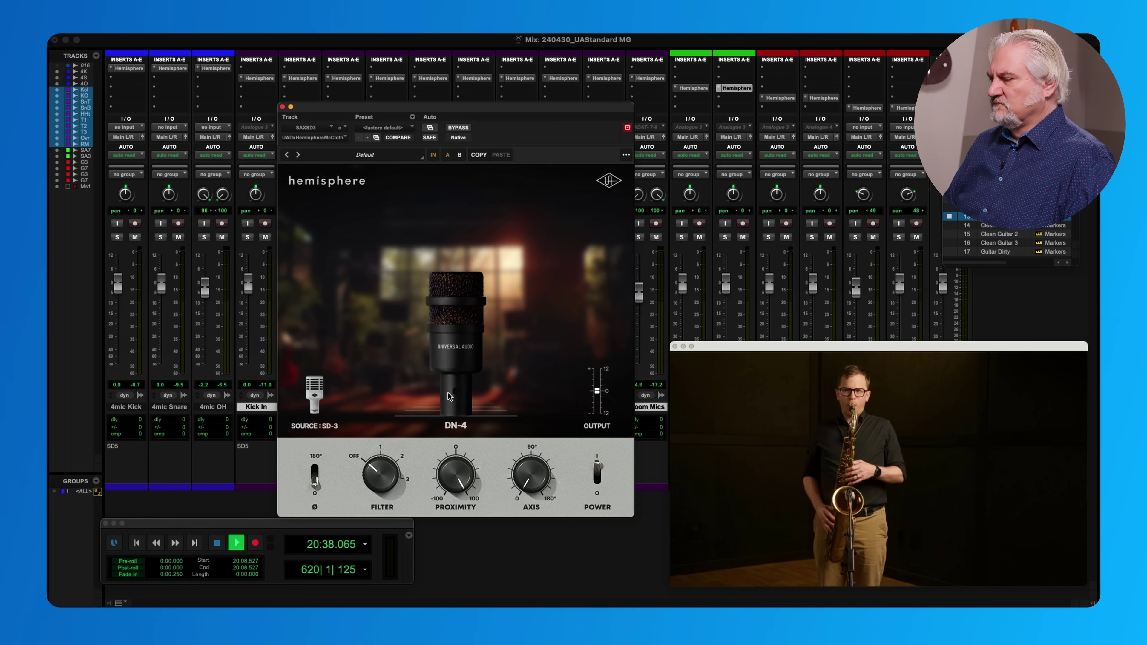
drag(454, 465, 450, 575)
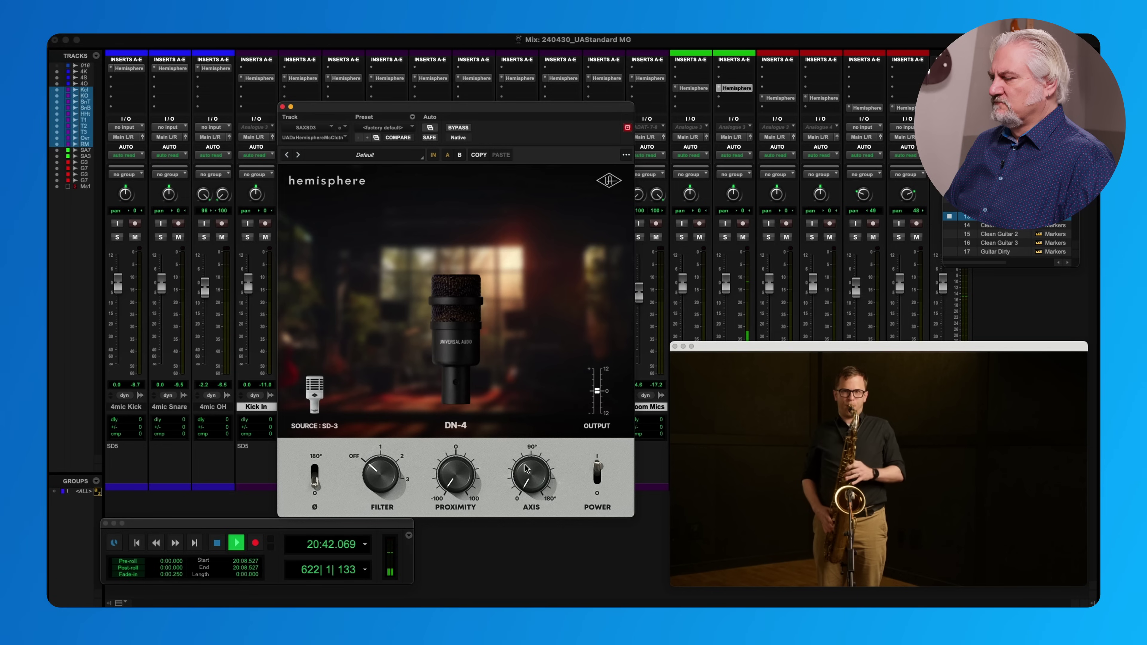
drag(543, 392, 543, 367)
drag(454, 472, 462, 418)
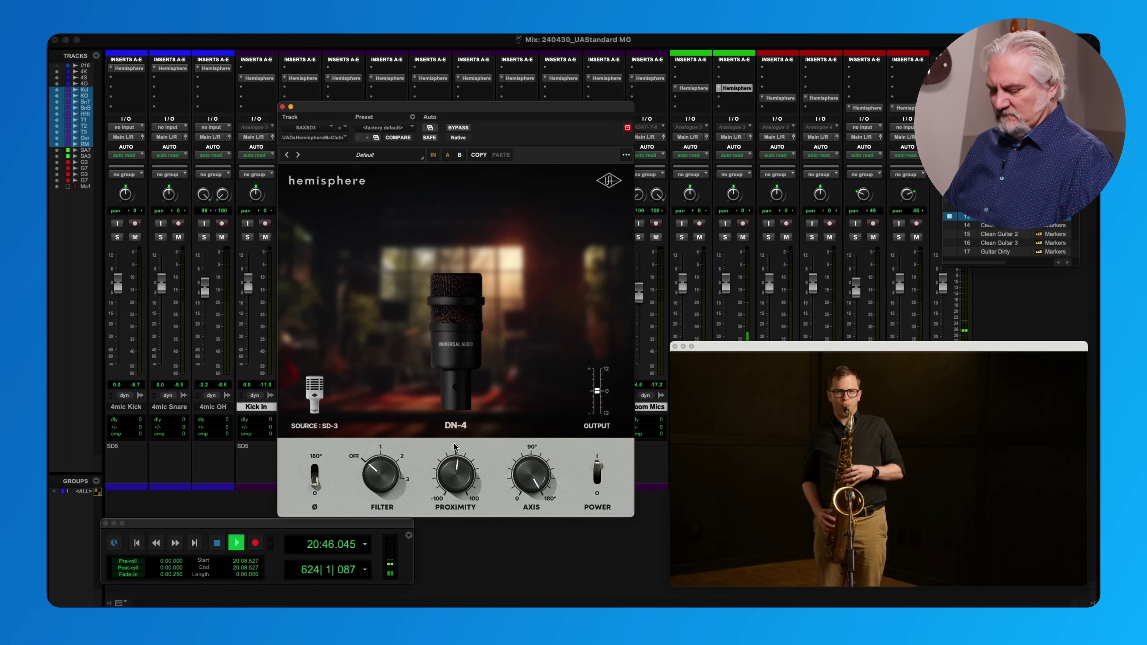
drag(541, 478, 523, 512)
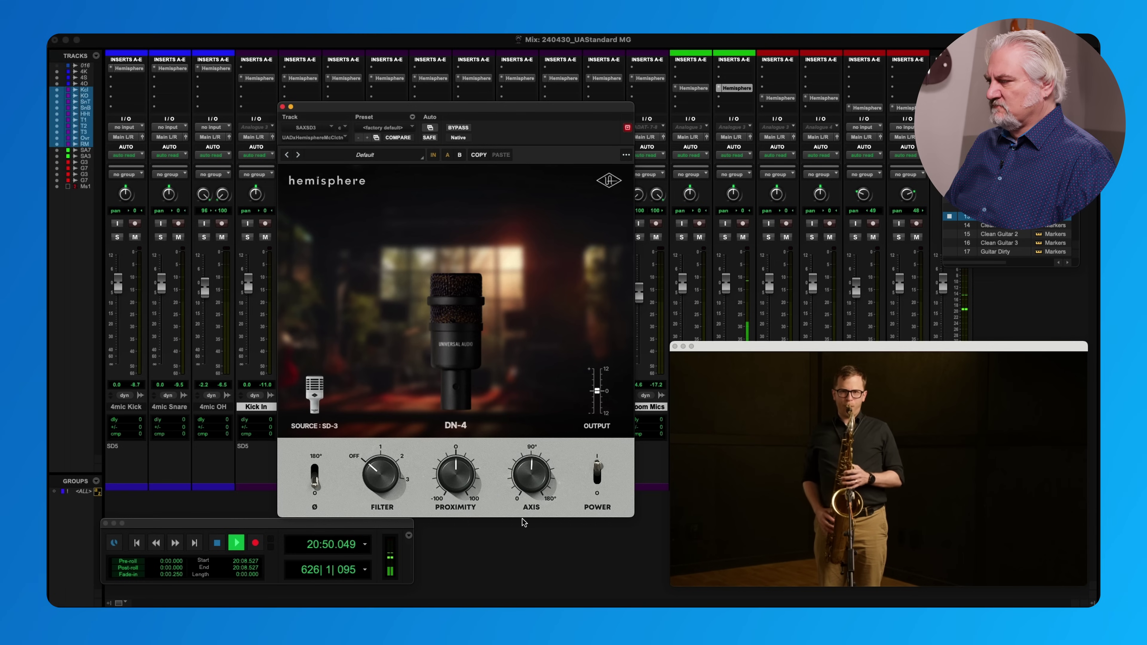
drag(525, 492, 527, 525)
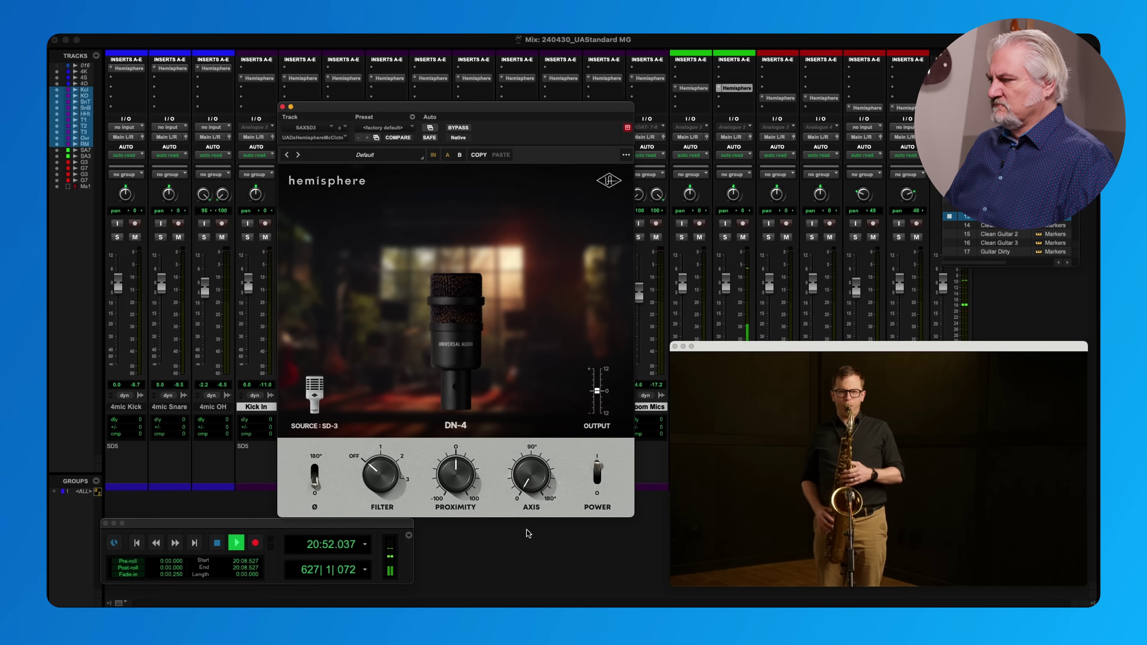
Set the saxophone's destination mic to DN-409U, stop playback, and close the plug-in.
click(460, 321)
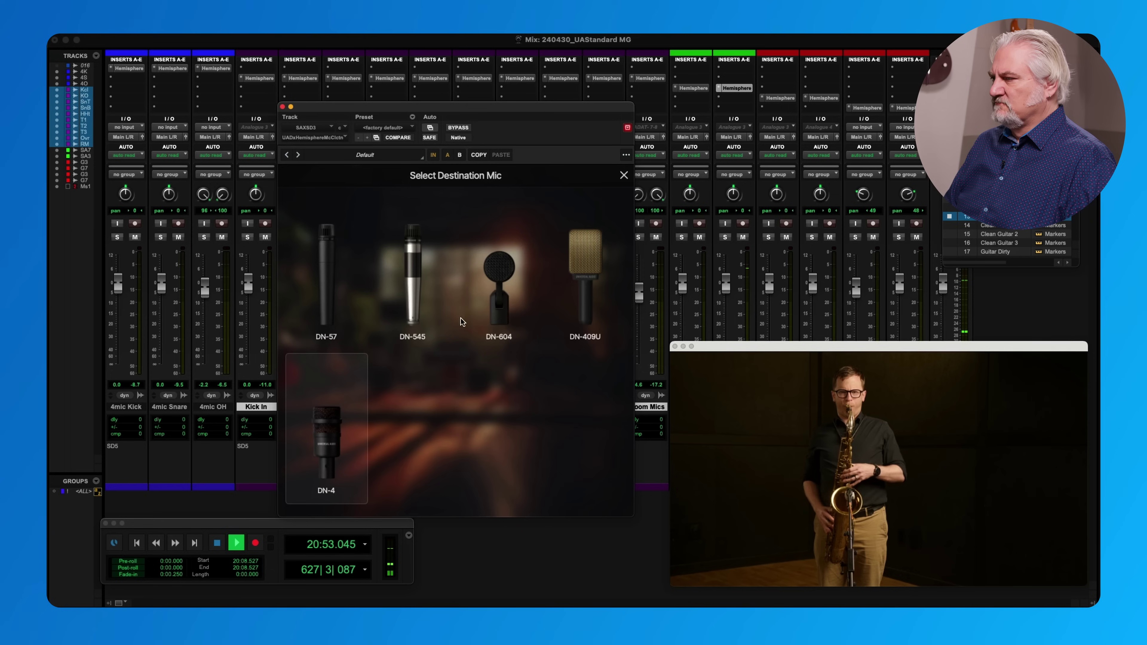
click(576, 255)
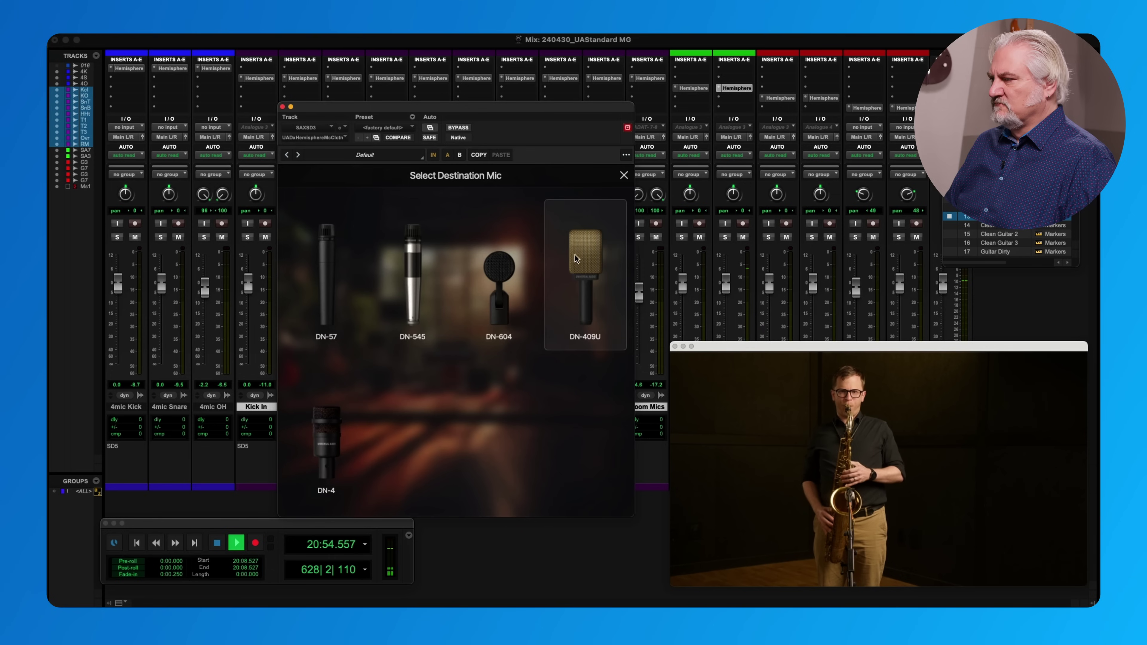
click(624, 175)
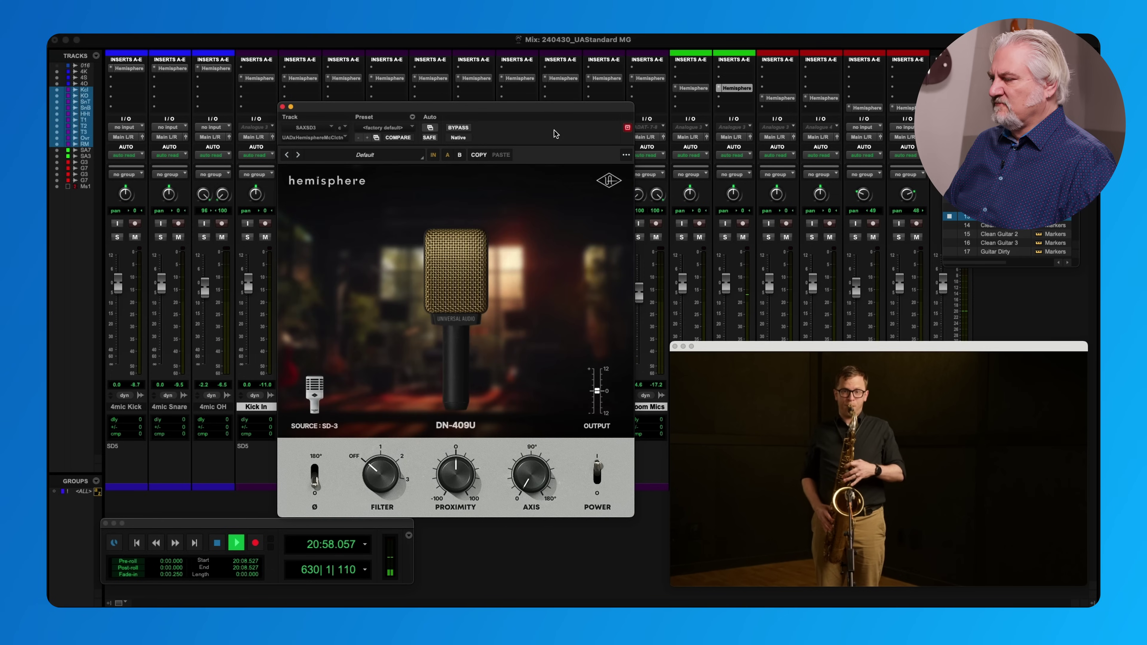
key(space)
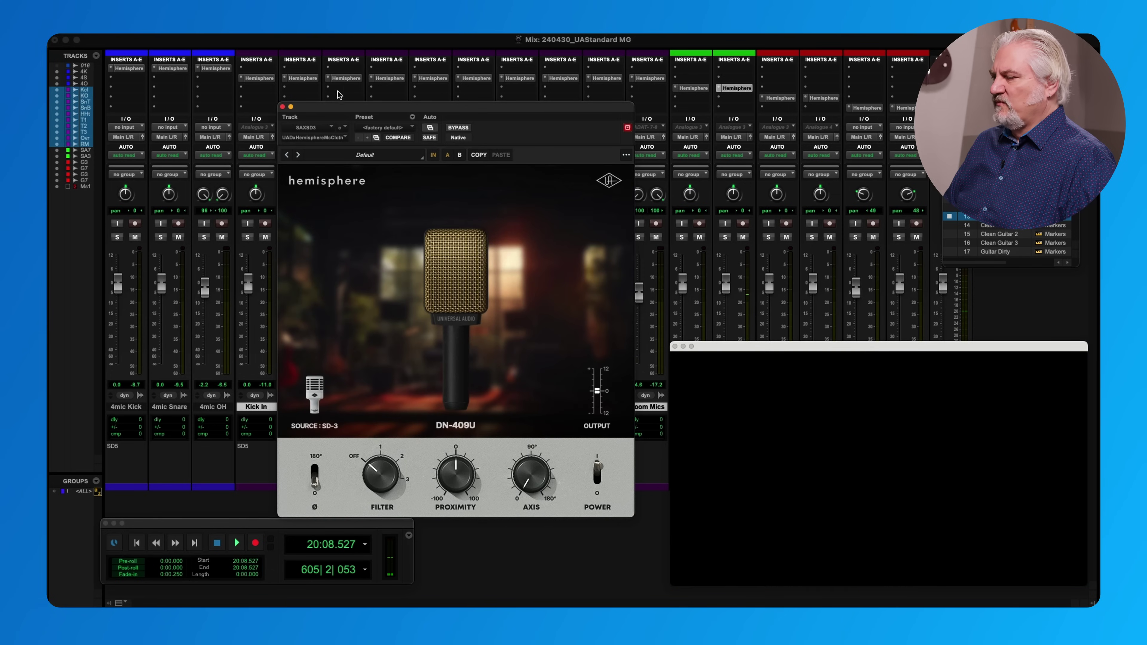
click(283, 107)
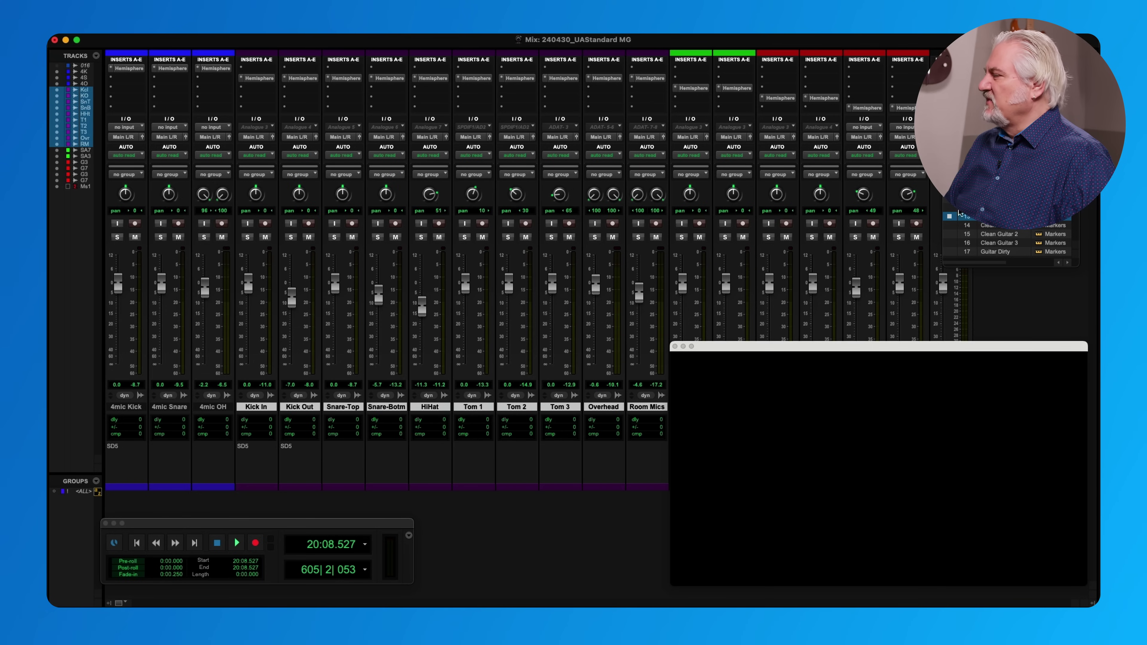
Go to marker 14 at 23:18.438, open Hemisphere on the Gtr C SD3 track, and start playback.
click(1002, 226)
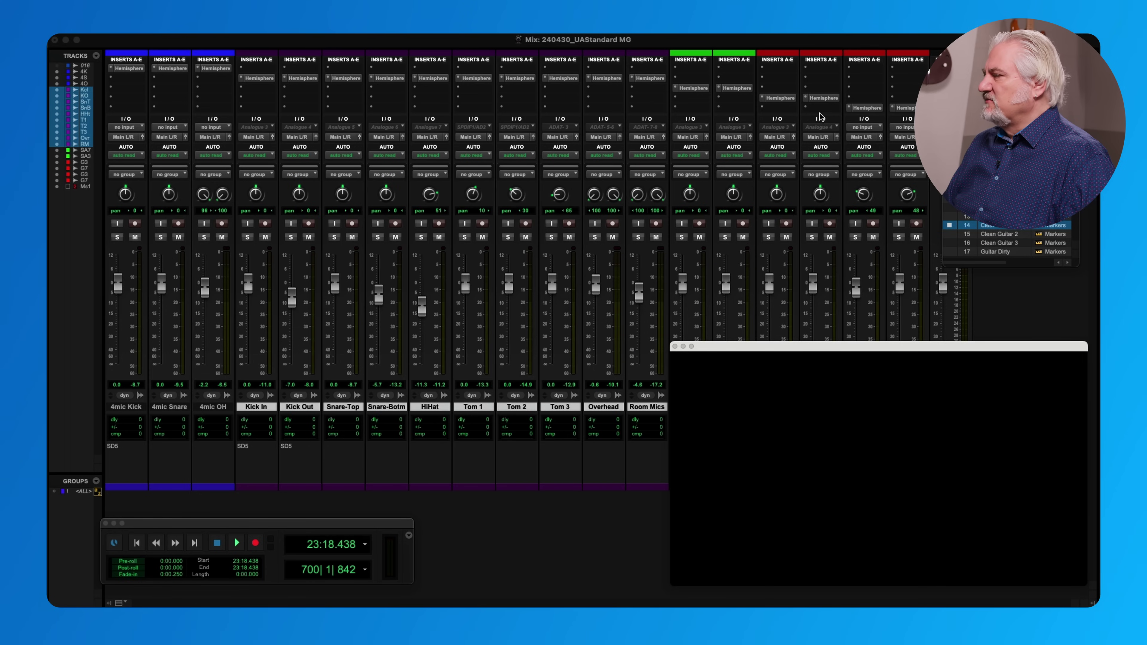
click(781, 98)
key(space)
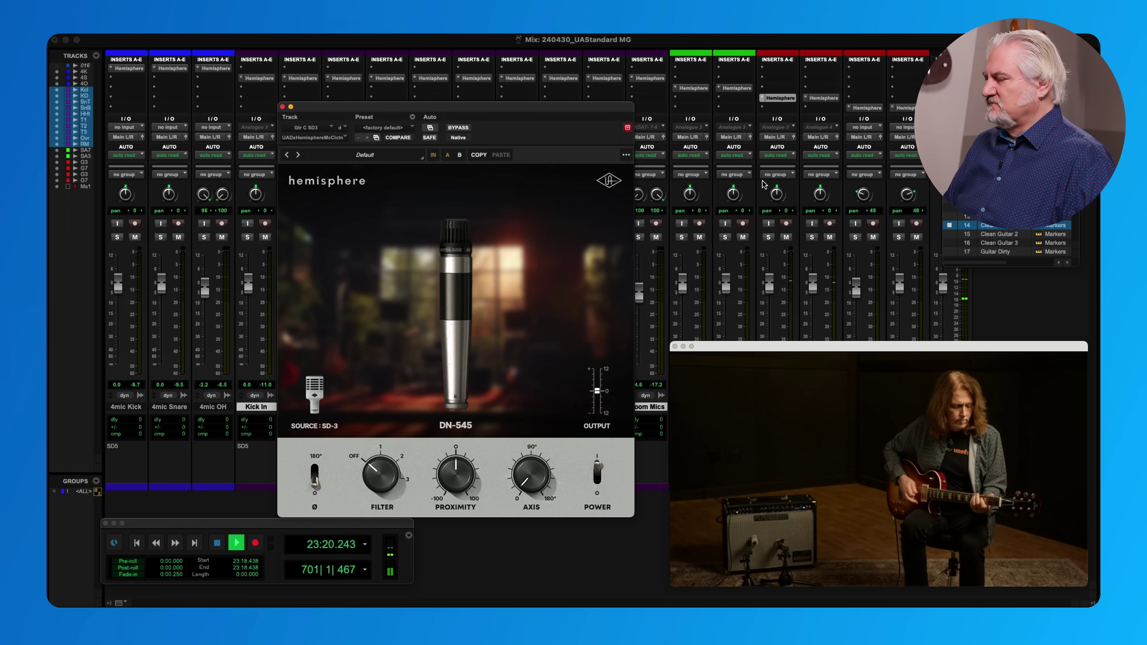
Audition DN-409U on the guitar against the bypassed sound, and choose DN-604 as destination mic, closing the mic selection.
click(469, 299)
click(591, 260)
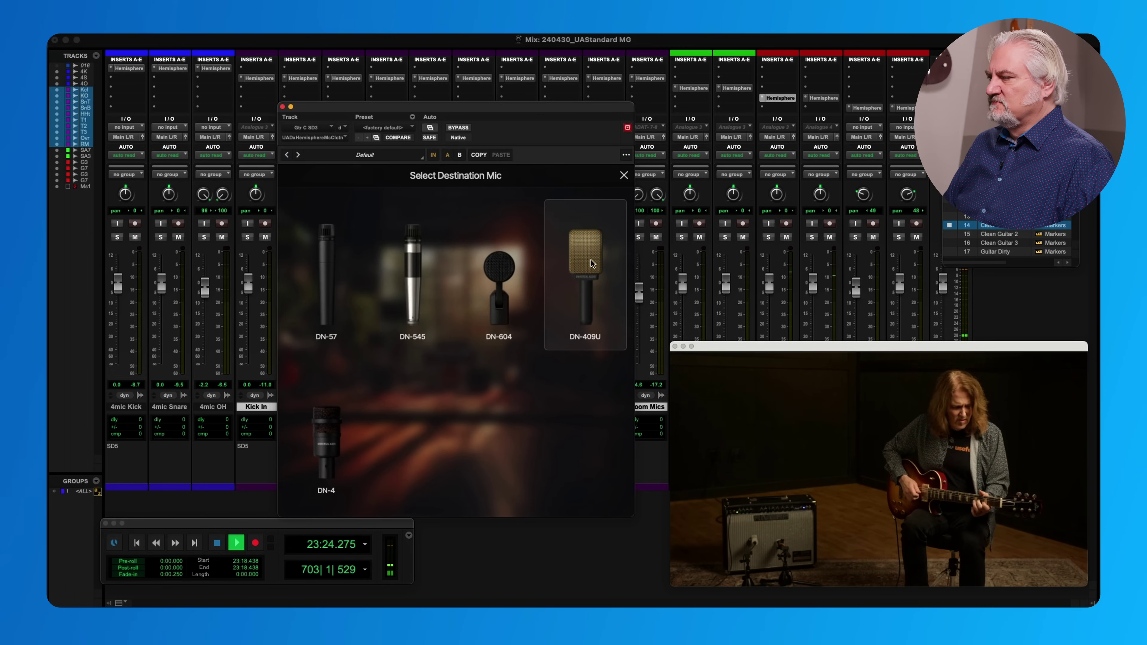
click(464, 130)
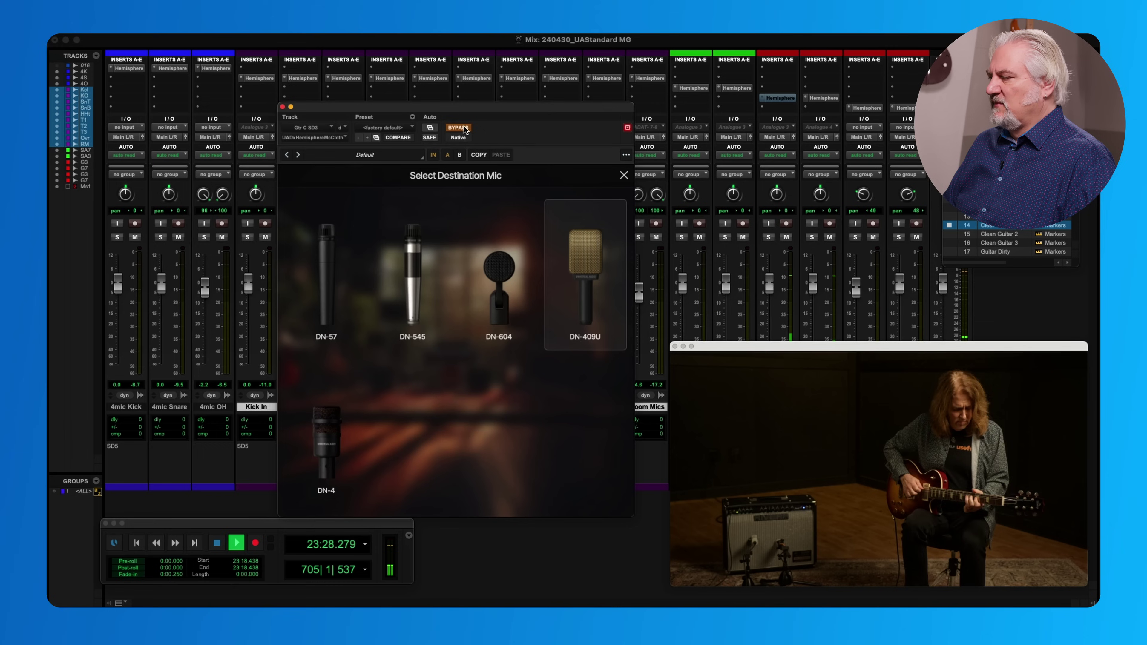
click(464, 129)
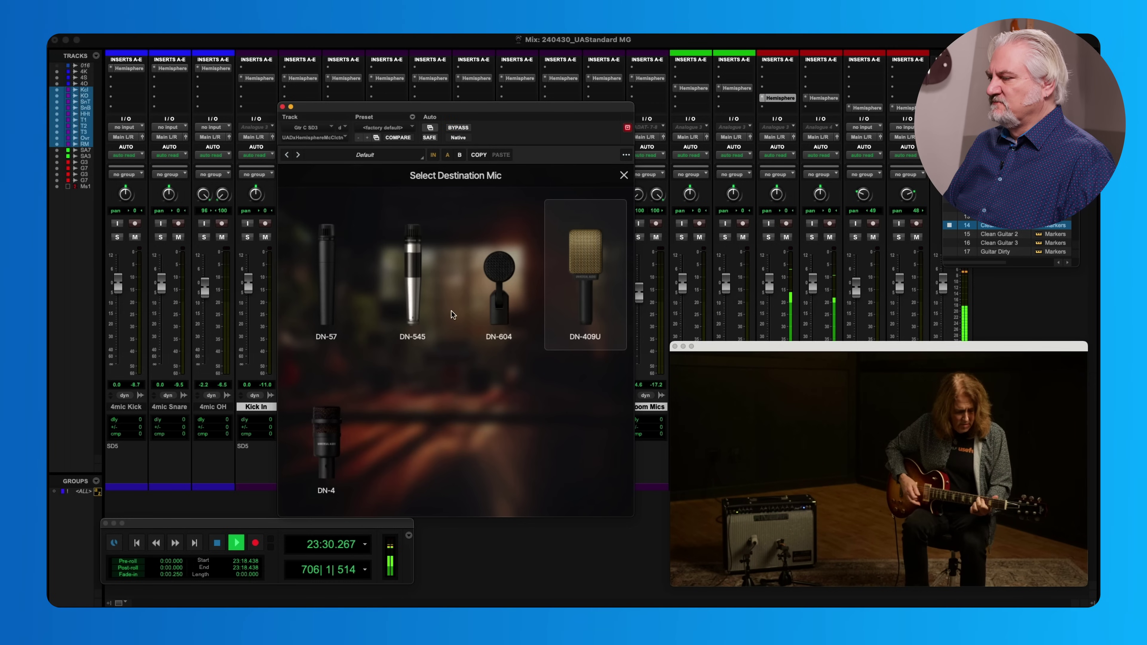
click(502, 301)
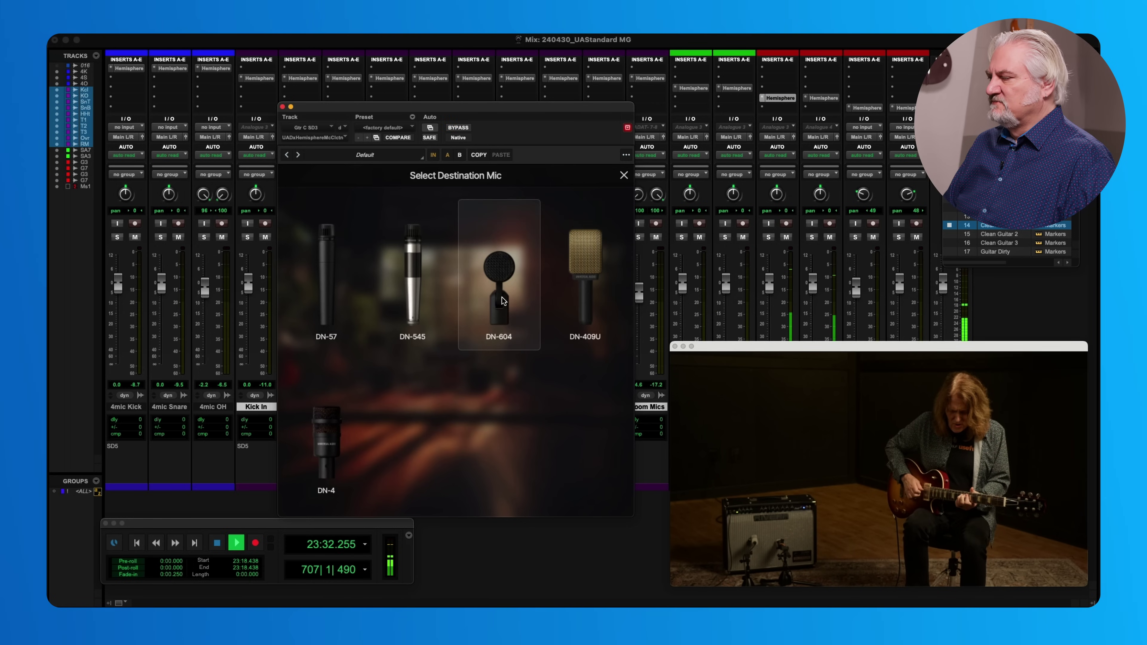
click(623, 175)
Audition the guitar's Filter up to 3 and back to Off, along with Proximity at -100 and Axis at 180°.
drag(380, 464, 392, 427)
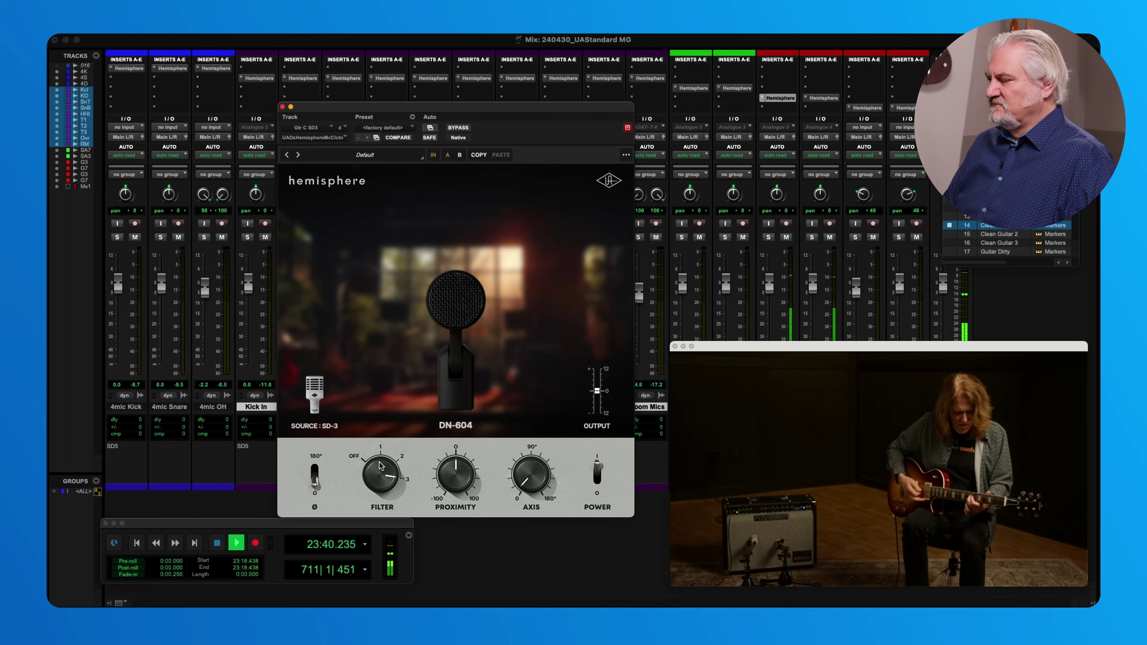
drag(379, 466, 384, 508)
drag(446, 480, 447, 585)
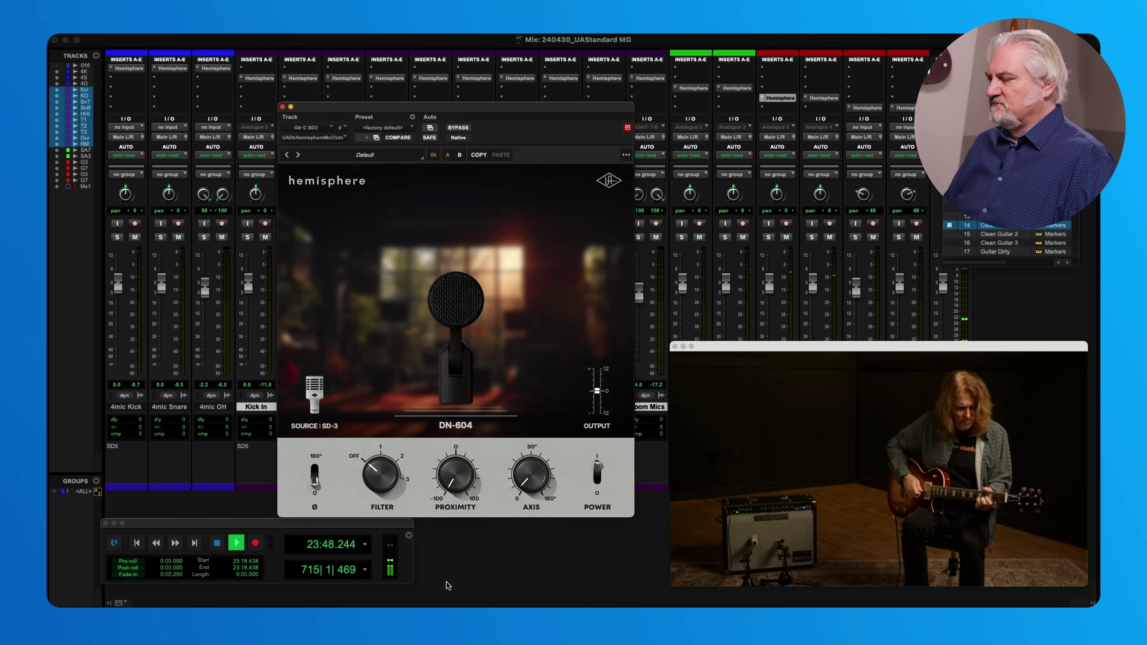
drag(520, 460, 533, 400)
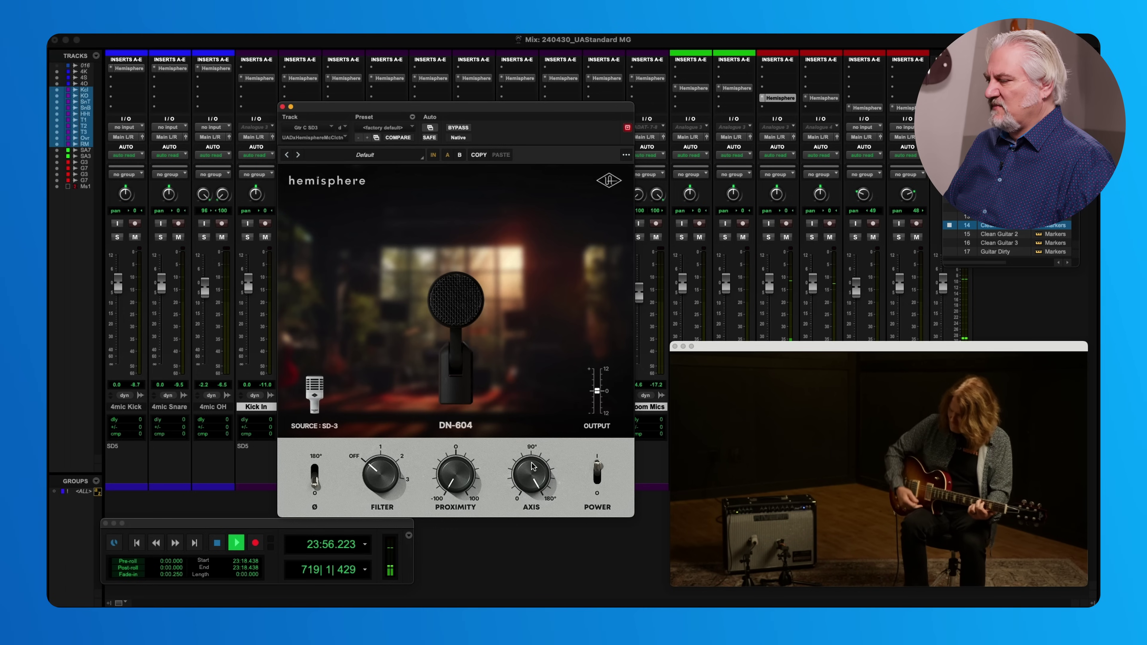
Stop playback, reset Axis to 0° and Proximity to 0, and close the guitar Hemisphere plug-in.
key(space)
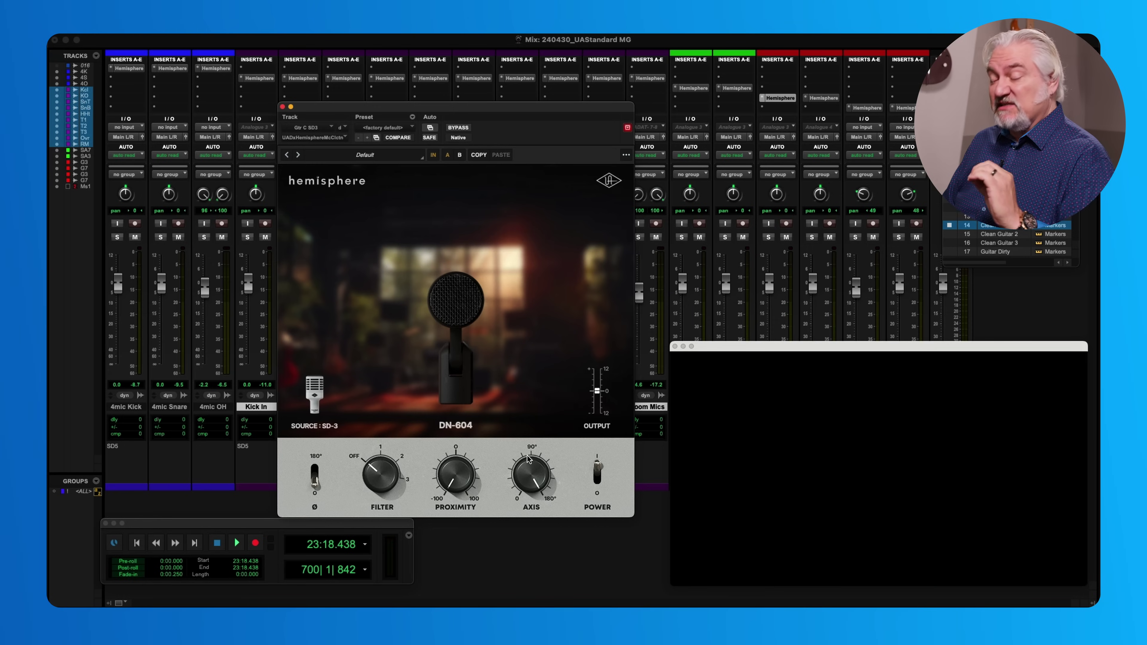
drag(527, 464, 531, 595)
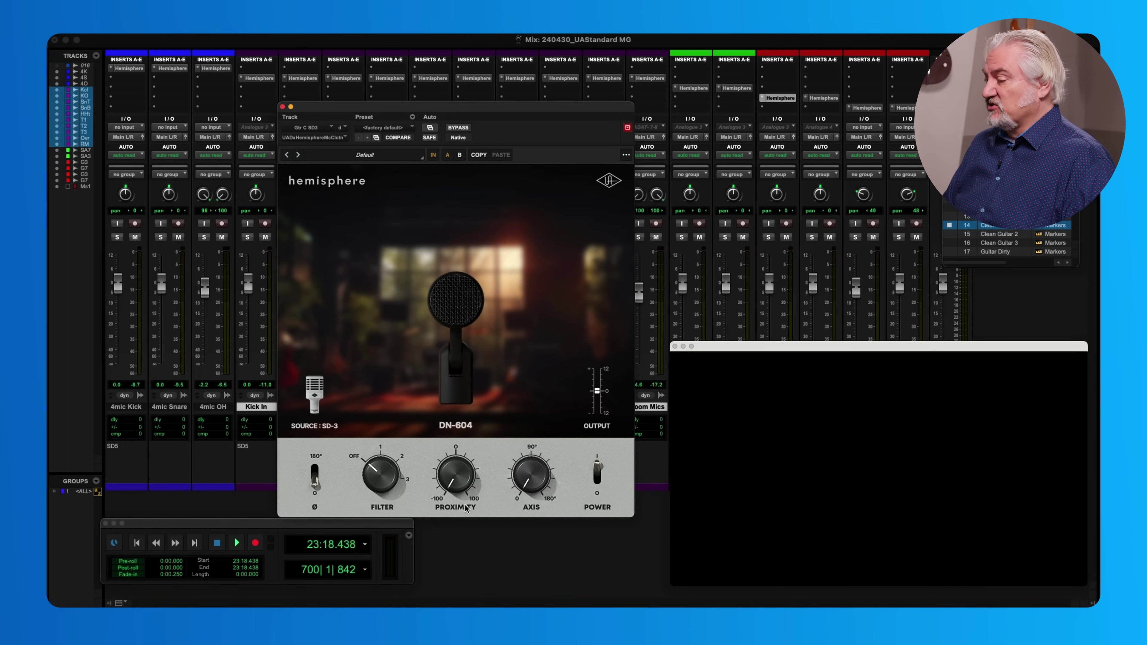
alt+click(458, 476)
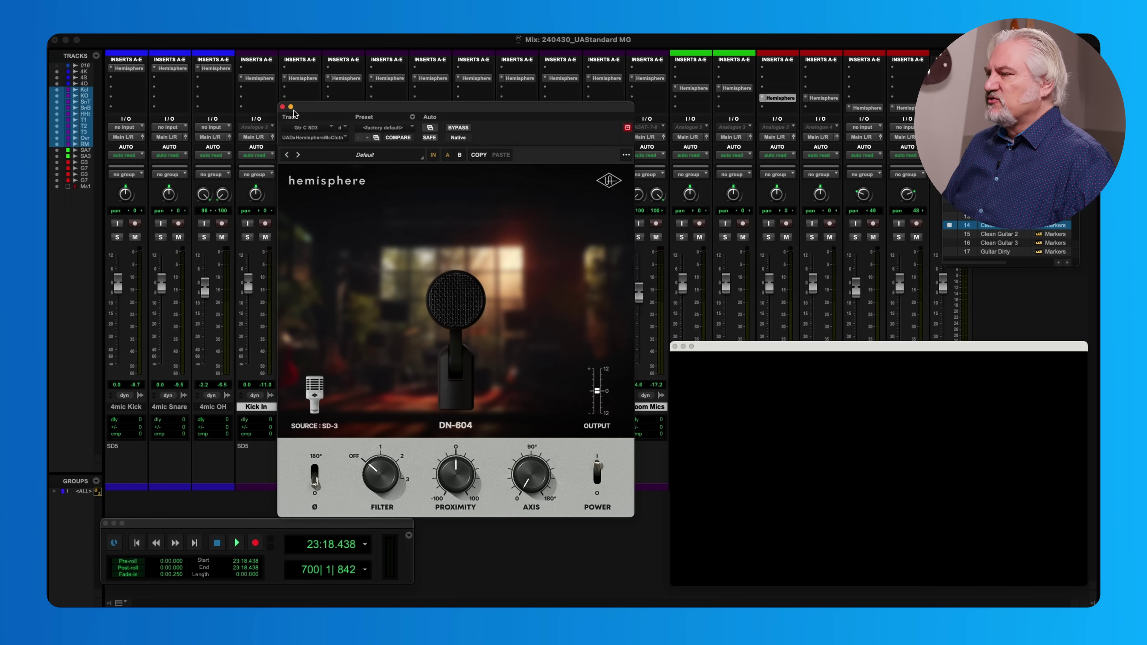
click(283, 107)
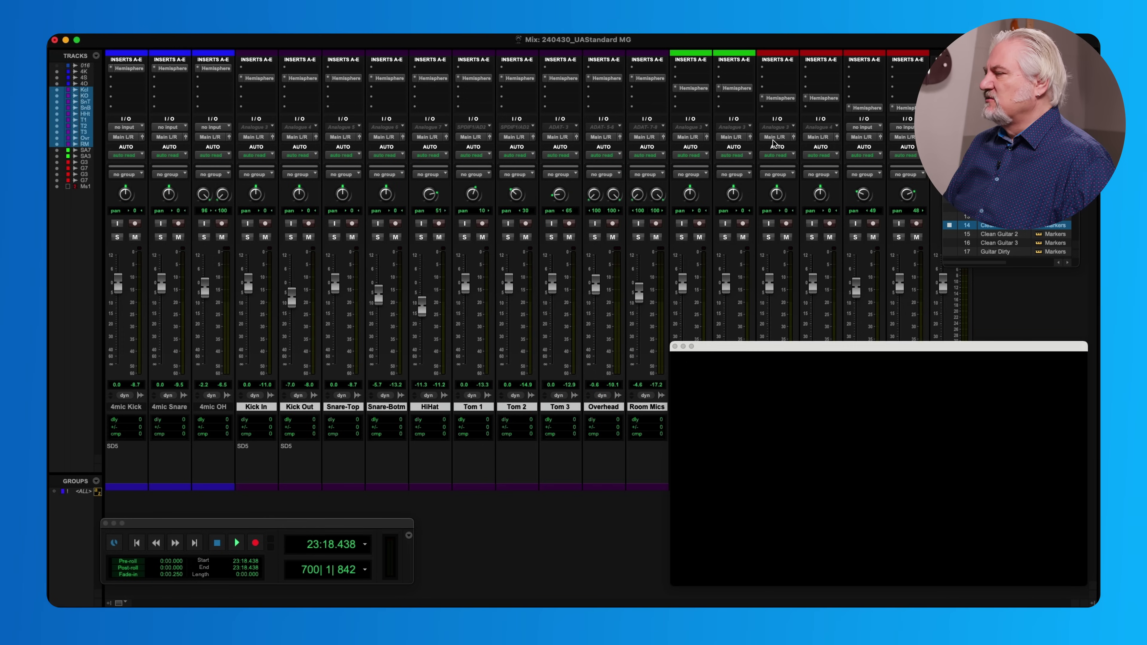
Open Hemisphere on the Gtr C SD7 track, start playback, and compare RB-160 with the bypassed sound in the destination mic selection.
click(827, 98)
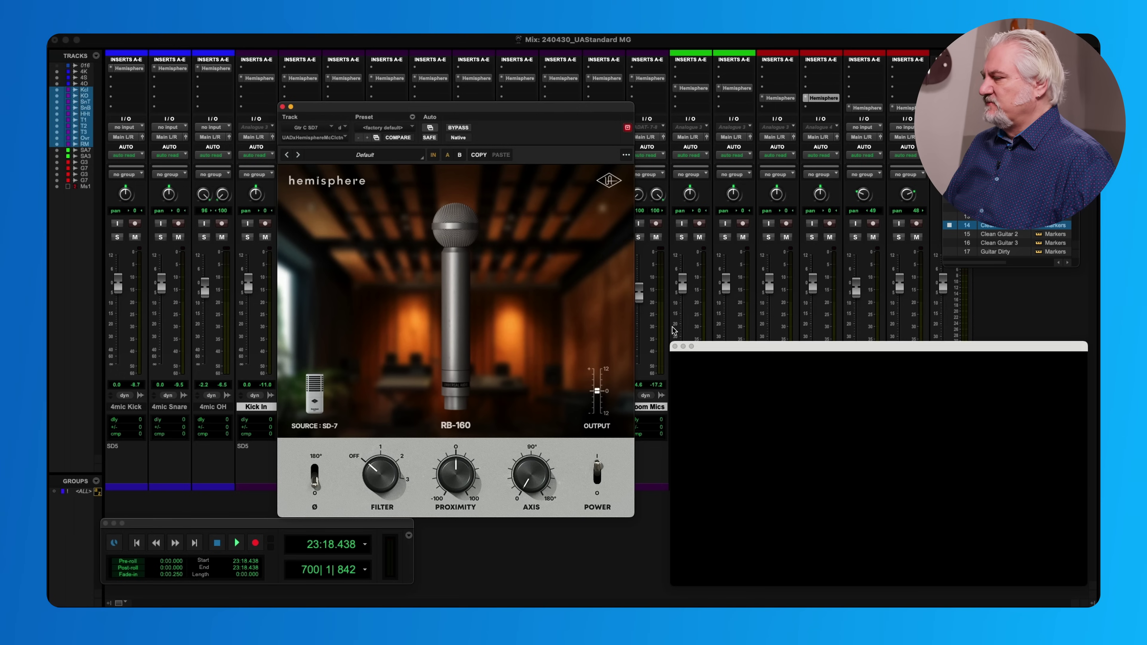
key(space)
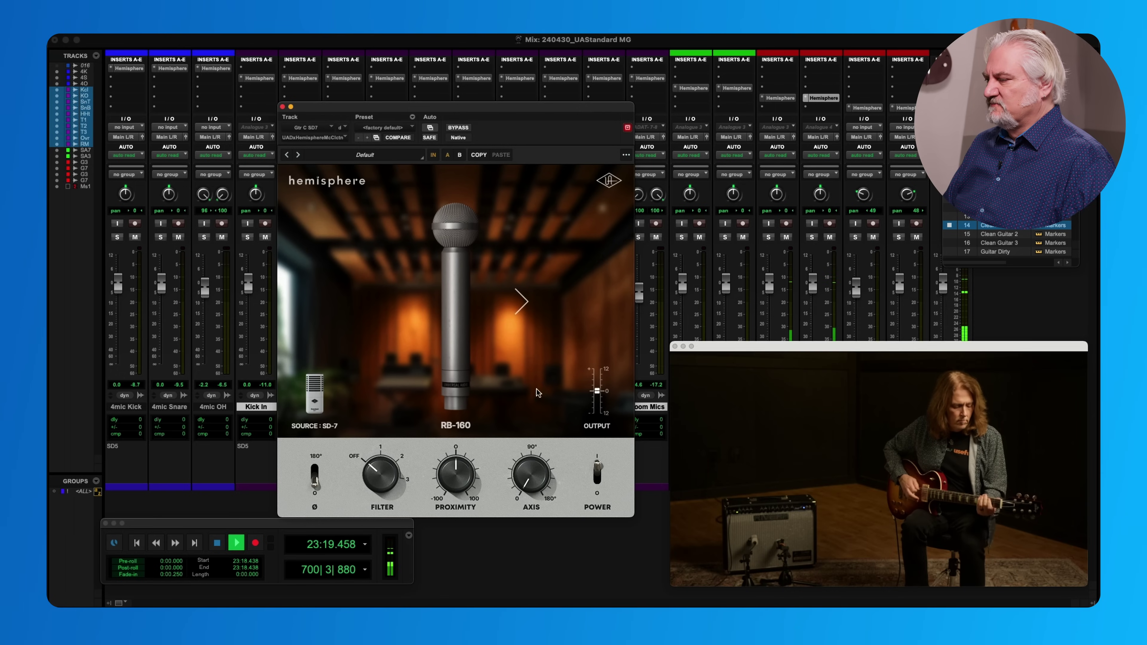
click(455, 313)
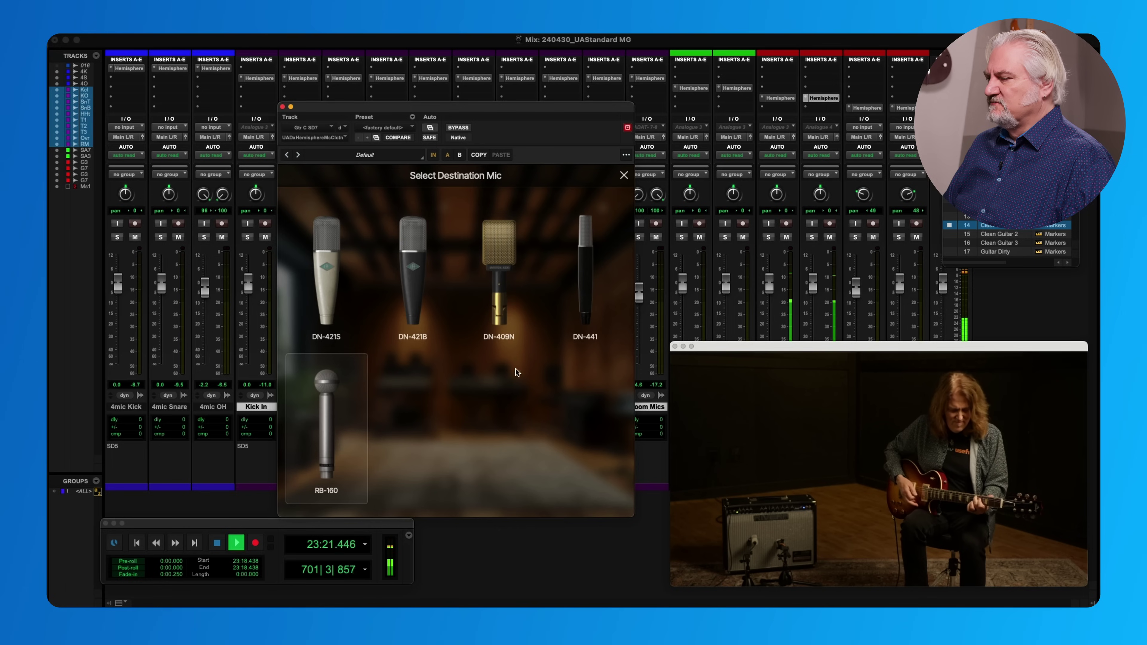
click(461, 129)
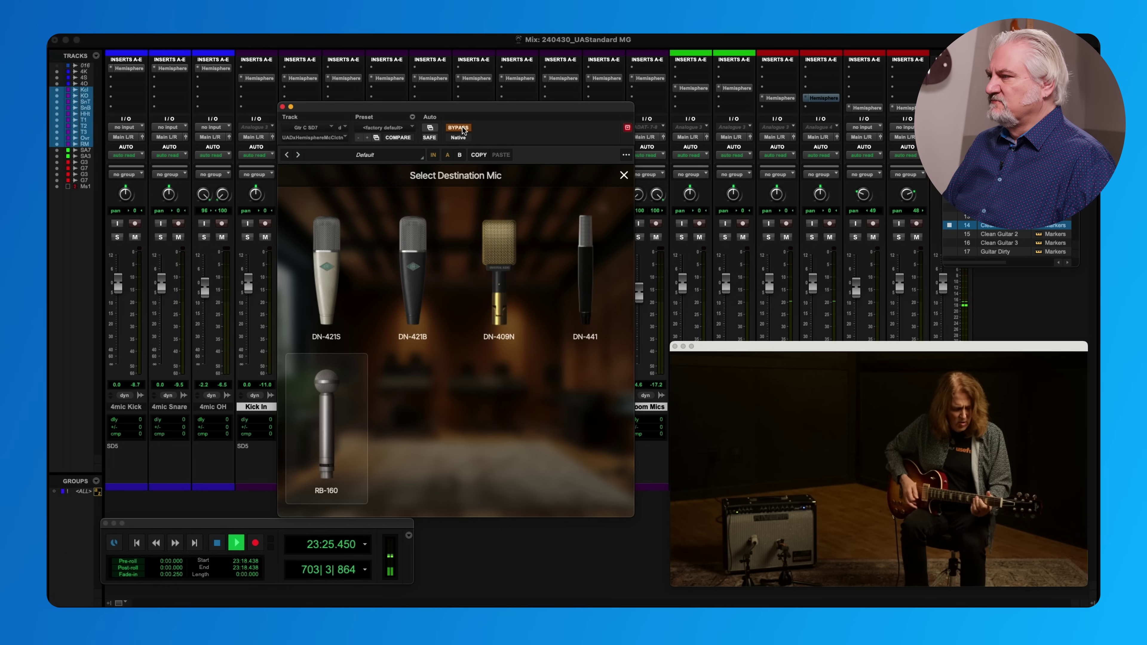
click(463, 129)
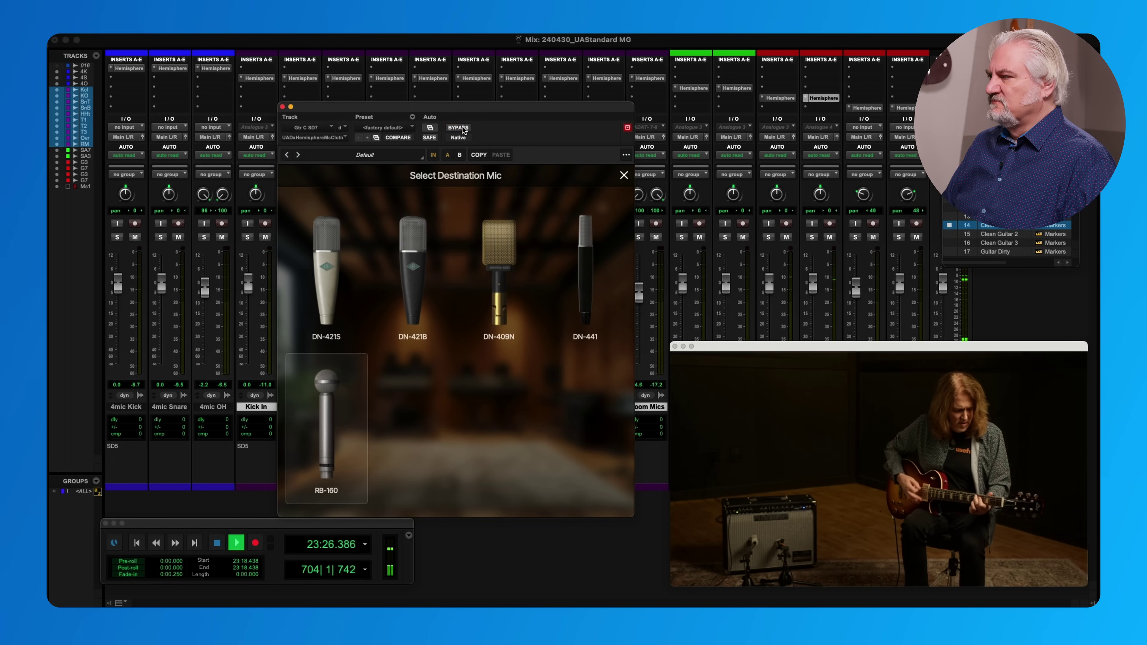
Audition DN-441, DN-409N and DN-421B as destination mics on the clean guitar, comparing DN-421B with the bypassed sound.
click(573, 236)
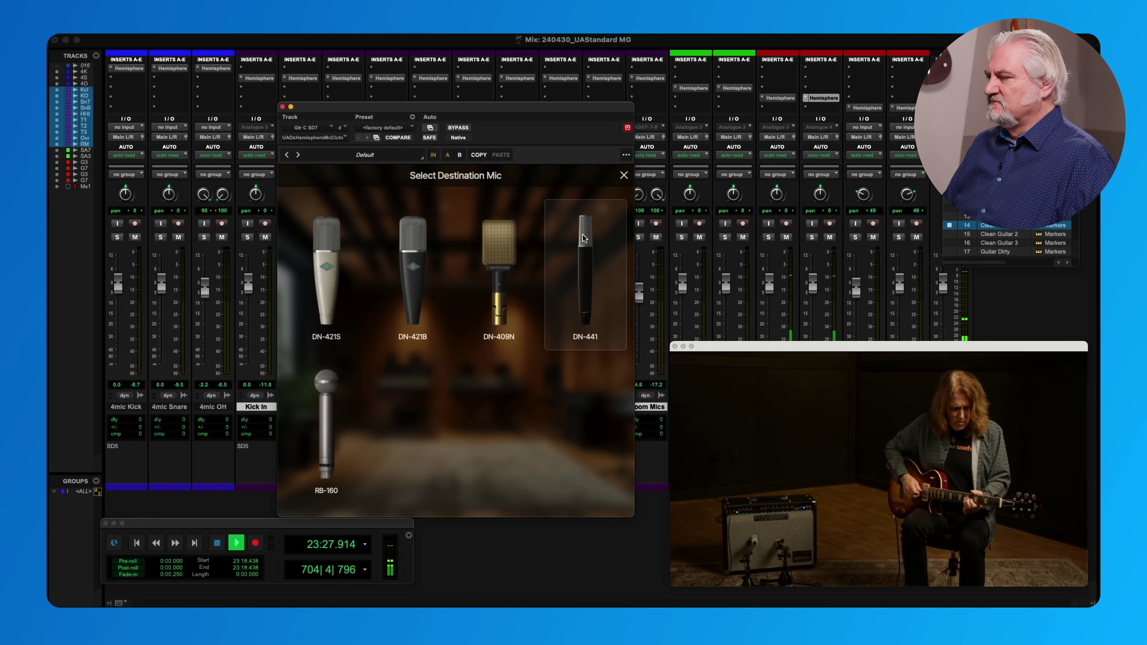
click(496, 246)
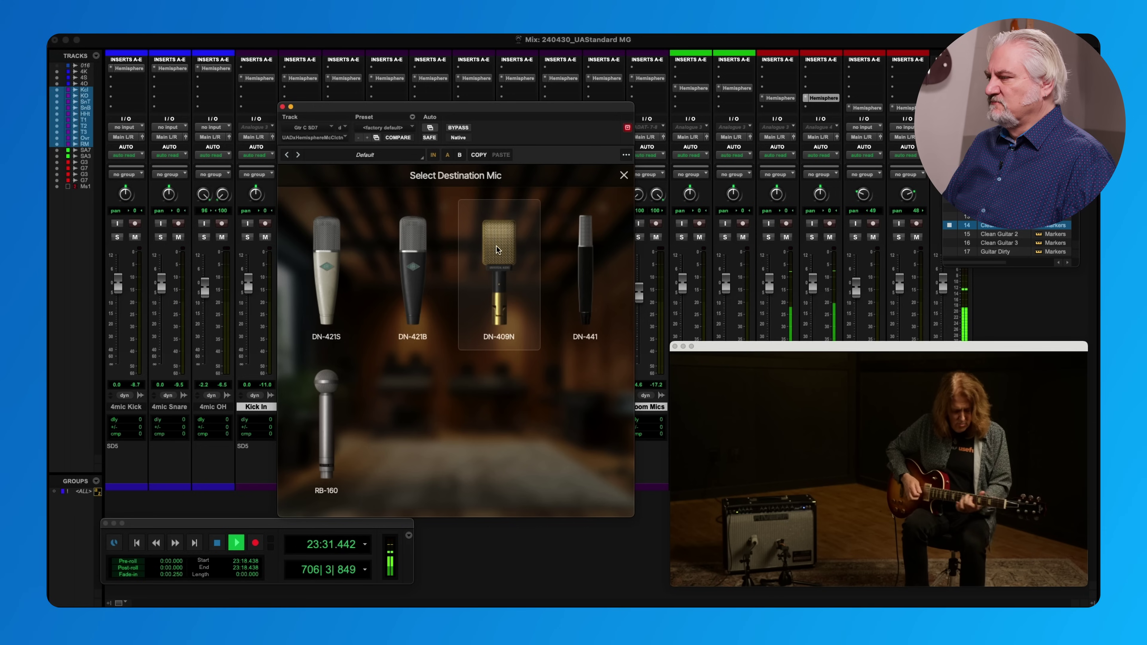
click(411, 244)
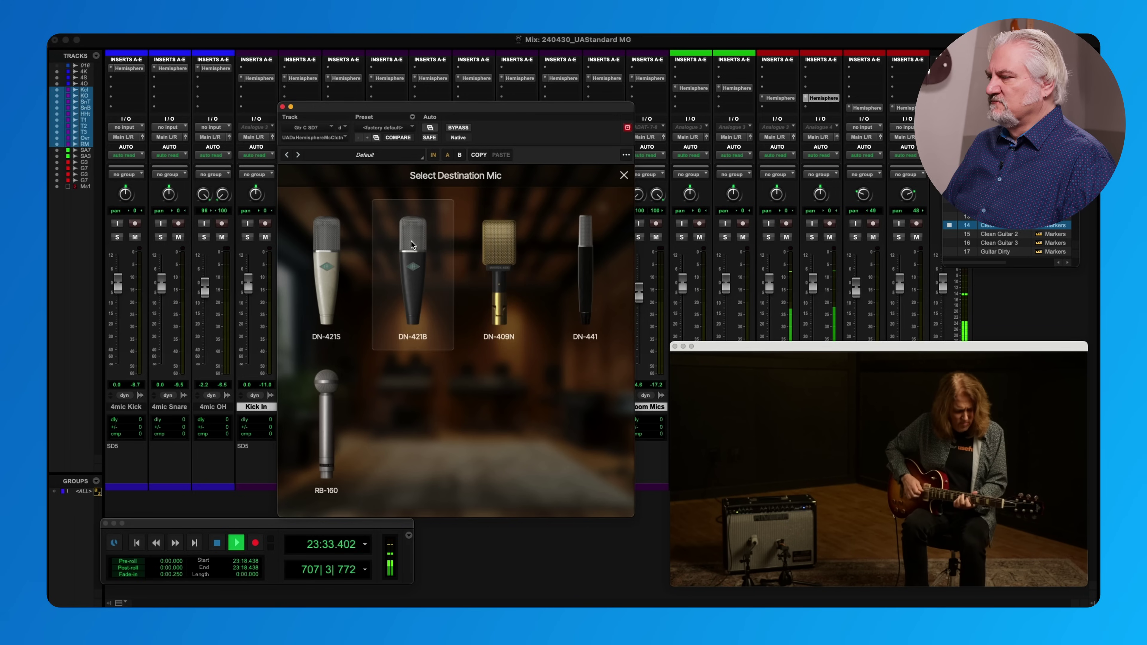
click(460, 128)
click(460, 128)
Choose RB-160 as destination mic, compare it with the bypassed sound, and close the mic selection.
click(329, 388)
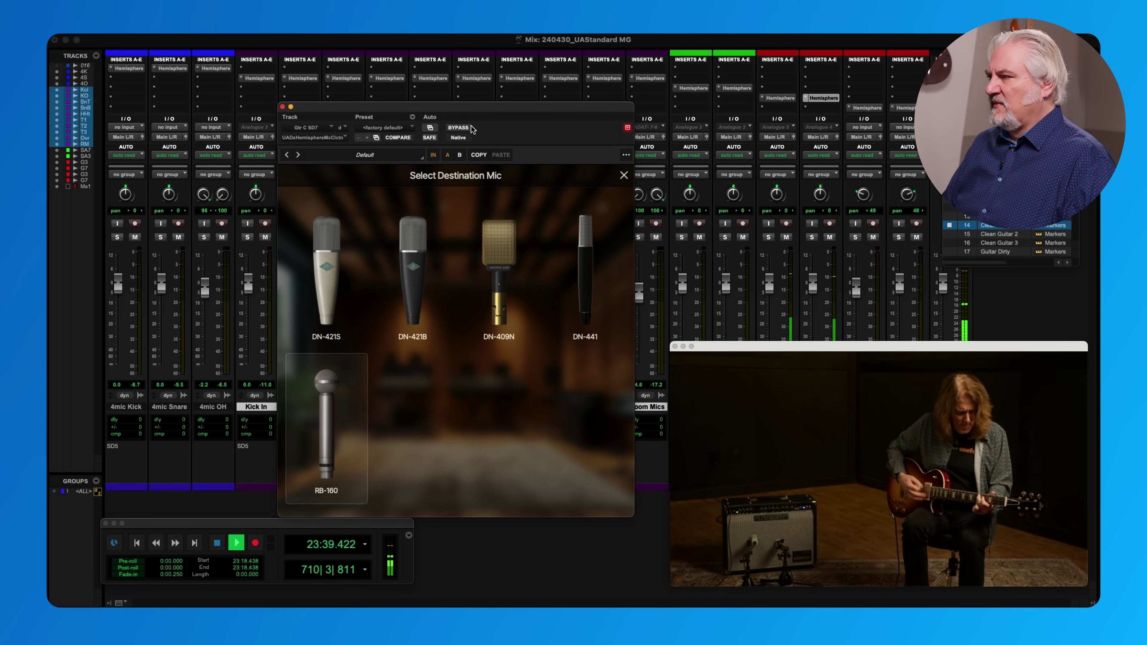
click(460, 128)
click(459, 129)
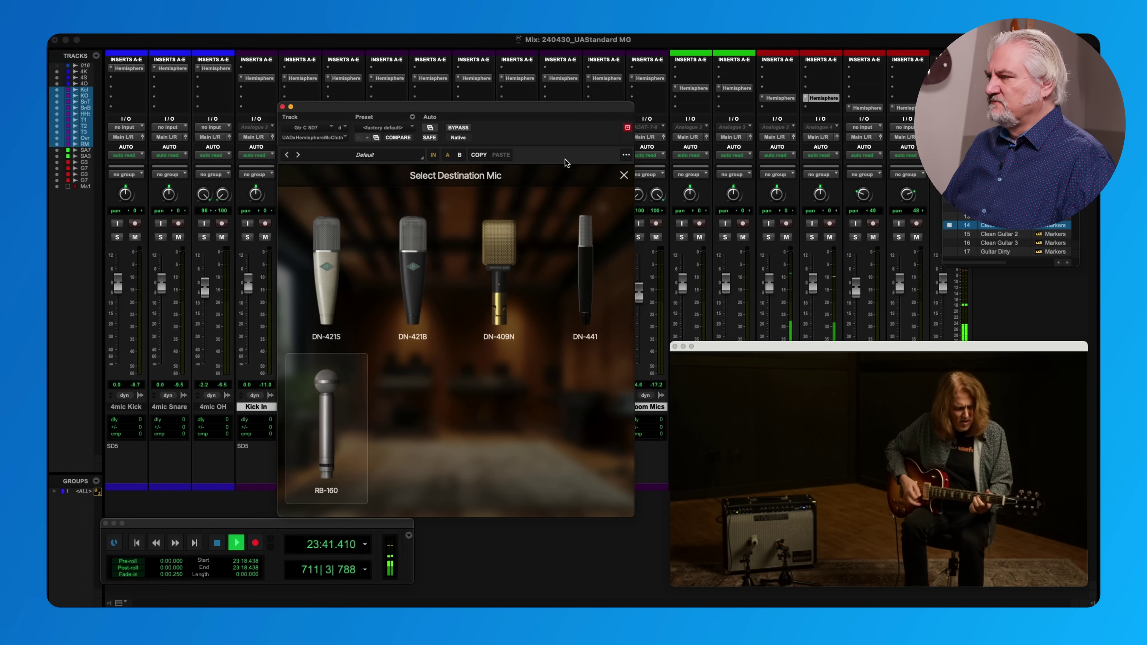
click(624, 175)
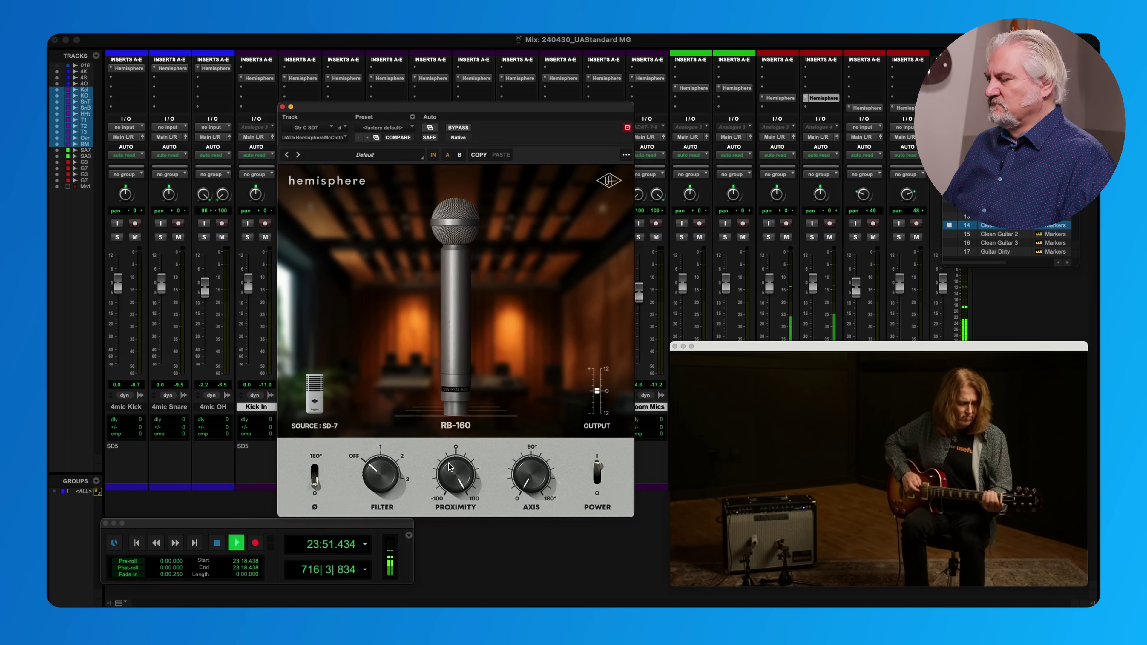
Set the RB-160's Proximity to -100 and Axis to 180° while listening, and stop playback.
drag(448, 464, 443, 571)
drag(524, 483, 542, 357)
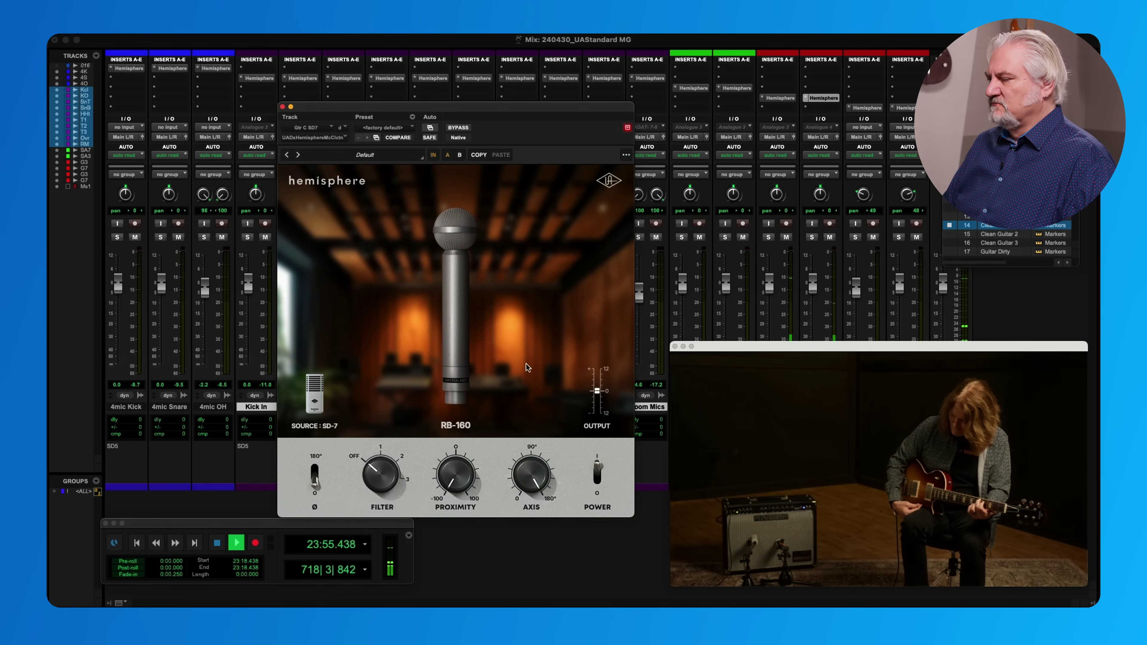
key(space)
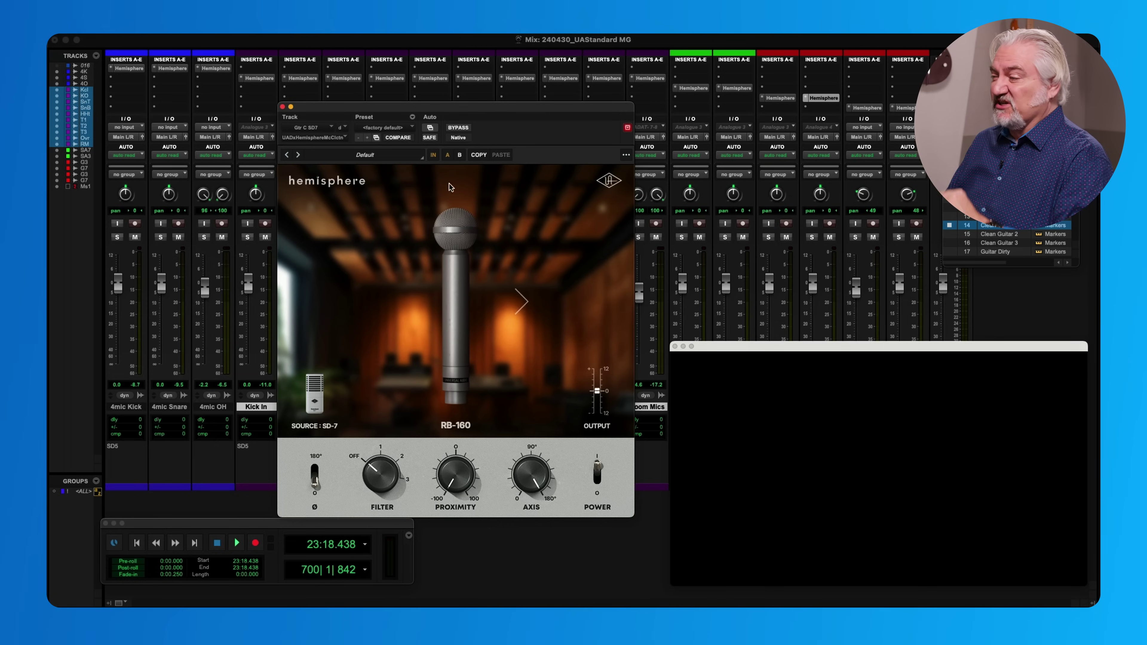
Go to the Guitar Dirty marker, solo the Gtr D SD3 track, open its Hemisphere plug-in, and start playback.
click(996, 252)
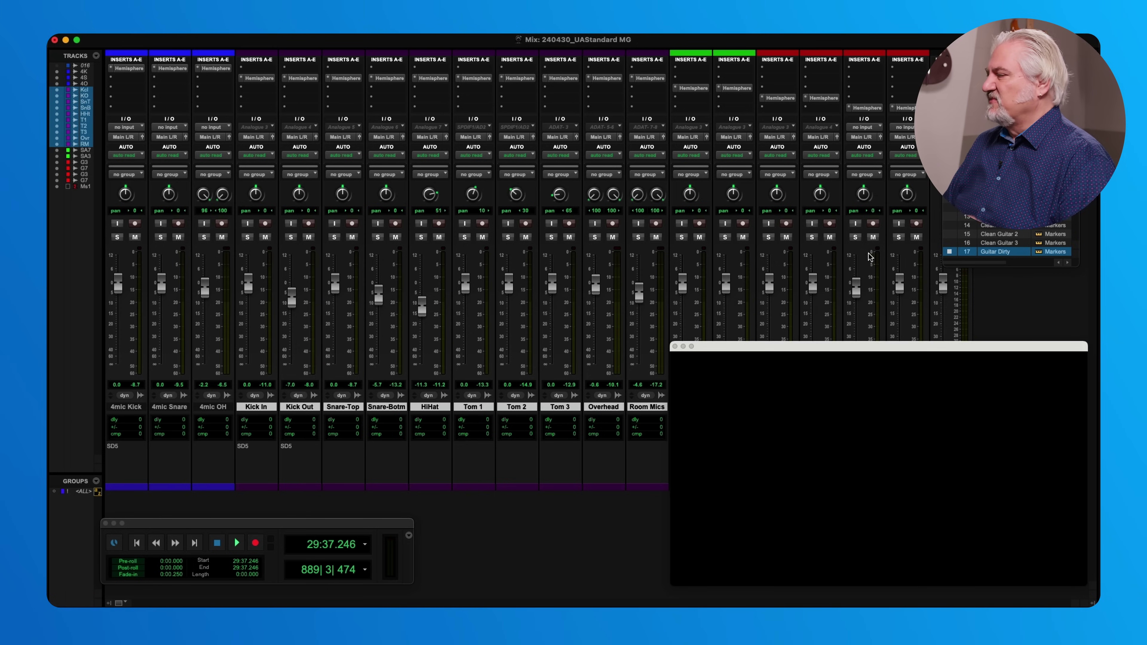
click(855, 237)
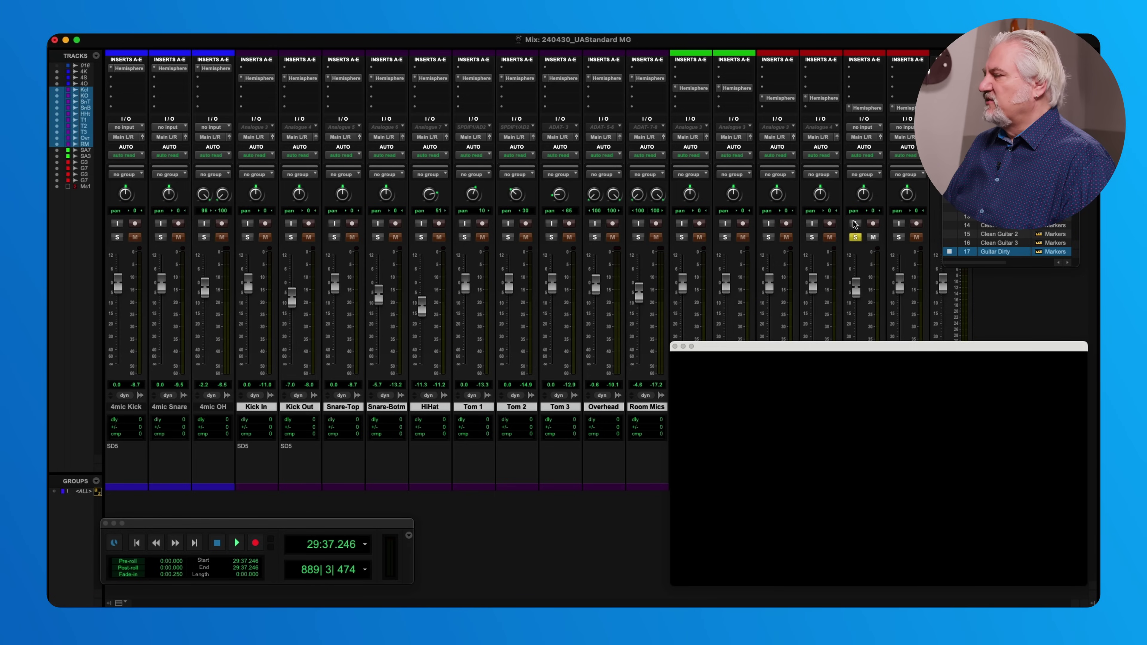
click(867, 108)
key(space)
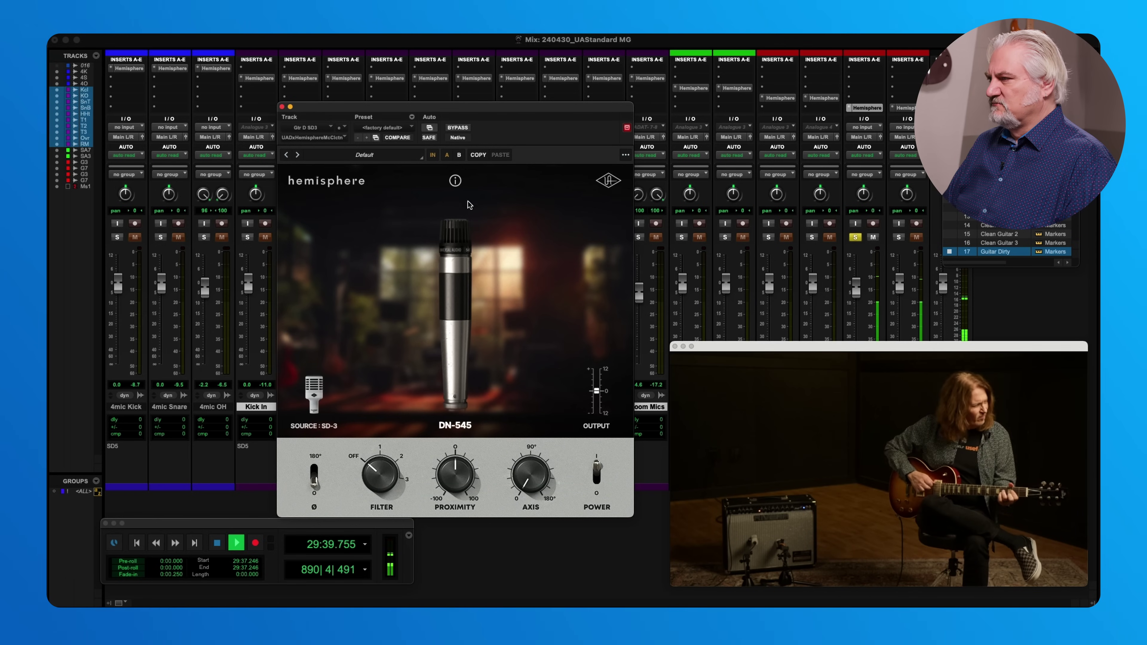
Audition DN-545, DN-604 and DN-409U on the dirty guitar, comparing DN-545 and DN-409U with the bypassed sound.
click(467, 129)
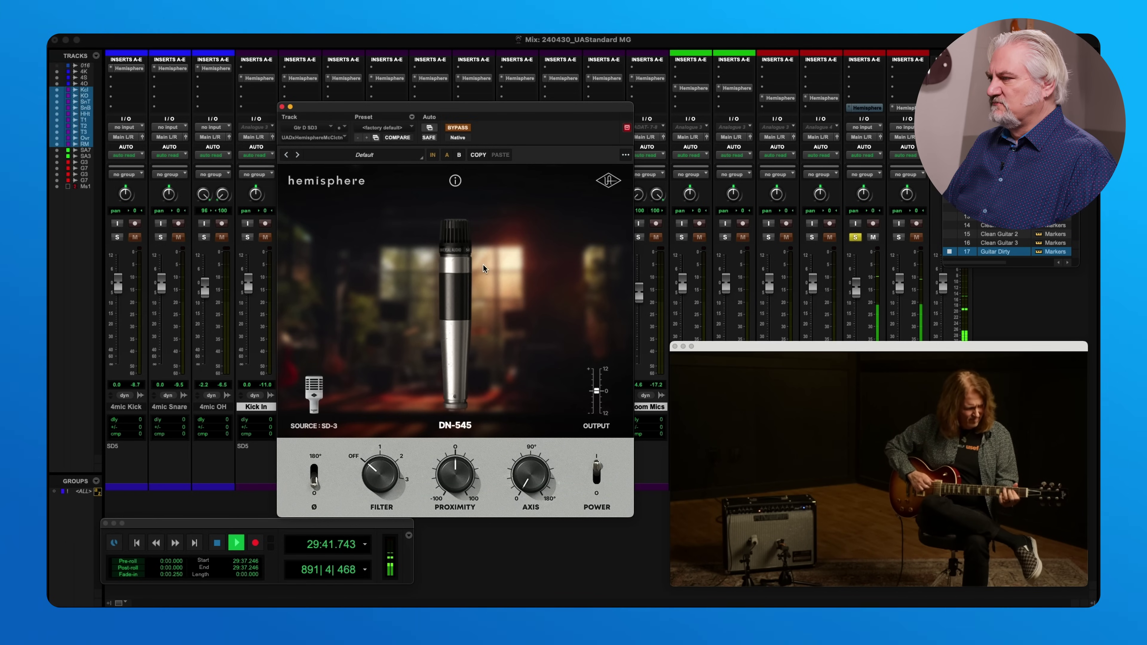
click(457, 248)
click(458, 128)
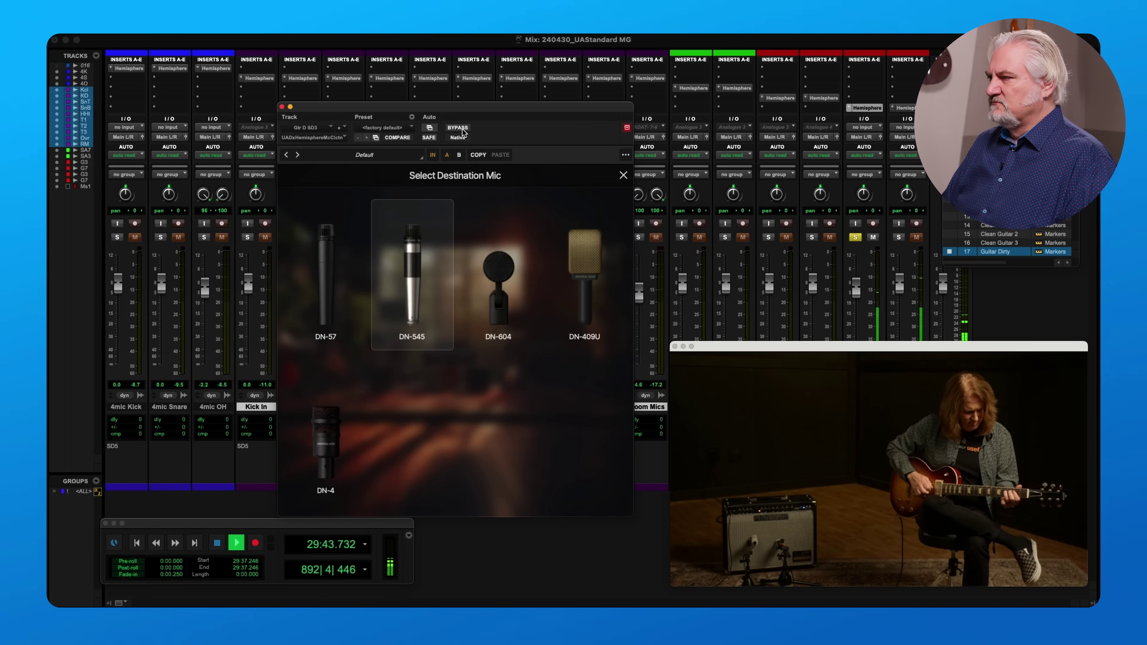
click(501, 270)
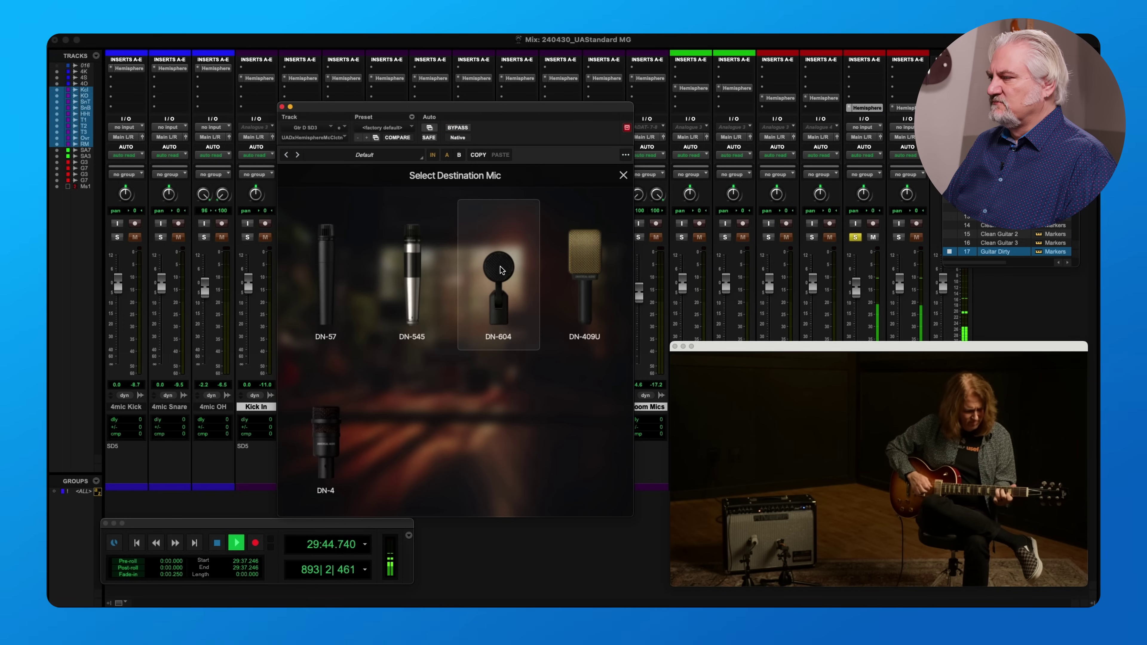
click(586, 261)
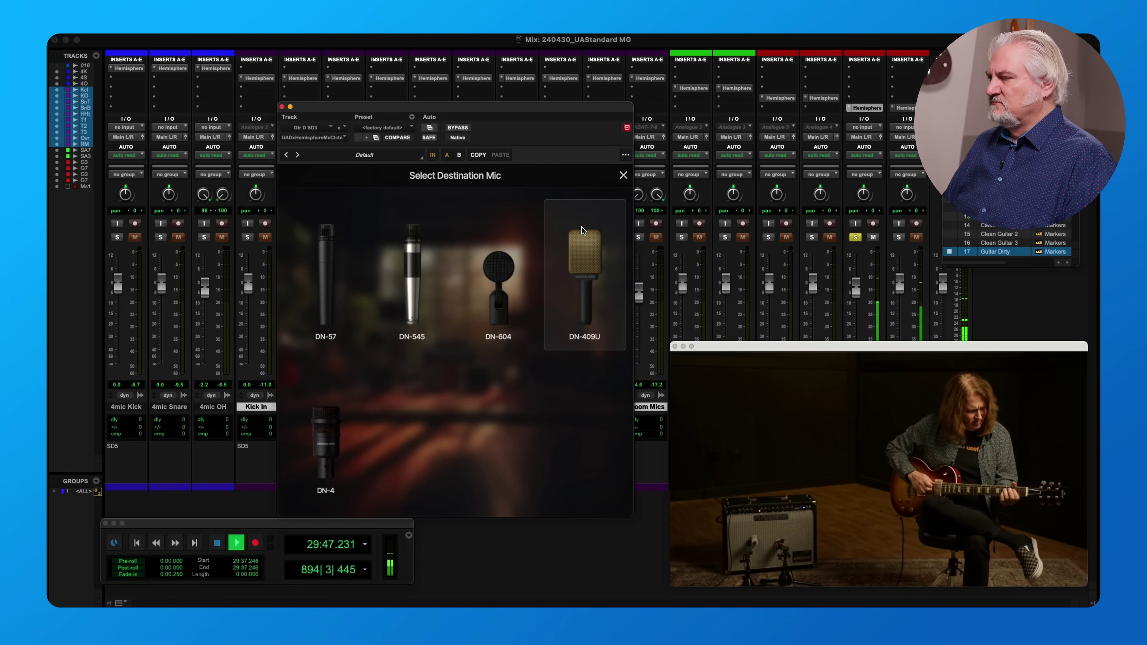
click(458, 128)
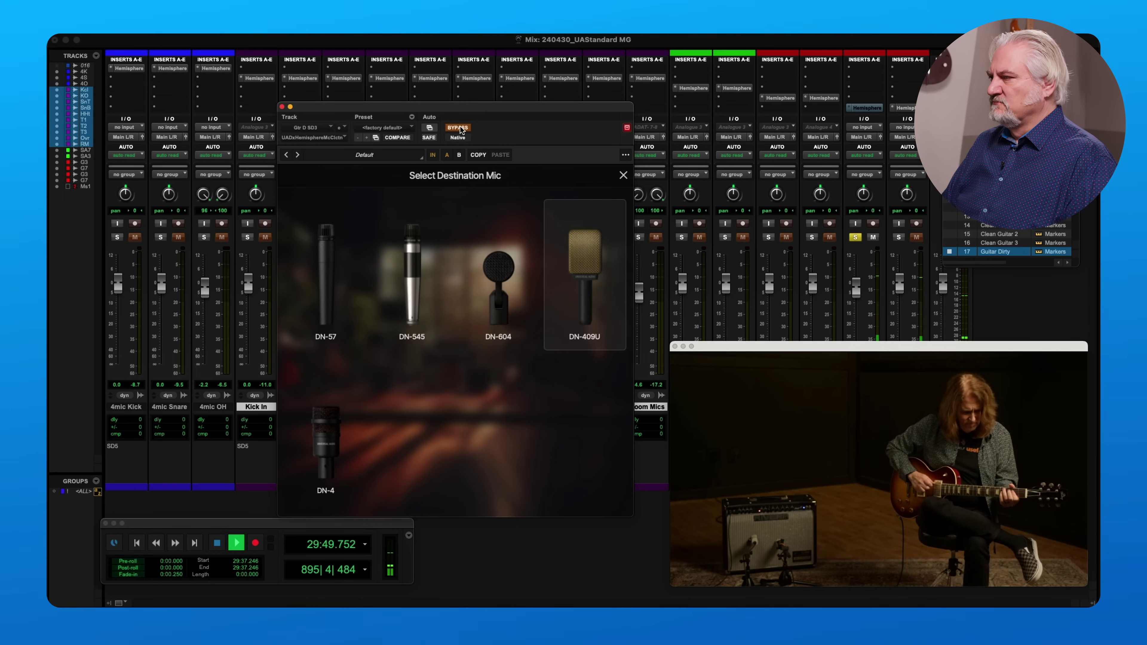
click(459, 129)
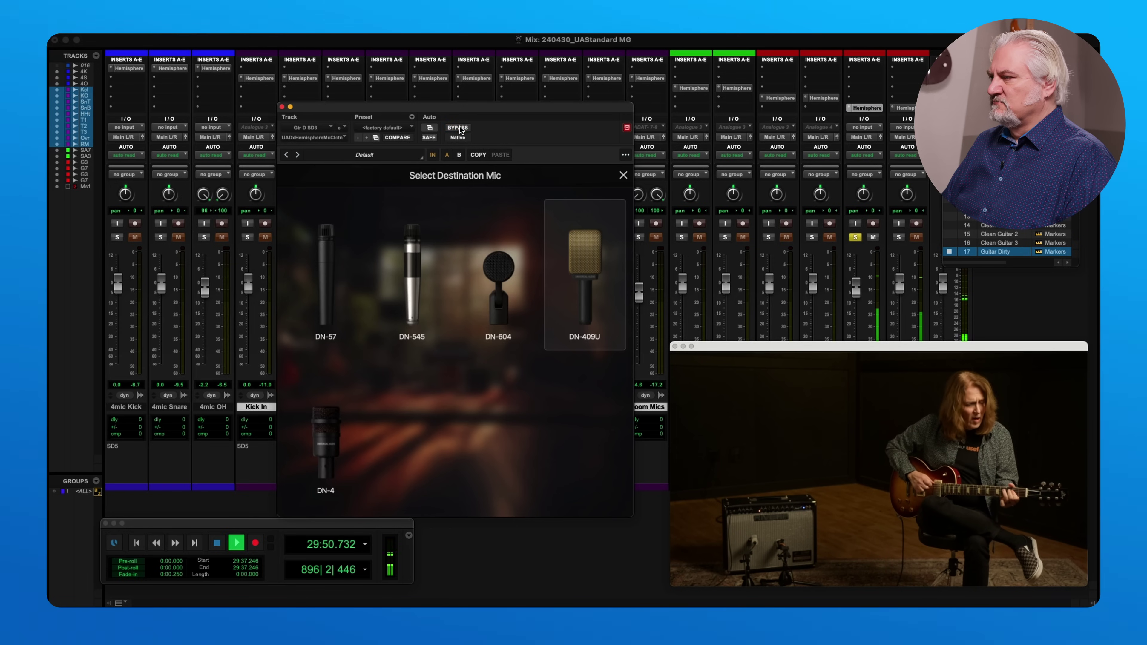
Audition DN-4, choose DN-57 as destination mic and compare it with the bypassed sound, closing the mic selection.
click(322, 433)
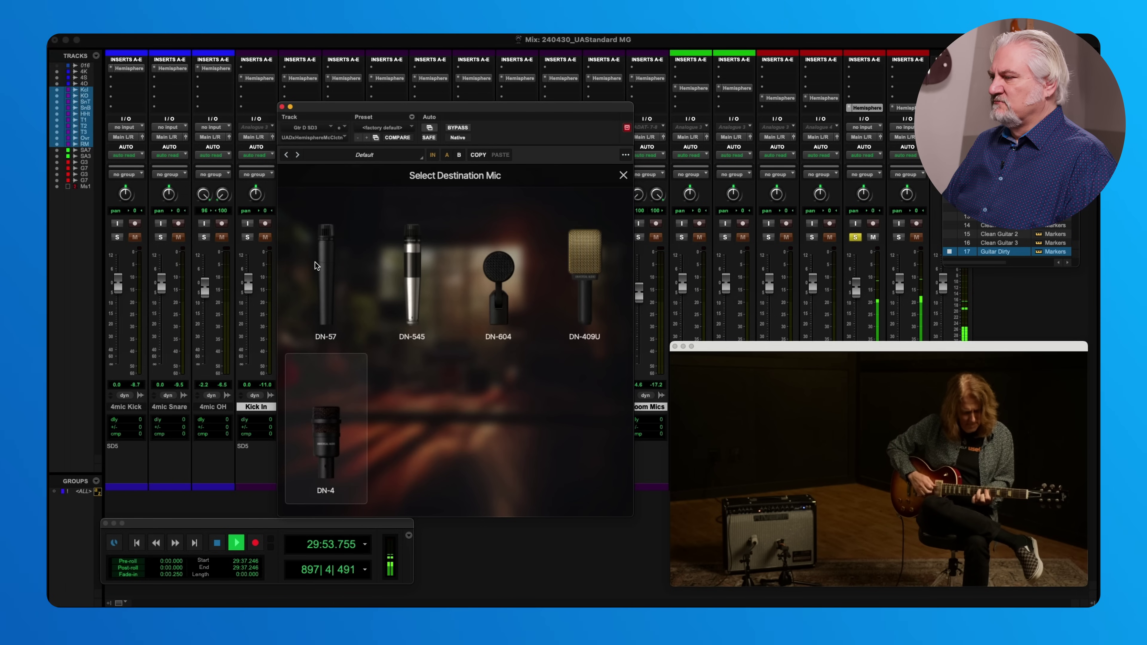
click(323, 267)
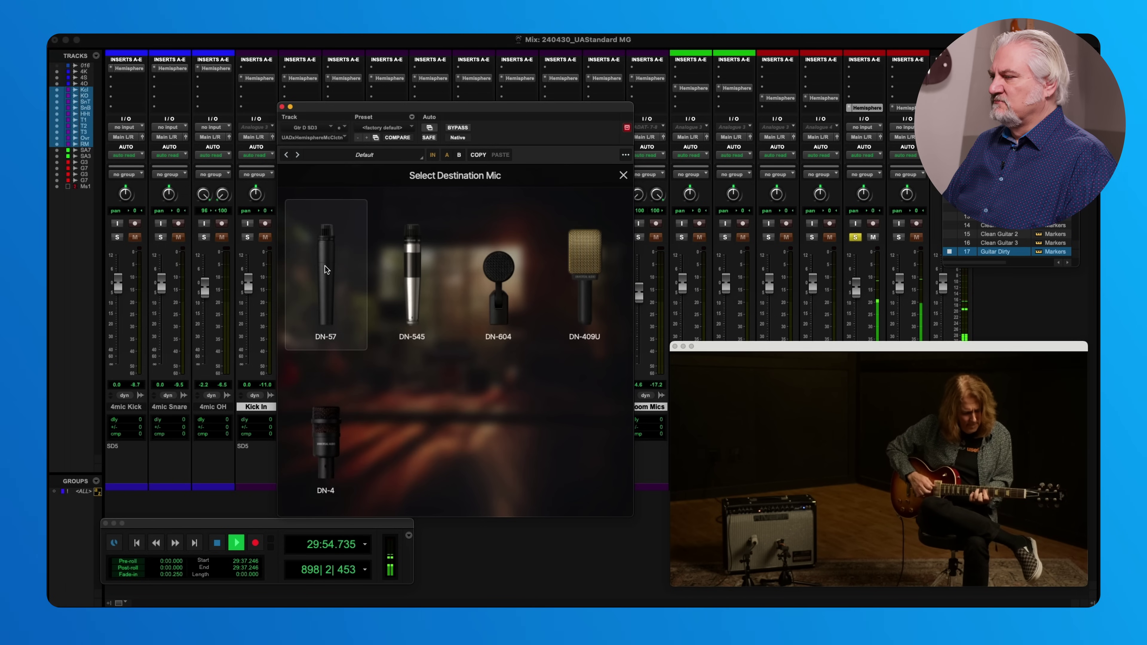
click(461, 129)
click(461, 130)
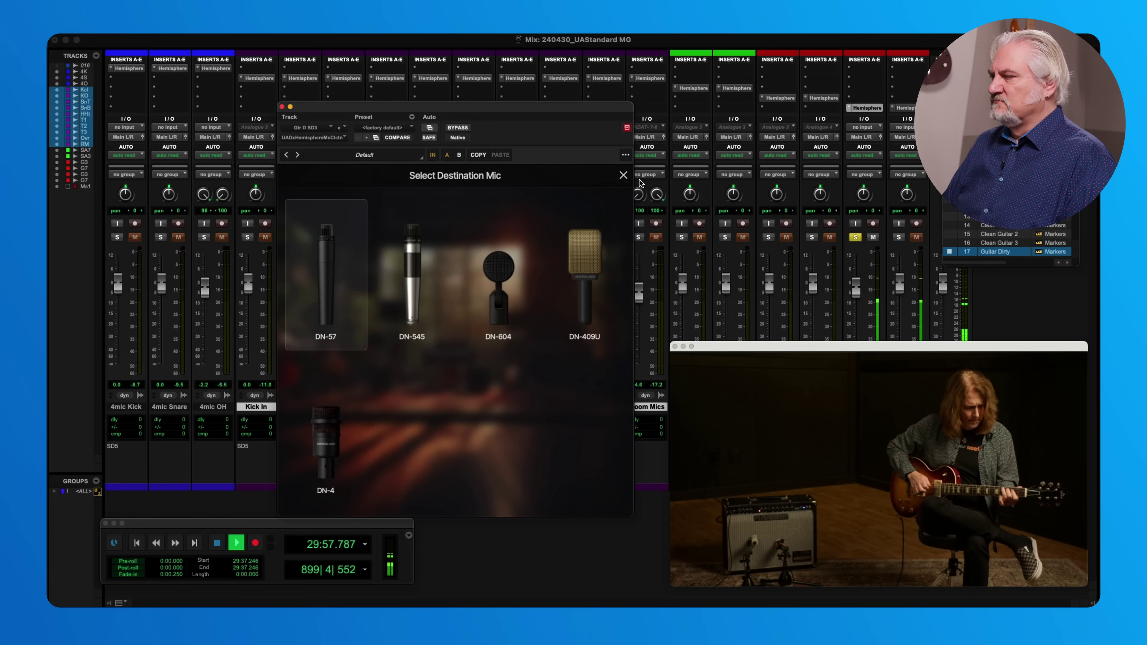
click(624, 175)
Audition the DN-57 with Filter at 3 and Proximity at -100, returning Proximity to 0 and Filter to Off.
drag(478, 464, 480, 436)
drag(368, 470, 388, 361)
drag(452, 475, 468, 600)
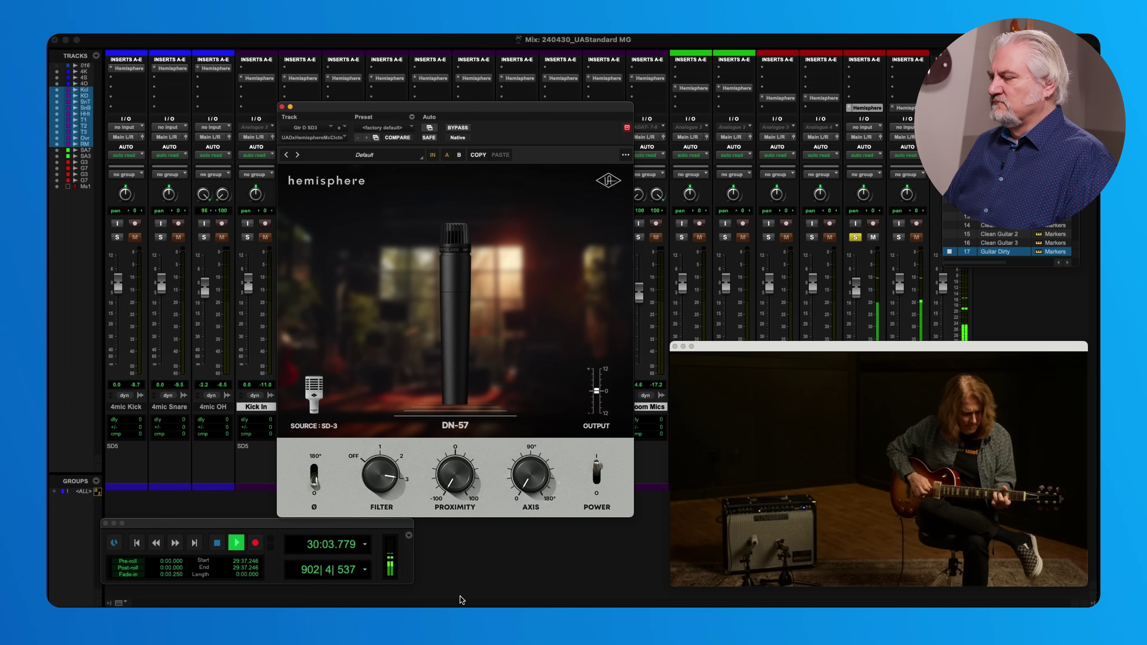
drag(453, 485, 454, 457)
drag(380, 474, 379, 501)
Audition the DN-57's Axis up to 180° and Proximity at 100, returning both controls to 0.
drag(530, 483, 534, 364)
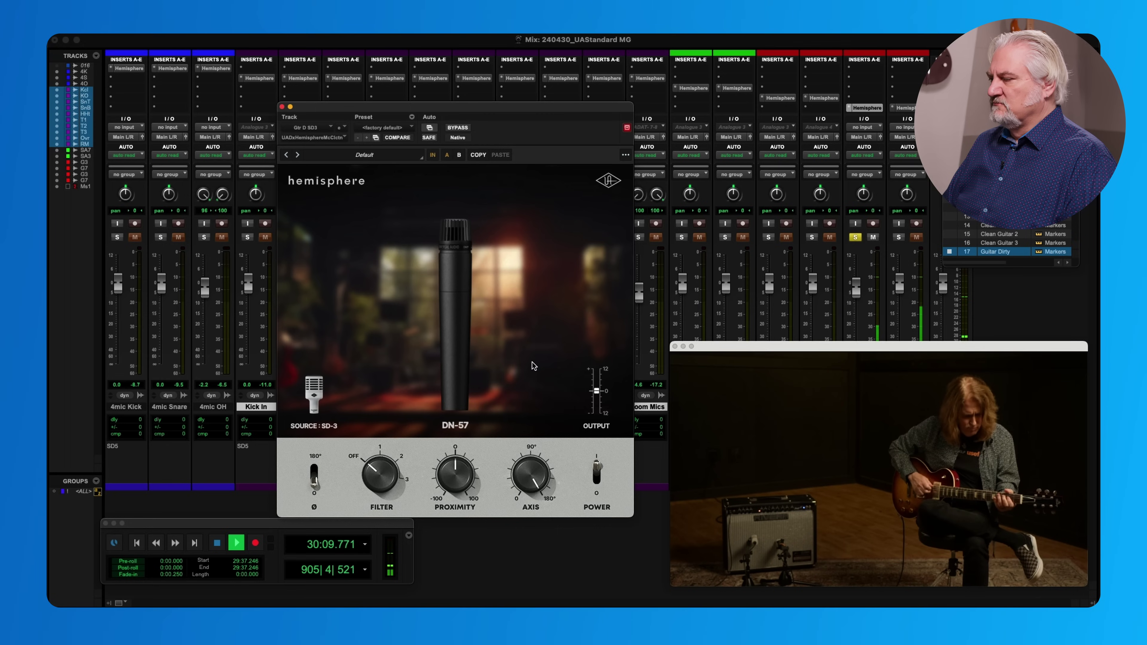
drag(536, 472, 533, 498)
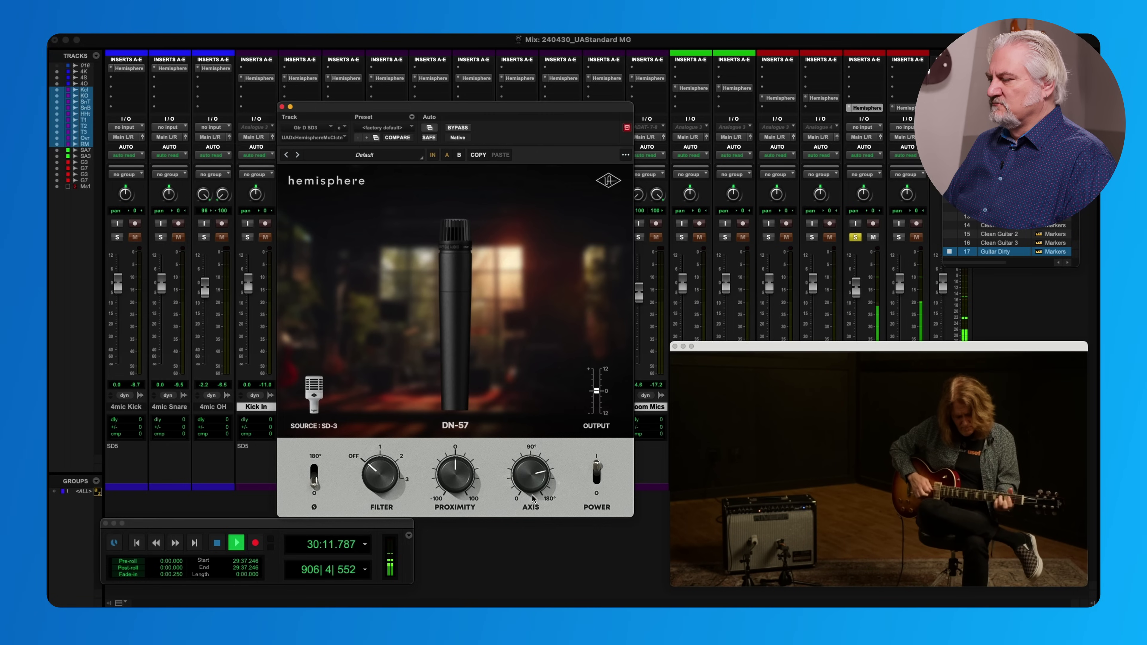
drag(446, 475, 457, 424)
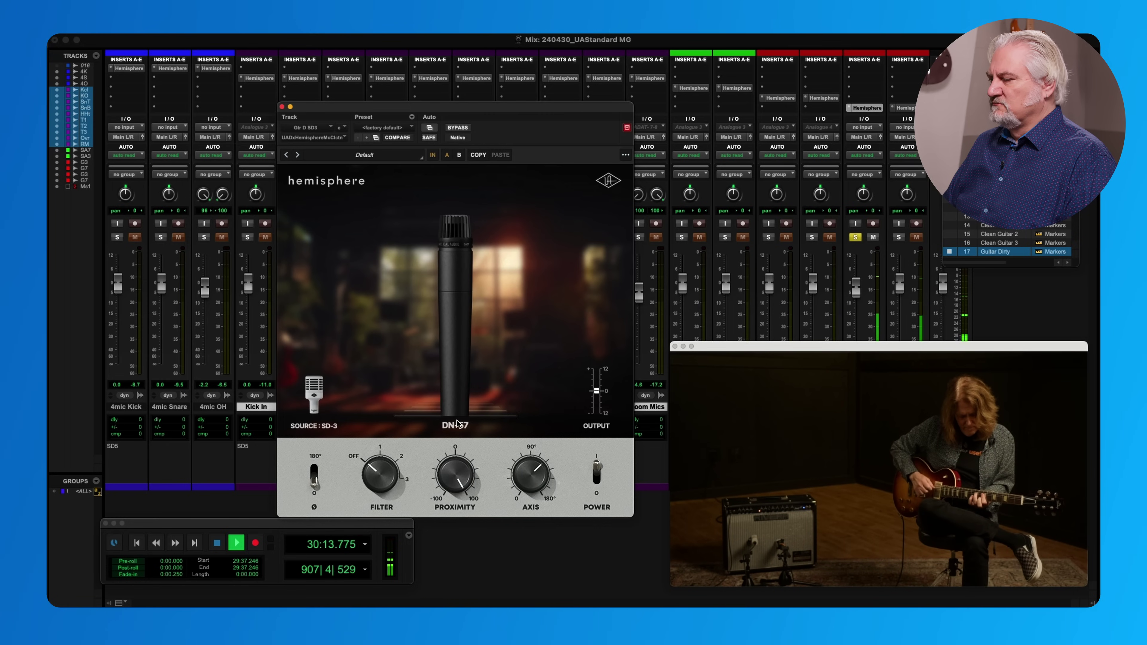
drag(529, 463, 527, 475)
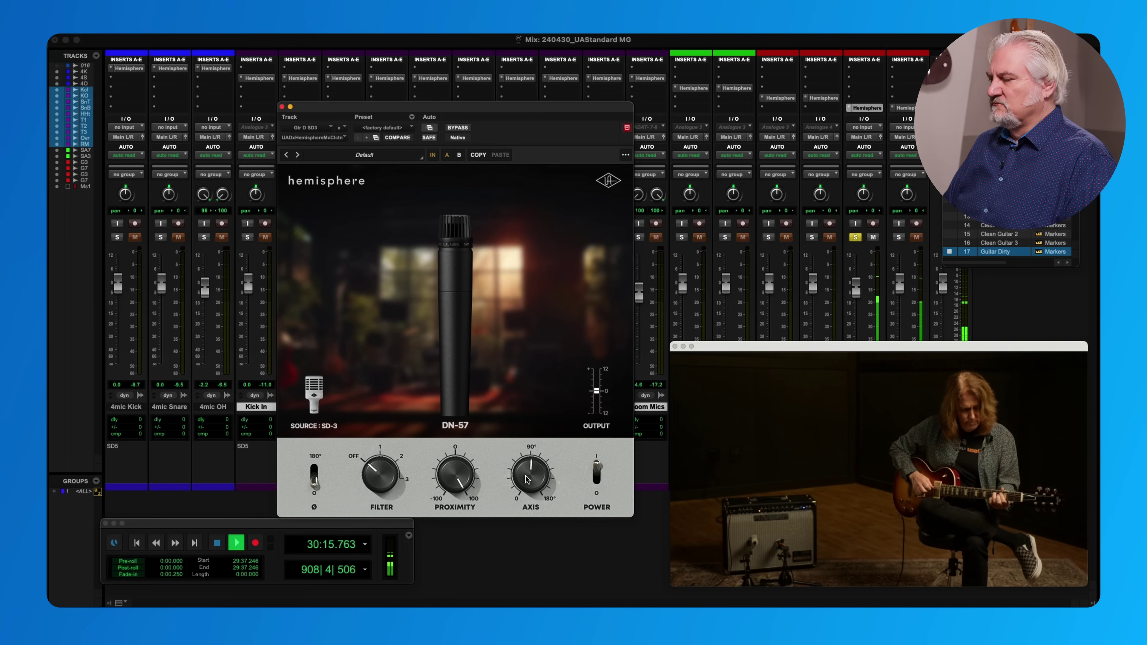
drag(525, 473, 530, 536)
drag(455, 471, 457, 483)
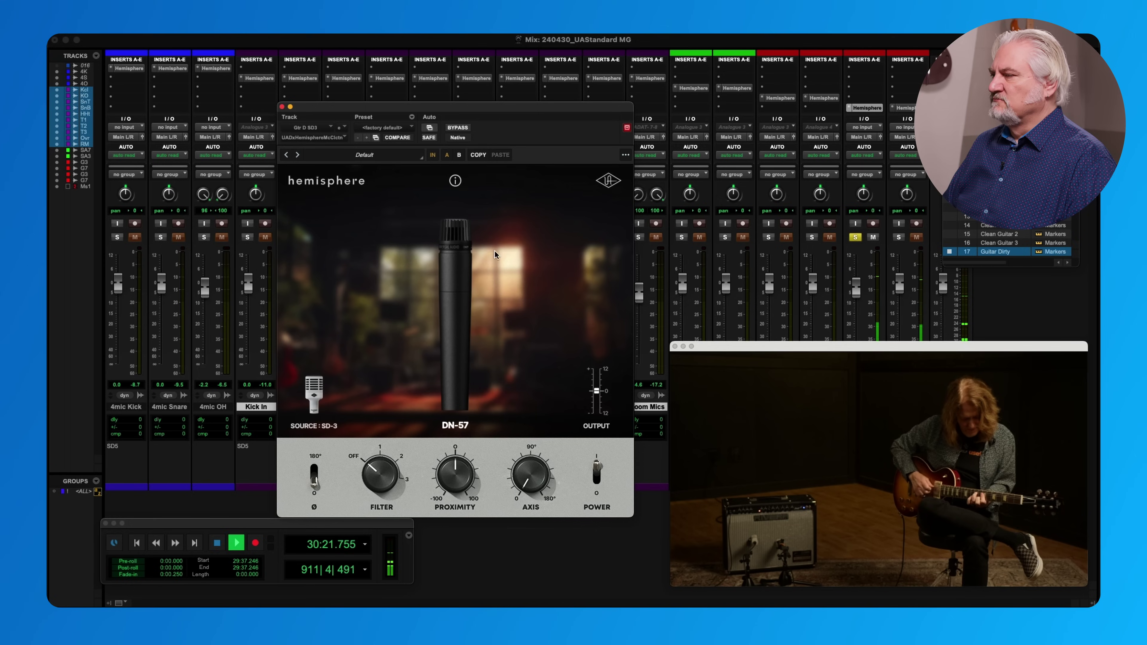
Stop playback, solo the Gtr D SD7 track instead, open its Hemisphere plug-in, and restart playback.
key(space)
click(899, 237)
click(904, 108)
key(space)
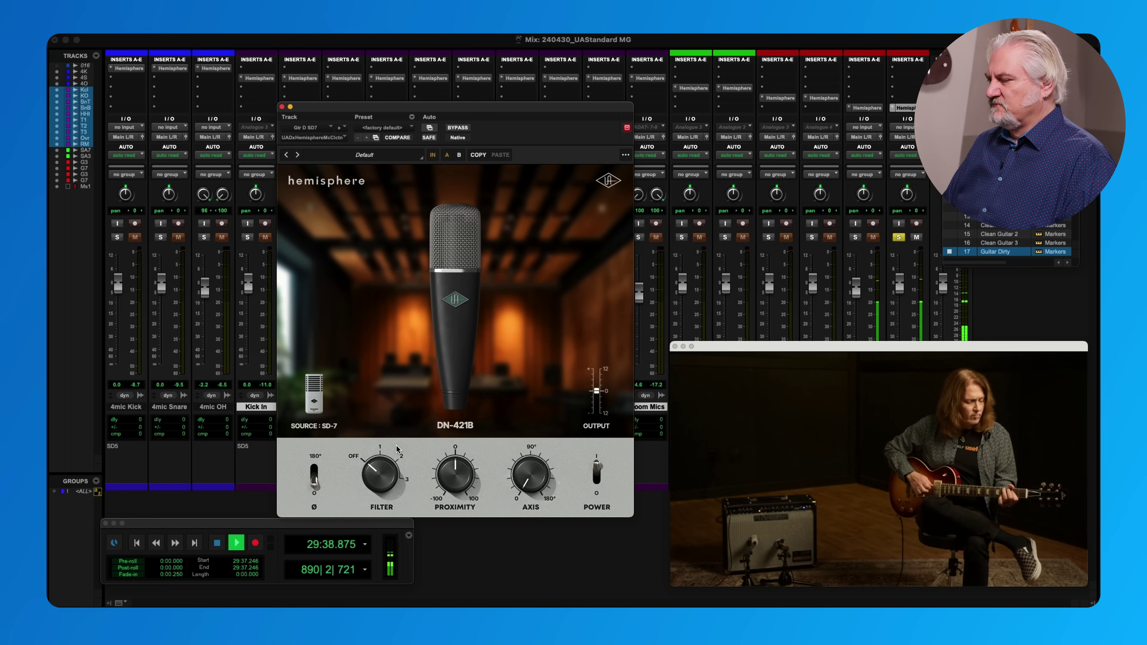
Choose DN-409N as the Gtr D SD7 destination mic, compare it with the bypassed sound, stop playback and close the mic selection.
click(441, 309)
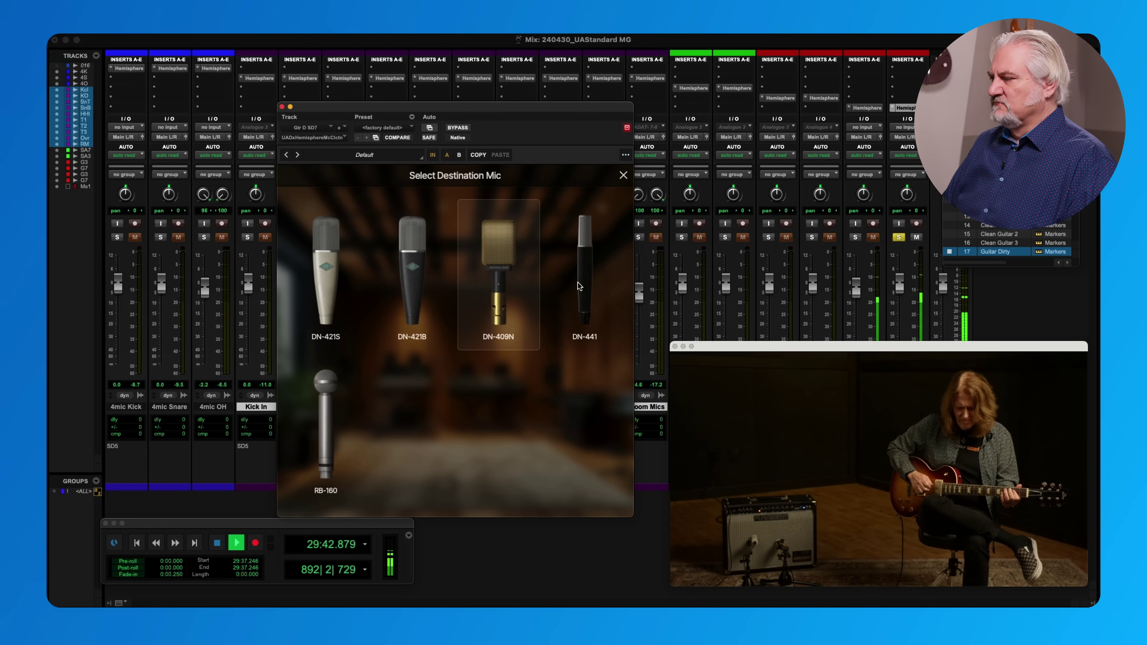
click(463, 129)
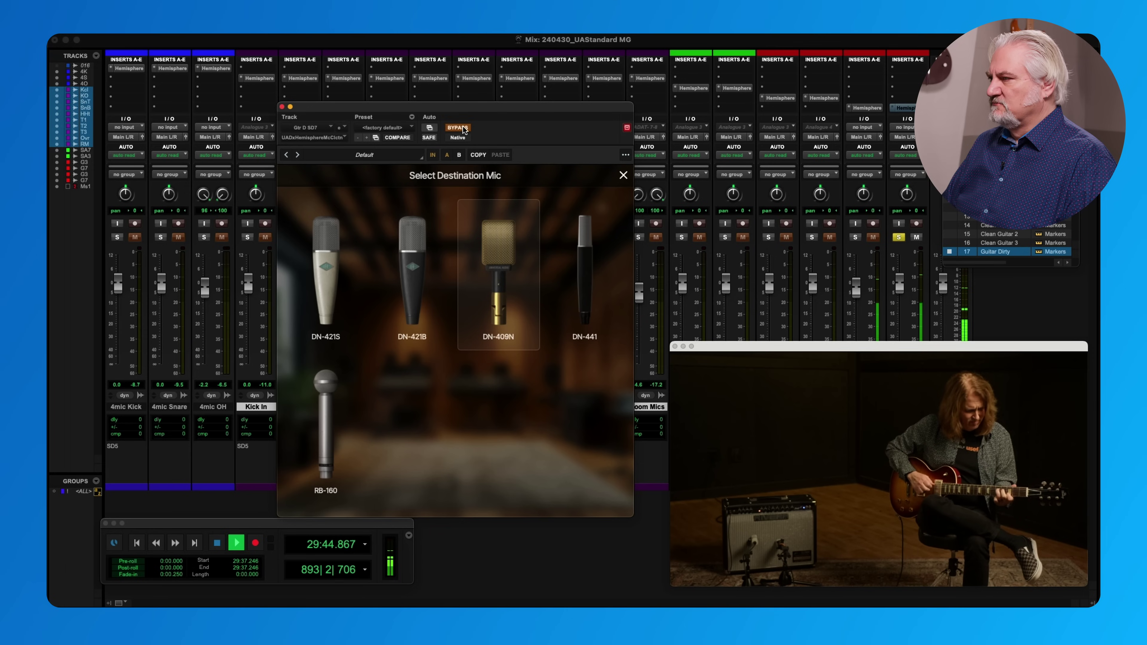
click(464, 130)
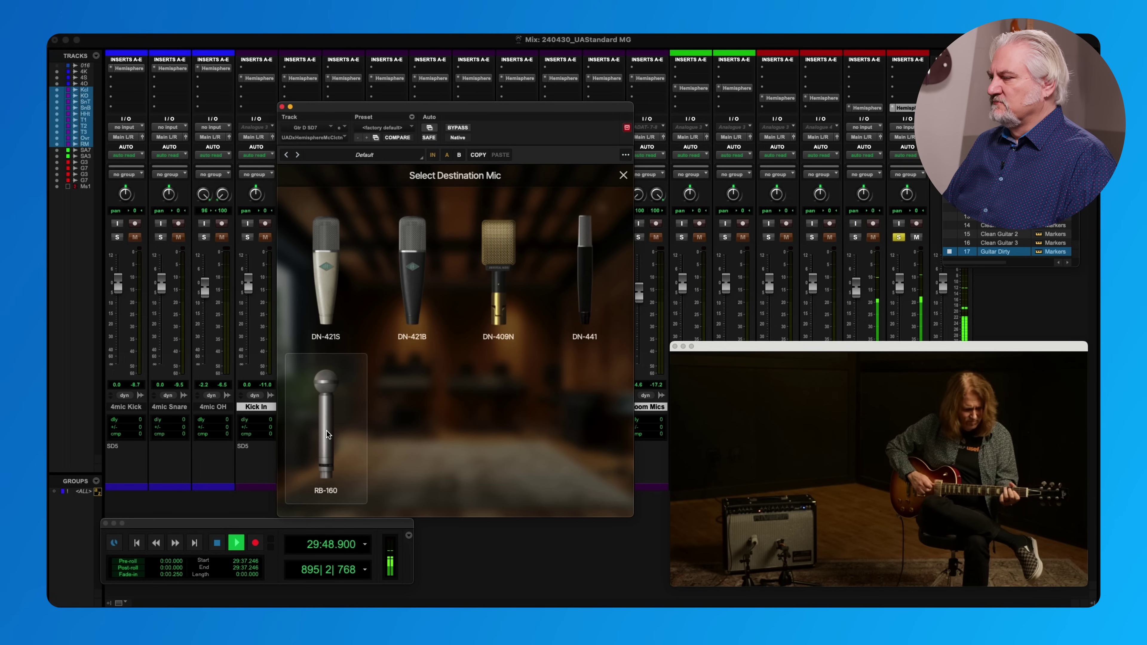
click(461, 128)
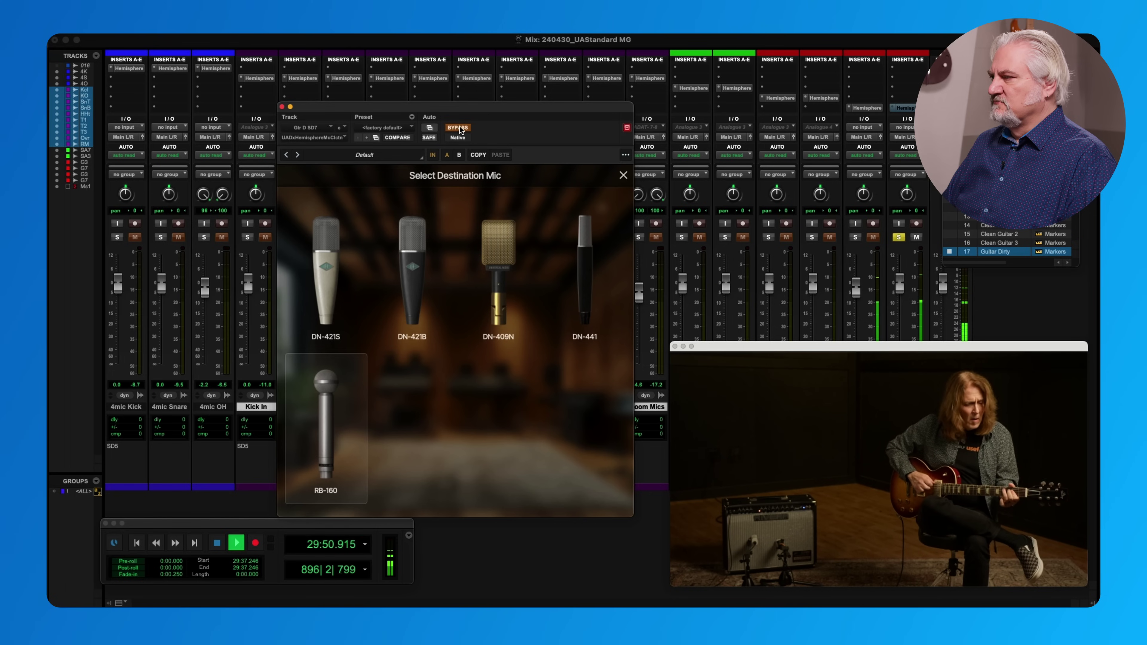
click(460, 130)
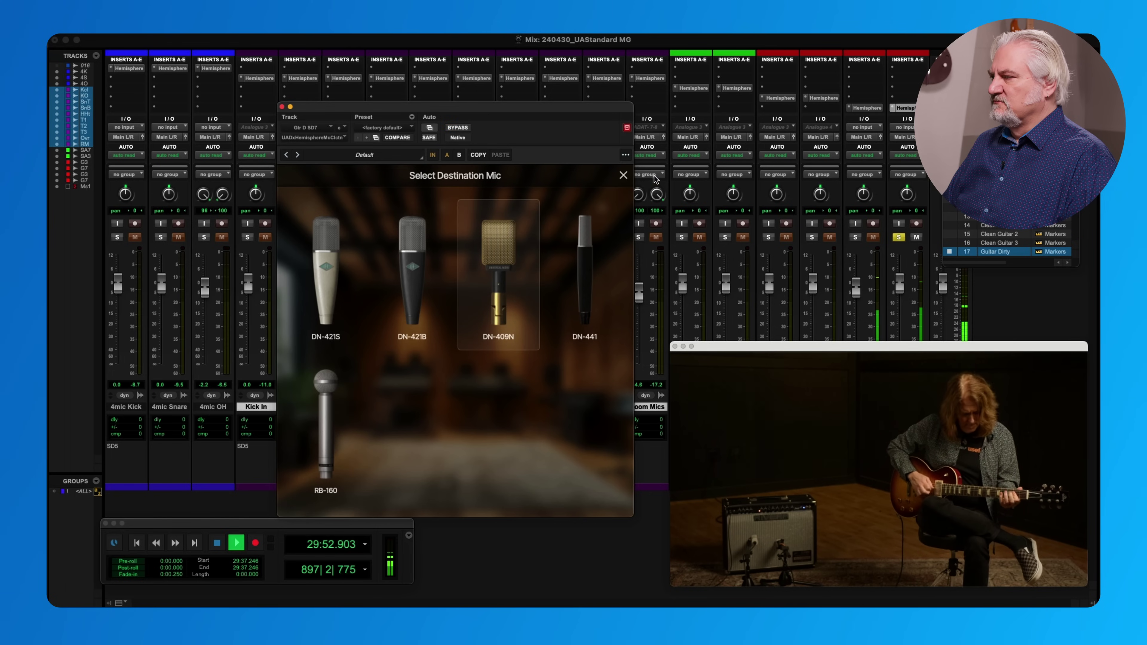
key(space)
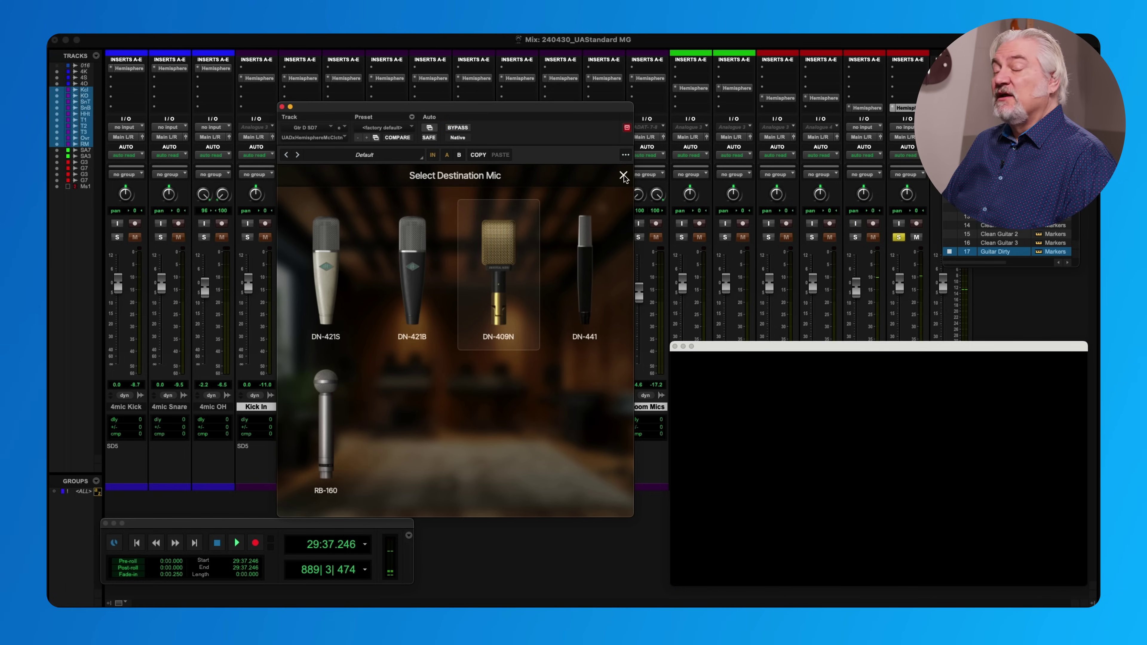
click(624, 177)
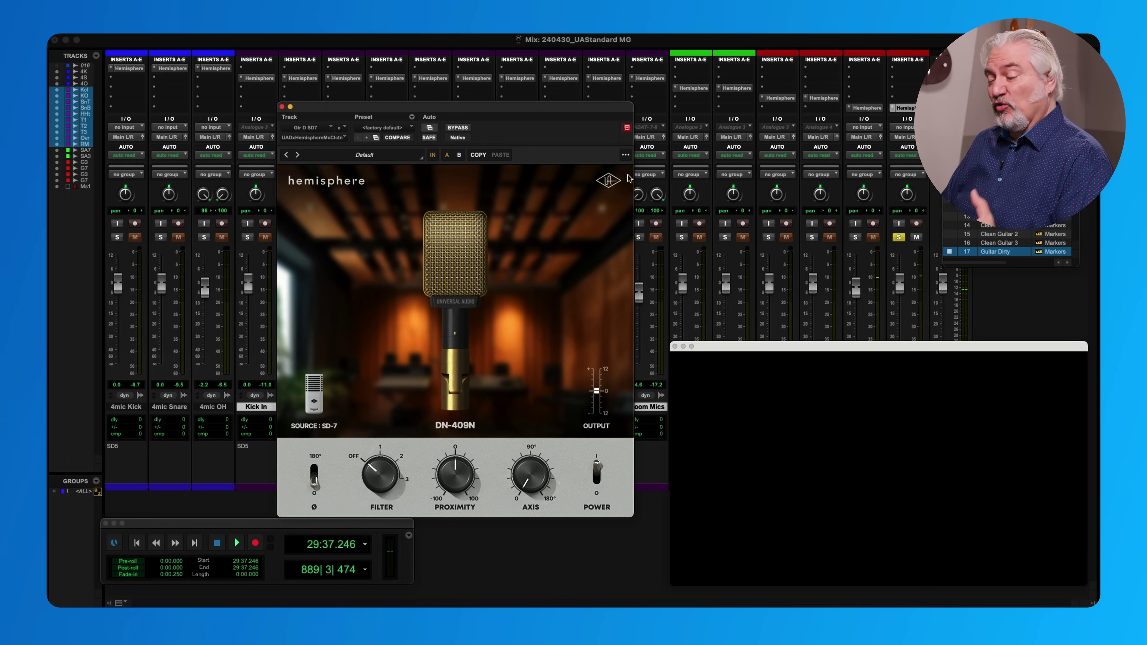
Audition the DN-409N with Filter at 2 and Proximity raised to about 60, trying Axis and returning it to 0, and stop playback.
mouse_move(366, 479)
drag(366, 479, 384, 435)
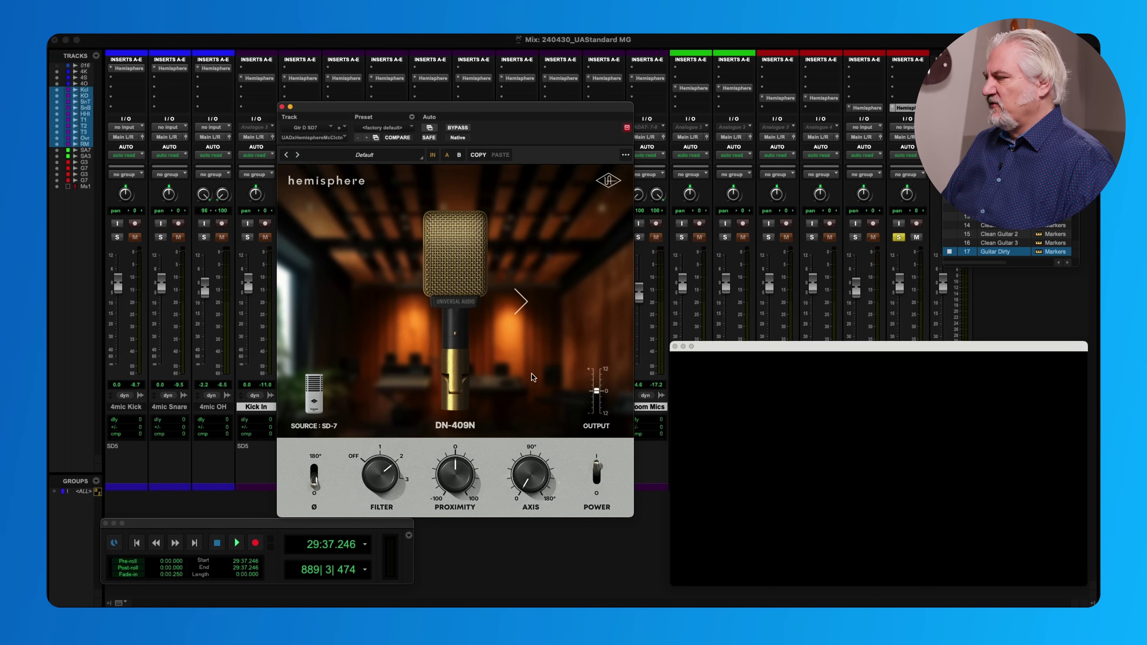
key(space)
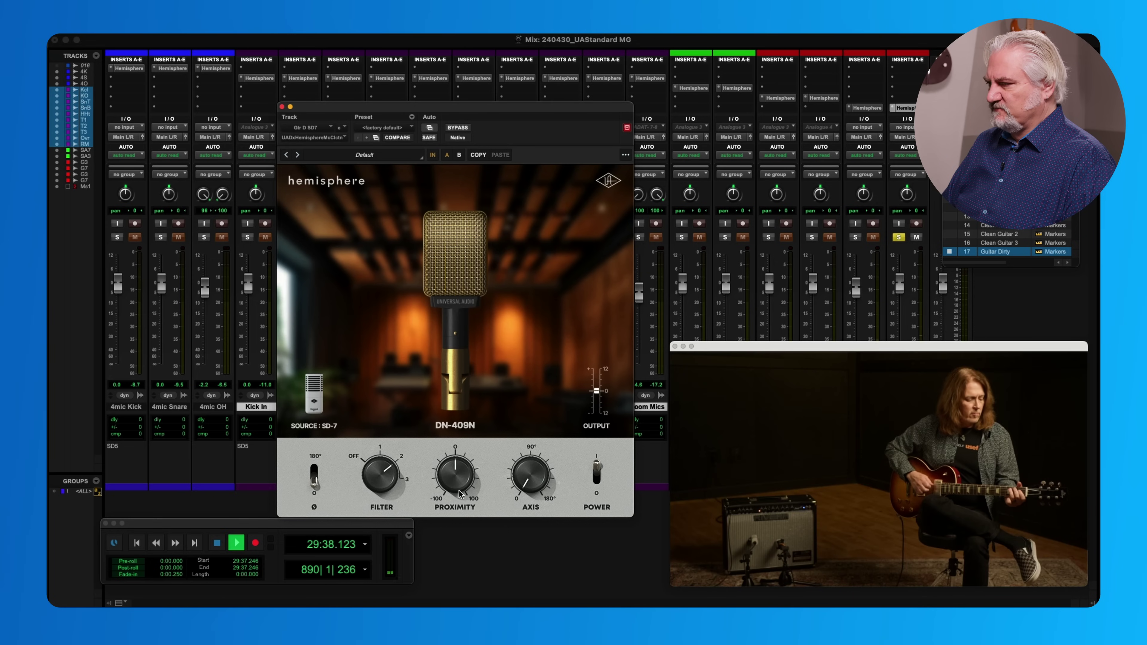
drag(450, 478, 456, 426)
drag(455, 472, 449, 490)
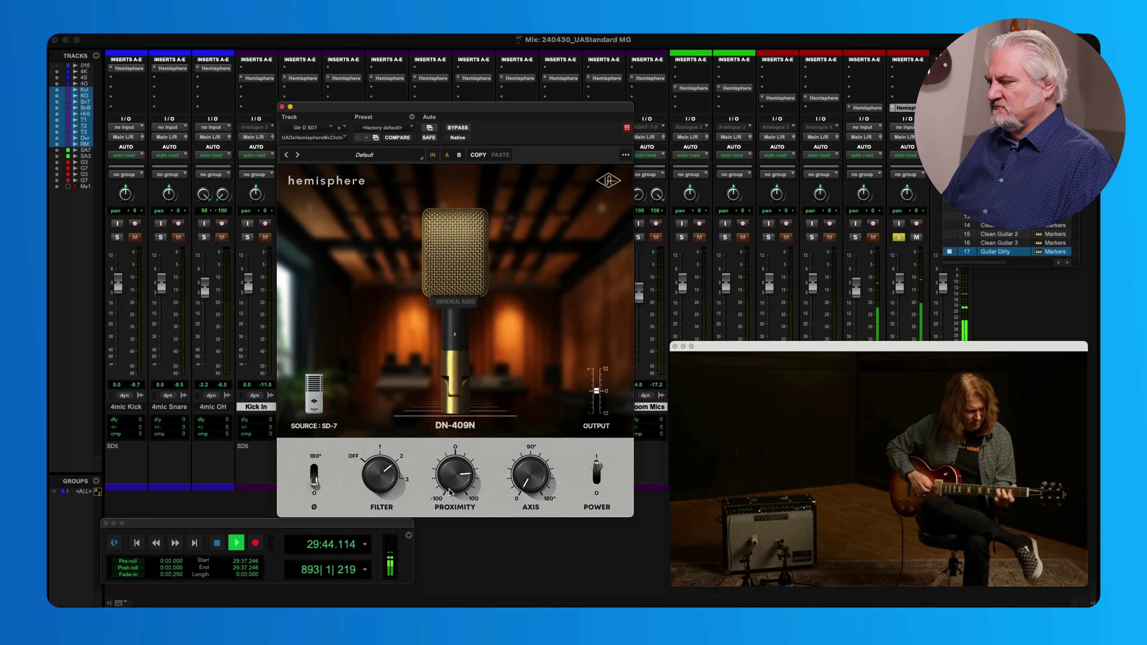
drag(531, 489, 546, 506)
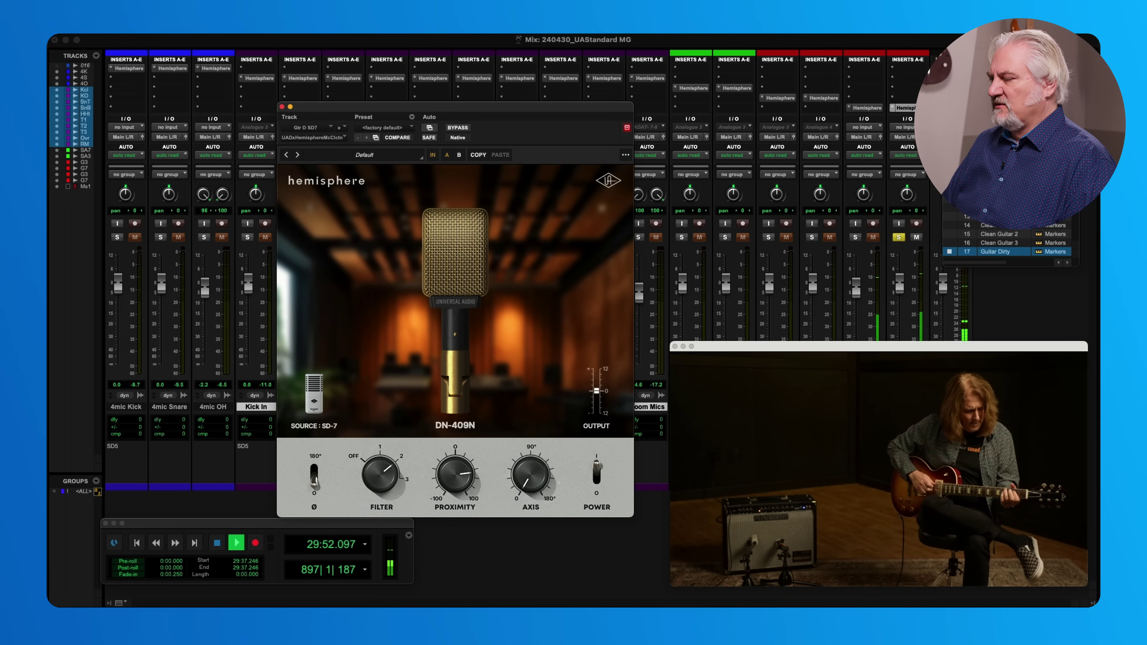
key(space)
Pan Gtr D SD3 left to 47 and Gtr D SD7 right to 45, unsolo Gtr D SD7 and play both together.
drag(860, 198, 861, 218)
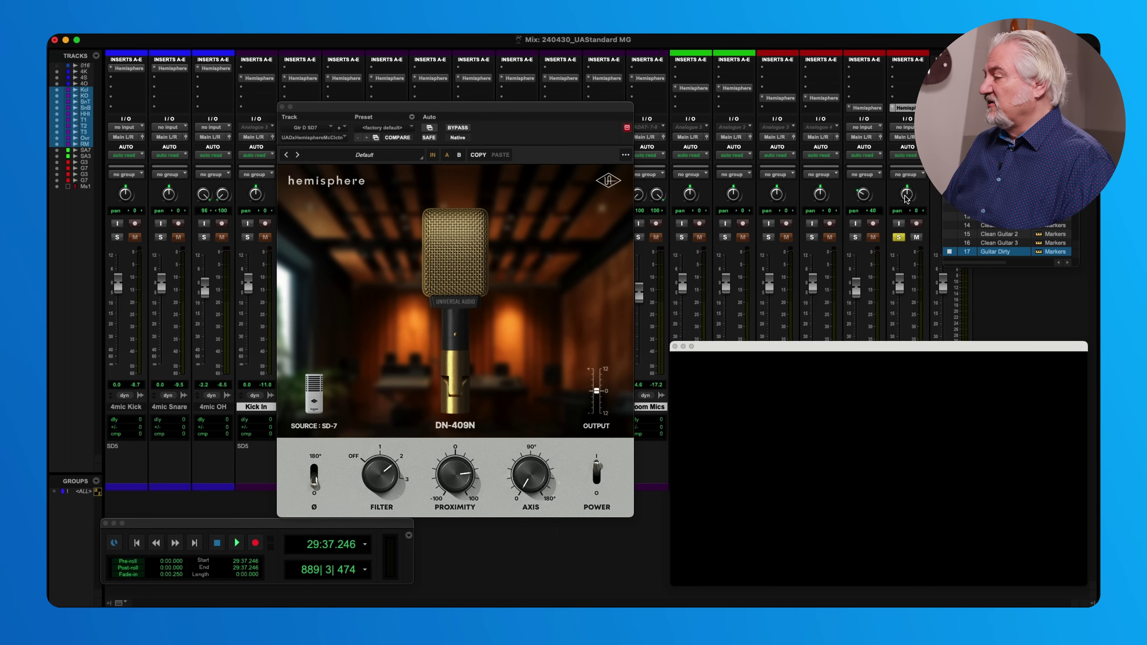
click(900, 238)
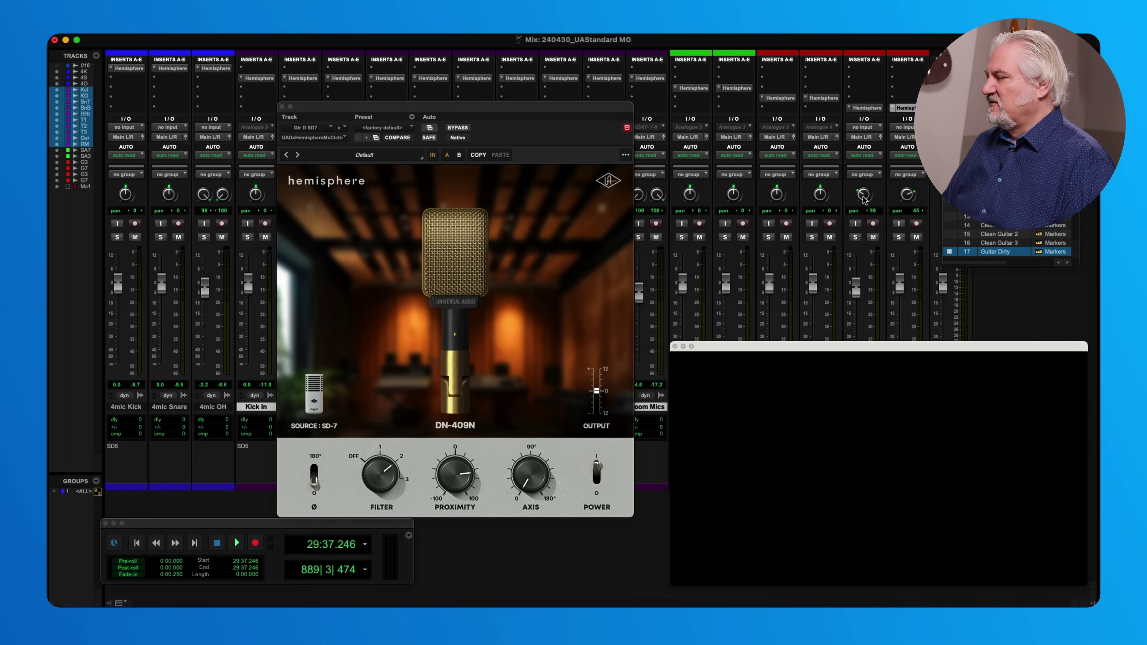
key(space)
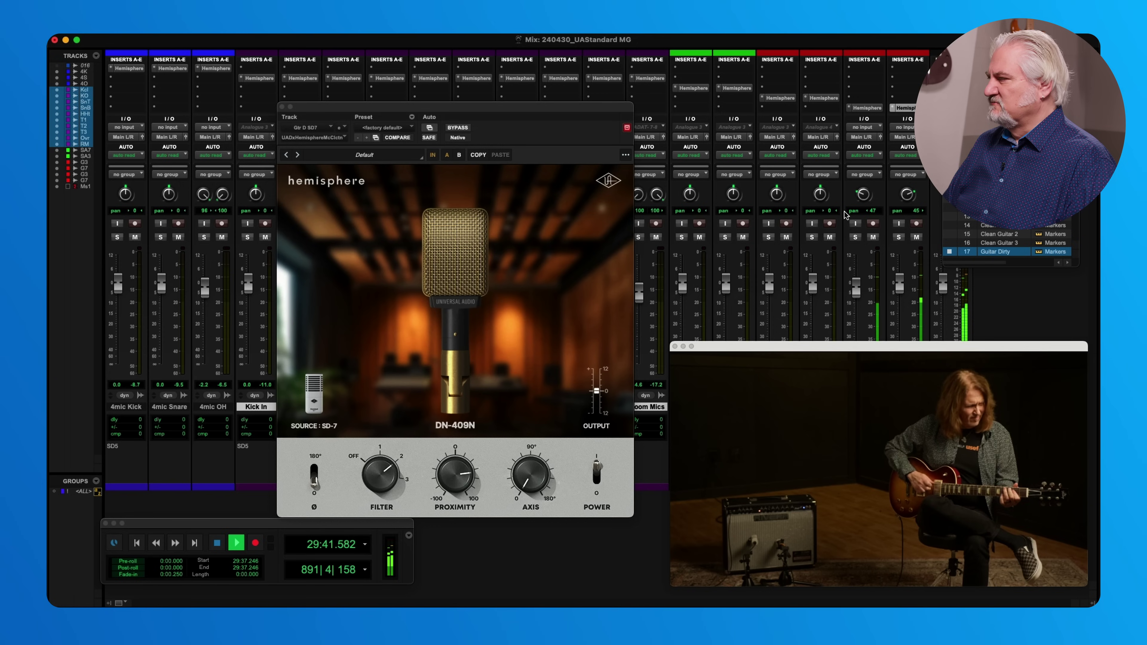
Open the Gtr D SD3 track's Hemisphere beside the SD7 instance and choose DN-604 as its destination mic.
click(868, 108)
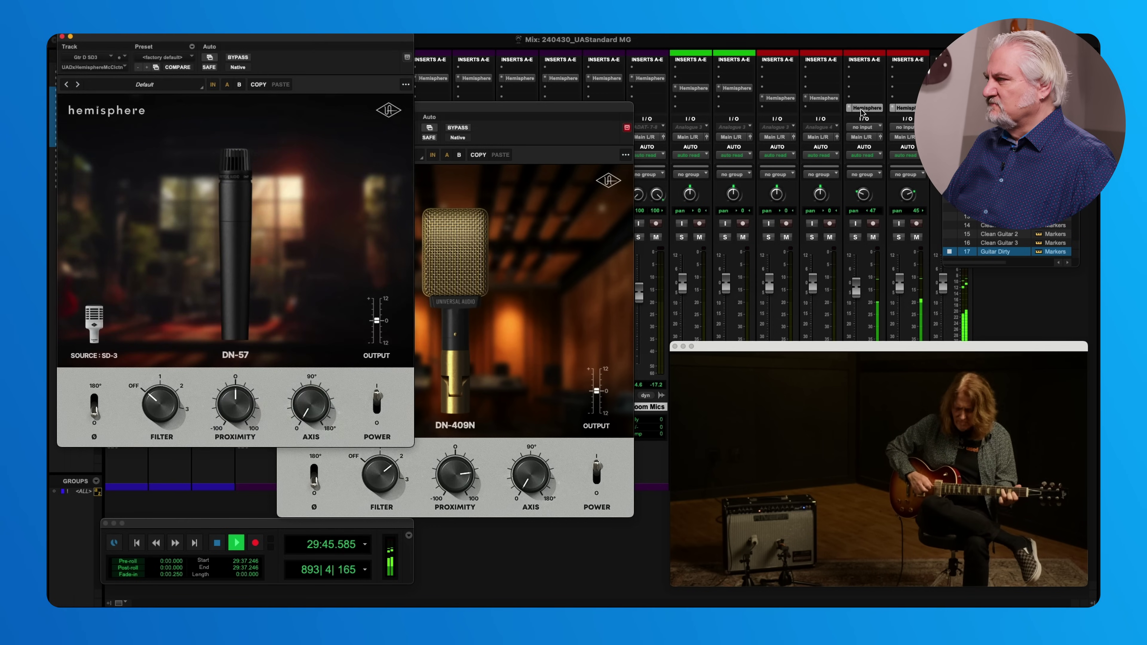
drag(530, 104, 737, 48)
drag(376, 38, 410, 56)
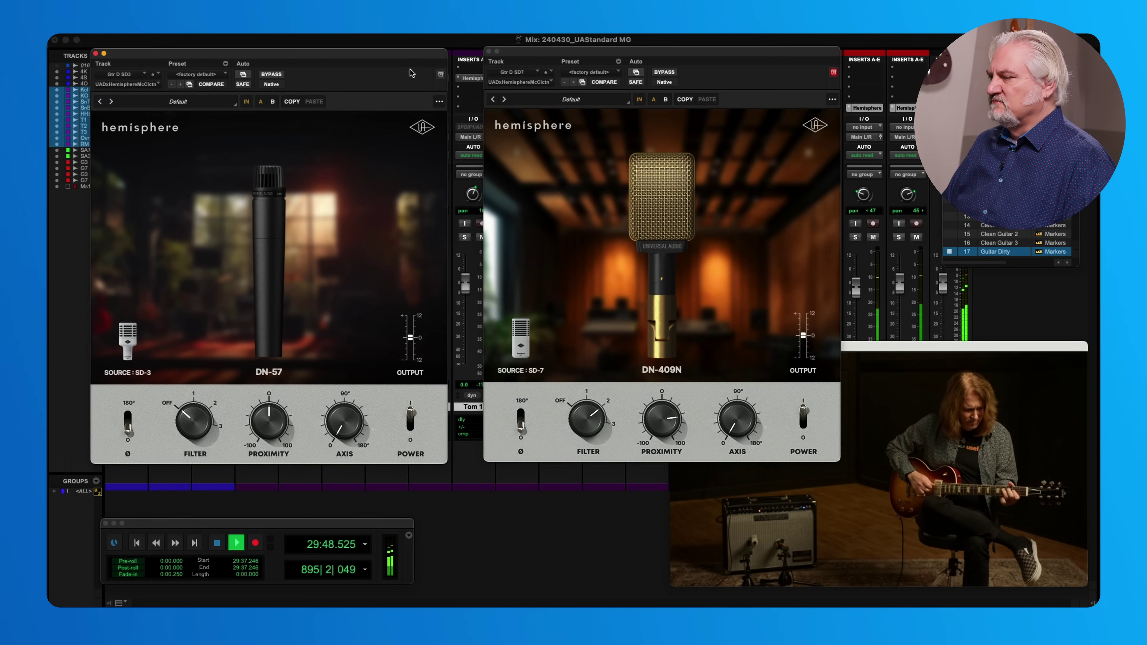
click(271, 274)
click(315, 234)
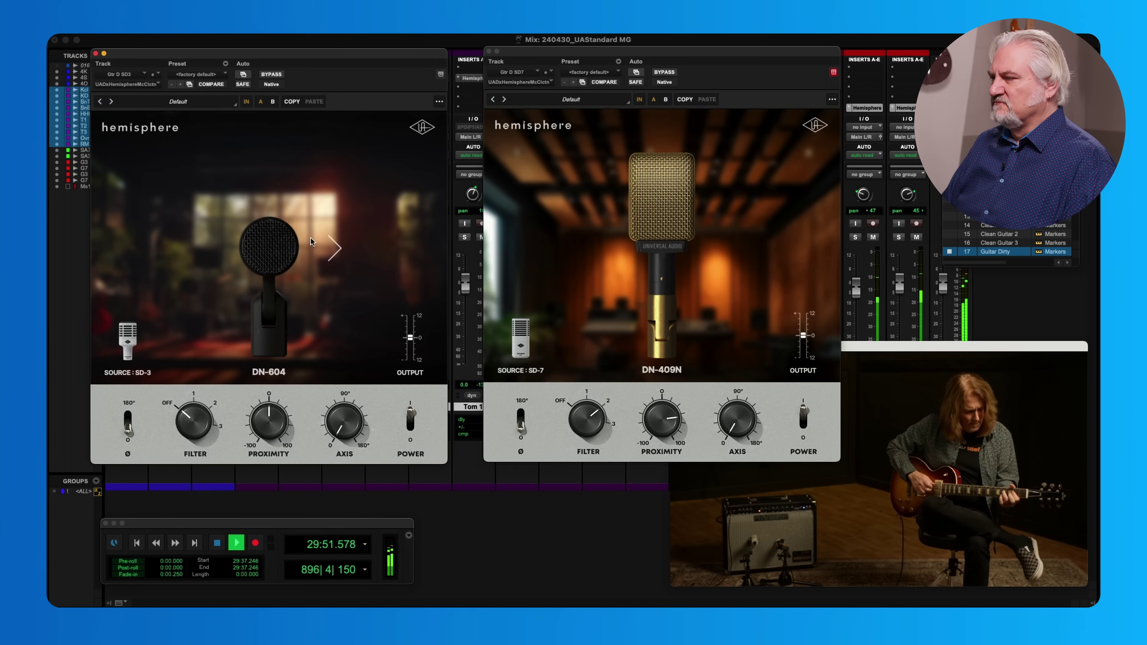
Set the DN-604's Proximity to about 60, Axis to about 90° and Filter to 2, stop playback and close both plug-in windows.
drag(269, 420, 267, 392)
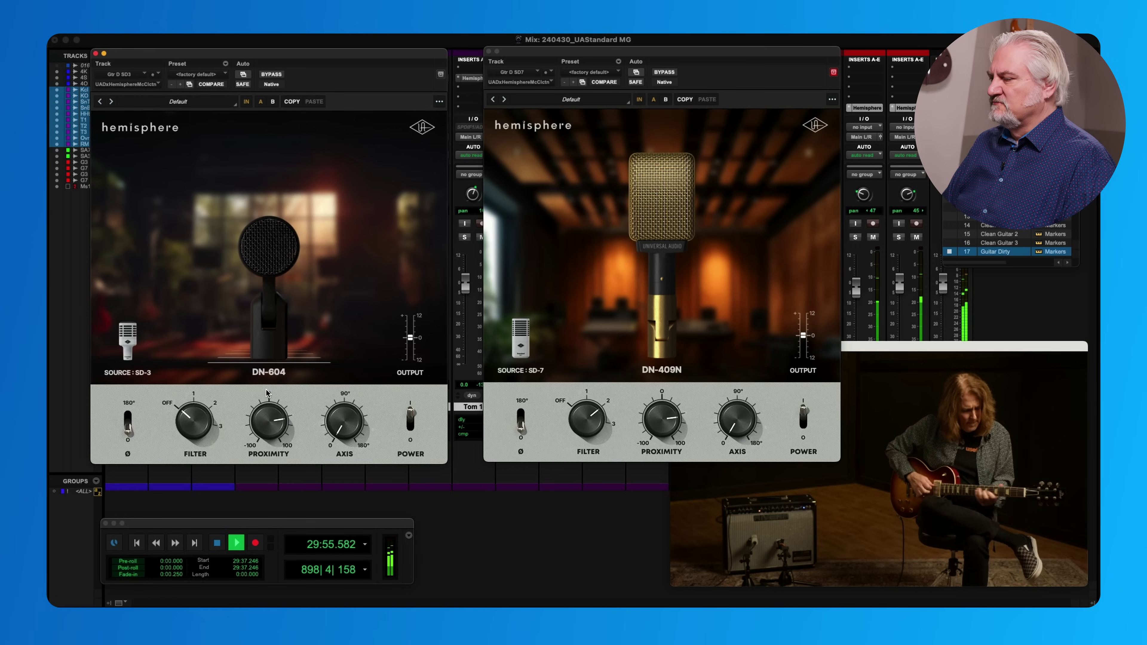
drag(341, 429, 345, 376)
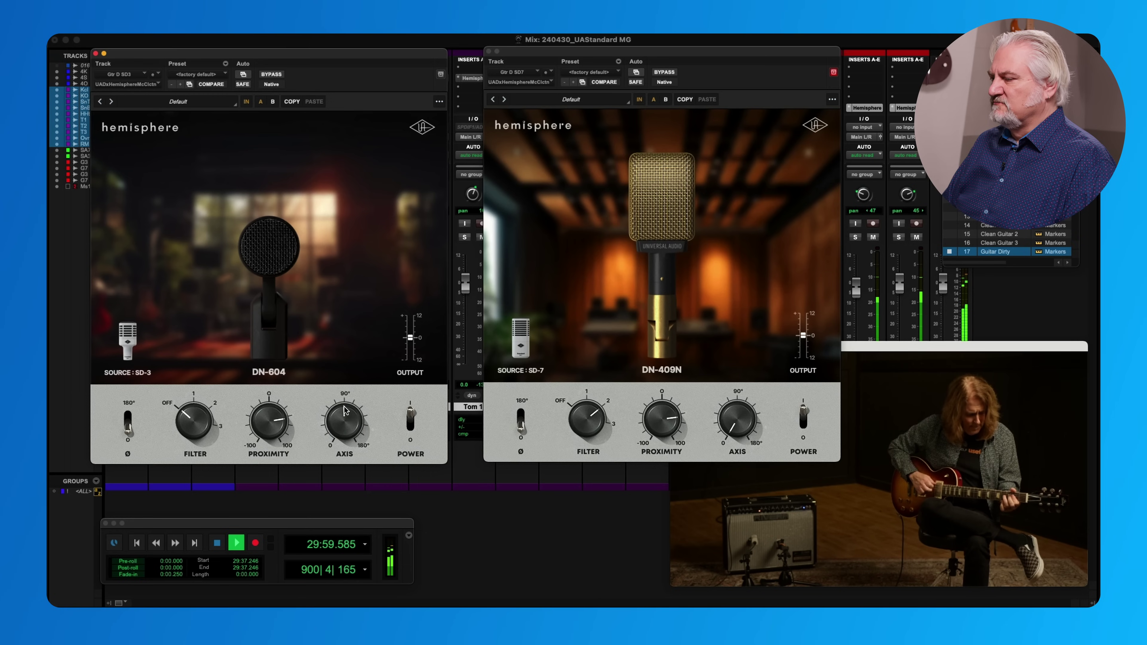
drag(183, 418, 194, 377)
drag(193, 420, 193, 390)
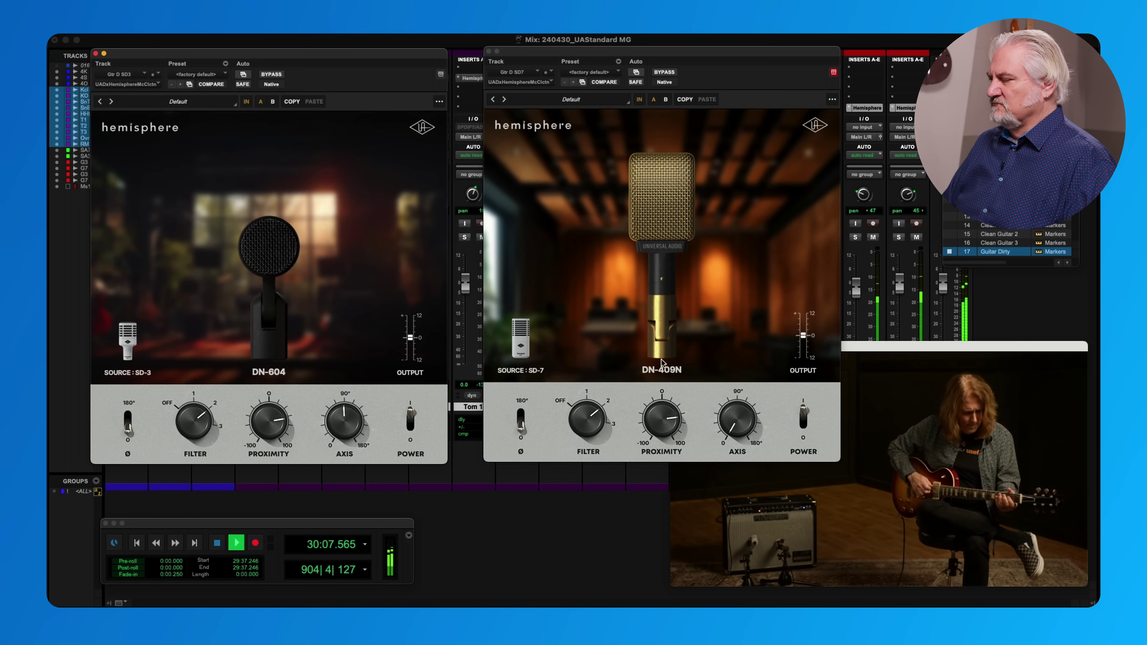
key(space)
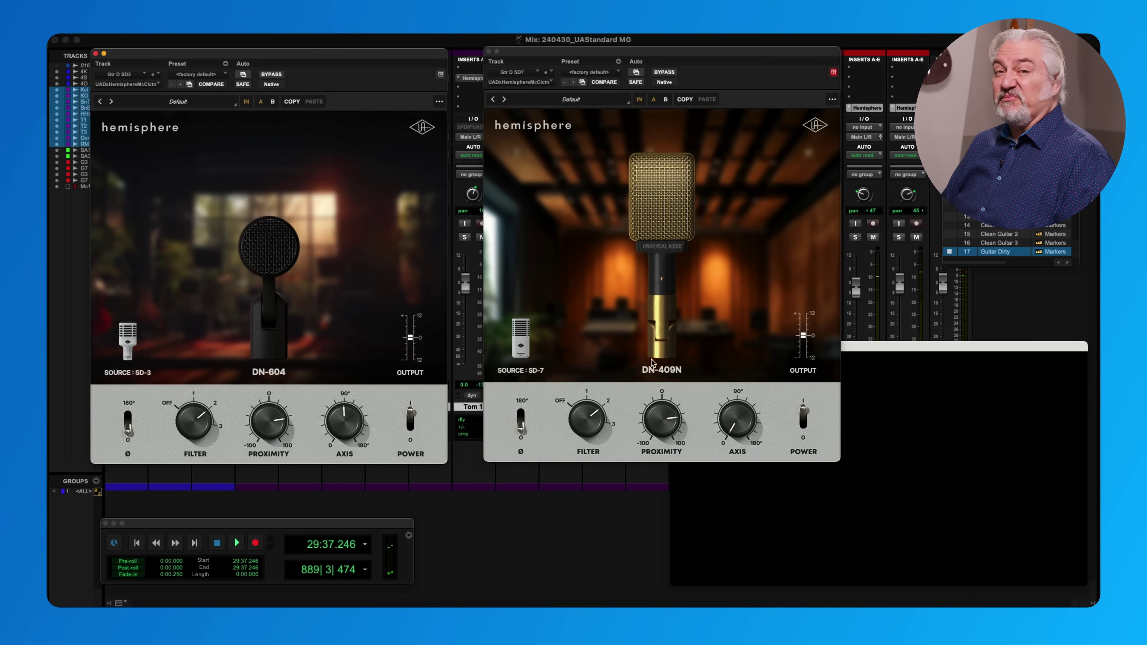
key(ctrl+alt+super+w)
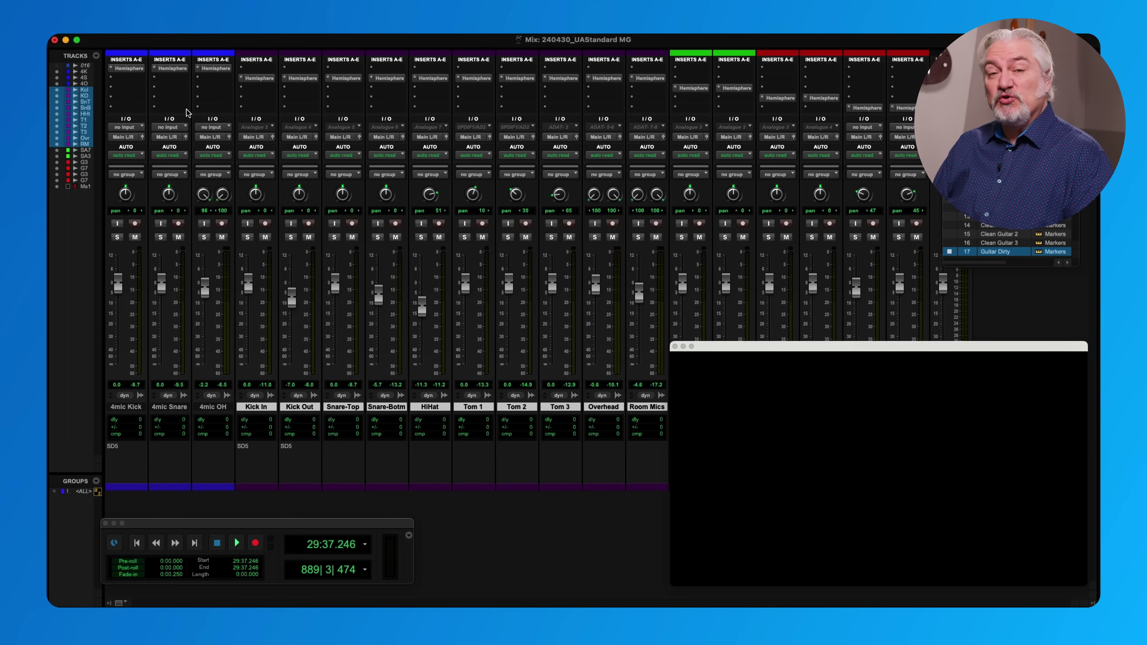